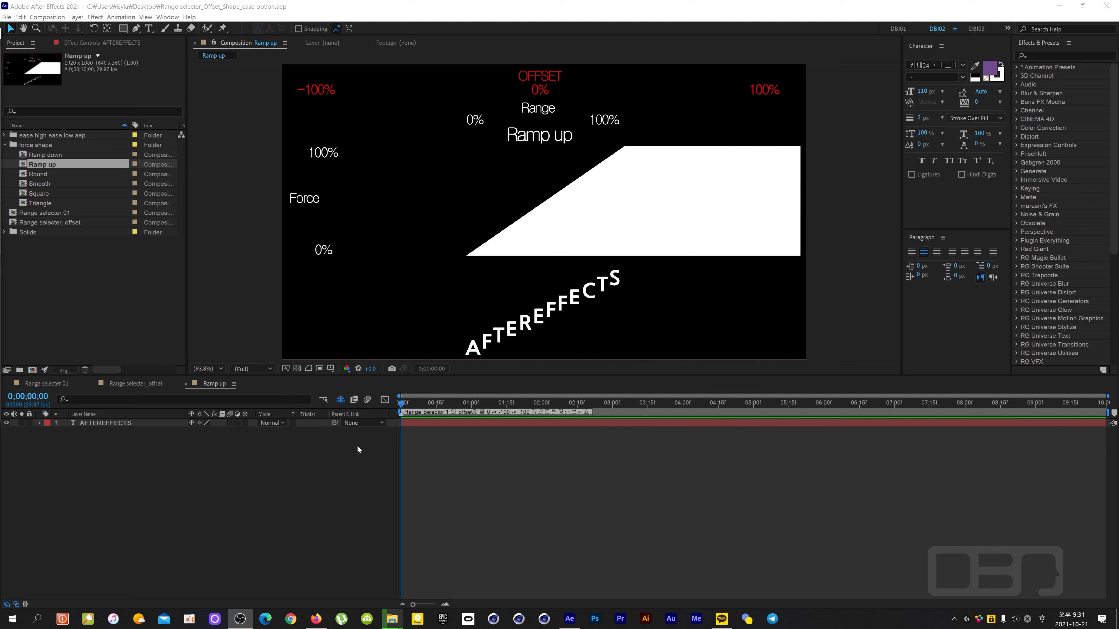
# - Reveal the Range Selector 1 properties of Animator 1 on the AFTEREFFECTS text layer
pyautogui.click(116, 423)
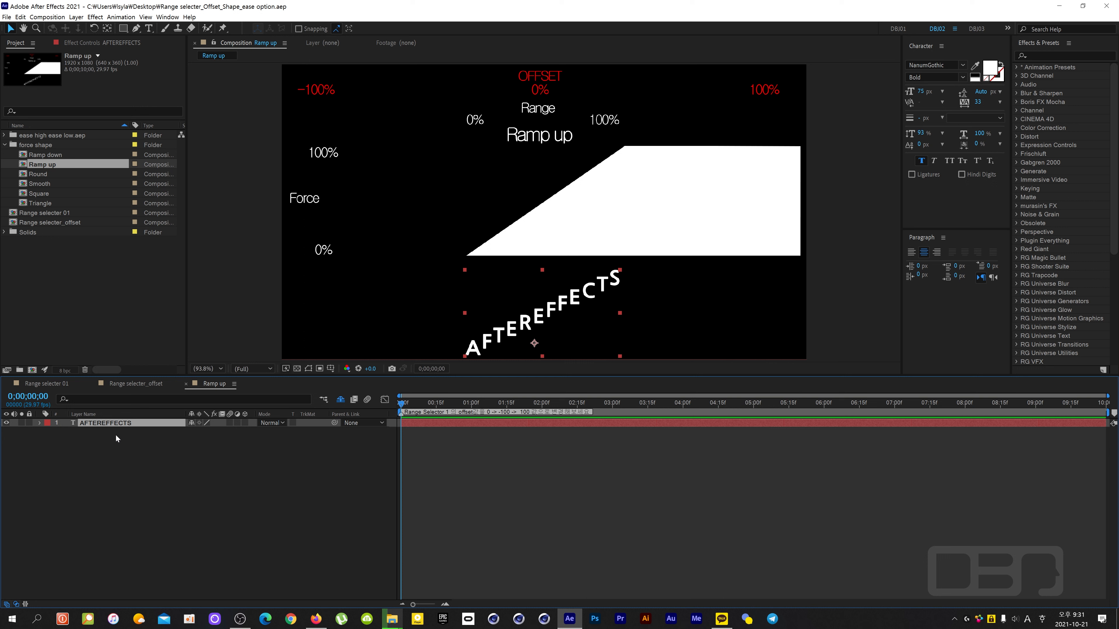
pyautogui.click(40, 423)
pyautogui.click(49, 432)
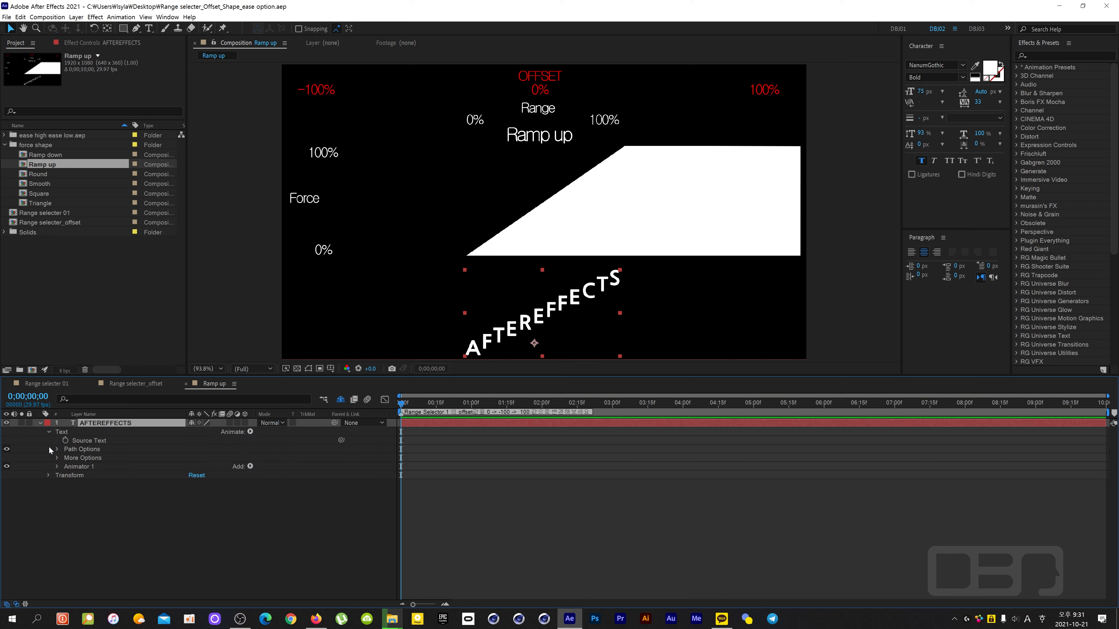
pyautogui.click(58, 466)
pyautogui.click(66, 476)
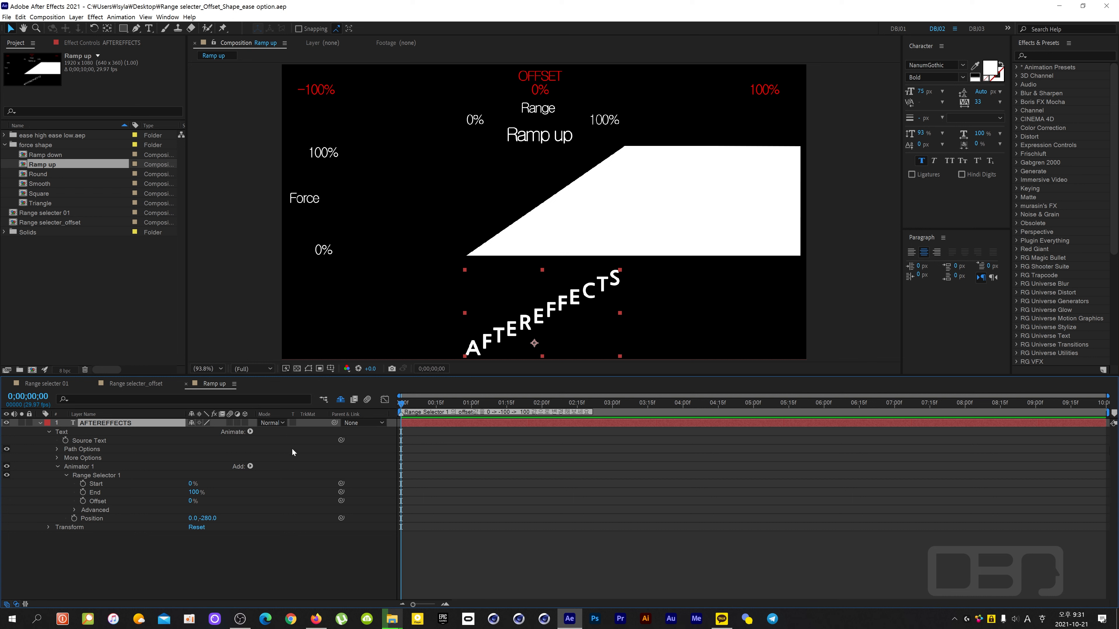
# - Keyframe the range selector's Offset from -100% at 0 seconds to 100% at 3 seconds
pyautogui.moveTo(190, 505); pyautogui.dragTo(101, 490)
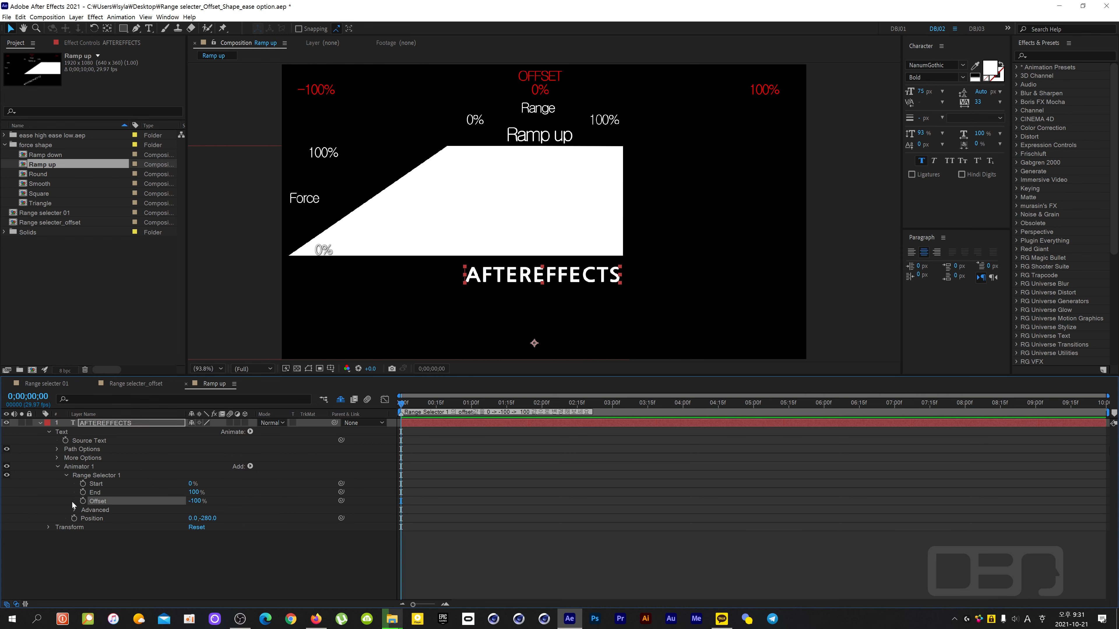
pyautogui.click(83, 501)
pyautogui.moveTo(401, 404); pyautogui.dragTo(613, 407)
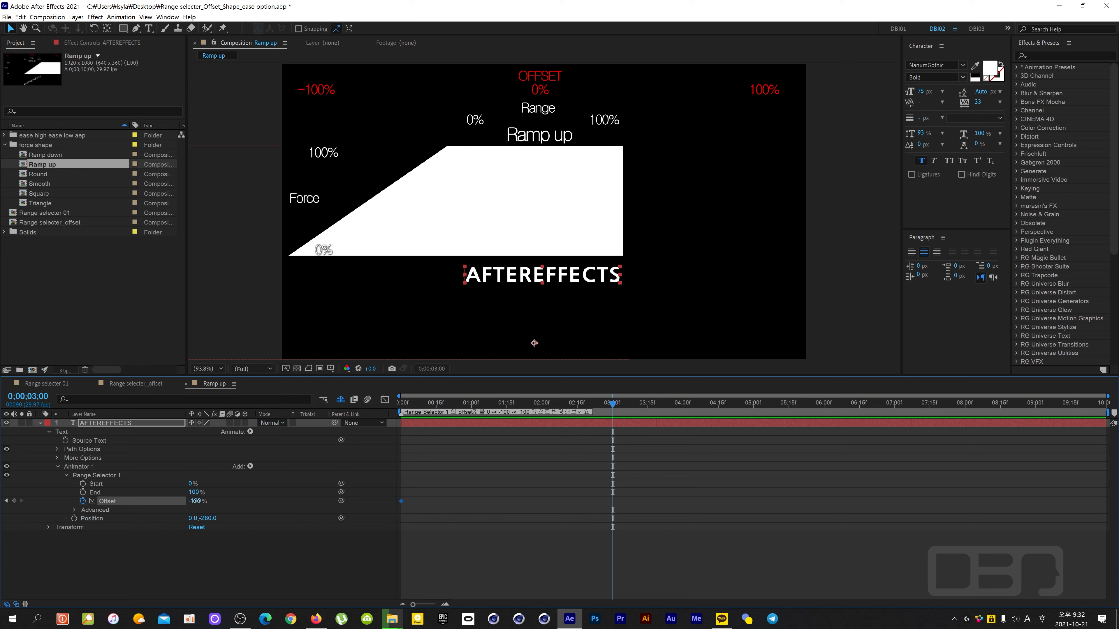
pyautogui.moveTo(194, 501); pyautogui.dragTo(482, 496)
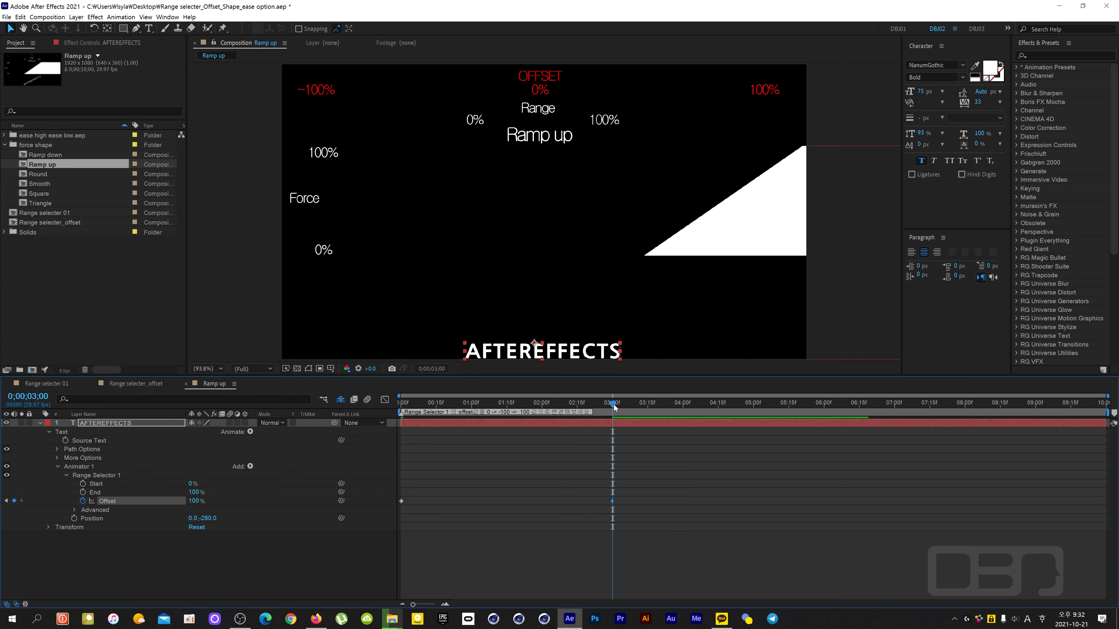
# - Play the Ramp up composition from the start to review the Offset animation
pyautogui.moveTo(613, 405); pyautogui.dragTo(371, 424)
pyautogui.press('space')
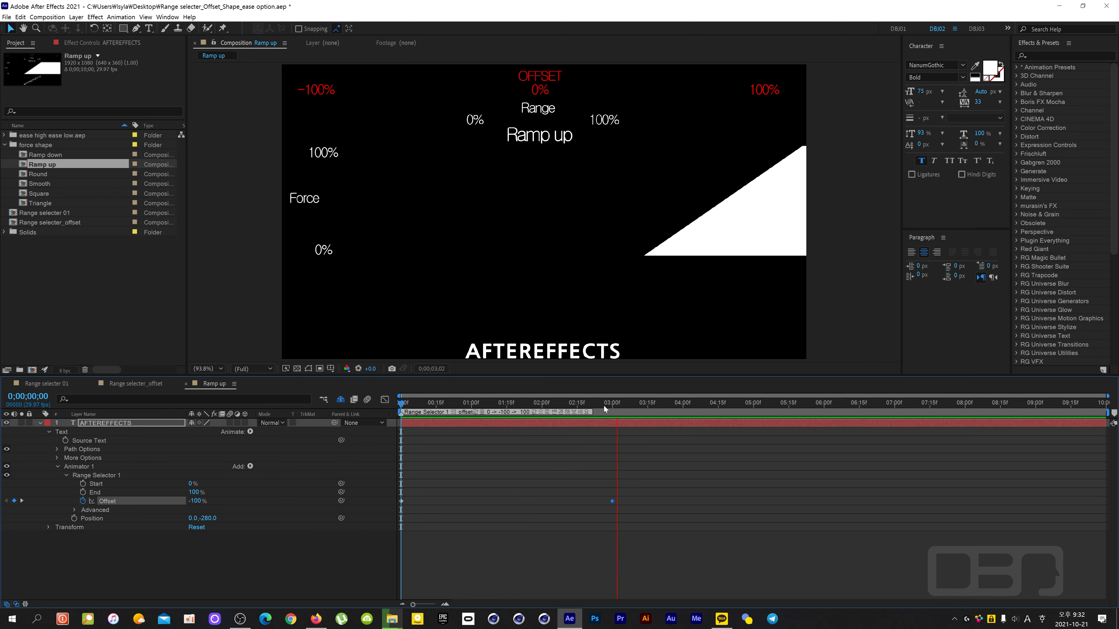
pyautogui.moveTo(608, 406); pyautogui.dragTo(393, 425)
pyautogui.press('space')
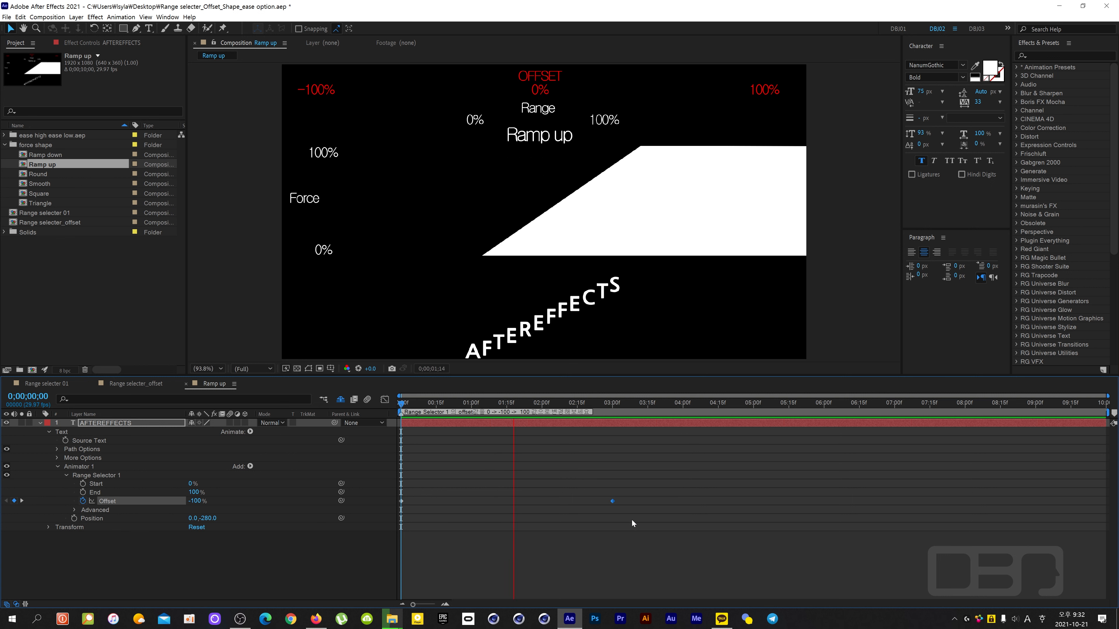
pyautogui.press('space')
# - Move the final Offset keyframe to 1 second and replay the shortened animation
pyautogui.moveTo(612, 502); pyautogui.dragTo(473, 502)
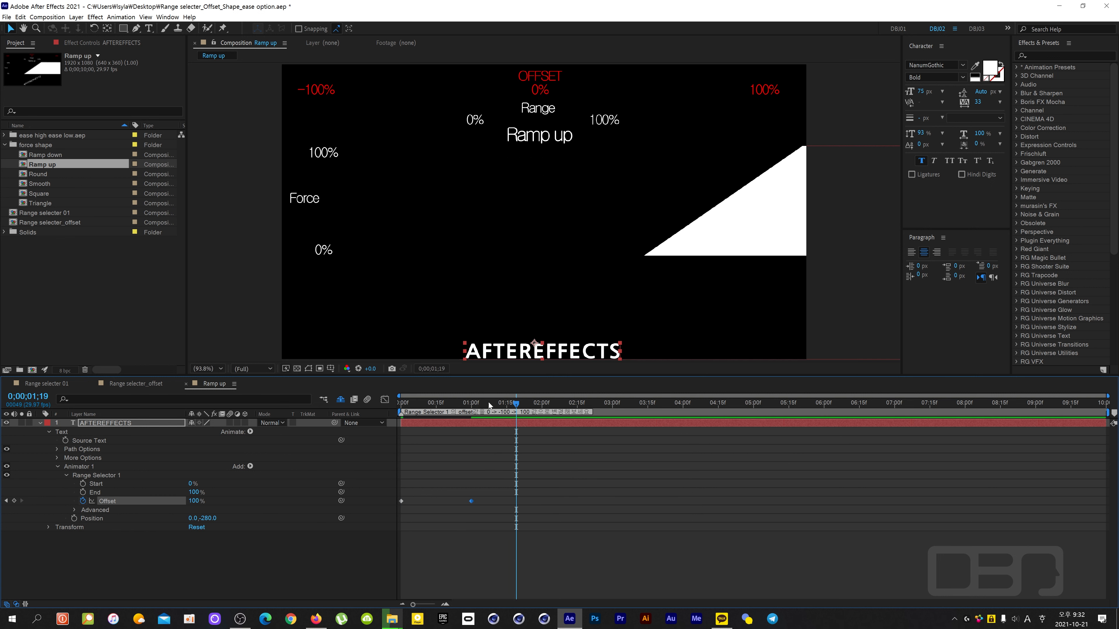
pyautogui.press('space')
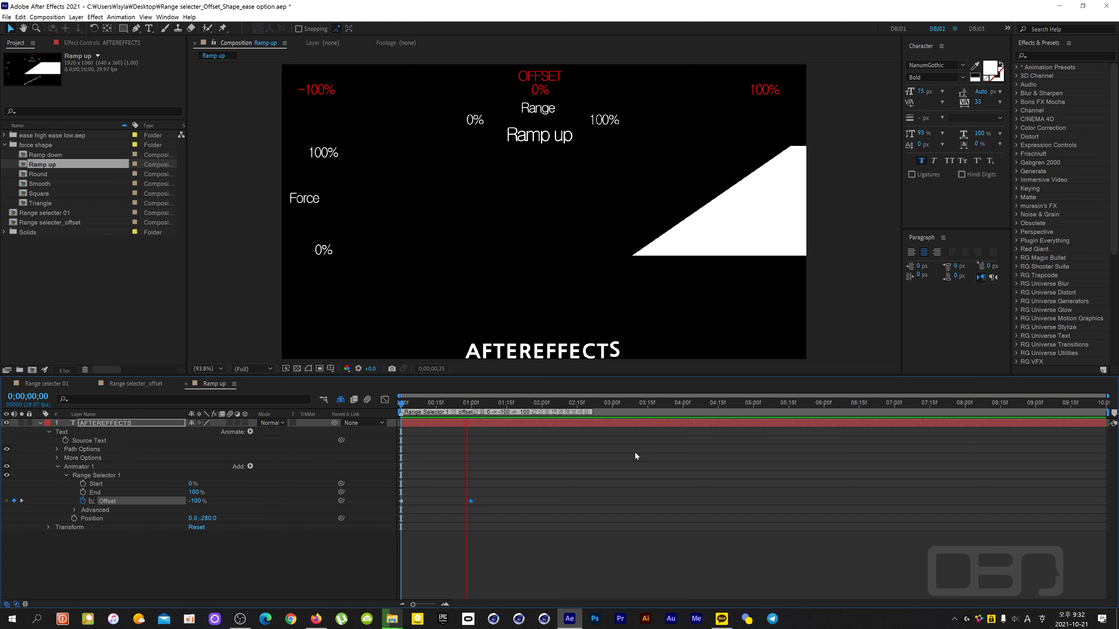
pyautogui.press('space')
pyautogui.press('space')
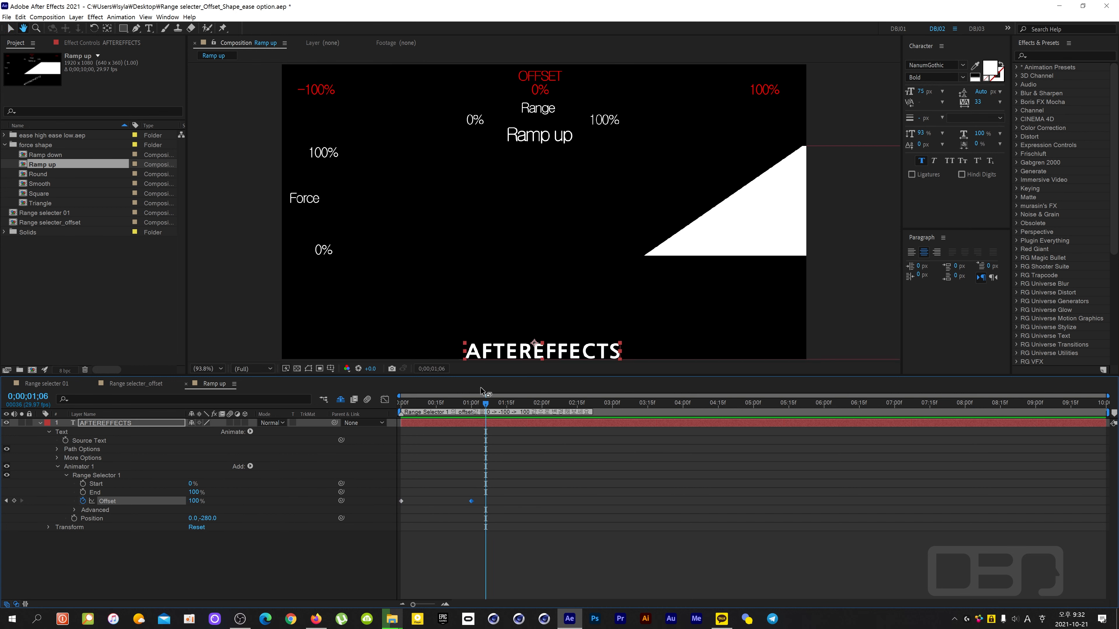
pyautogui.press('space')
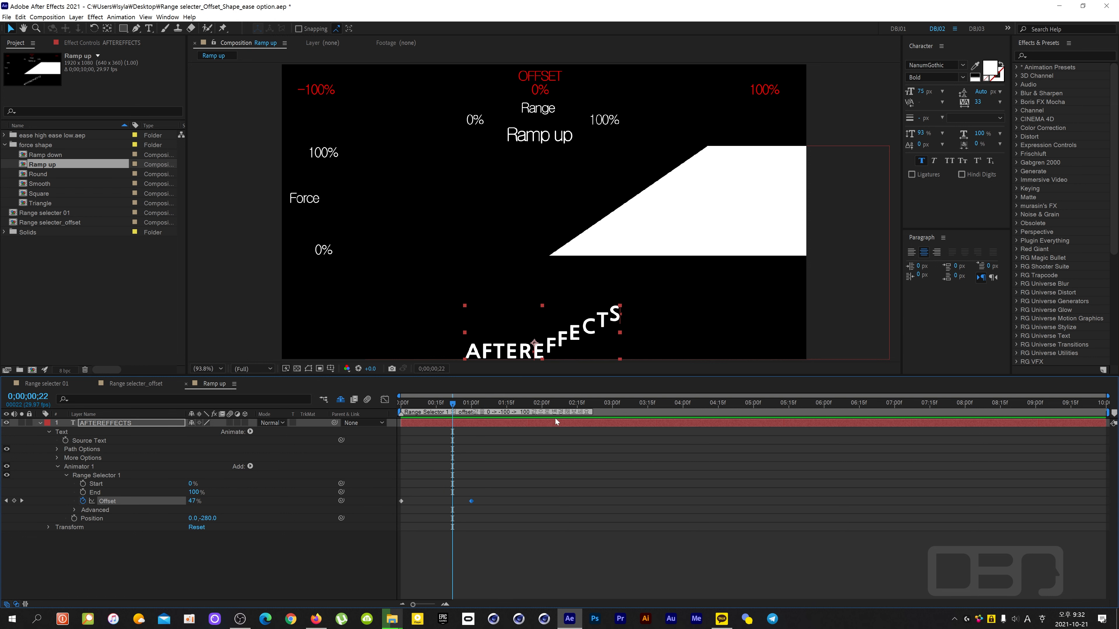
pyautogui.press('space')
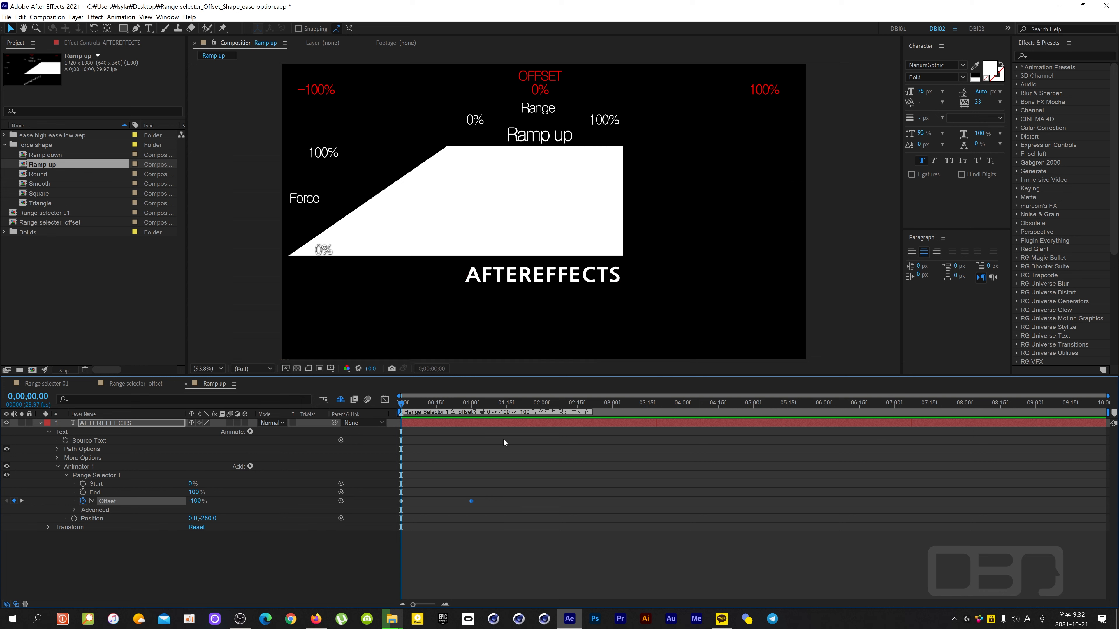
pyautogui.press('space')
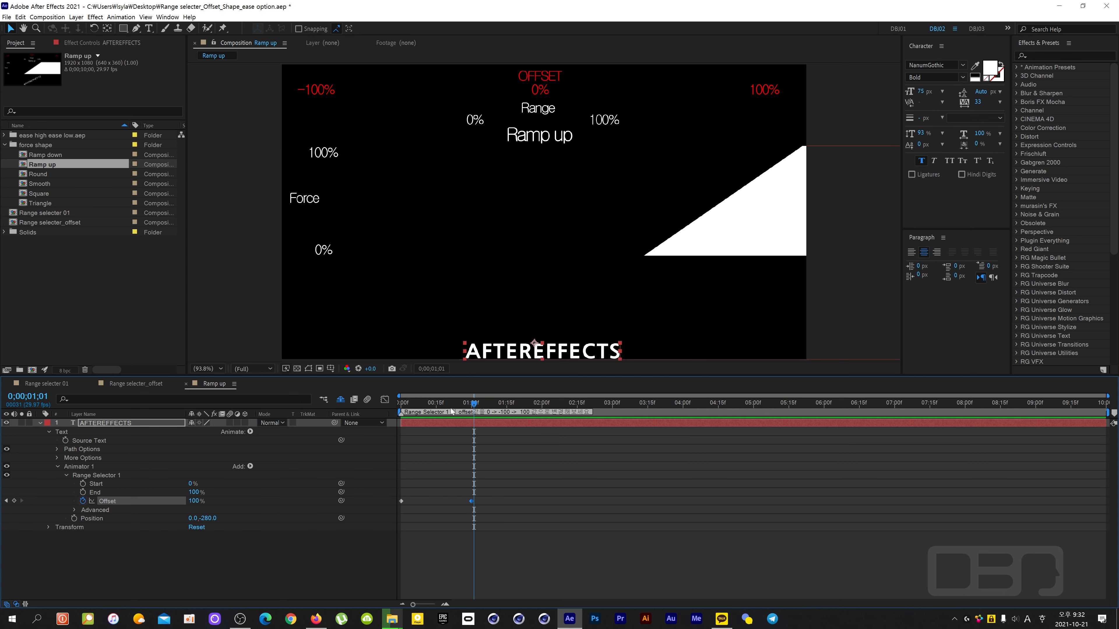
pyautogui.press('space')
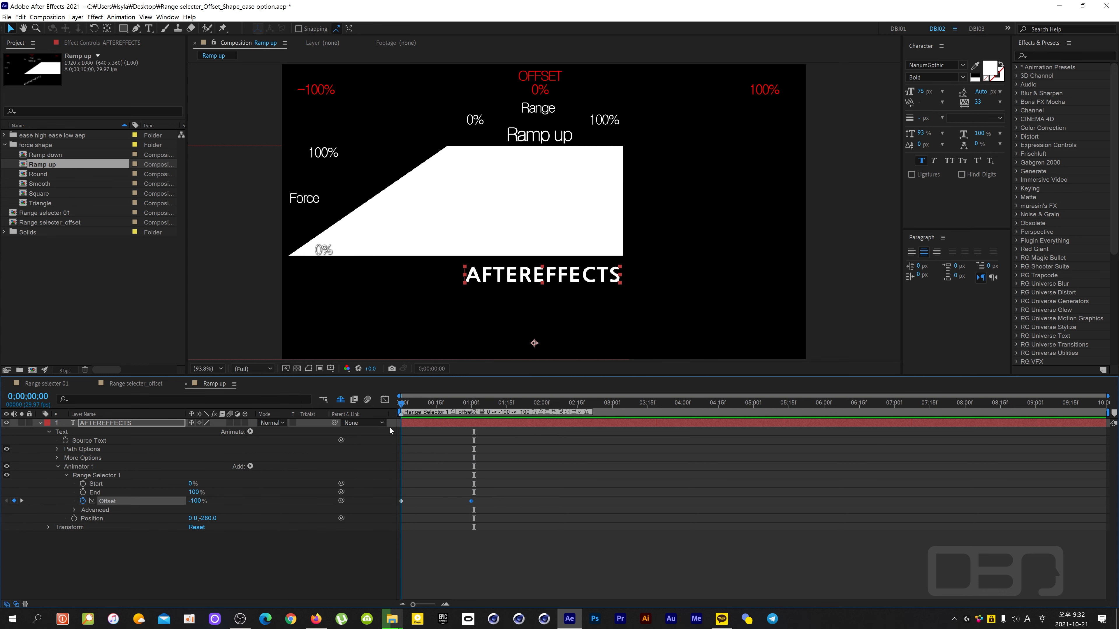
# - Apply easing to the Offset keyframes at 0 seconds and 1 second
pyautogui.moveTo(401, 426); pyautogui.dragTo(381, 439)
pyautogui.moveTo(429, 520); pyautogui.dragTo(392, 498)
pyautogui.press('F9')
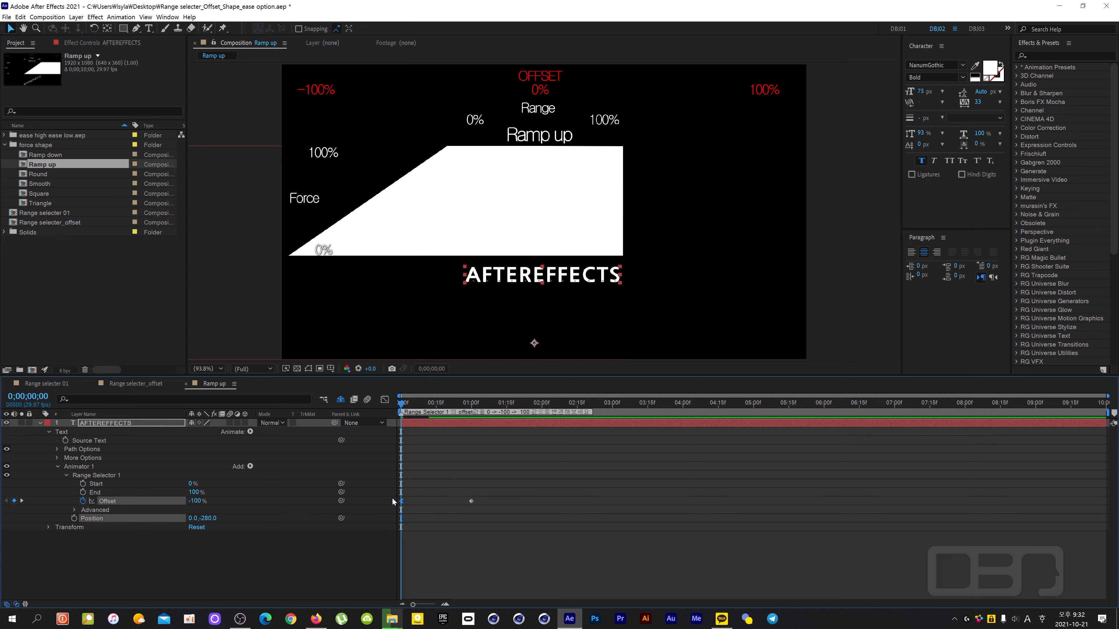
pyautogui.moveTo(484, 527); pyautogui.dragTo(453, 492)
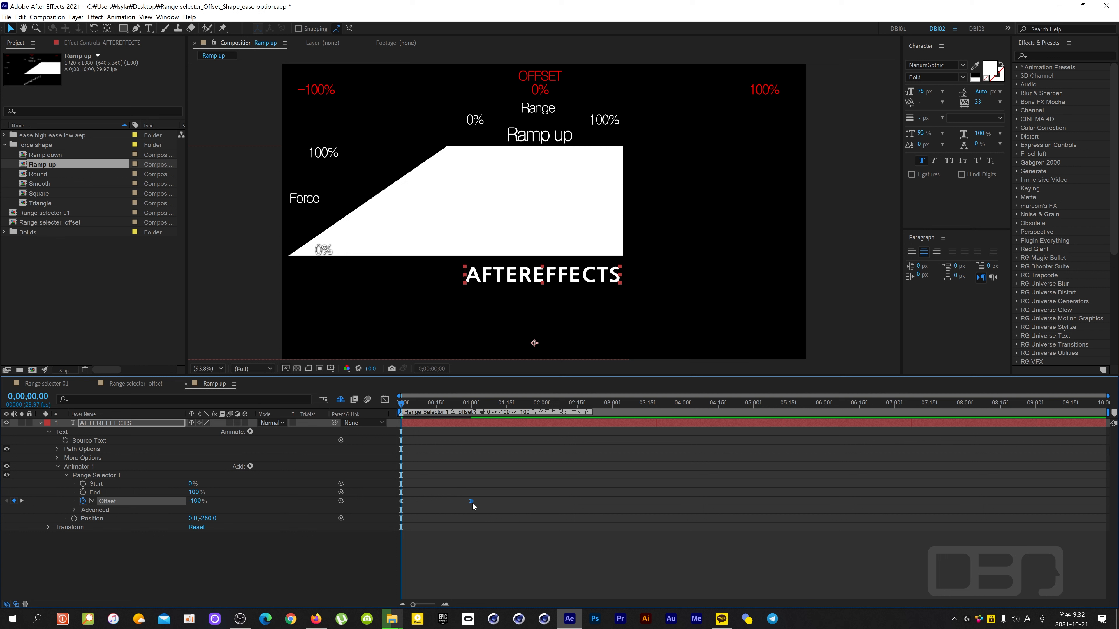
# - Move the eased final Offset keyframe to about 3 seconds and replay the animation from the start
pyautogui.moveTo(471, 502); pyautogui.dragTo(618, 503)
pyautogui.press('space')
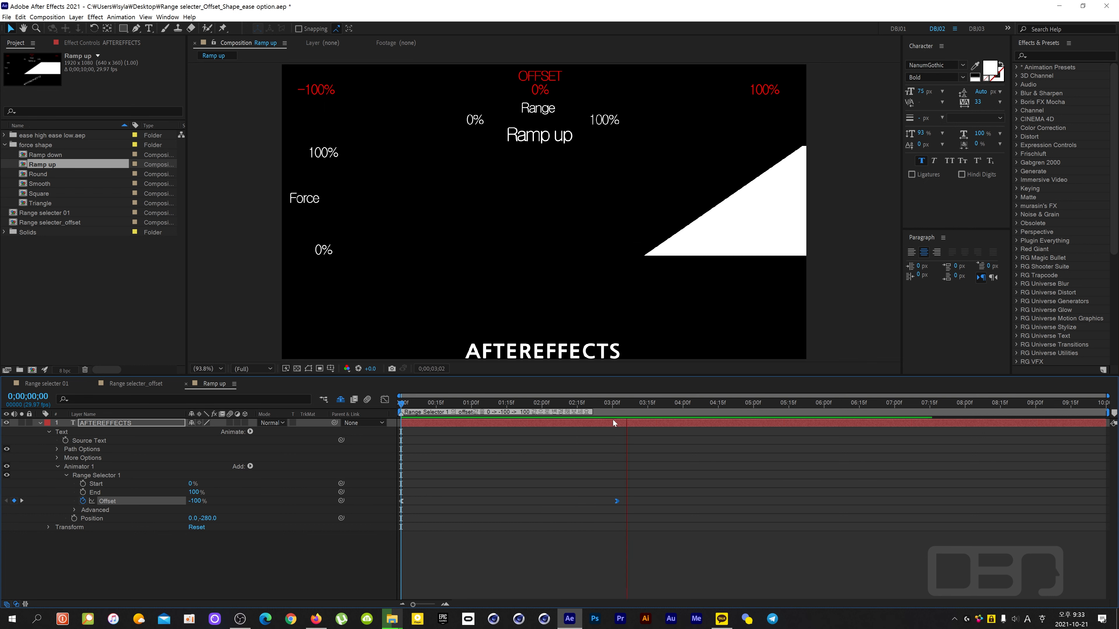
pyautogui.press('space')
pyautogui.press('Home')
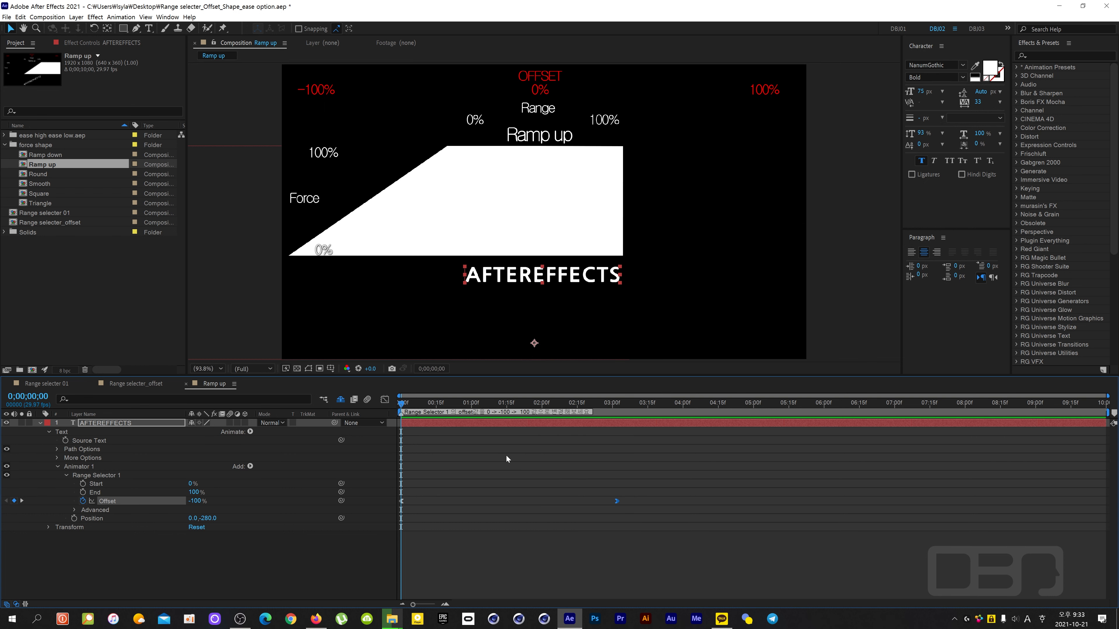
pyautogui.press('space')
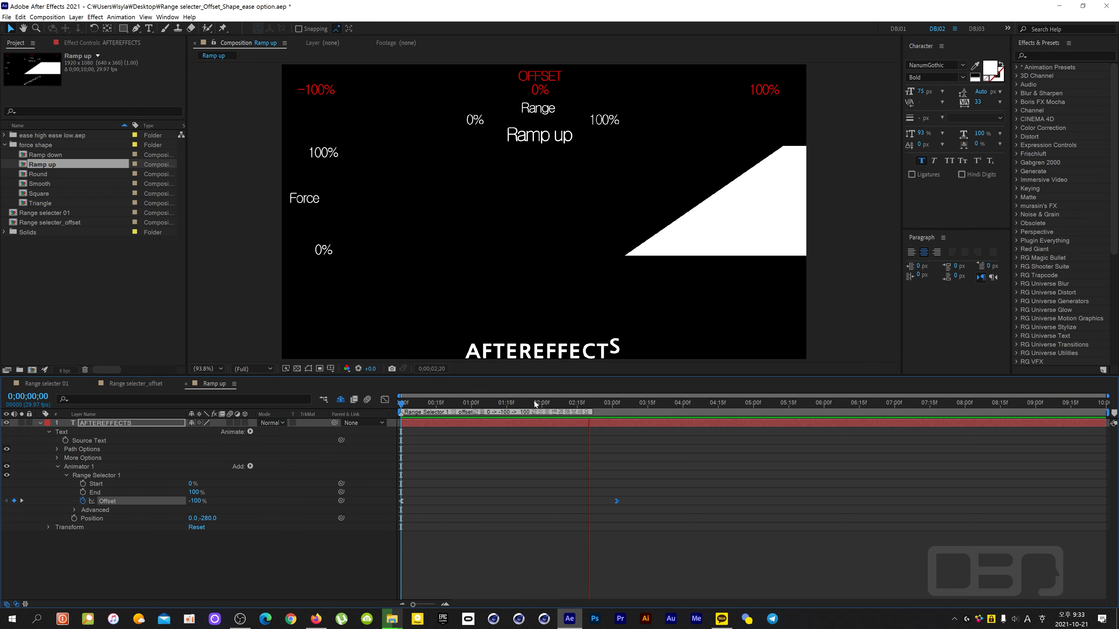
pyautogui.press('space')
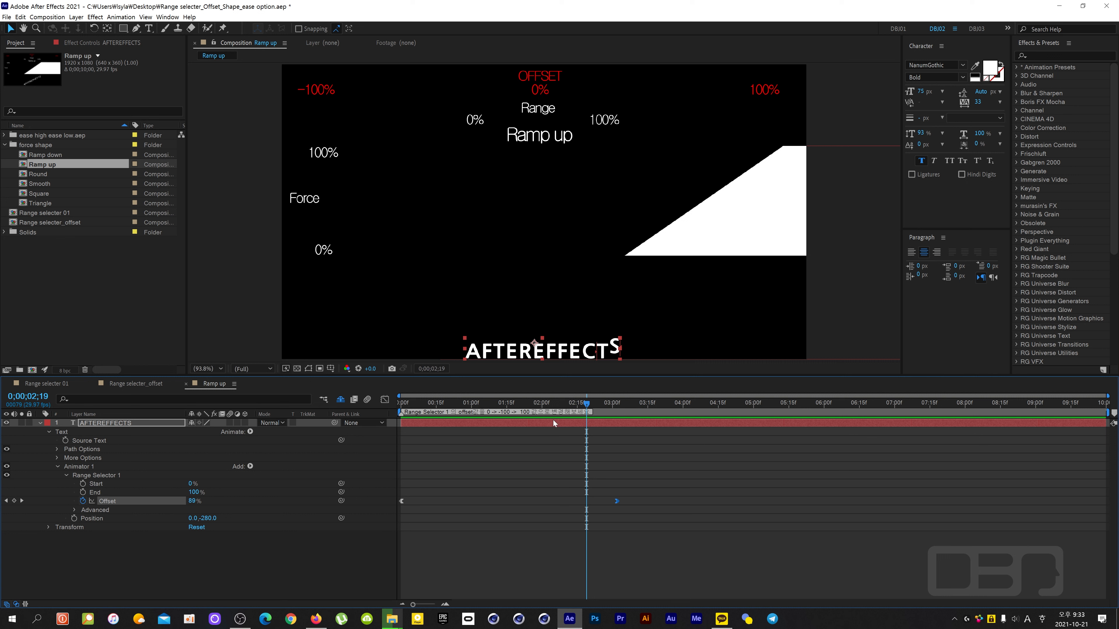
# - Delete both Offset keyframes from the text layer and set Offset to 0%
pyautogui.moveTo(678, 524); pyautogui.dragTo(393, 482)
pyautogui.press('Delete')
pyautogui.click(191, 501)
pyautogui.write('0')
pyautogui.click(276, 494)
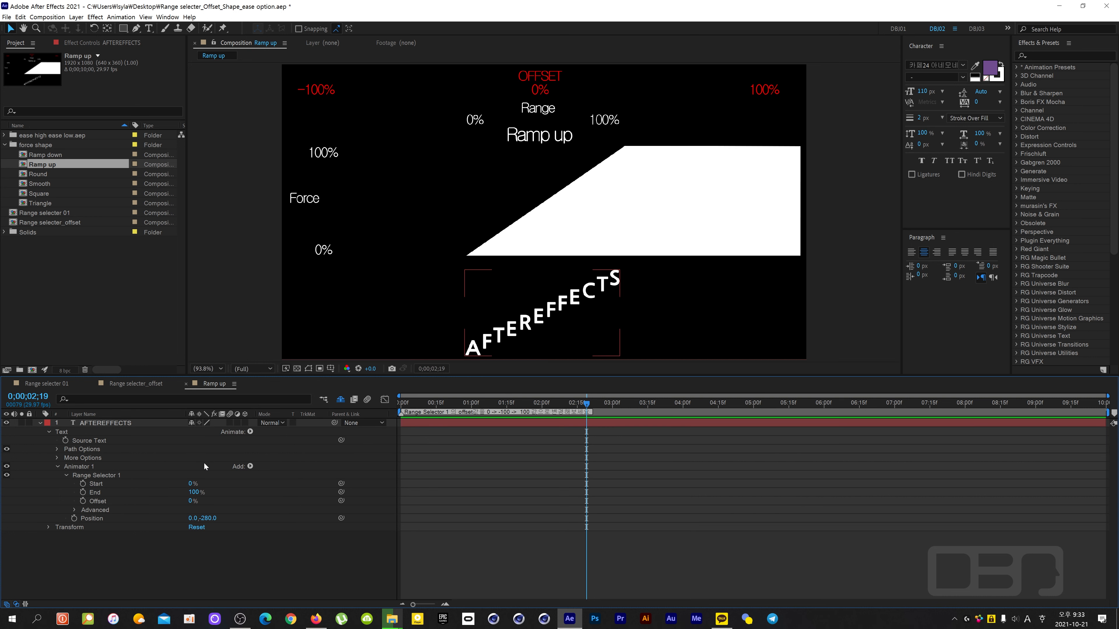
# - In the Range selecter_offset composition, keyframe Animator 1's range Start from 0% at 0 seconds to 100% at 3 seconds
pyautogui.click(153, 384)
pyautogui.click(434, 440)
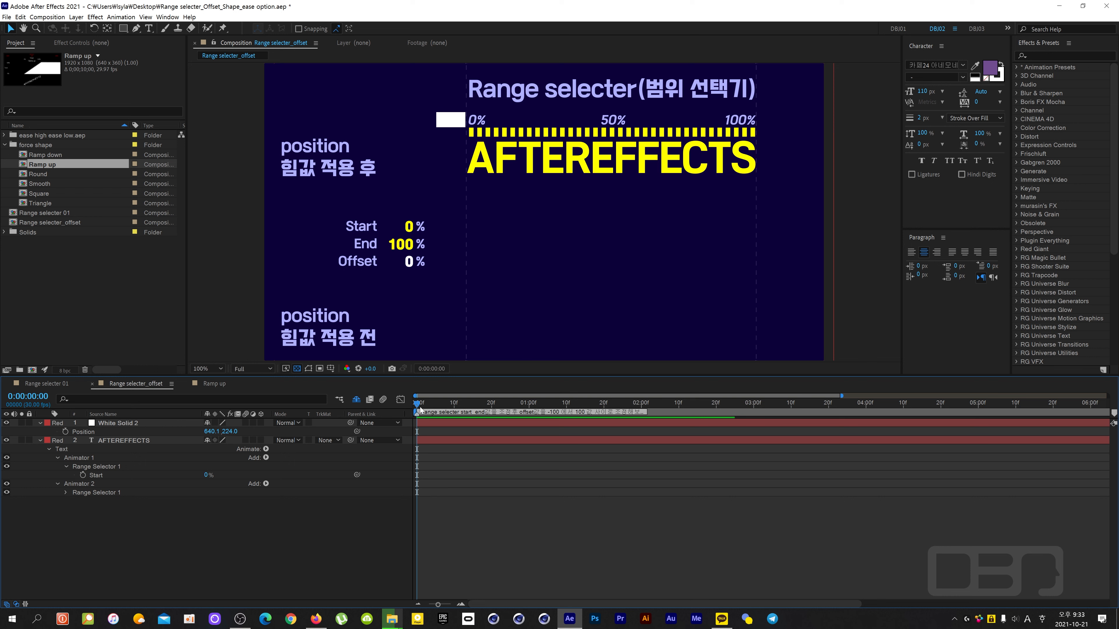
pyautogui.click(58, 483)
pyautogui.click(91, 466)
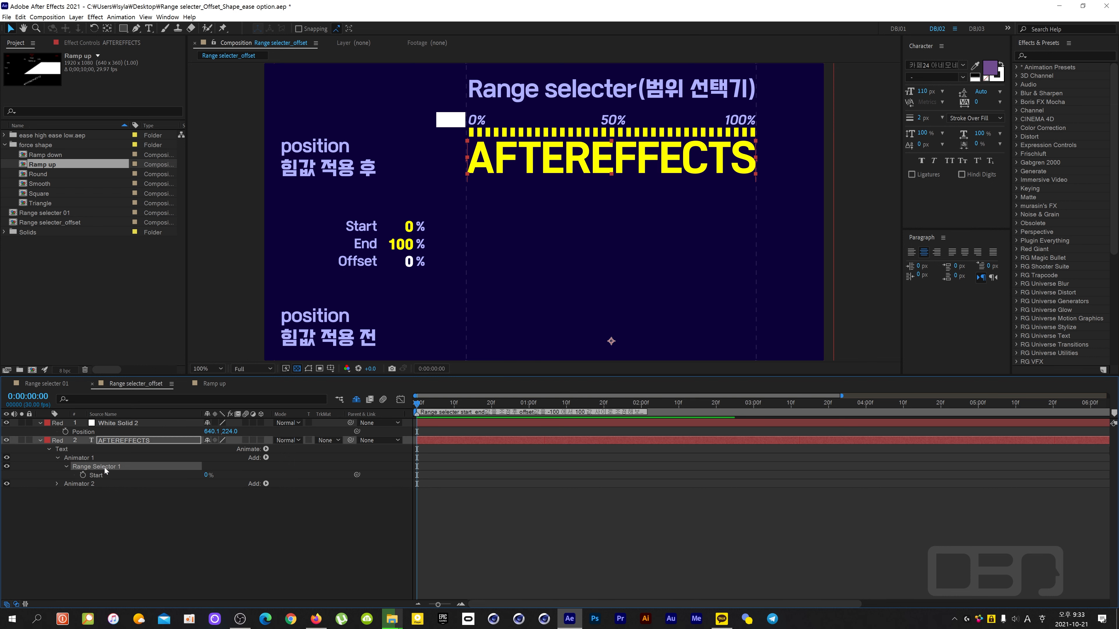
pyautogui.click(83, 476)
pyautogui.moveTo(417, 404); pyautogui.dragTo(495, 404)
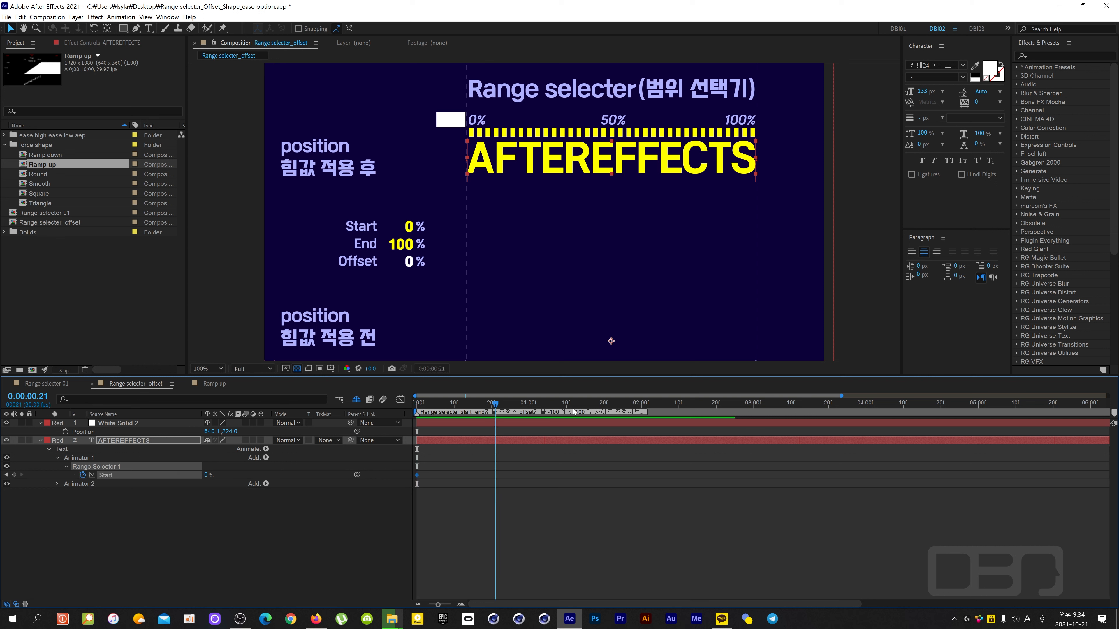
pyautogui.moveTo(574, 412); pyautogui.dragTo(755, 411)
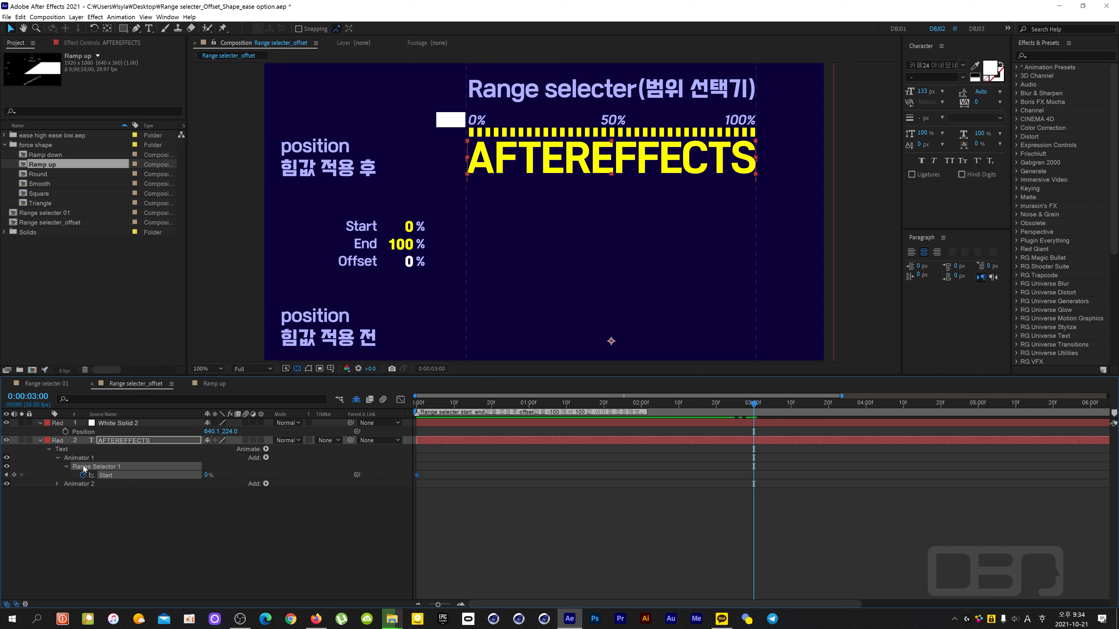
pyautogui.moveTo(207, 475); pyautogui.dragTo(249, 466)
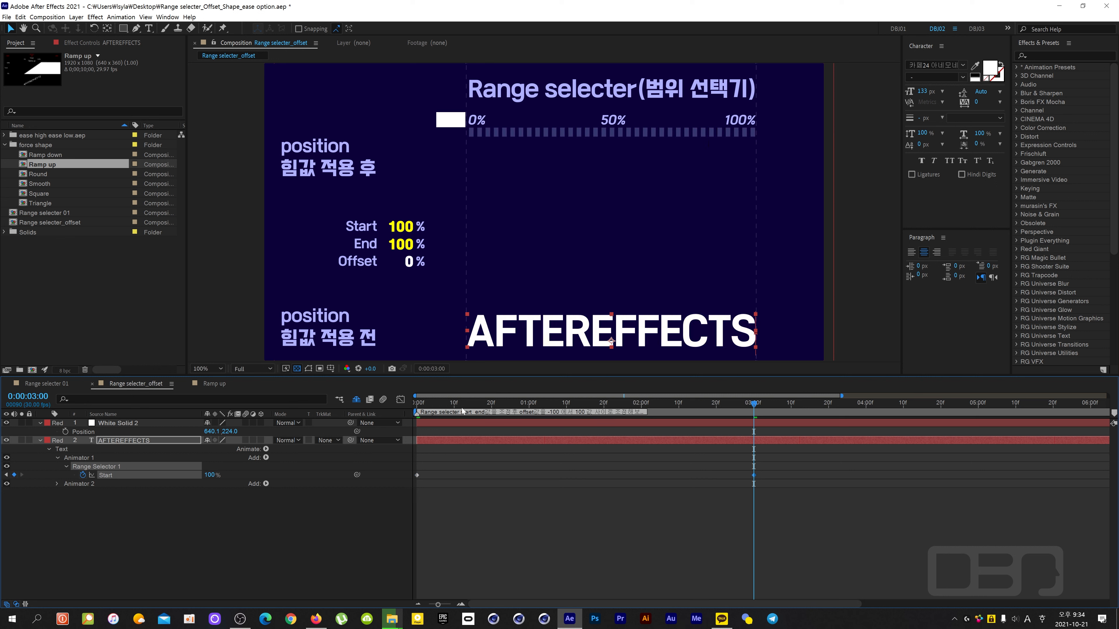
# - Play and scrub the composition to examine how the letters move with the Start animation
pyautogui.press('space')
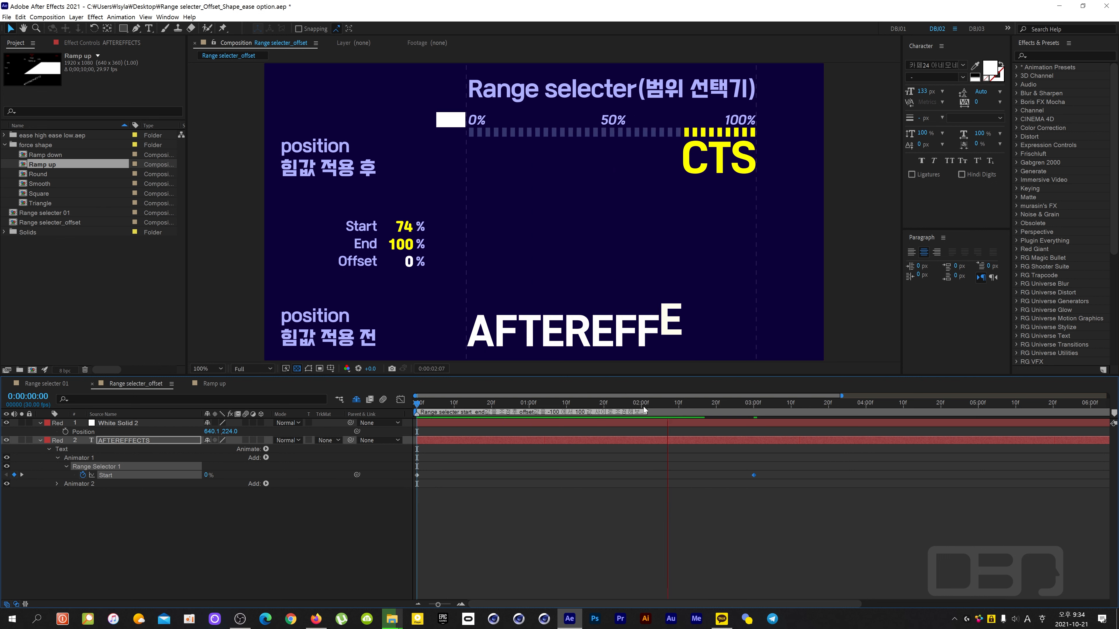
pyautogui.moveTo(674, 402); pyautogui.dragTo(503, 429)
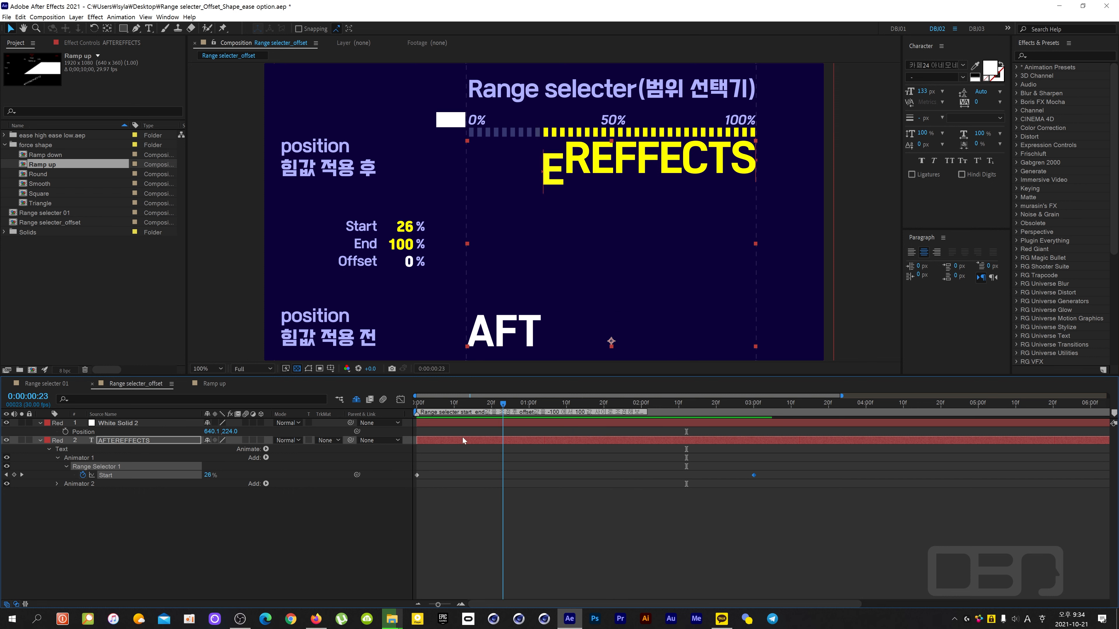
pyautogui.press('space')
pyautogui.press('space')
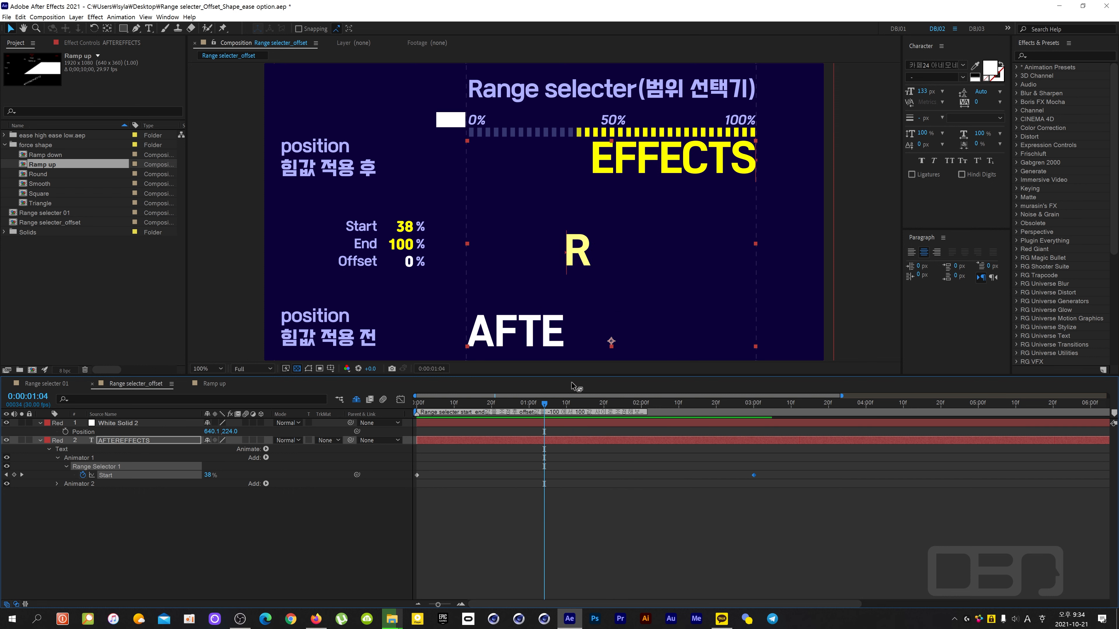
pyautogui.press('space')
pyautogui.press('Home')
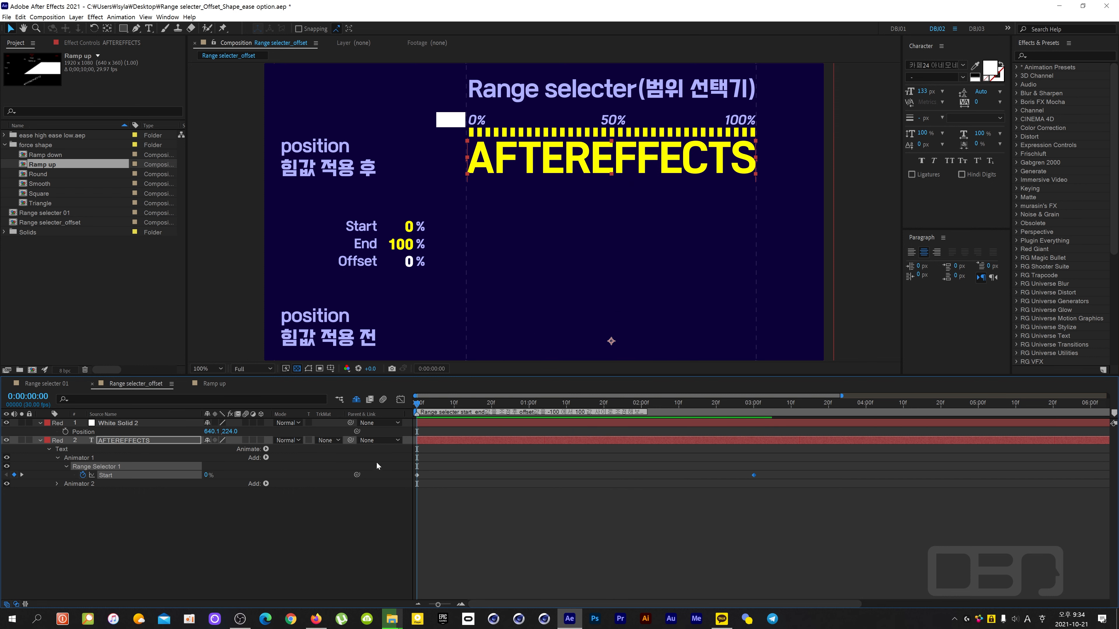
# - Apply Easy Ease In to the Start keyframe at 3 seconds
pyautogui.moveTo(412, 467); pyautogui.dragTo(422, 485)
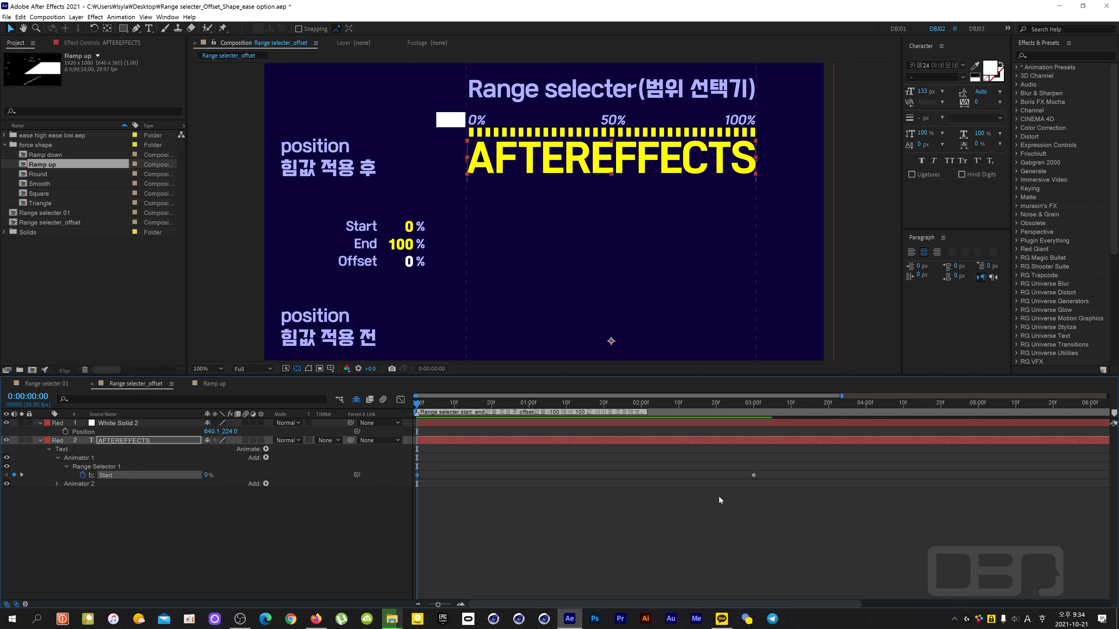
pyautogui.moveTo(718, 496); pyautogui.dragTo(775, 470)
pyautogui.hotkey('shift', 'F9')
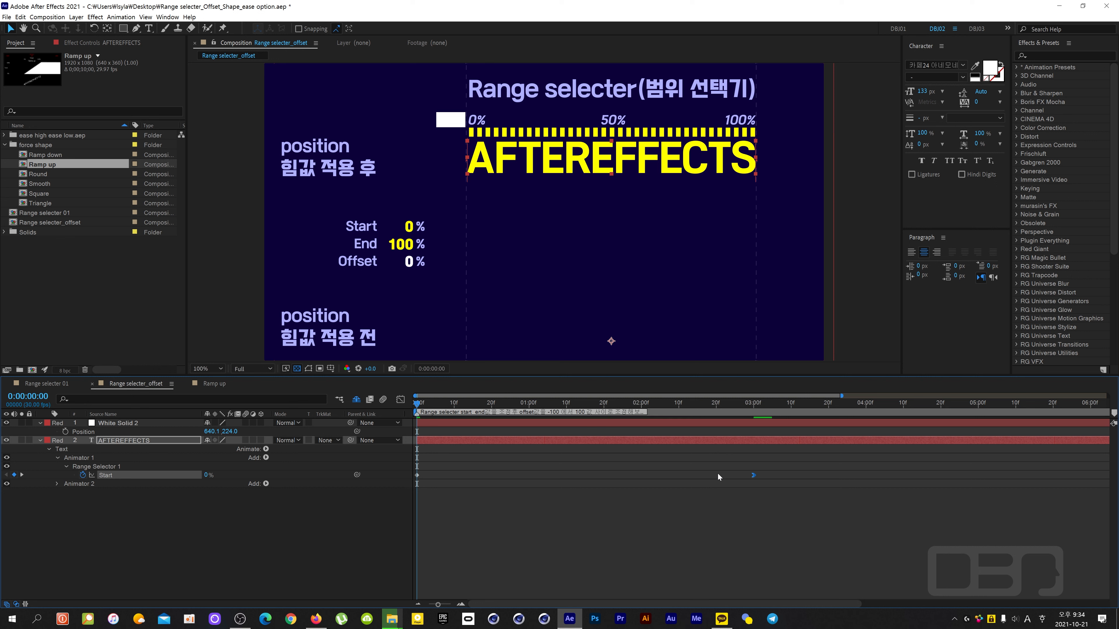
# - Scrub and play the eased Start animation to examine the letters' motion at the beginning and end
pyautogui.moveTo(589, 404); pyautogui.dragTo(365, 432)
pyautogui.press('space')
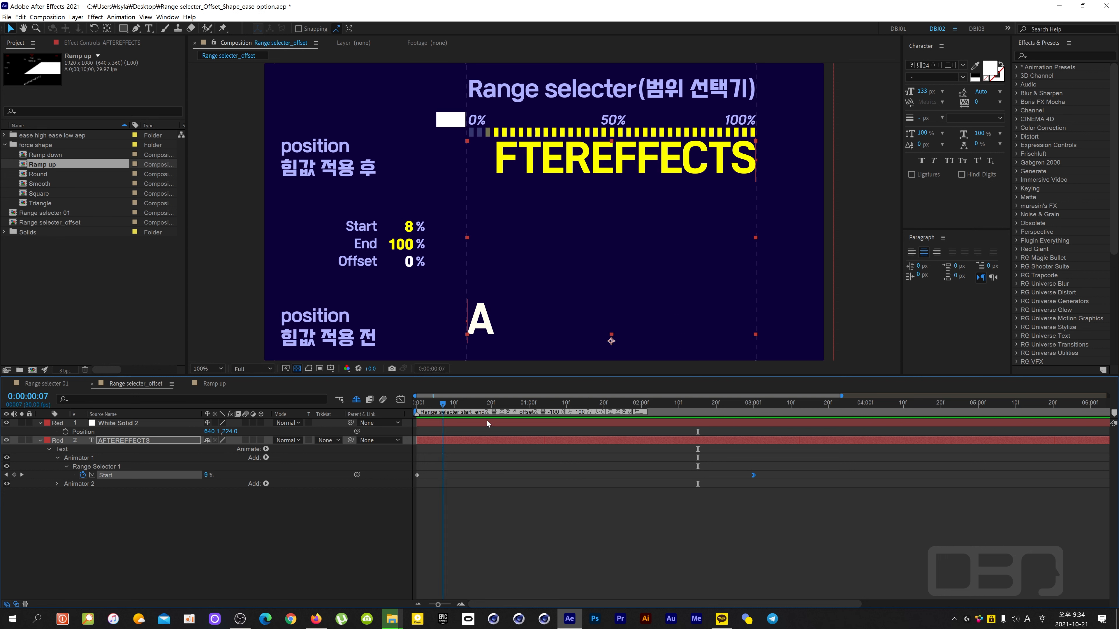
pyautogui.click(613, 404)
pyautogui.press('space')
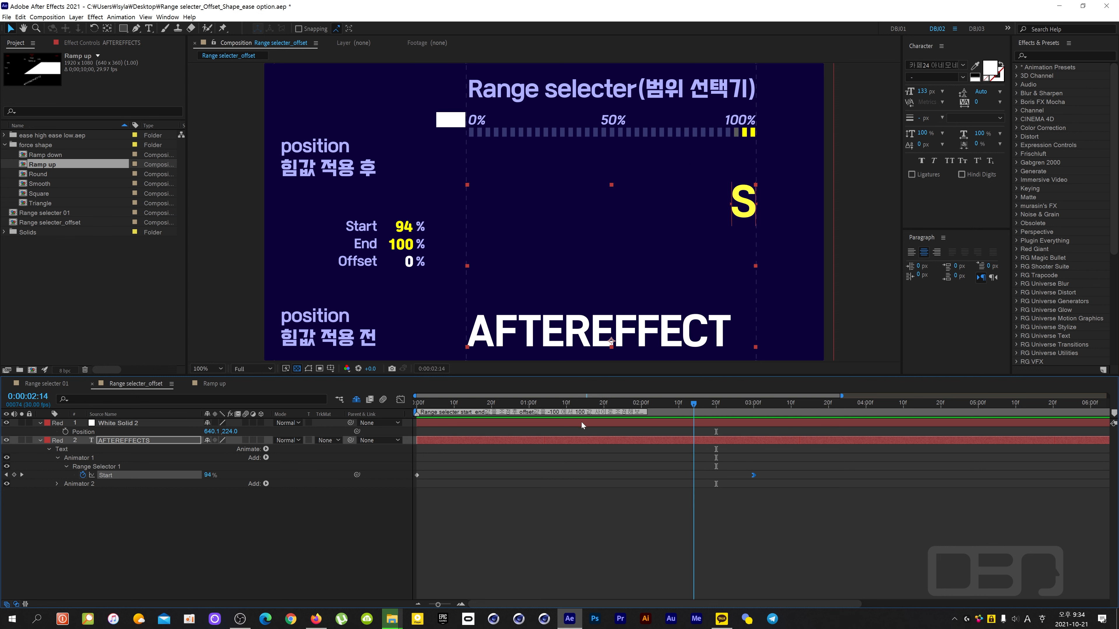
# - Replay the eased Start animation from the beginning to examine how the letters' motion slows toward the end
pyautogui.press('space')
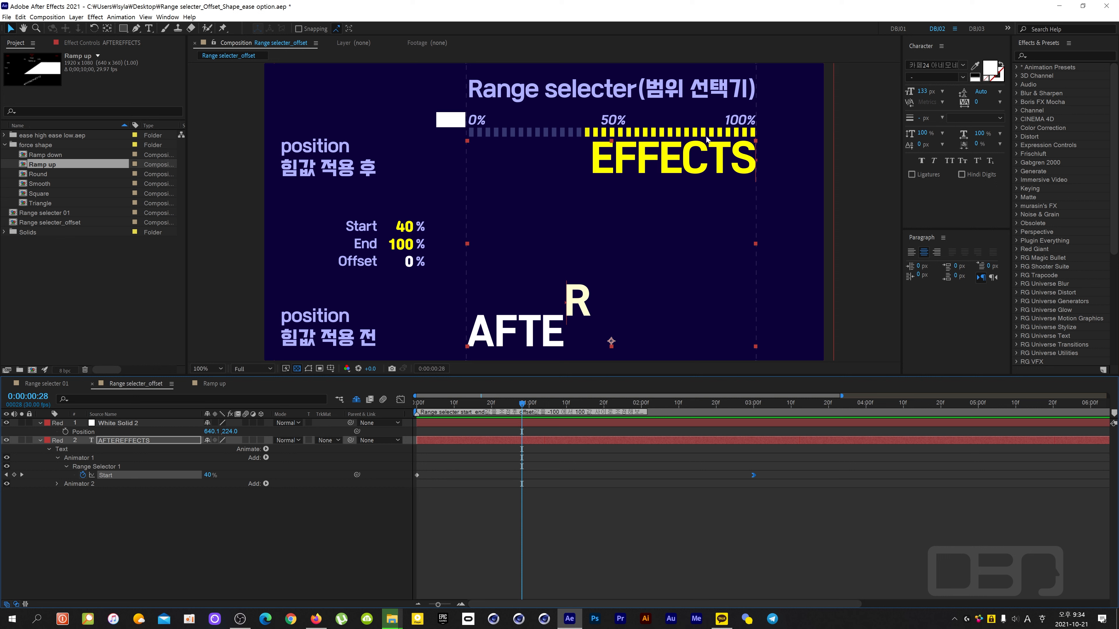
pyautogui.moveTo(519, 403); pyautogui.dragTo(392, 418)
pyautogui.press('space')
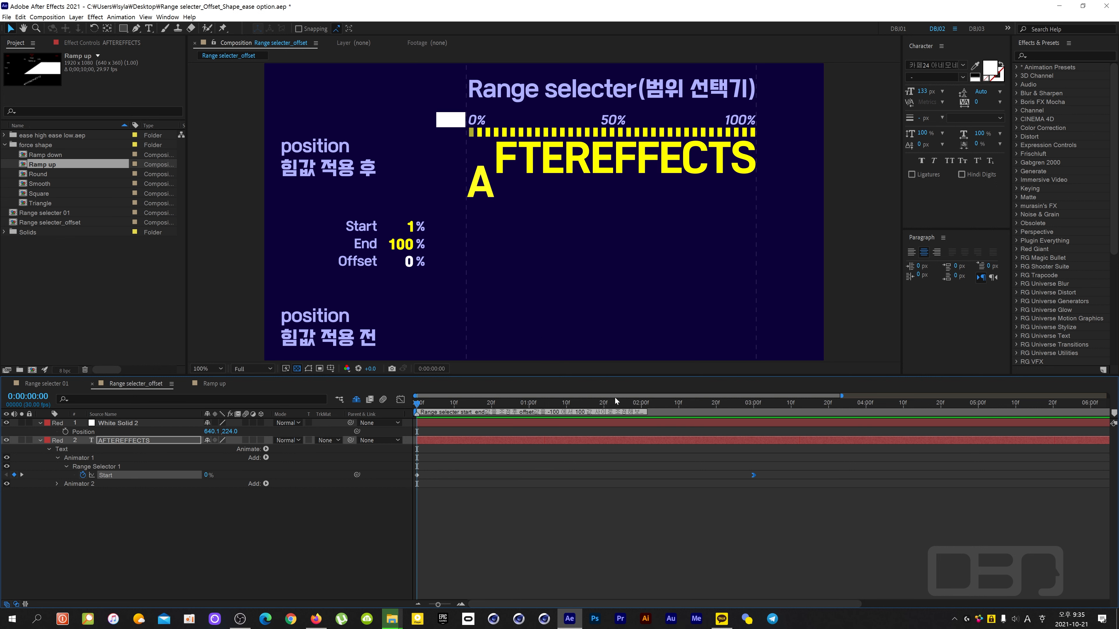
pyautogui.press('space')
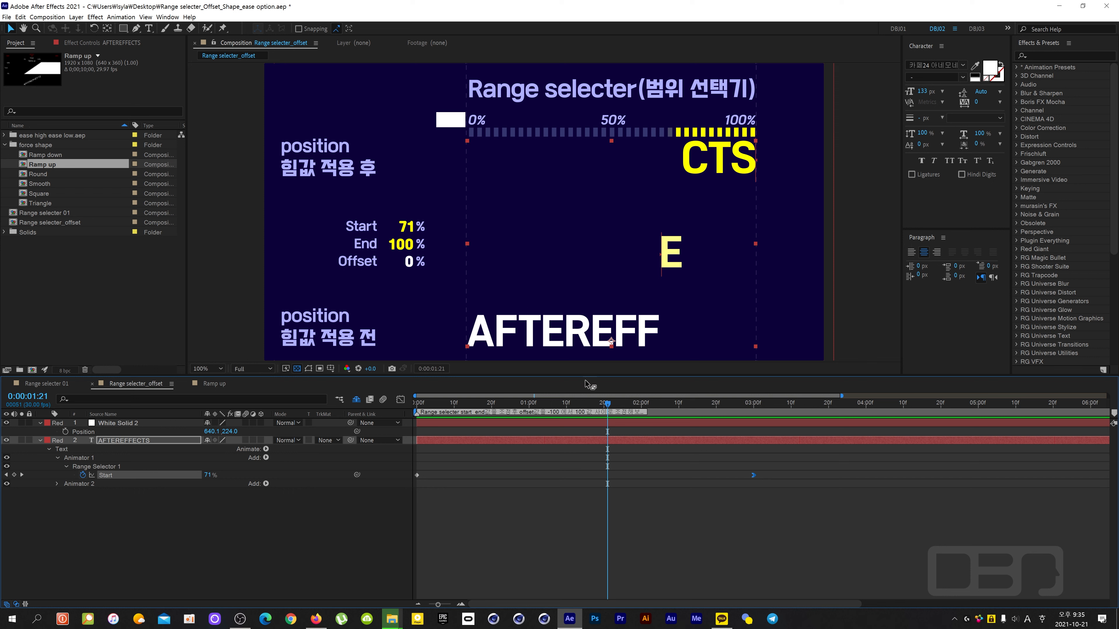
pyautogui.moveTo(607, 403); pyautogui.dragTo(372, 418)
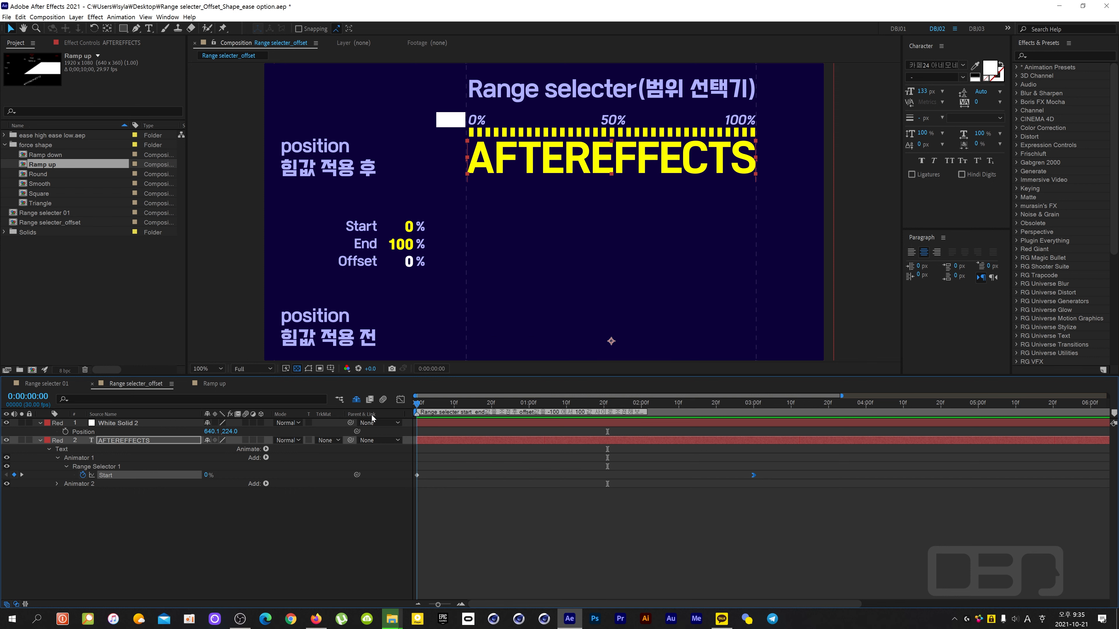
# - Keyframe White Solid 2's Position from 640.1, 224.0 at 0 seconds to about 1629, 224 at 3 seconds, above the 100% mark
pyautogui.click(449, 129)
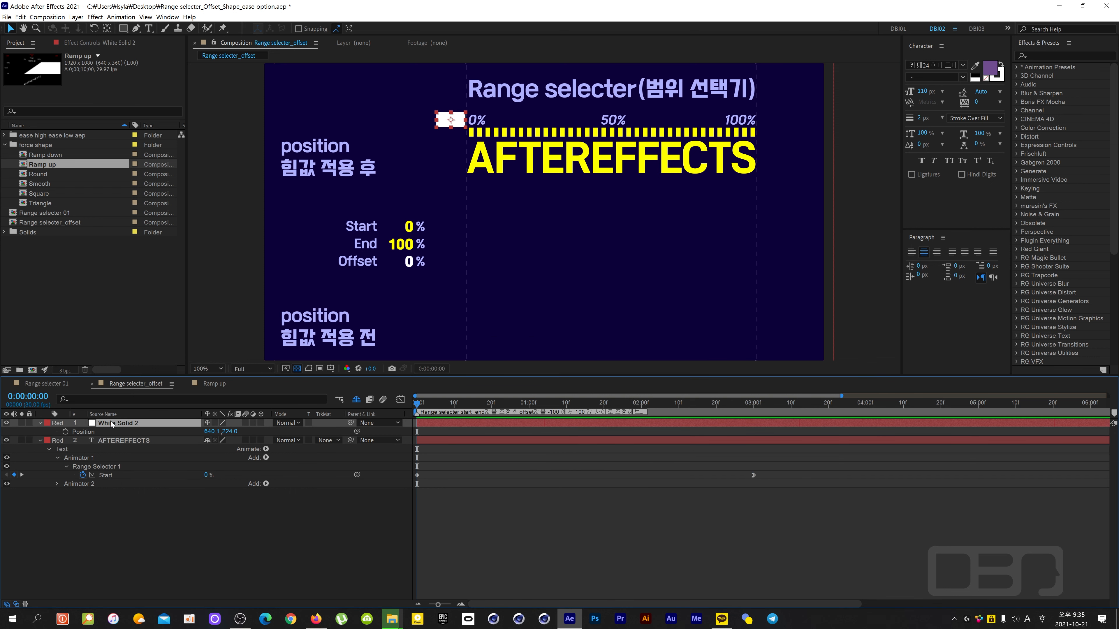
pyautogui.click(65, 432)
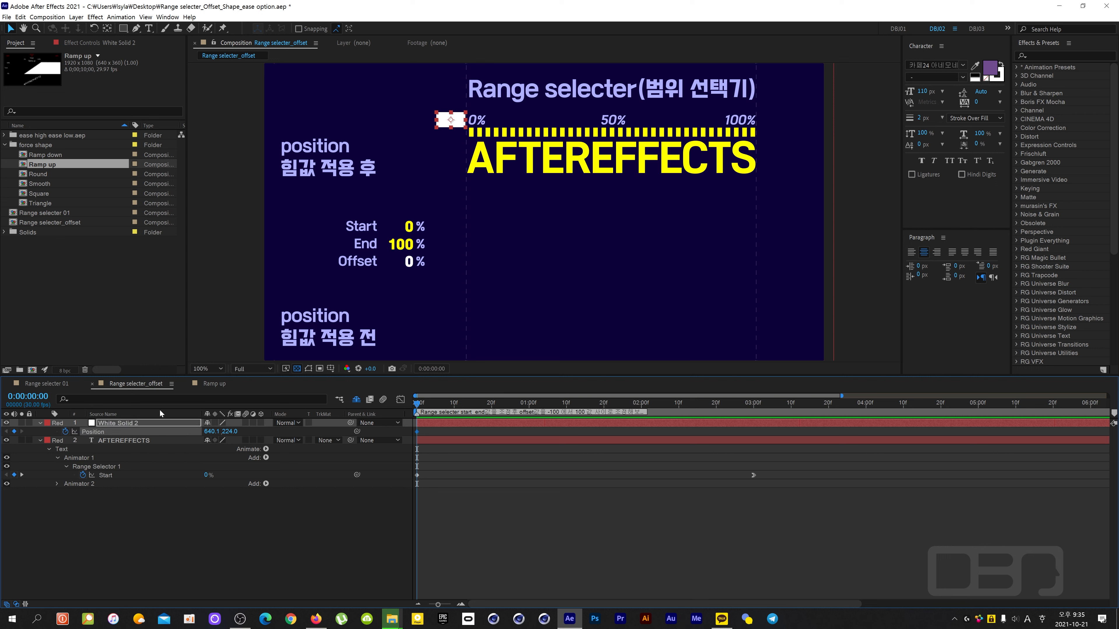
pyautogui.moveTo(418, 407); pyautogui.dragTo(756, 408)
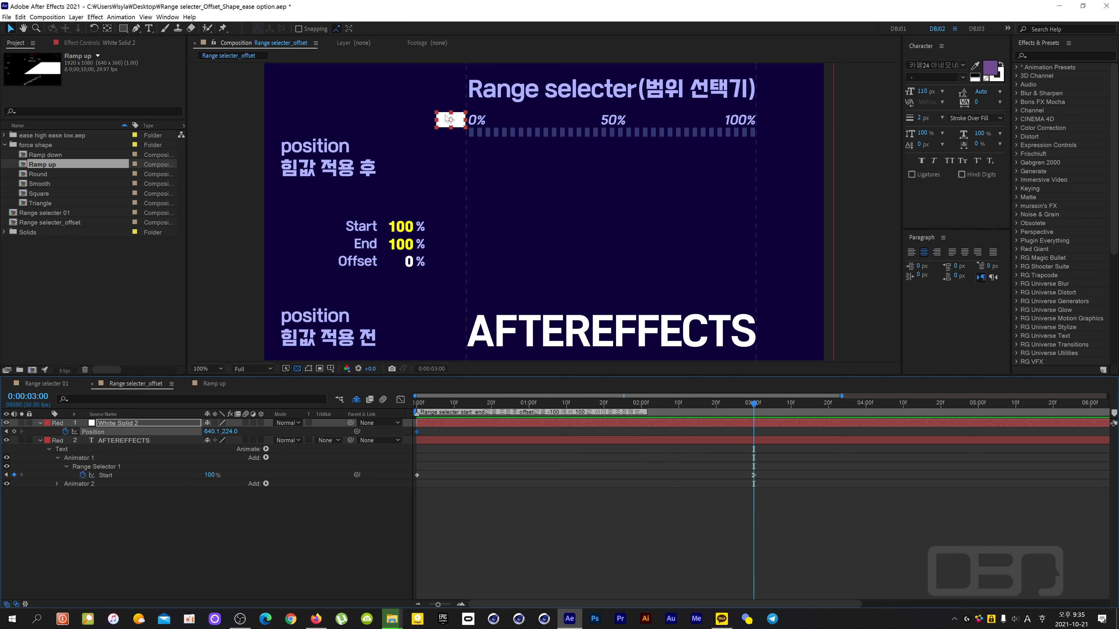
pyautogui.moveTo(447, 119); pyautogui.dragTo(735, 118)
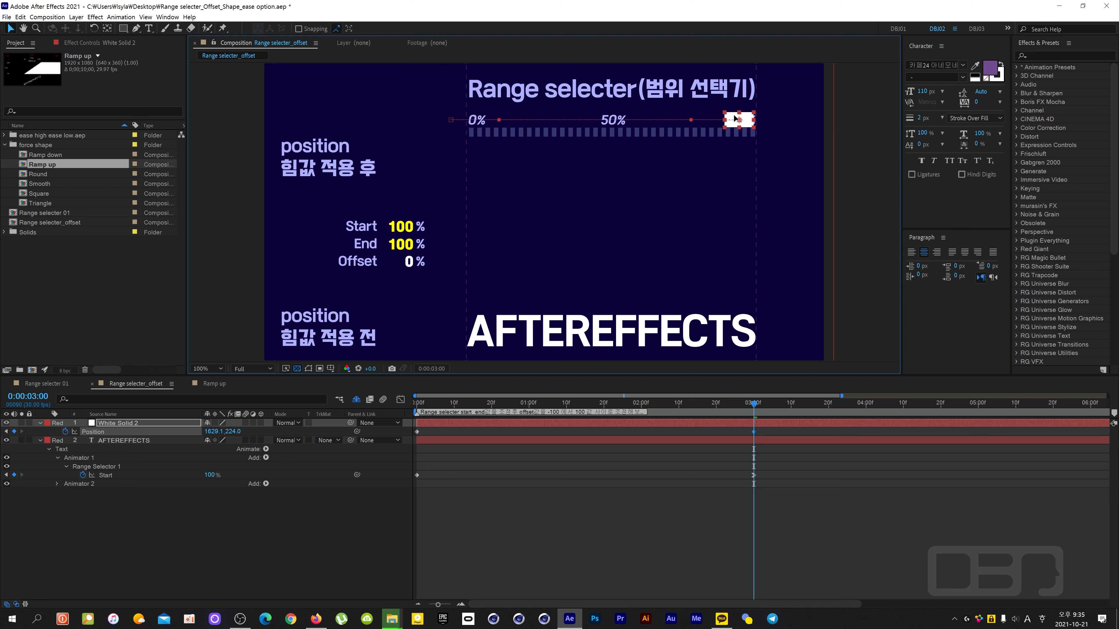
# - Convert the Start keyframe at 3 seconds to linear and play the composition to compare the letters with the white solid's motion
pyautogui.click(754, 475)
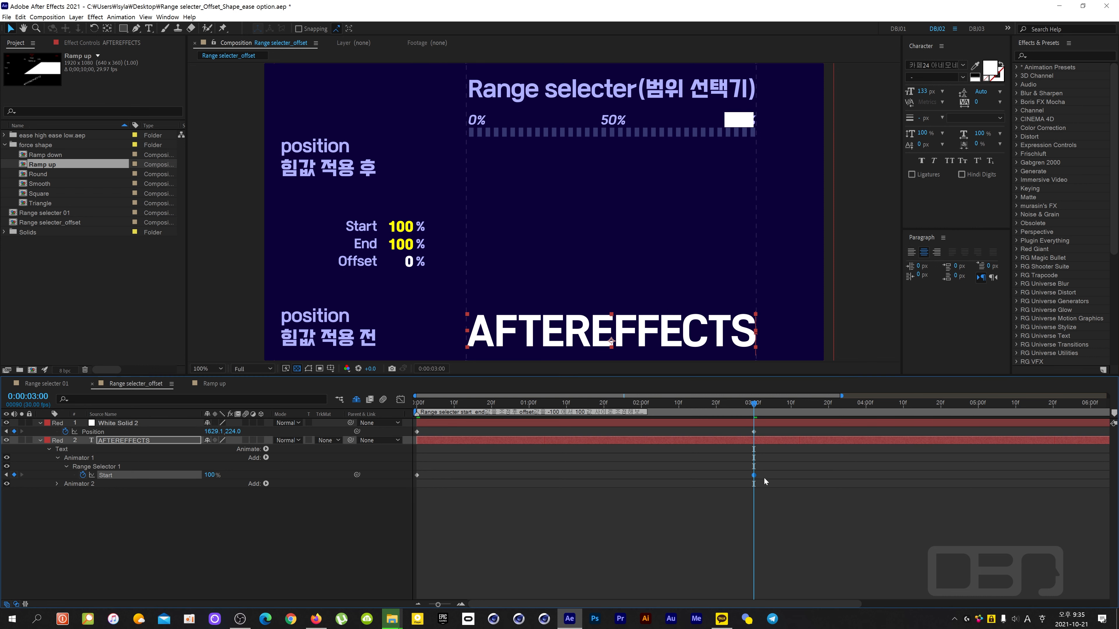
pyautogui.press('Home')
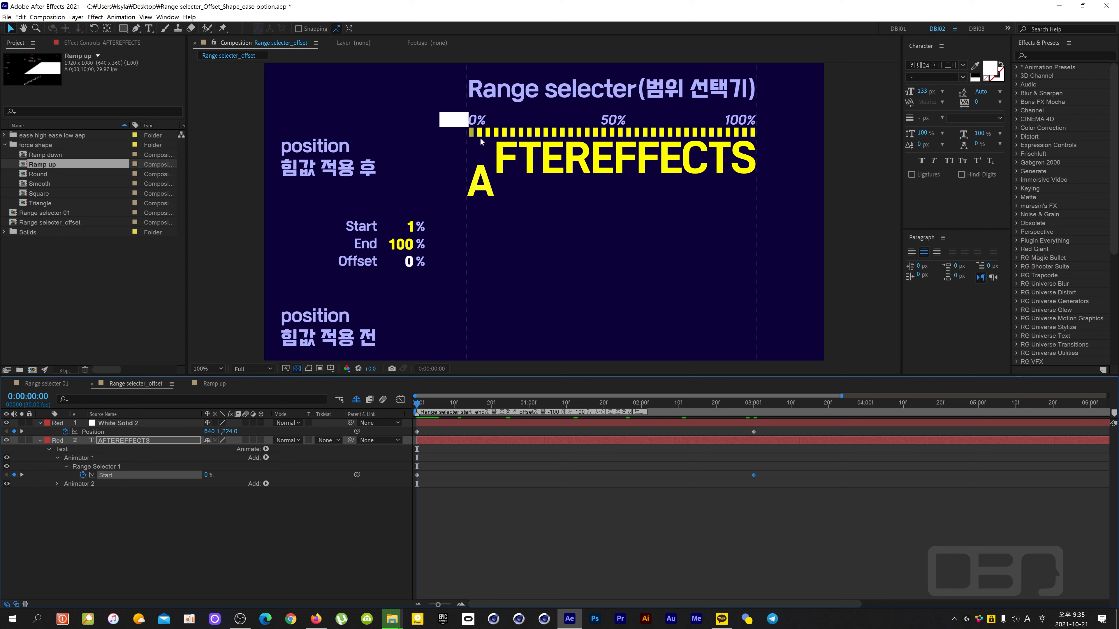
pyautogui.press('space')
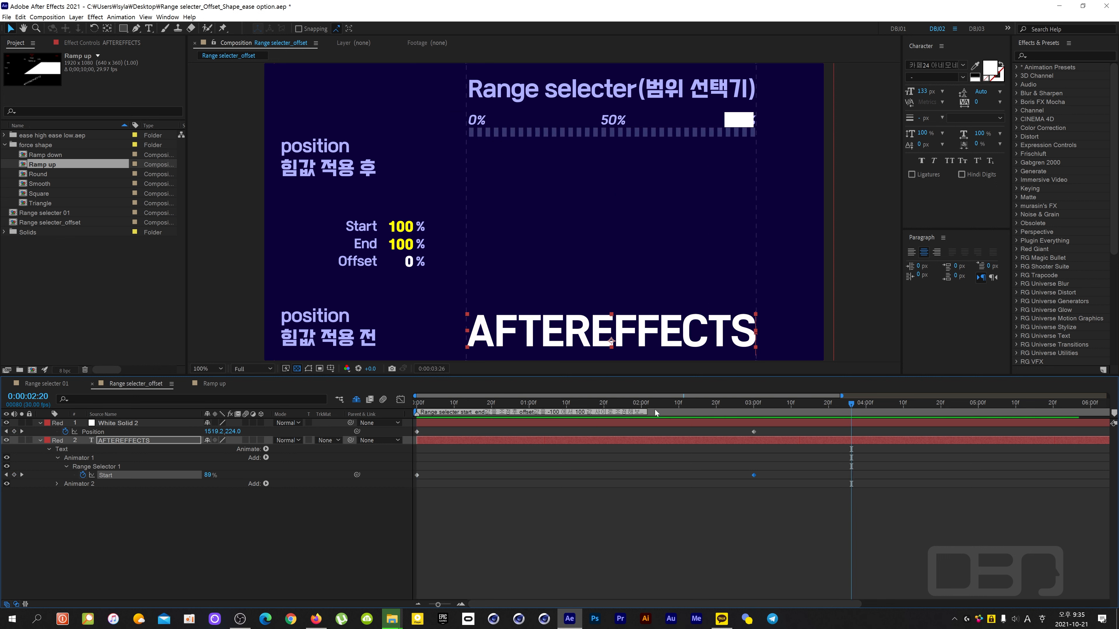
pyautogui.press('space')
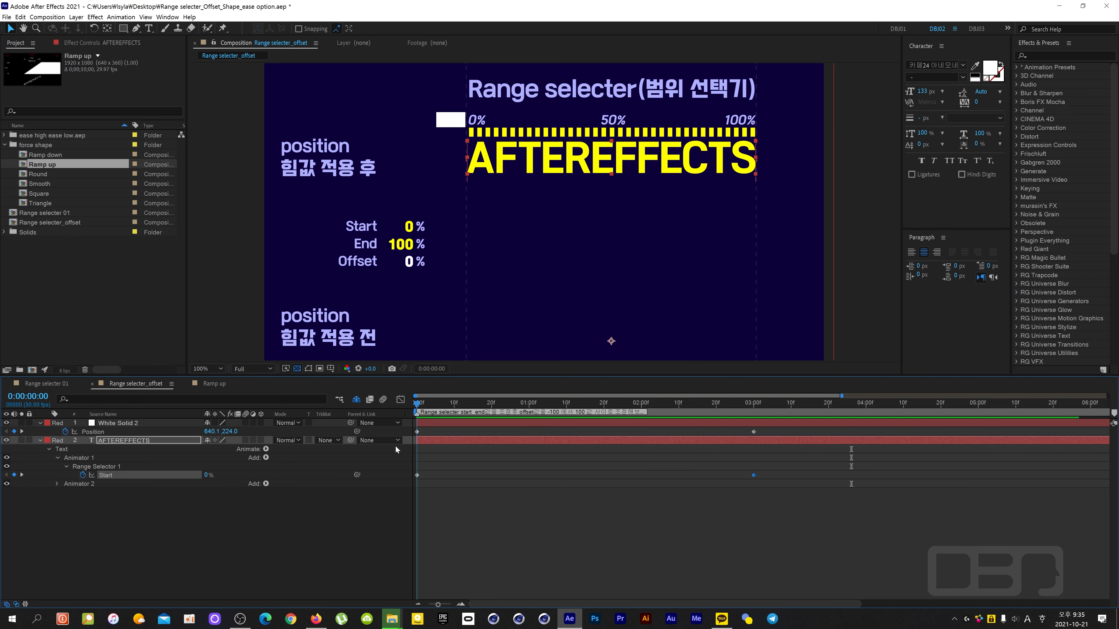
pyautogui.press('space')
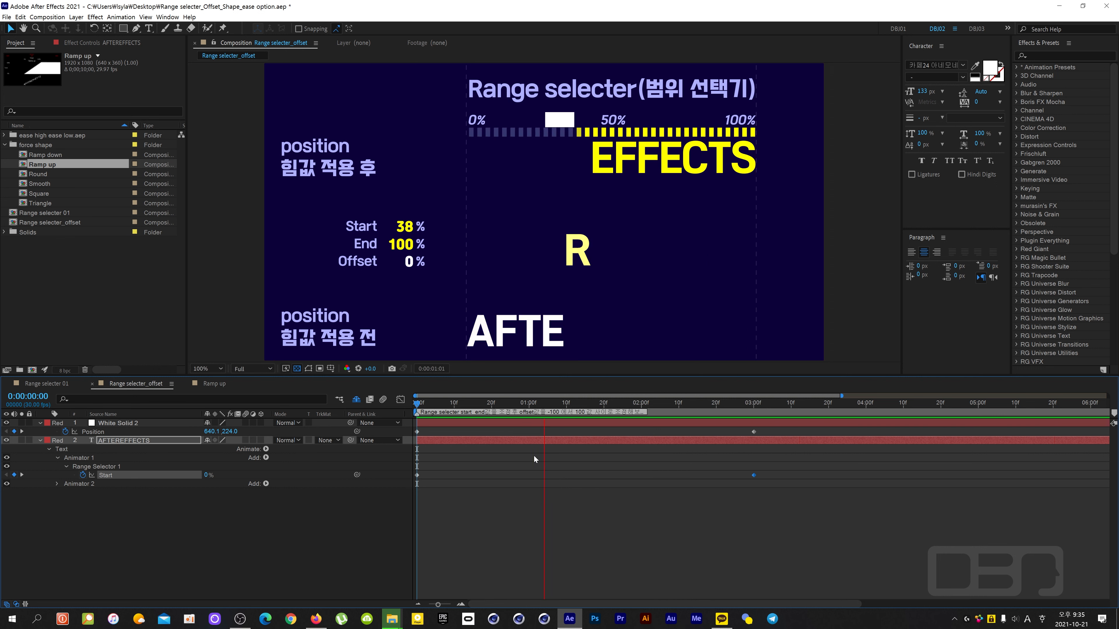
pyautogui.press('space')
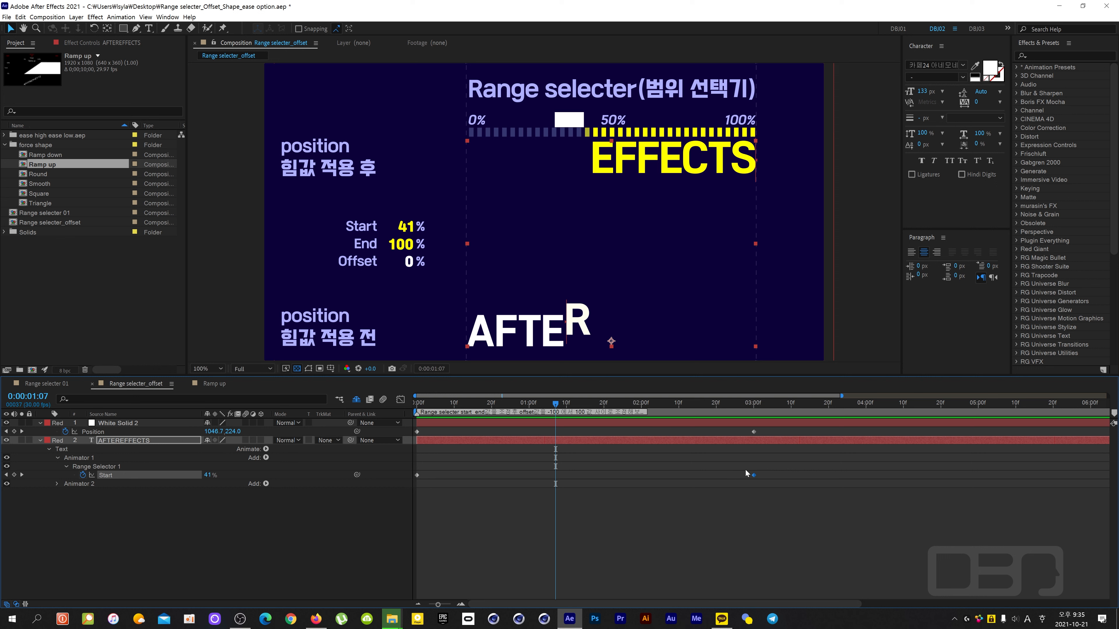
# - Apply Easy Ease In to the Start keyframe at 3 seconds and play the composition against the linearly moving white solid
pyautogui.hotkey('shift', 'F9')
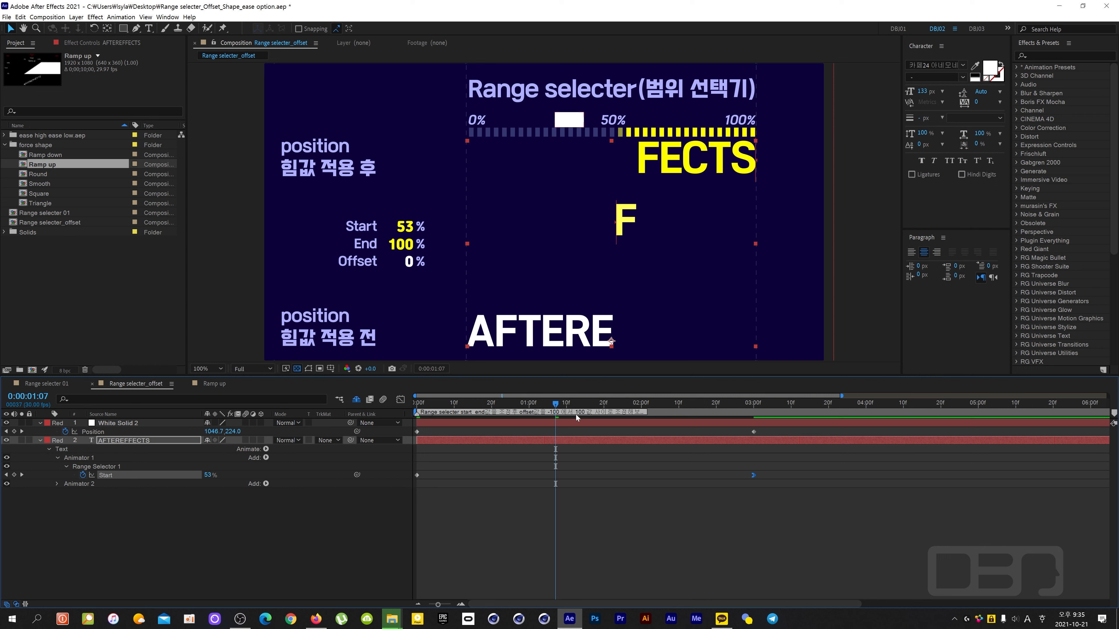
pyautogui.moveTo(550, 405); pyautogui.dragTo(417, 404)
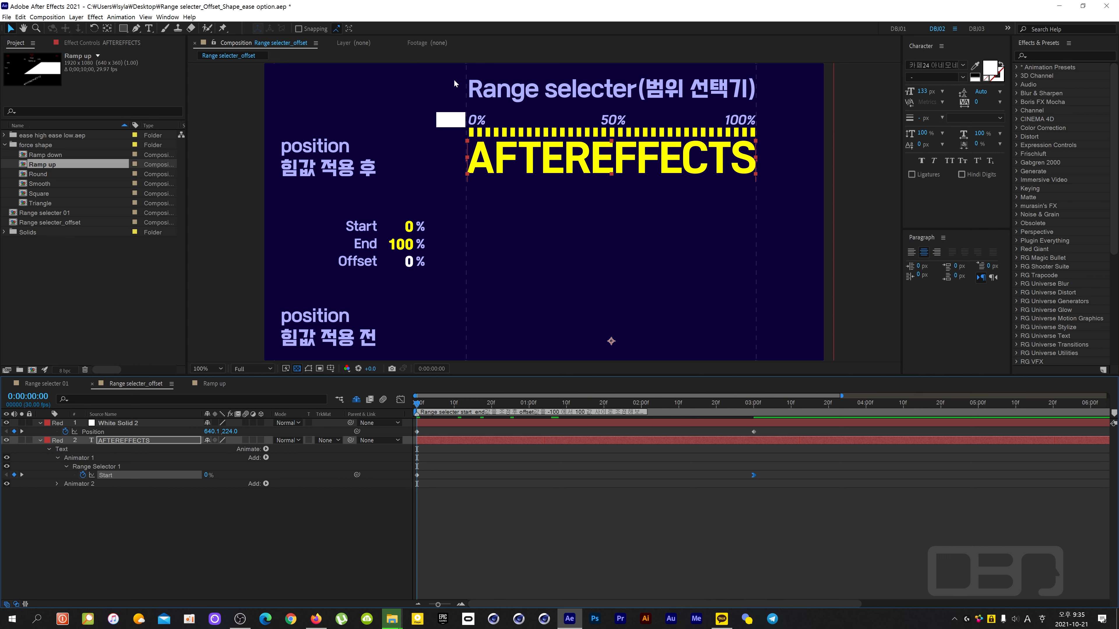
pyautogui.click(451, 122)
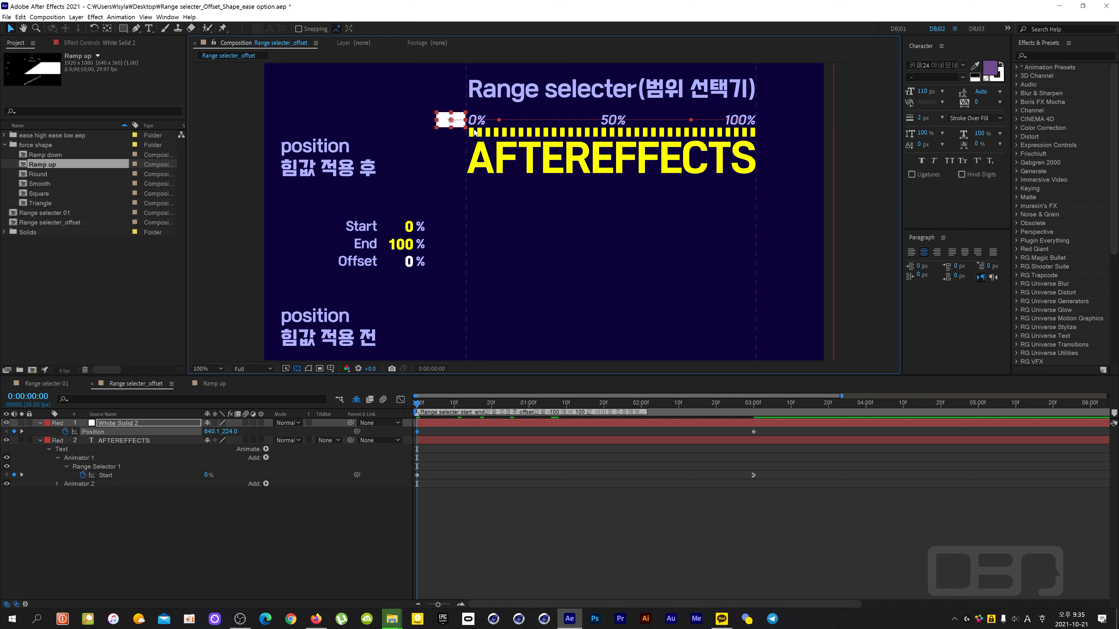
pyautogui.press('space')
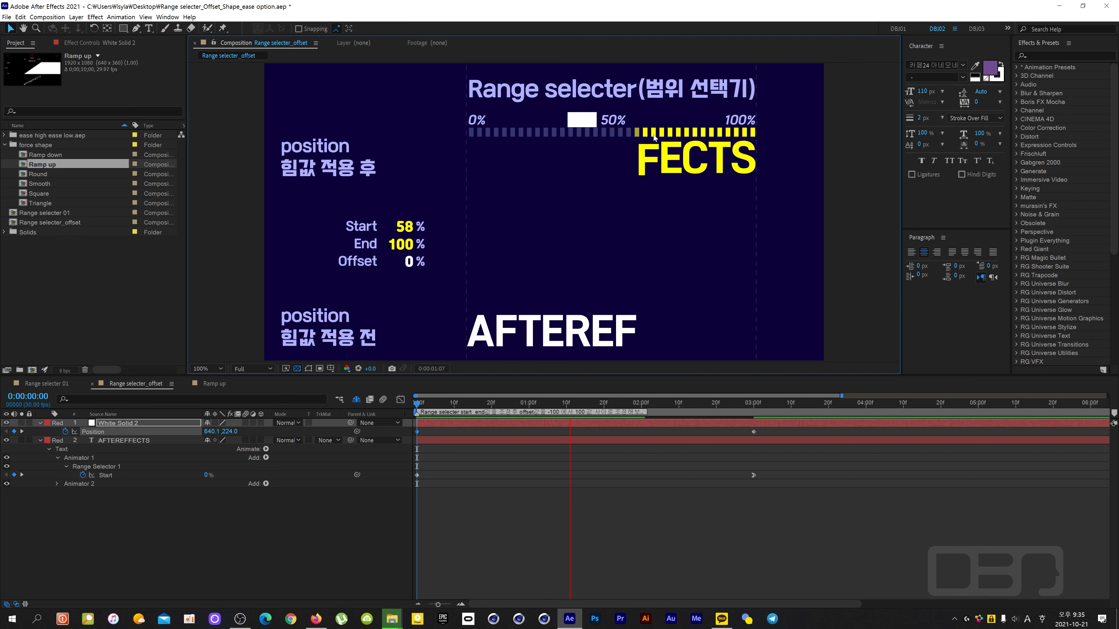
pyautogui.press('space')
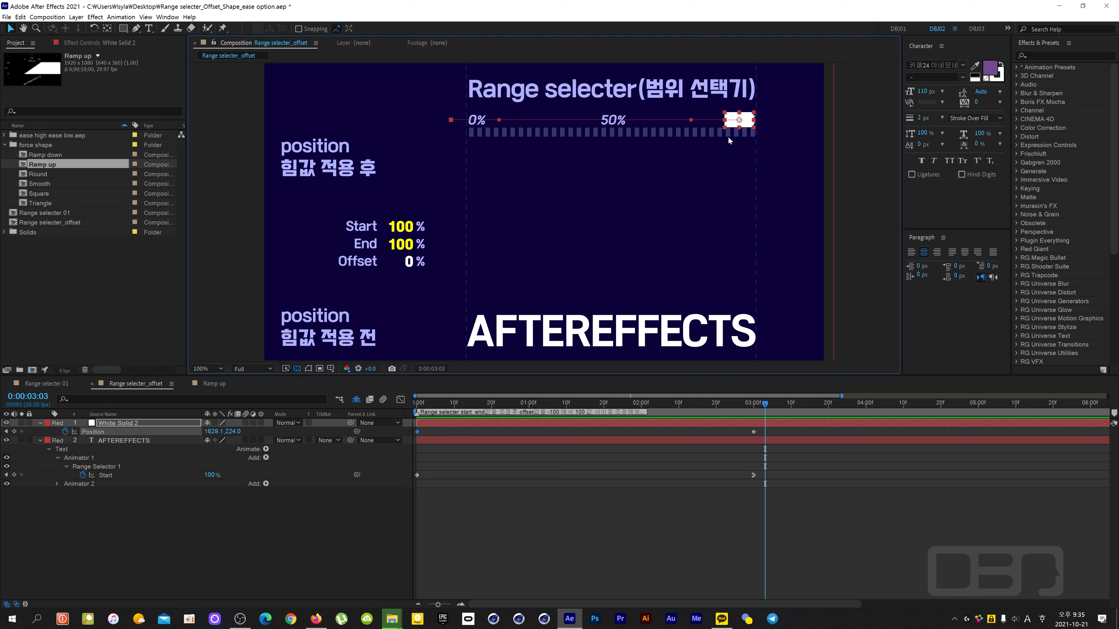
# - Apply Easy Ease In to White Solid 2's Position keyframe at 3 seconds
pyautogui.moveTo(773, 401); pyautogui.dragTo(728, 421)
pyautogui.click(754, 431)
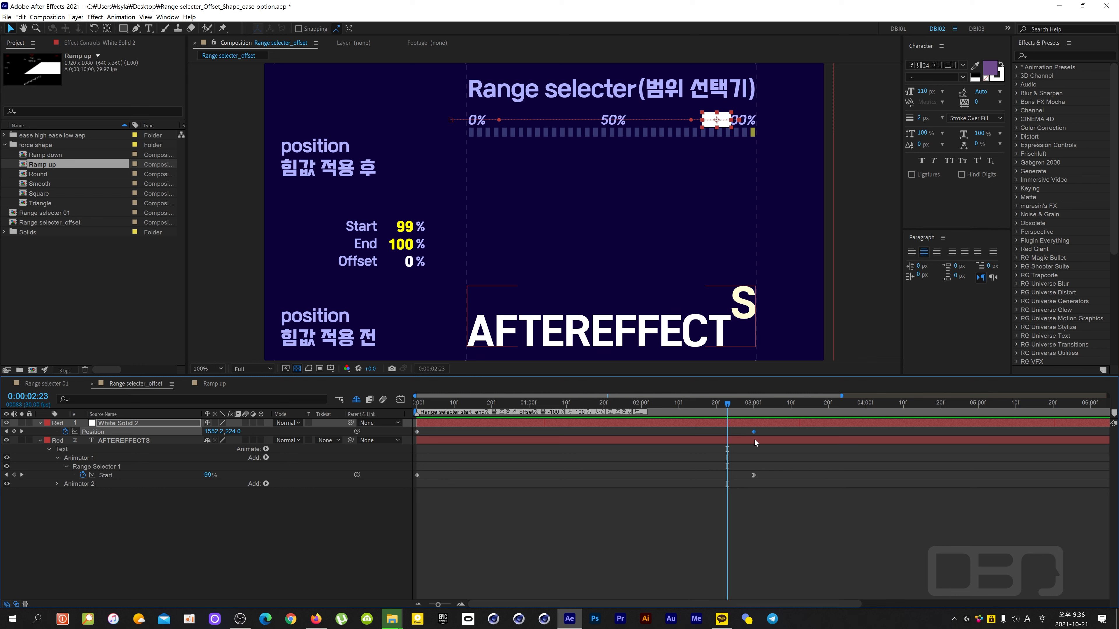
pyautogui.press('F9')
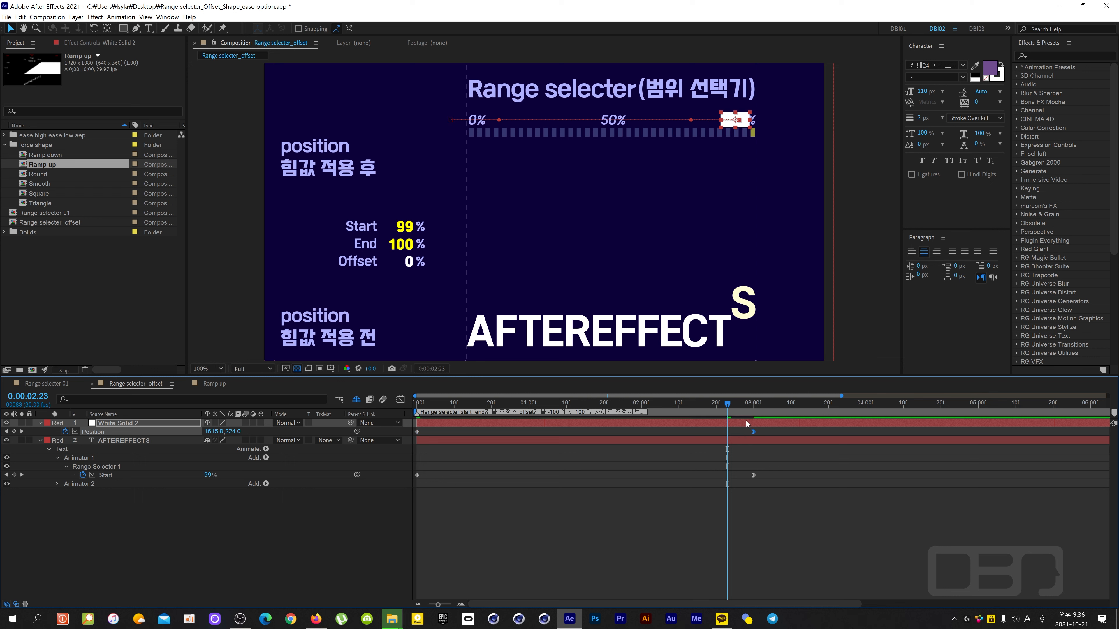
# - Play and scrub the composition repeatedly to compare the eased motion of the white solid with the letters' range animation
pyautogui.press('Home')
pyautogui.press('space')
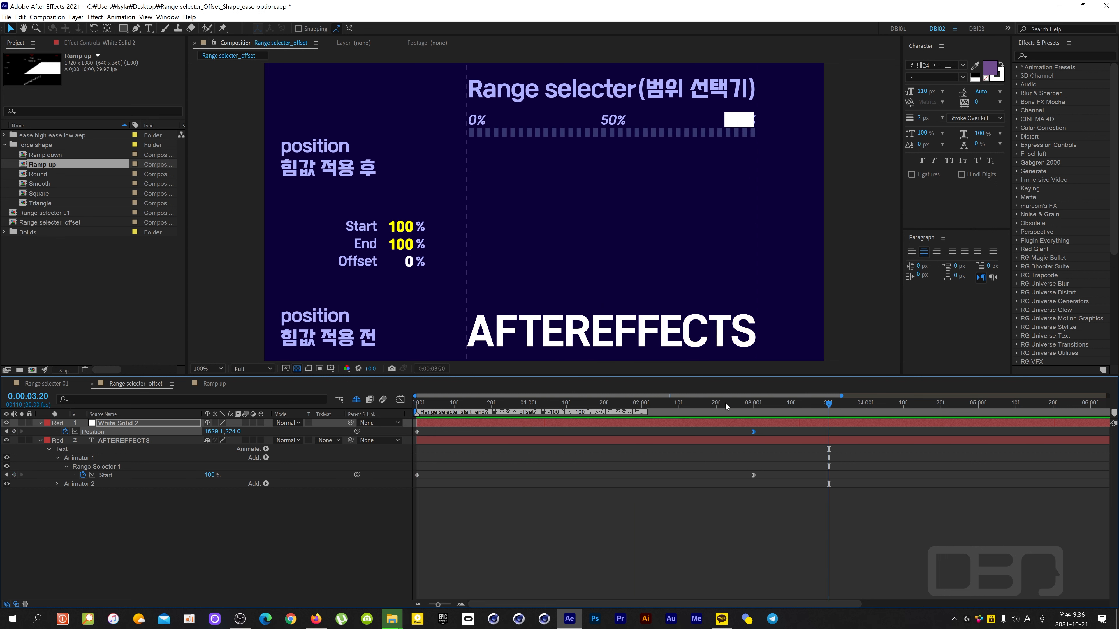
pyautogui.press('space')
pyautogui.press('Home')
pyautogui.press('space')
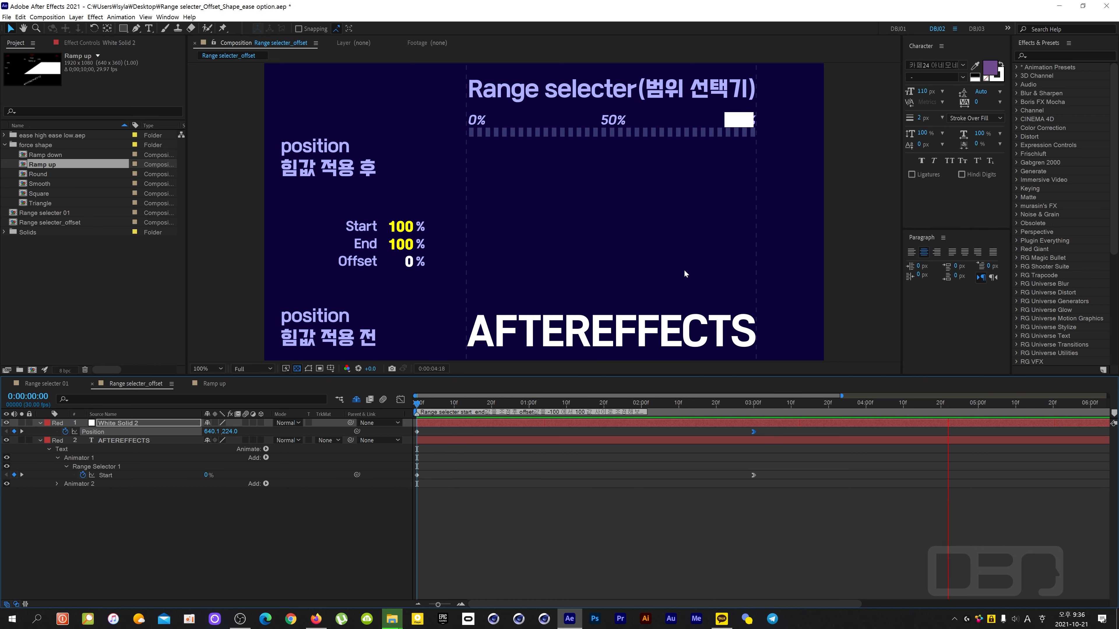
pyautogui.moveTo(649, 400); pyautogui.dragTo(443, 395)
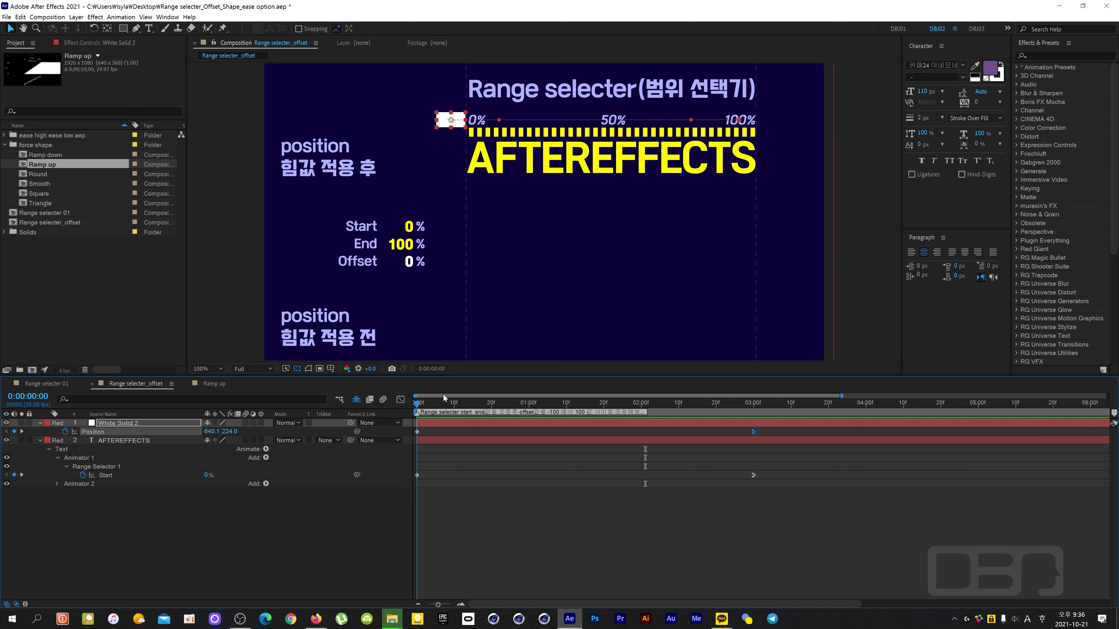
pyautogui.press('space')
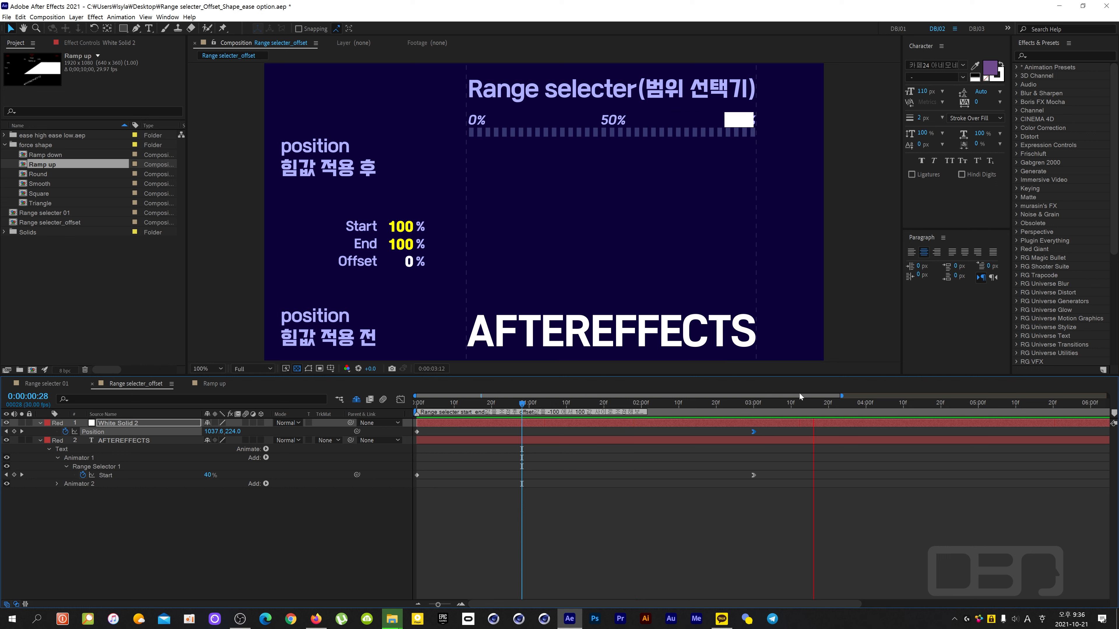
pyautogui.click(749, 409)
pyautogui.moveTo(749, 409); pyautogui.dragTo(570, 417)
pyautogui.press('space')
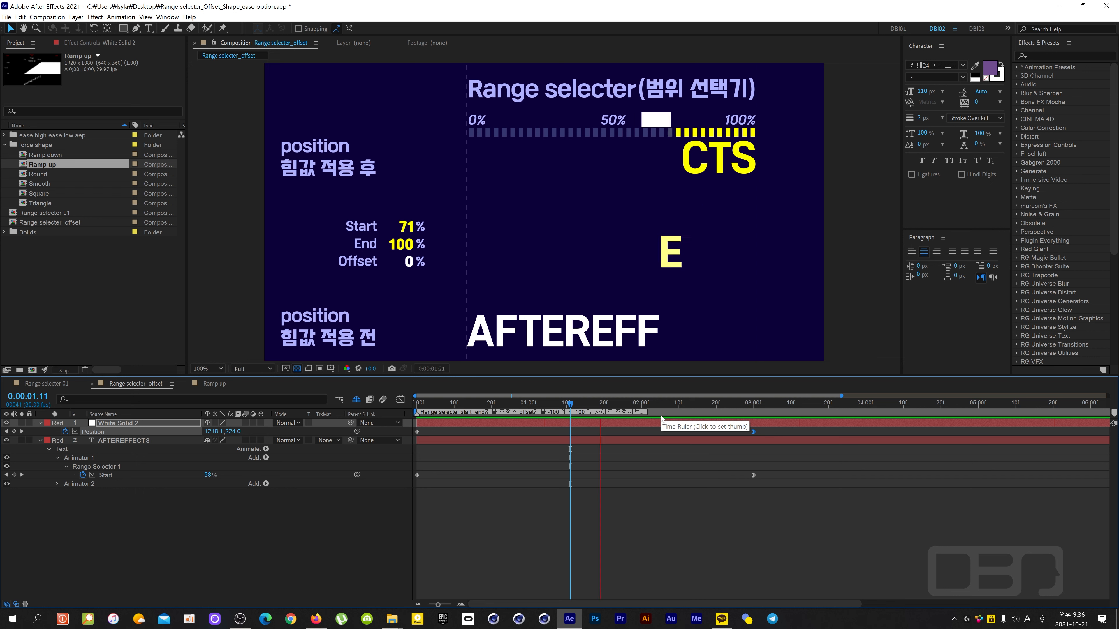
pyautogui.click(551, 405)
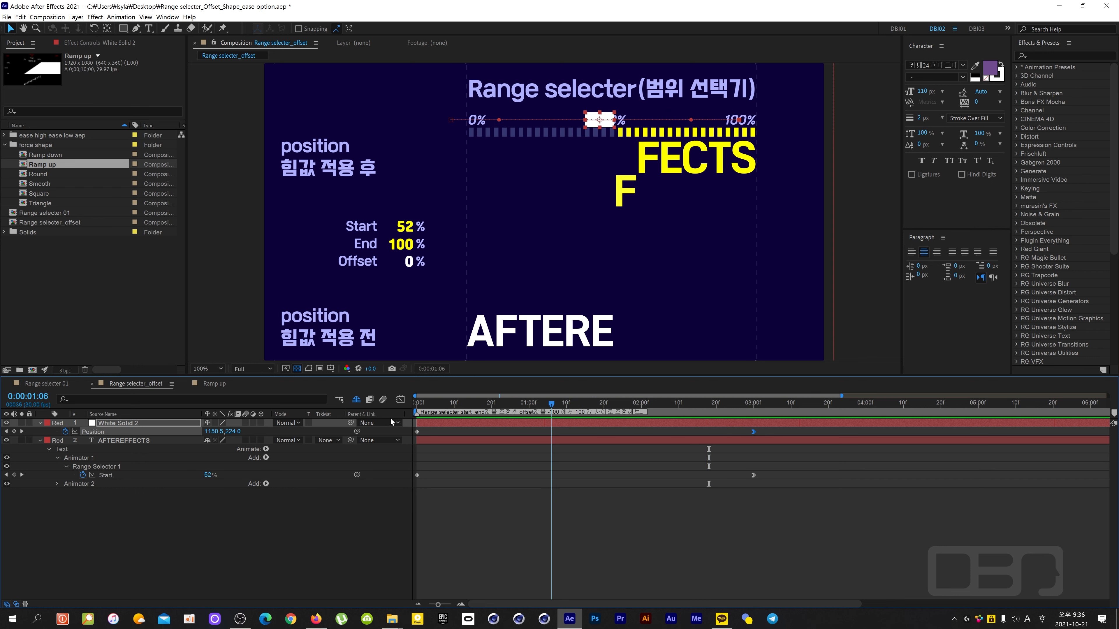
pyautogui.press('Home')
pyautogui.press('space')
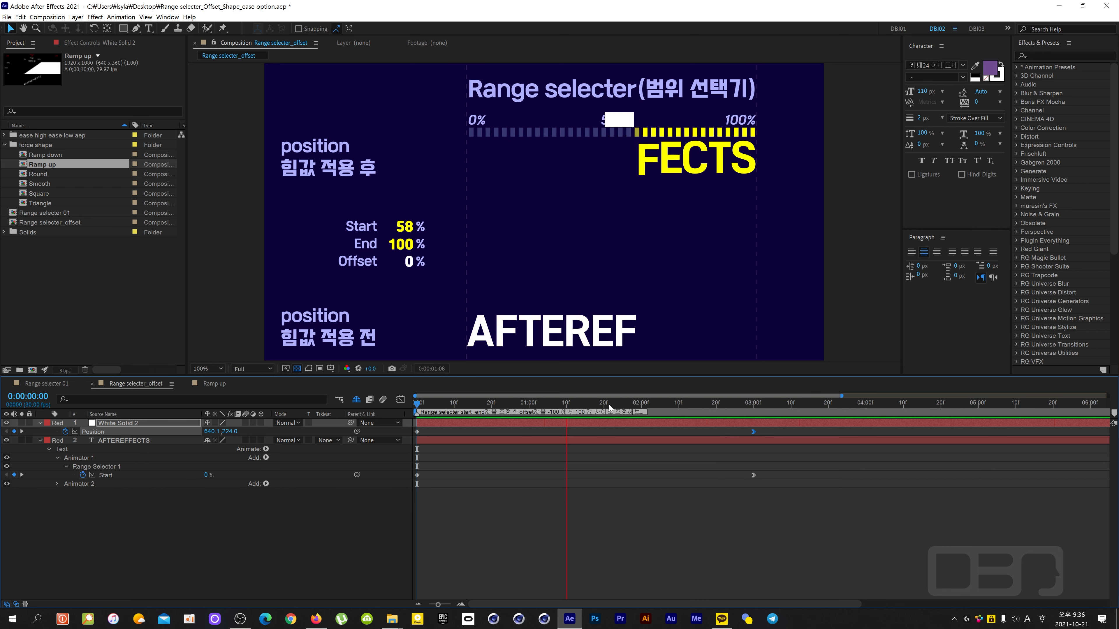
pyautogui.press('space')
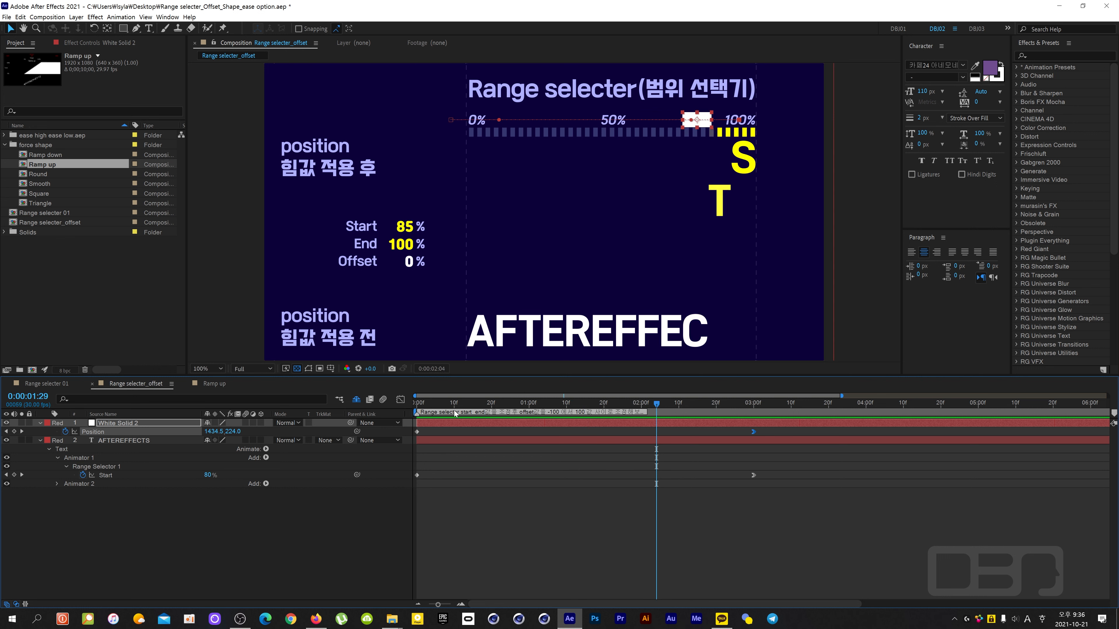
pyautogui.press('Home')
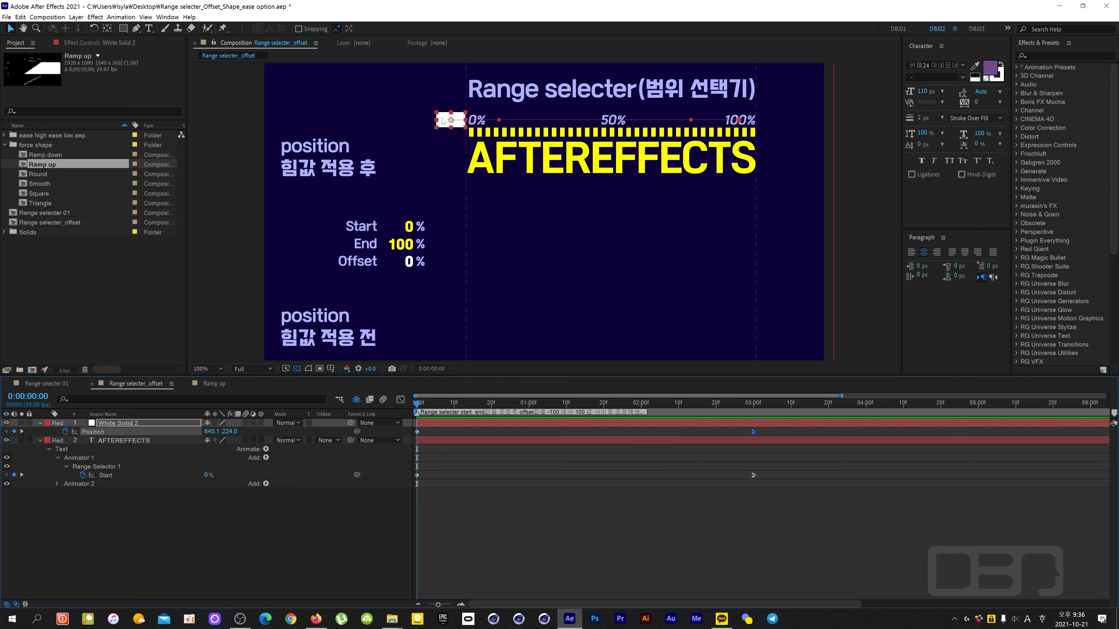
# - Delete both Start keyframes from Animator 1's range selector on the AFTEREFFECTS layer
pyautogui.click(449, 119)
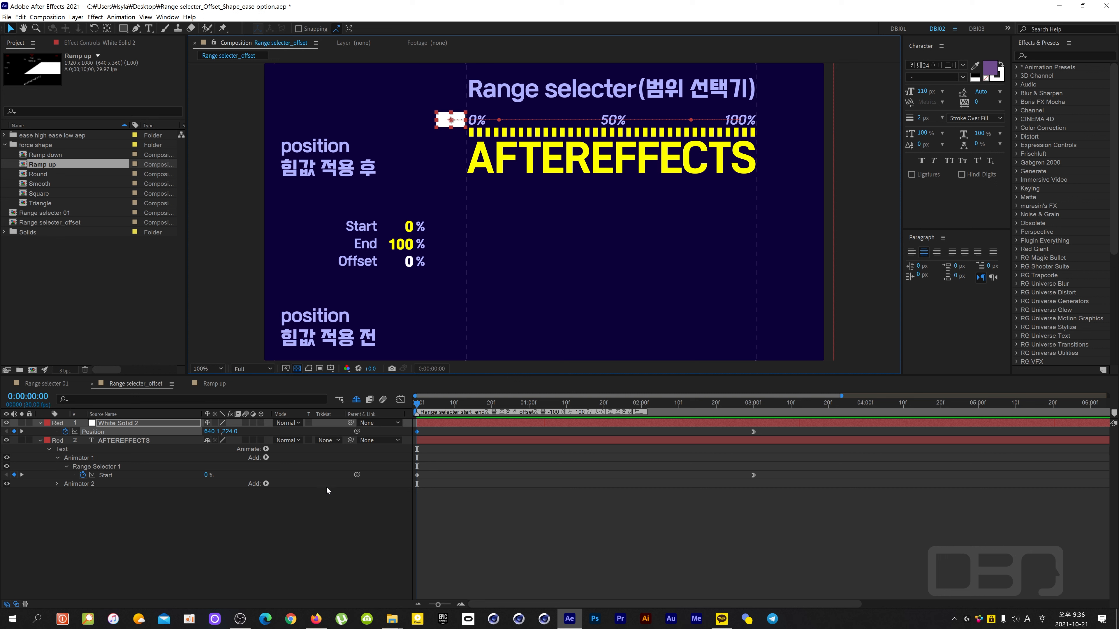
pyautogui.click(324, 467)
pyautogui.click(107, 477)
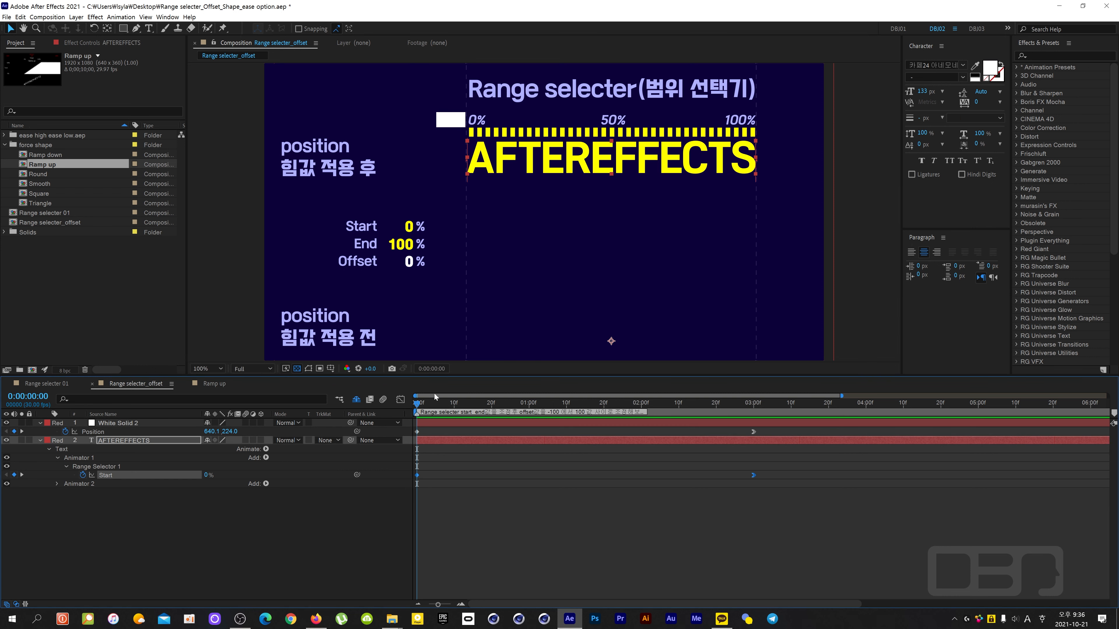
pyautogui.moveTo(416, 406); pyautogui.dragTo(381, 432)
pyautogui.keyDown('ctrl'); pyautogui.click(754, 476); pyautogui.keyUp('ctrl')
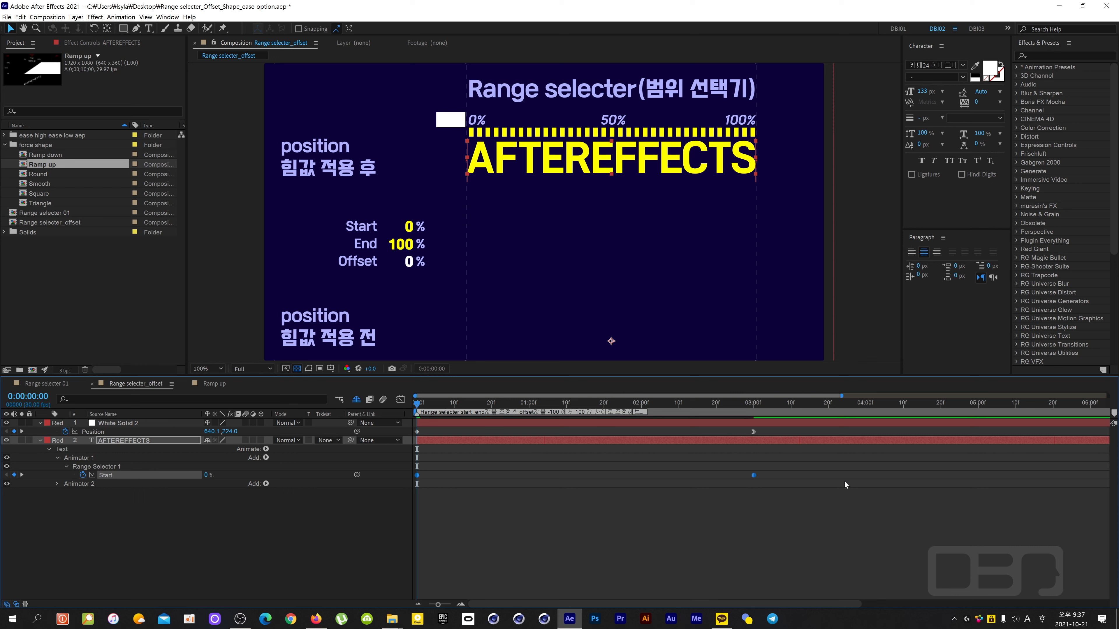
pyautogui.moveTo(813, 491); pyautogui.dragTo(389, 468)
pyautogui.press('Delete')
# - Delete the White Solid 2 layer from the Range selecter_offset composition
pyautogui.click(120, 424)
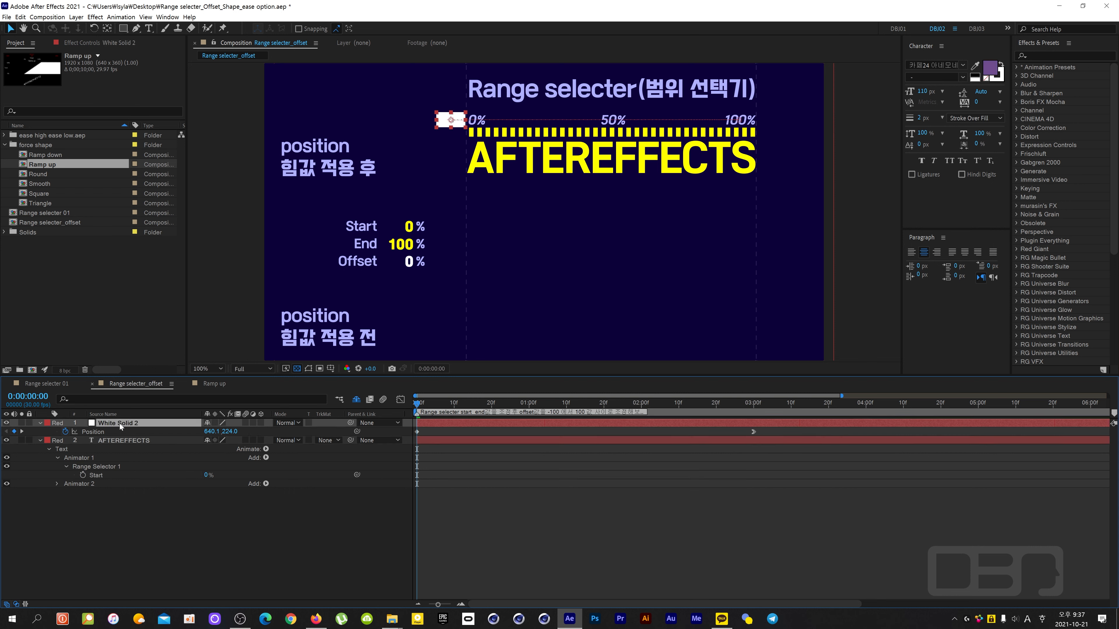
pyautogui.press('Delete')
pyautogui.click(120, 423)
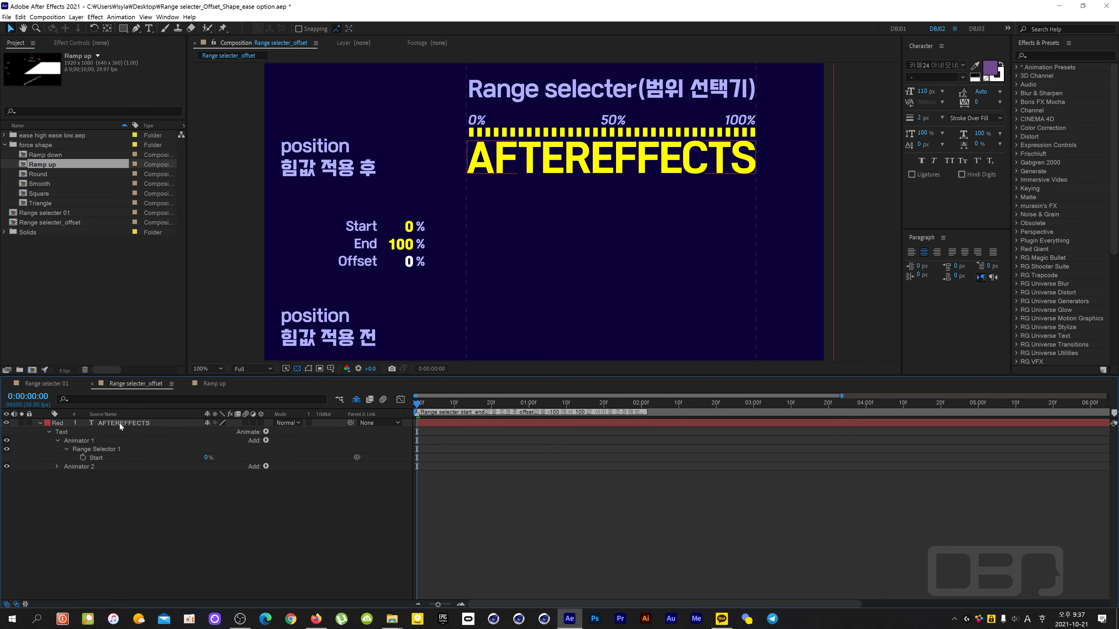
# - Expand the Advanced options of Animator 1's range selector on the AFTEREFFECTS layer and locate Ease High and Ease Low
pyautogui.click(66, 449)
pyautogui.click(66, 449)
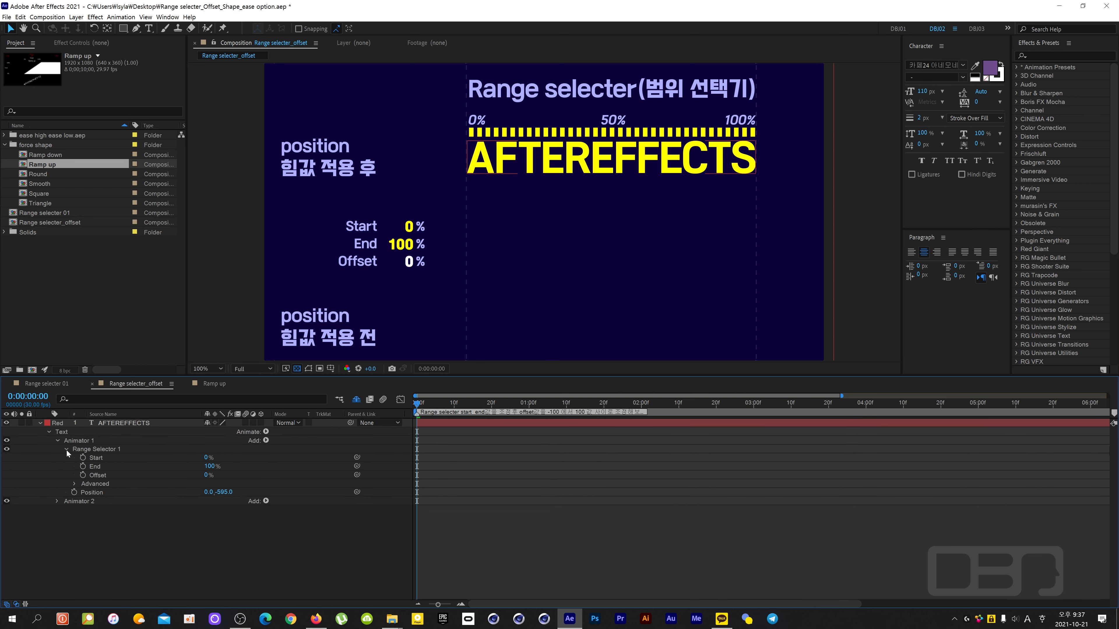
pyautogui.click(73, 484)
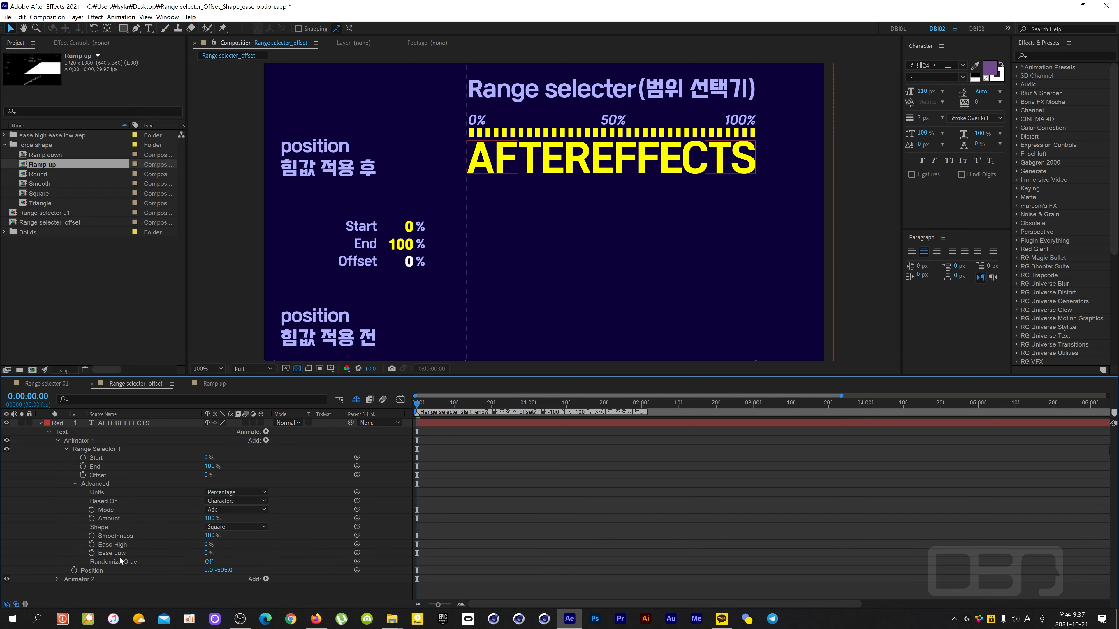
pyautogui.click(123, 545)
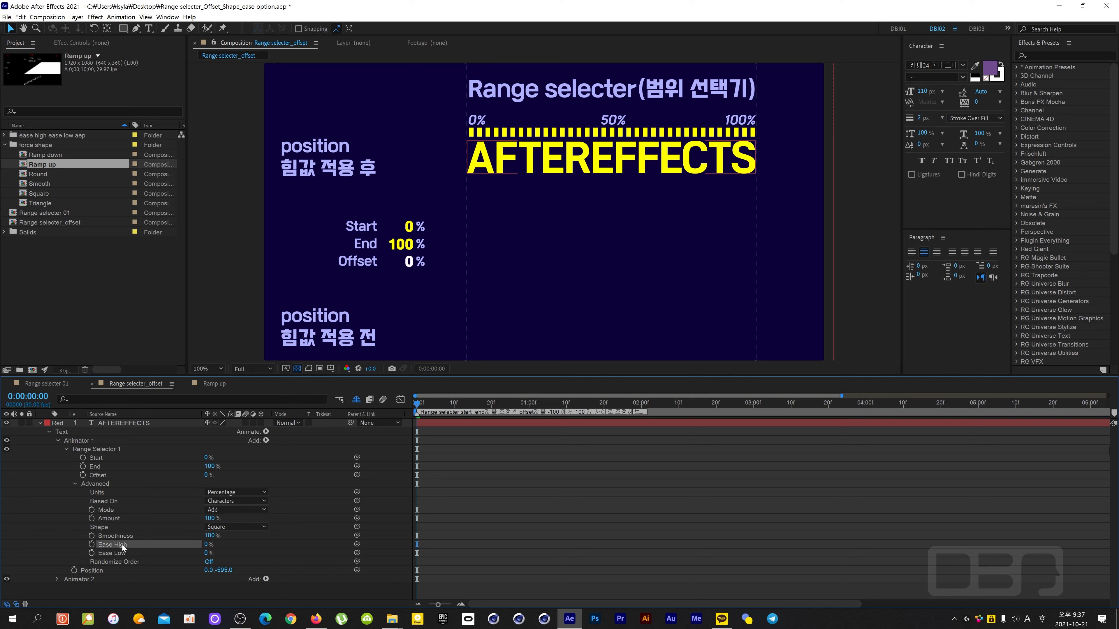
pyautogui.click(128, 553)
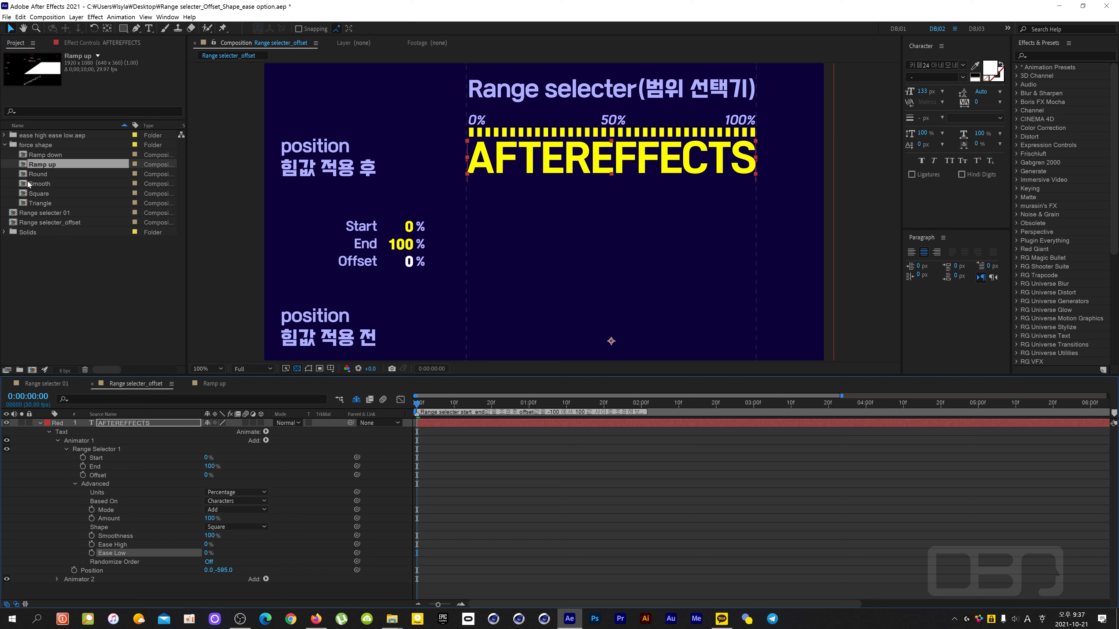
# - Expand the ease high ease low.aep folder in the project and open the ease low +100% composition
pyautogui.click(4, 135)
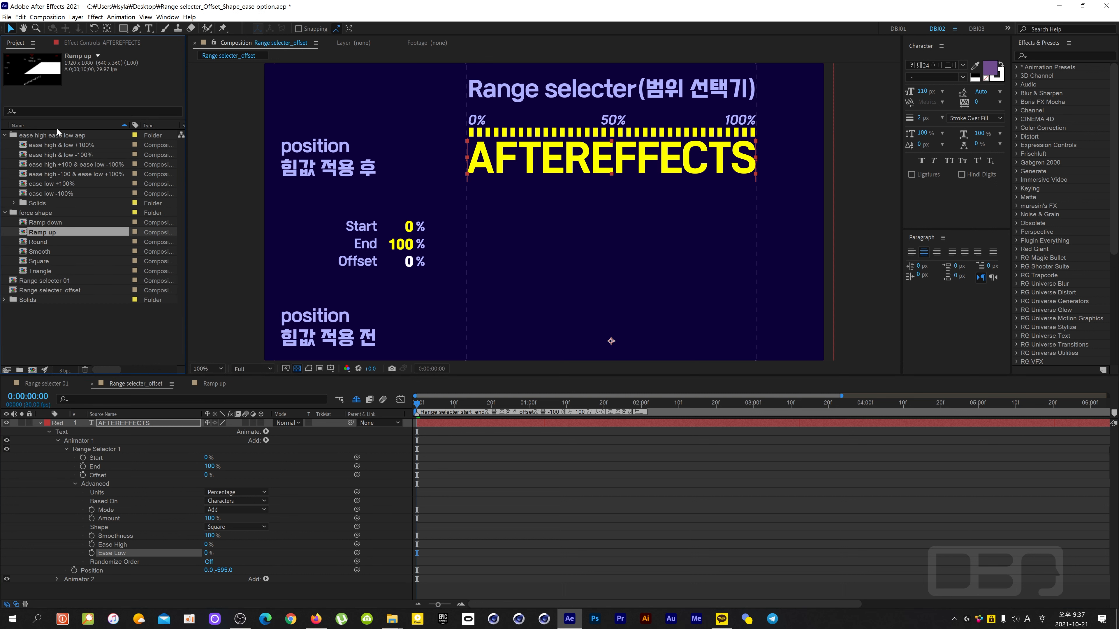
pyautogui.click(66, 145)
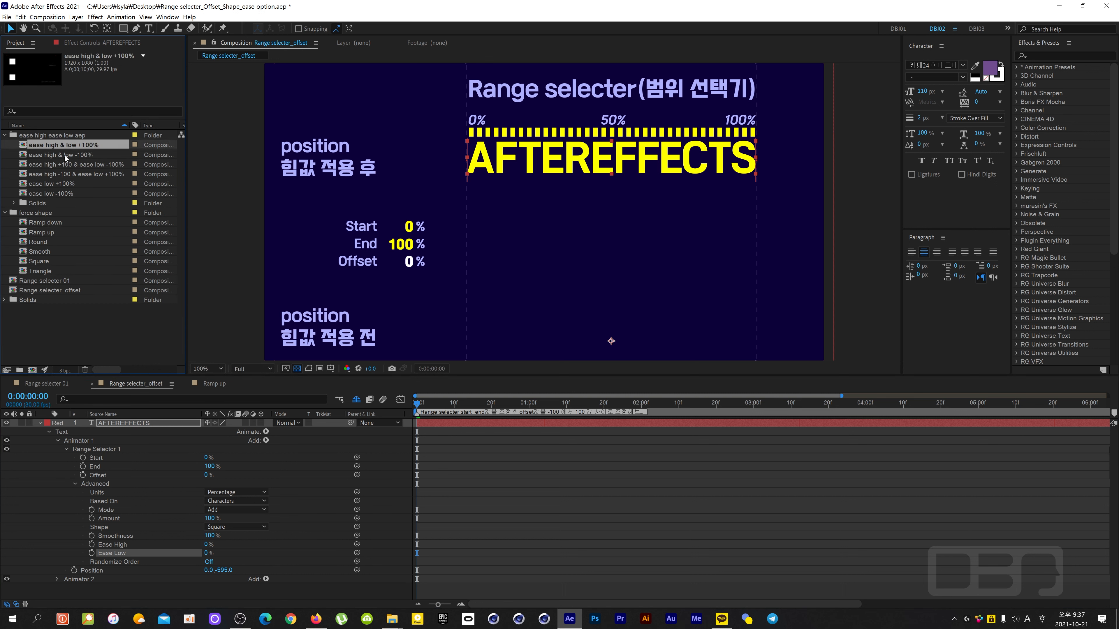
pyautogui.click(65, 155)
pyautogui.click(61, 164)
pyautogui.click(64, 174)
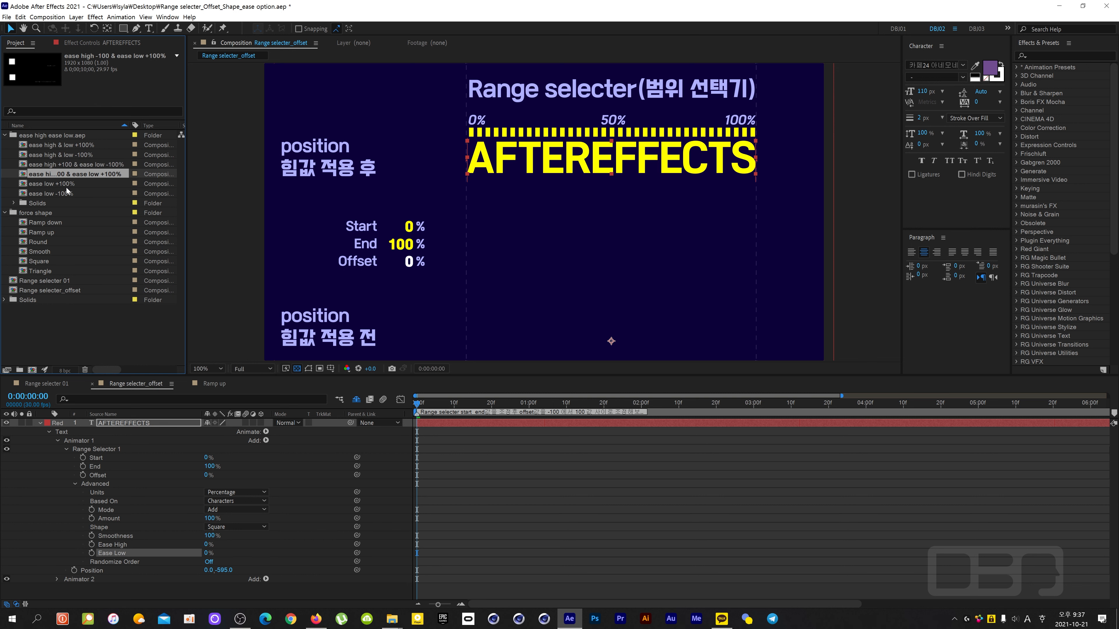
pyautogui.click(69, 186)
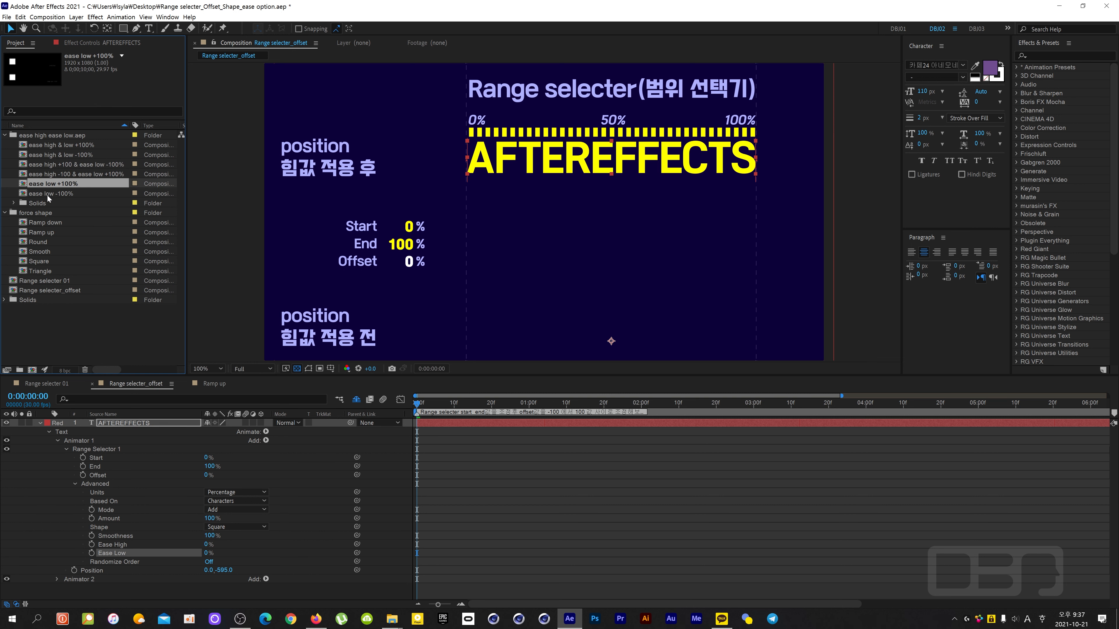
pyautogui.doubleClick(23, 187)
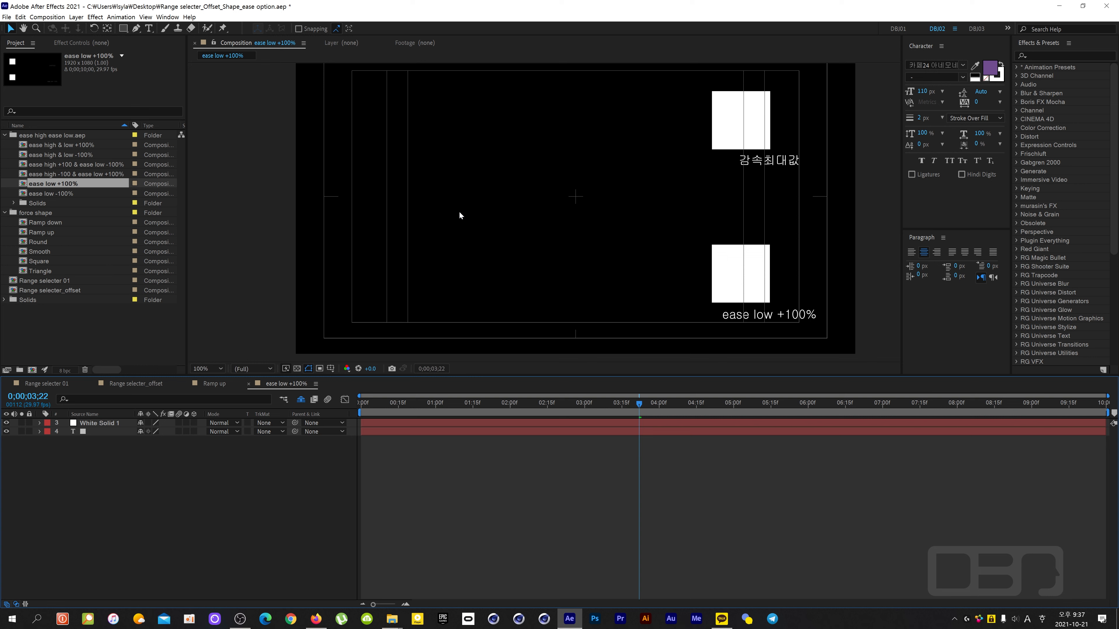
# - Select the upper and lower white squares in turn to identify the solid layer and the text layer behind them
pyautogui.click(744, 113)
pyautogui.click(744, 272)
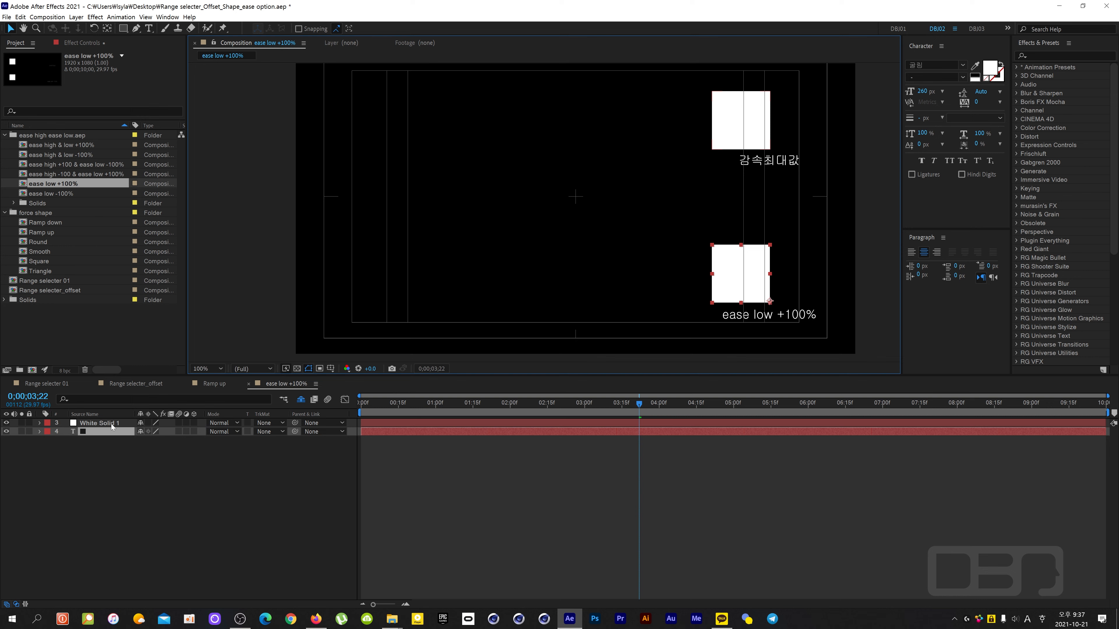
pyautogui.click(101, 423)
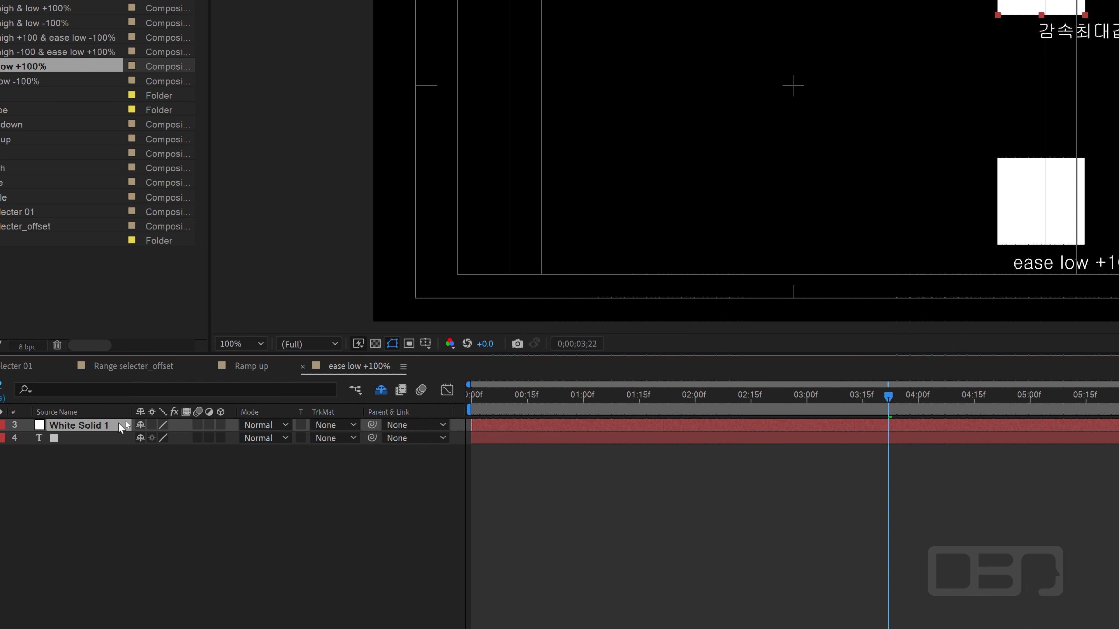
pyautogui.click(95, 439)
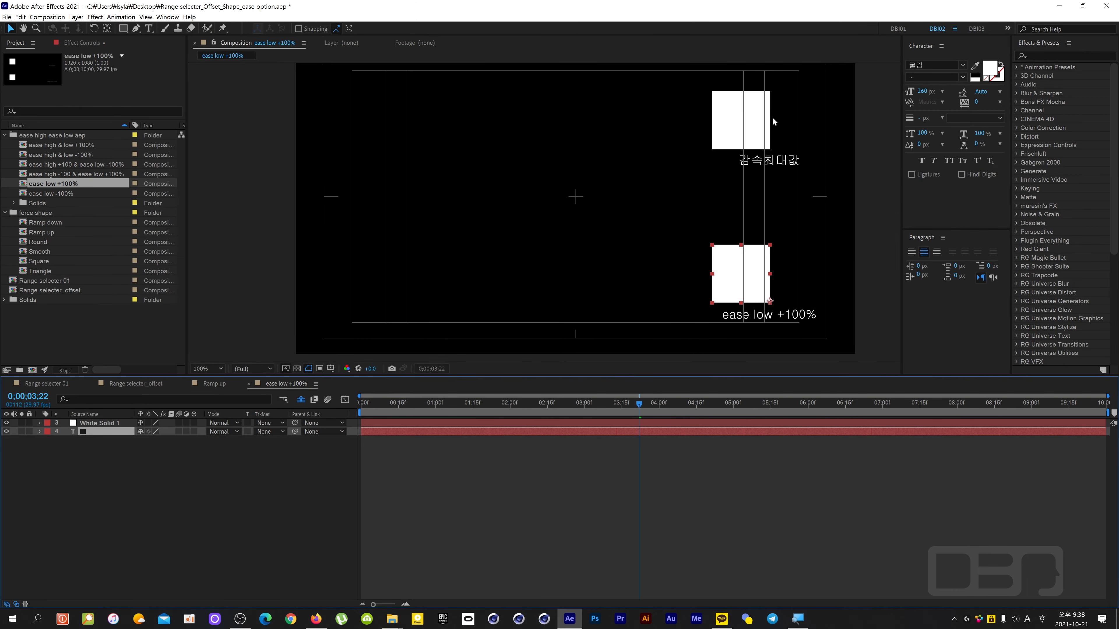
pyautogui.click(772, 117)
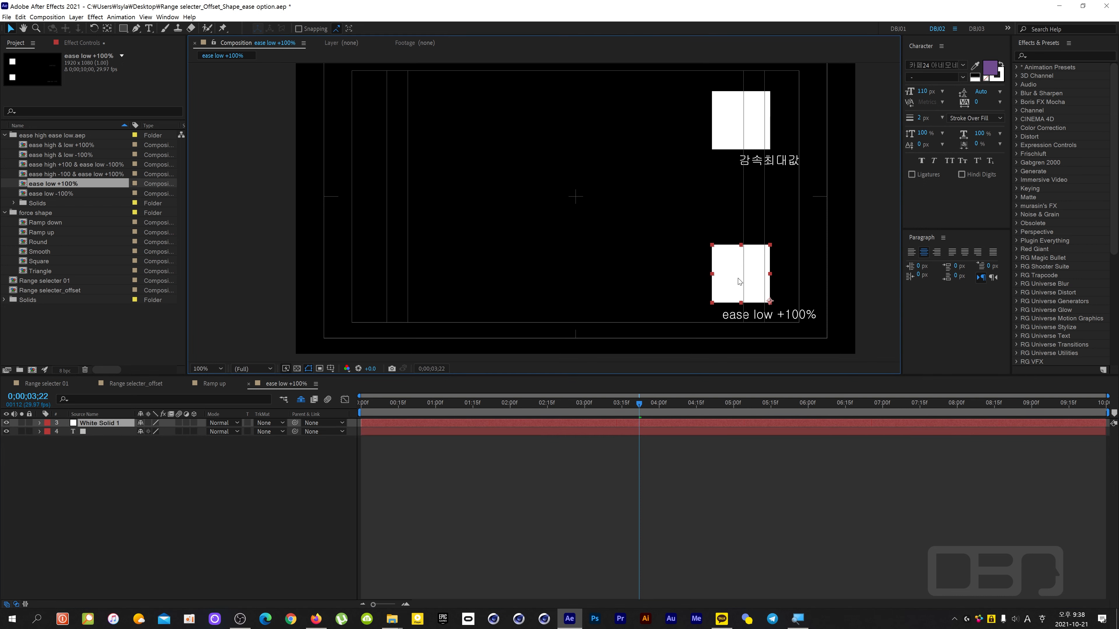
pyautogui.click(733, 301)
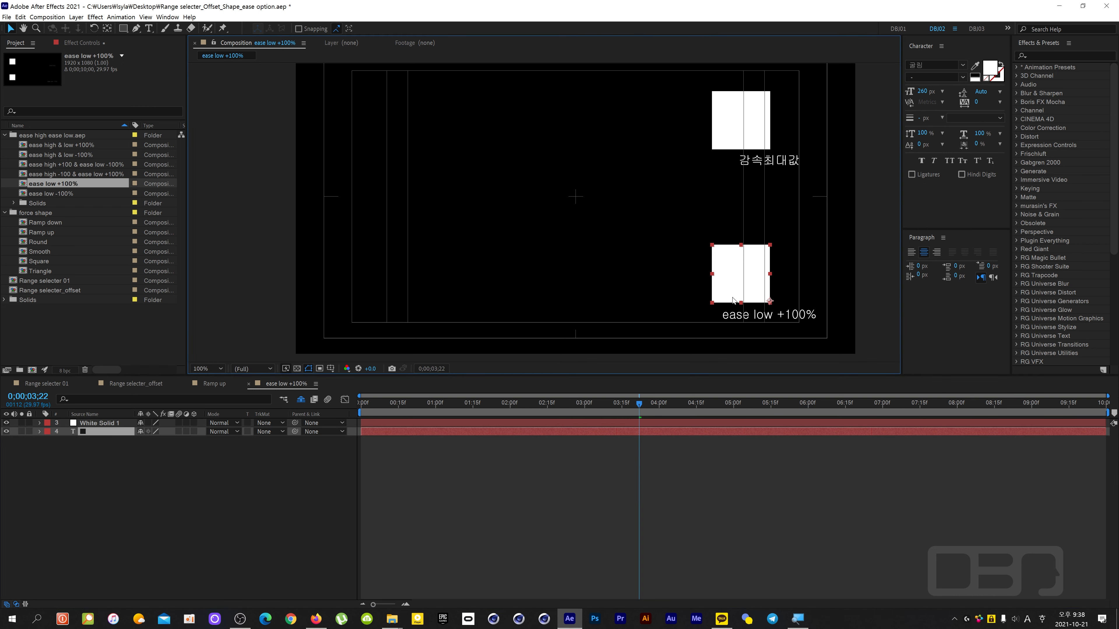
# - Reveal White Solid 1's Position keyframes, go to 2 seconds, and examine their speed curve in the Graph Editor
pyautogui.click(100, 423)
pyautogui.press('u')
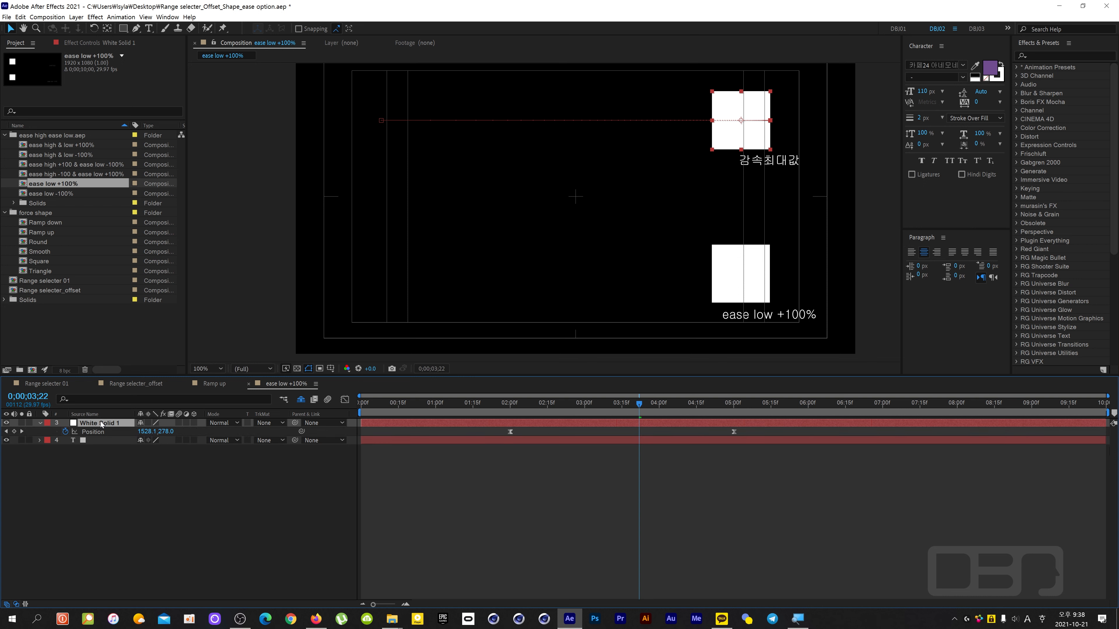
pyautogui.moveTo(636, 412); pyautogui.dragTo(516, 431)
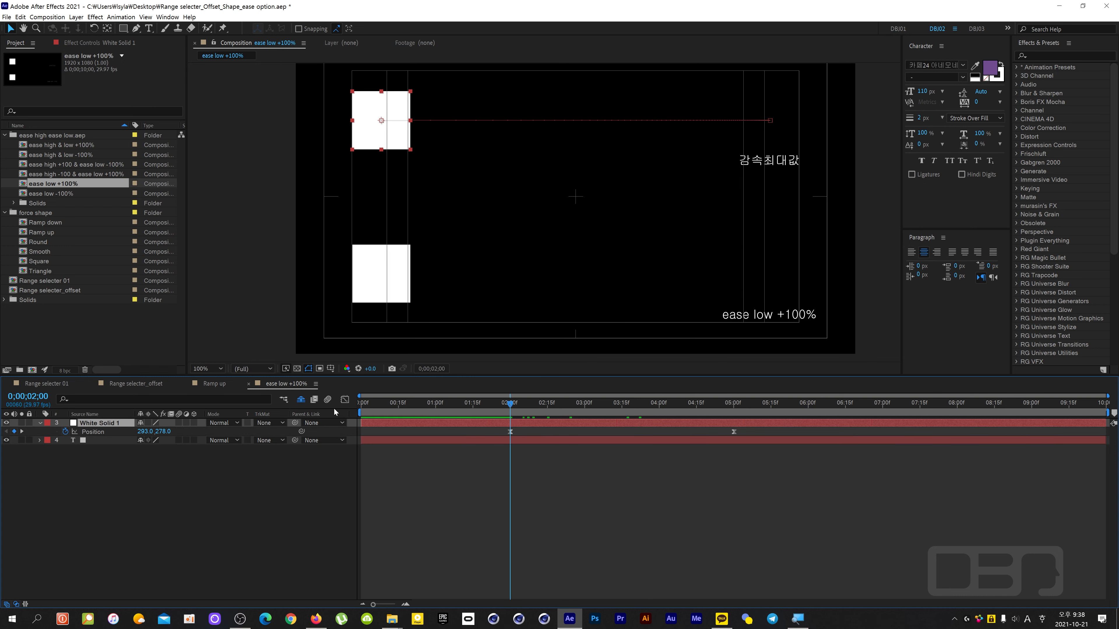
pyautogui.click(345, 399)
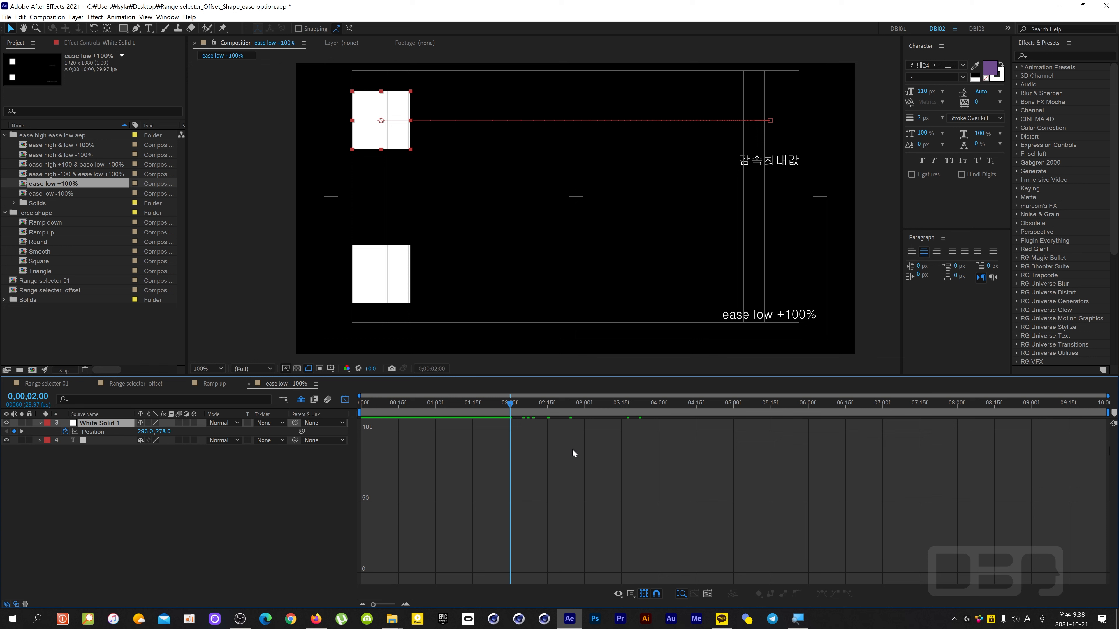
pyautogui.click(103, 432)
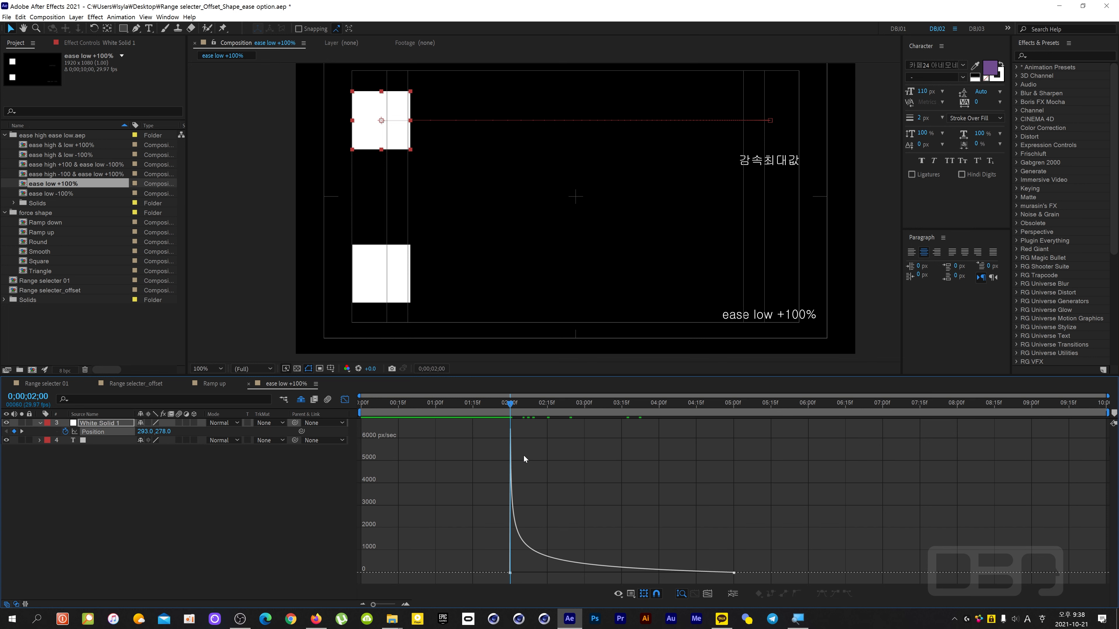
pyautogui.click(630, 593)
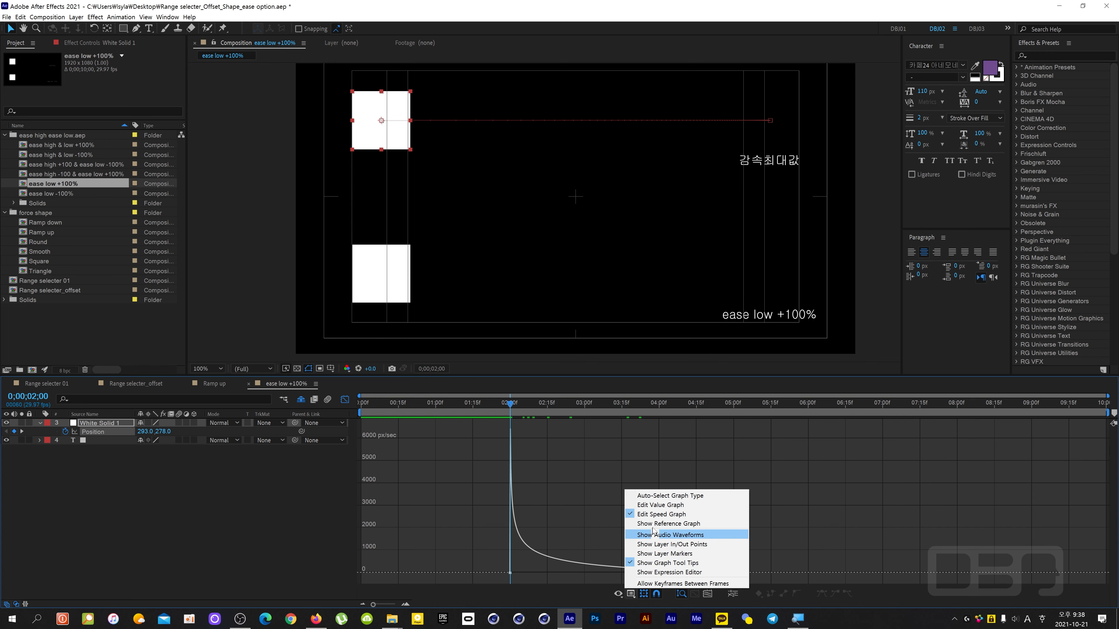
# - Expand the square text layer down to Animator 1's Range Selector 1 and display the speed graph of its Start property
pyautogui.click(89, 441)
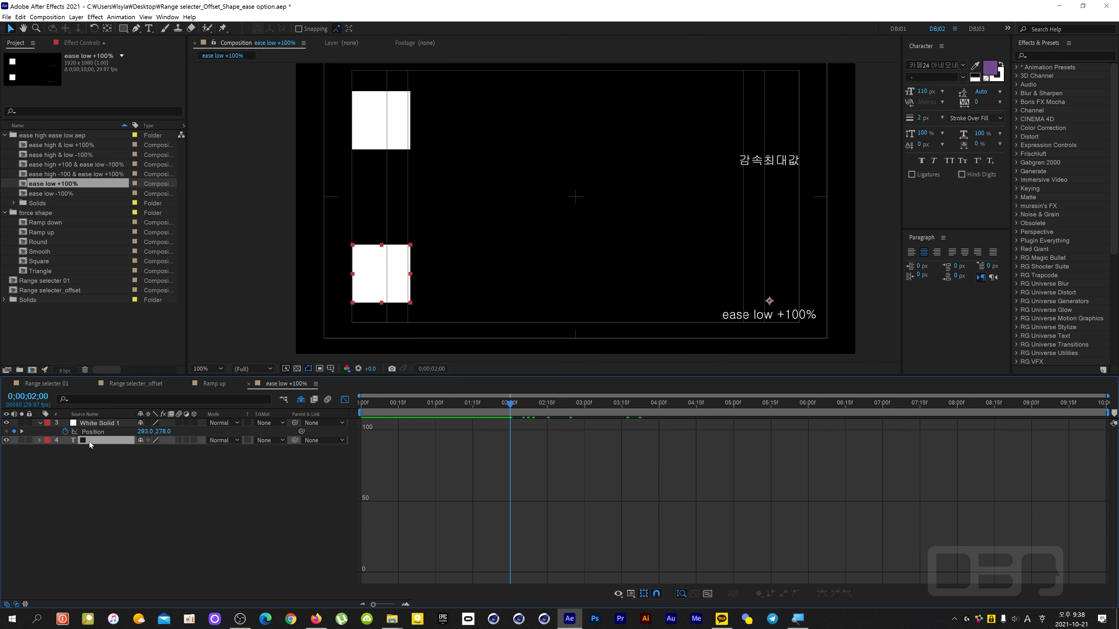
pyautogui.click(39, 441)
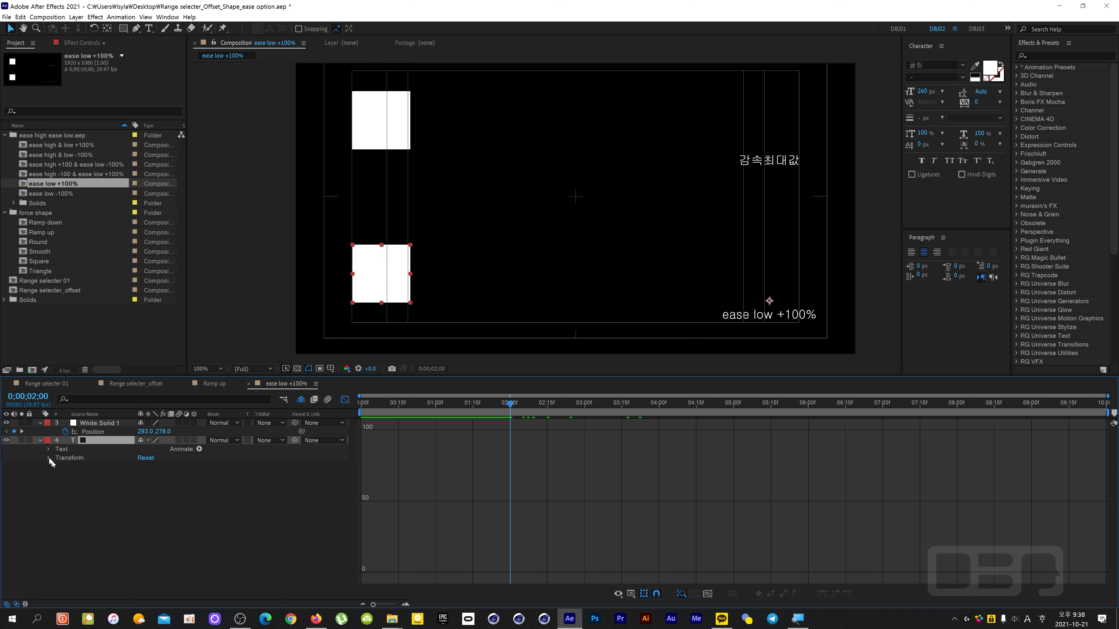
pyautogui.click(48, 449)
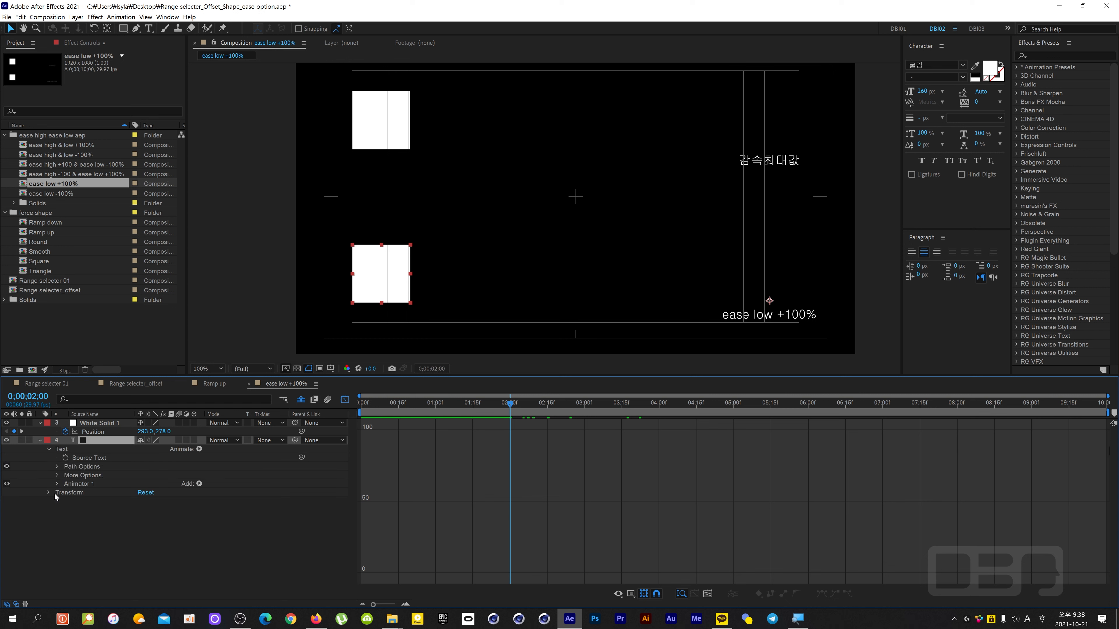
pyautogui.click(57, 484)
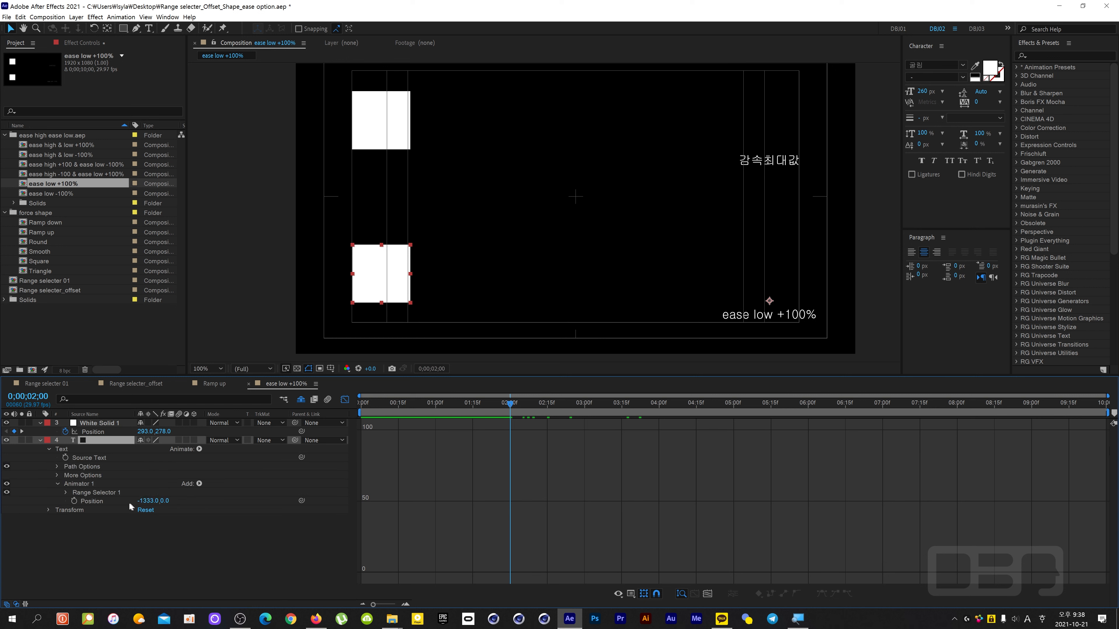
pyautogui.click(63, 494)
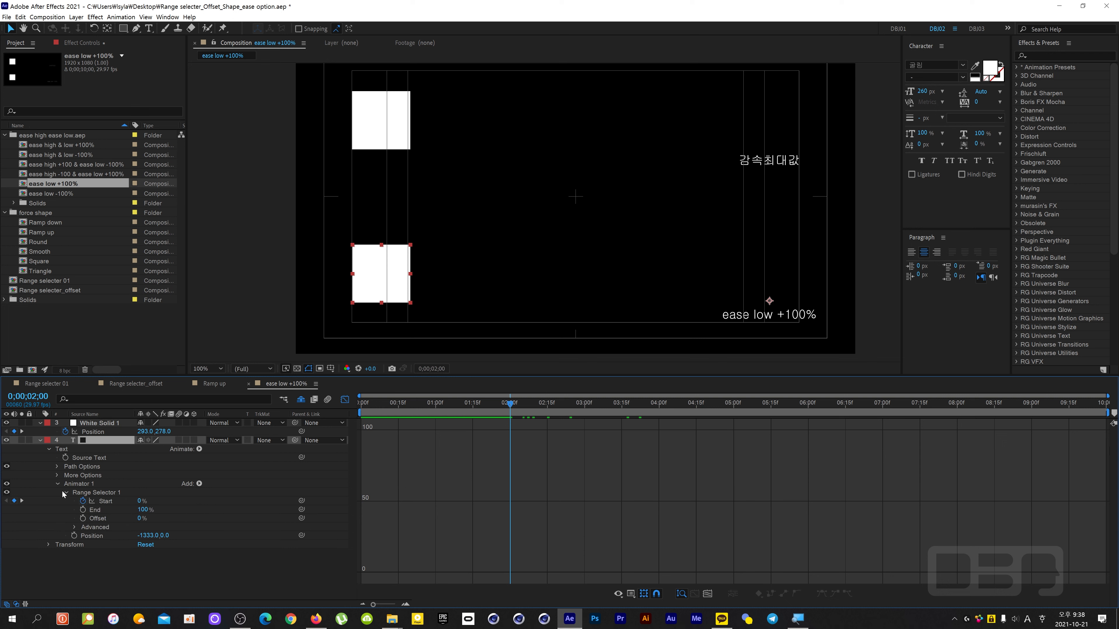
pyautogui.click(105, 501)
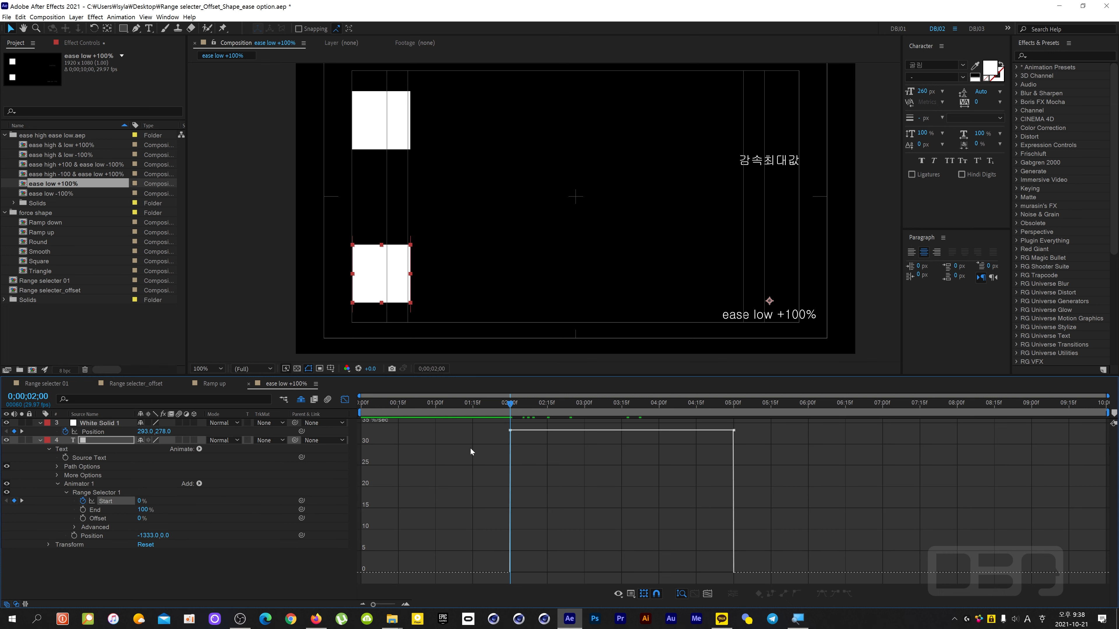
pyautogui.click(200, 517)
pyautogui.click(105, 501)
# - Play the composition repeatedly from just before 2 seconds to compare the motion of the two squares
pyautogui.moveTo(535, 431)
pyautogui.moveTo(511, 403); pyautogui.dragTo(486, 406)
pyautogui.press('space')
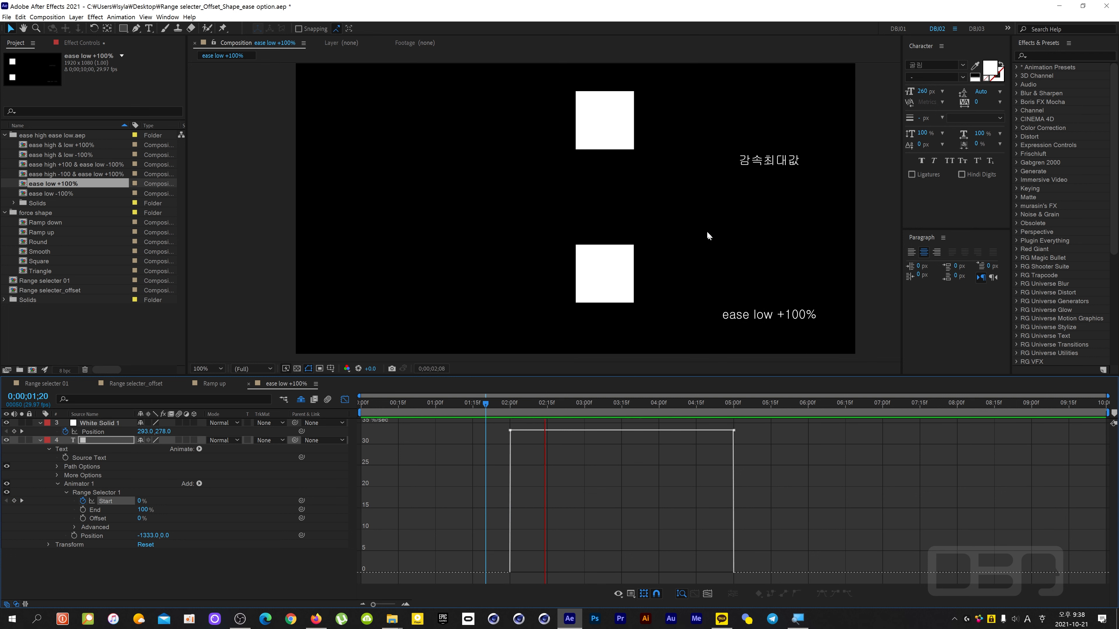
pyautogui.moveTo(651, 410); pyautogui.dragTo(502, 417)
pyautogui.press('space')
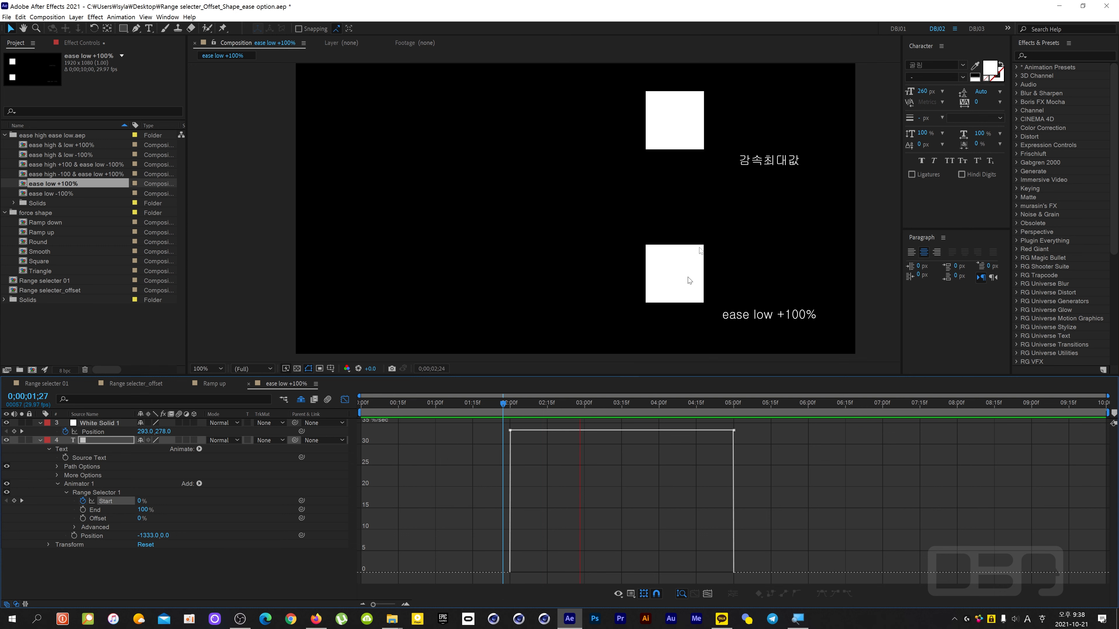
pyautogui.moveTo(636, 394); pyautogui.dragTo(547, 403)
# - Display White Solid 1's Position speed graph and play from 2 seconds to relate the curve to the squares' motion
pyautogui.click(106, 425)
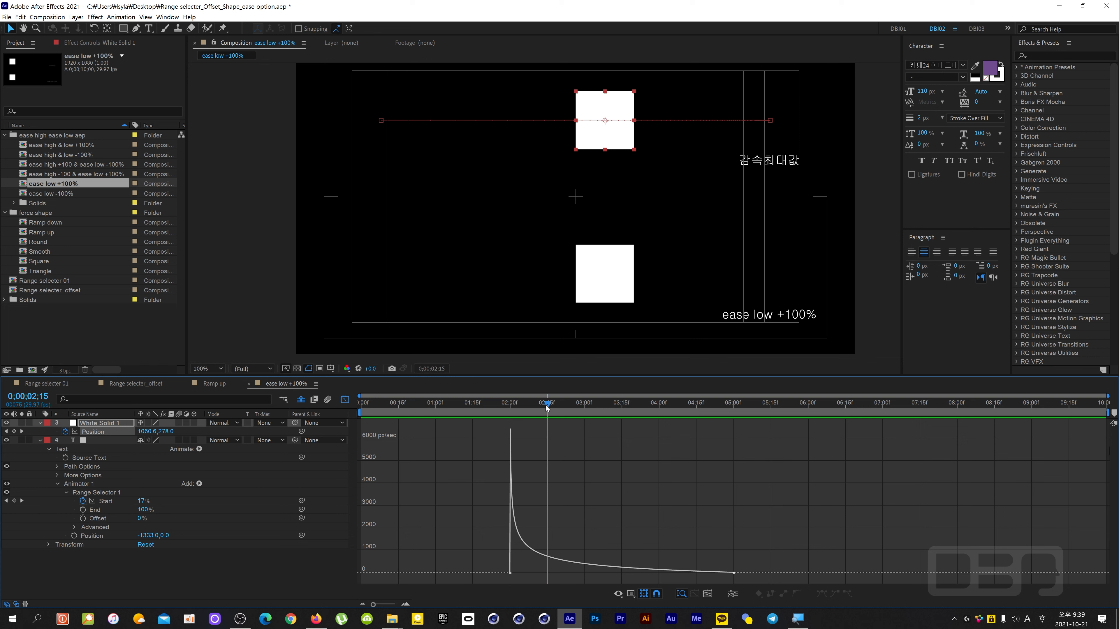
pyautogui.moveTo(547, 405); pyautogui.dragTo(510, 404)
pyautogui.press('space')
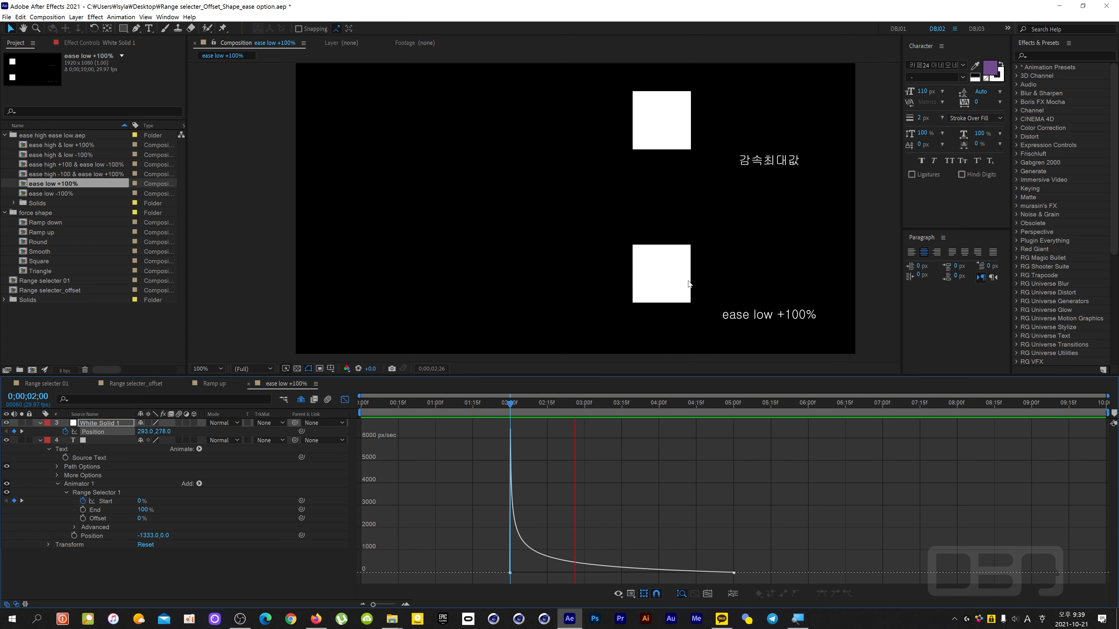
pyautogui.press('space')
# - Display the text layer's Start speed graph and replay from just before 2 seconds to check the lower square's motion
pyautogui.click(692, 288)
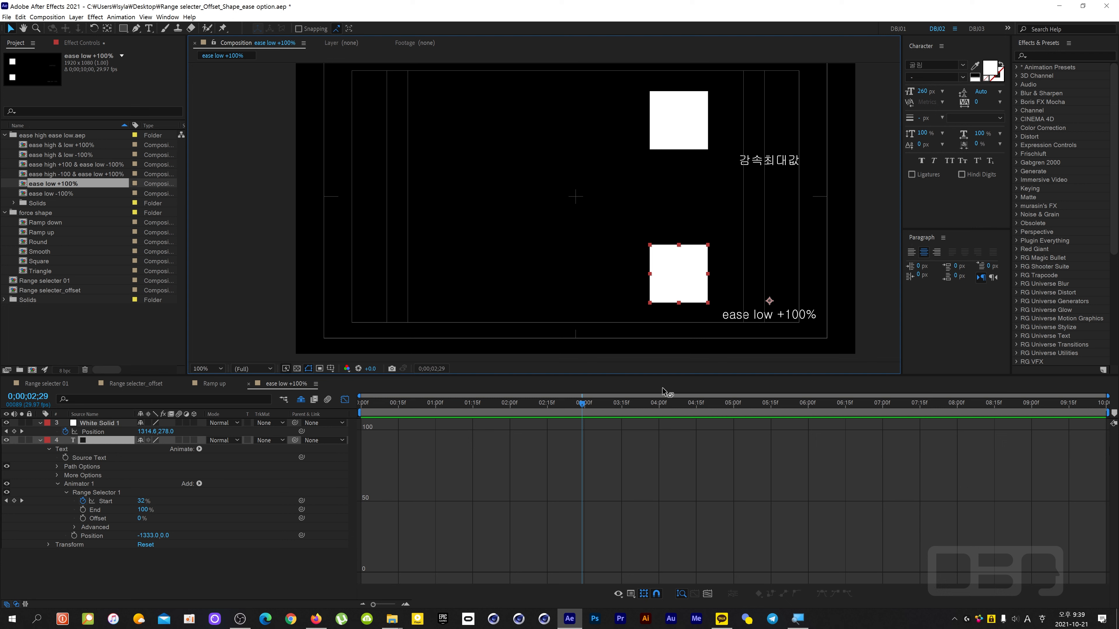
pyautogui.click(108, 502)
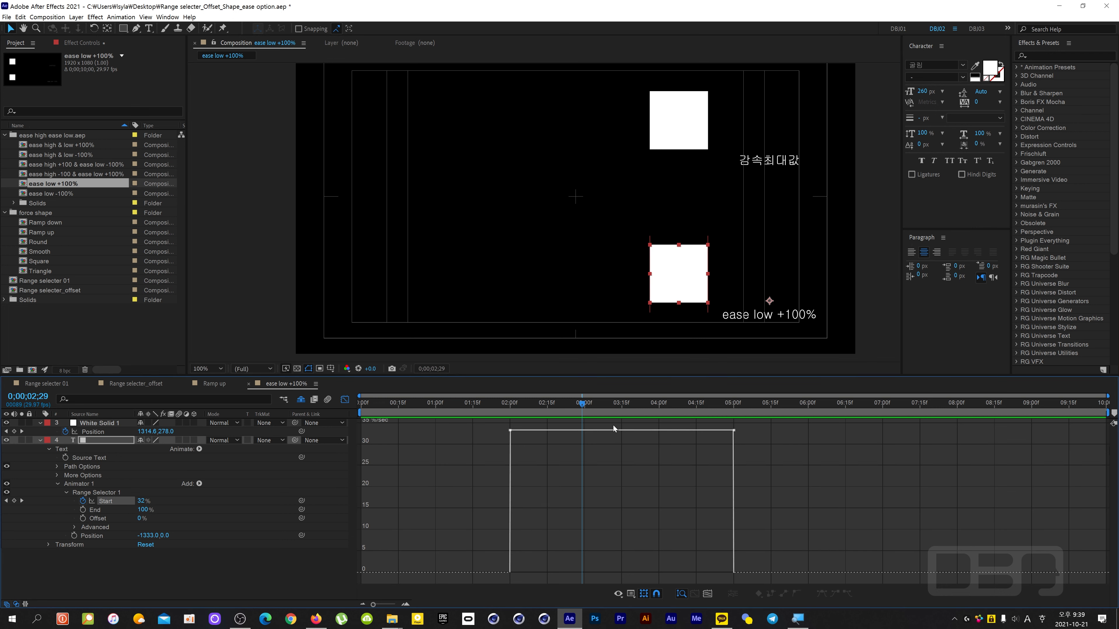
pyautogui.moveTo(583, 407); pyautogui.dragTo(500, 419)
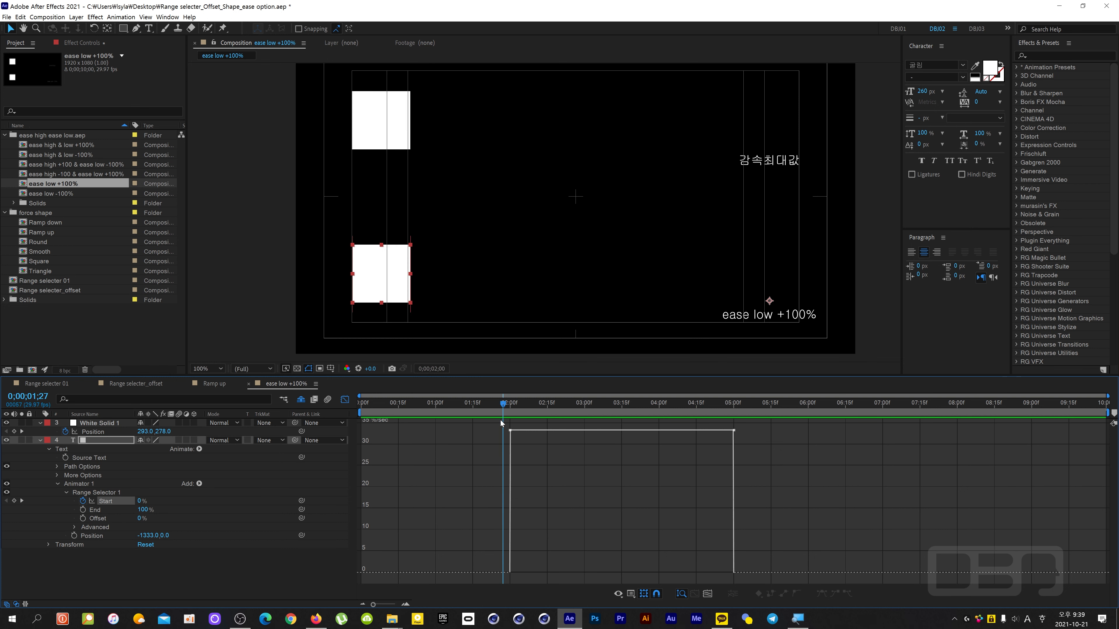
pyautogui.press('space')
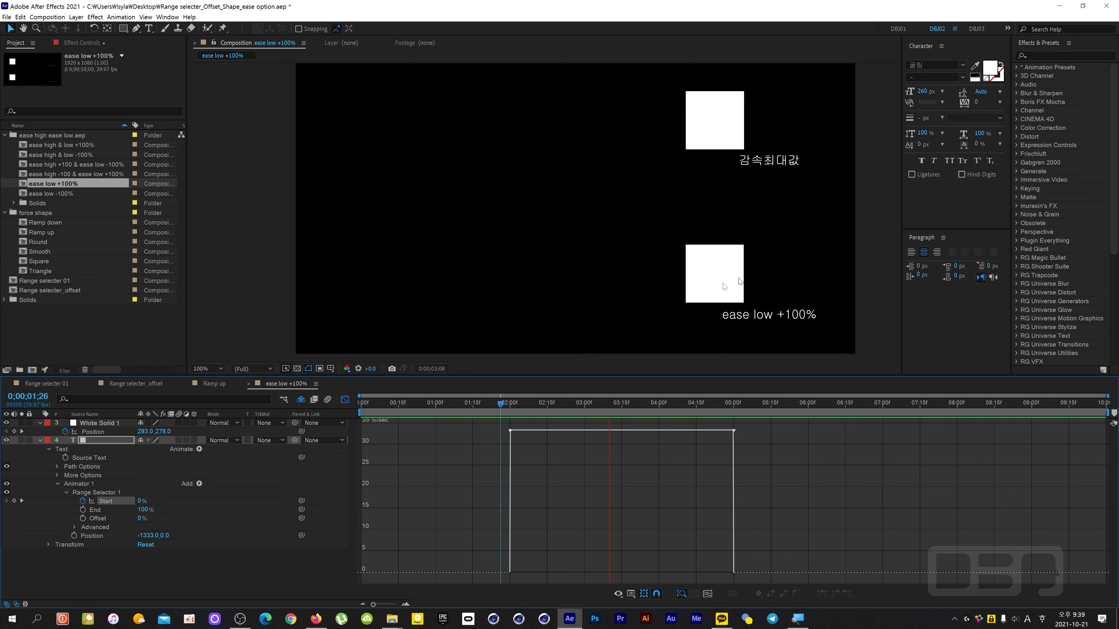
pyautogui.press('space')
# - Expand the Advanced options of the text layer's Range Selector 1 and examine its Ease Low setting
pyautogui.click(73, 528)
pyautogui.scroll(-2, 97, 552)
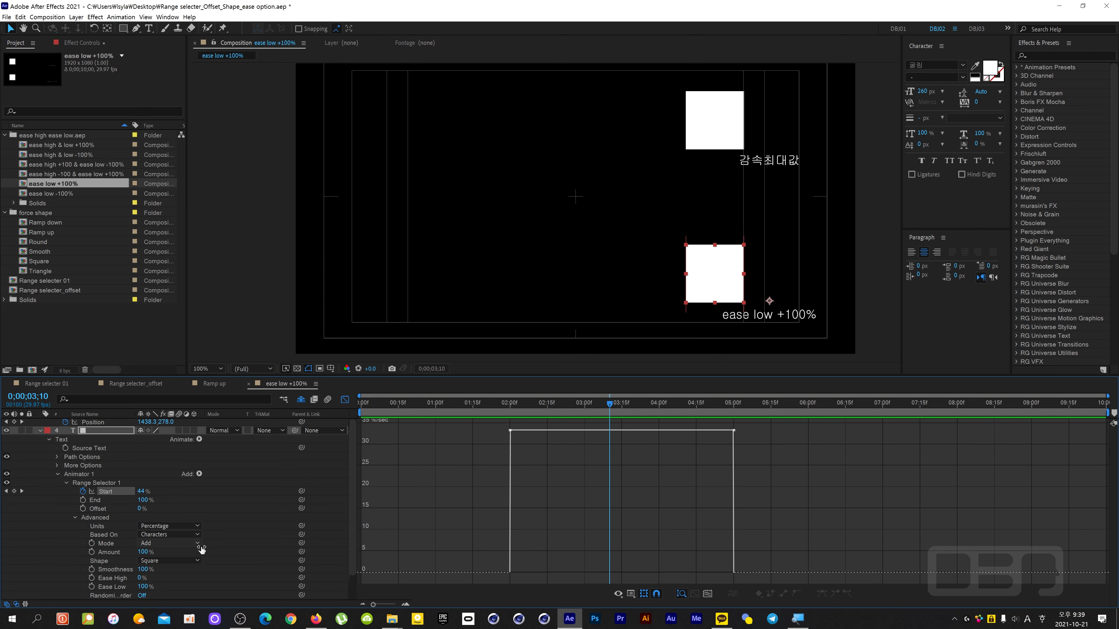
pyautogui.click(113, 570)
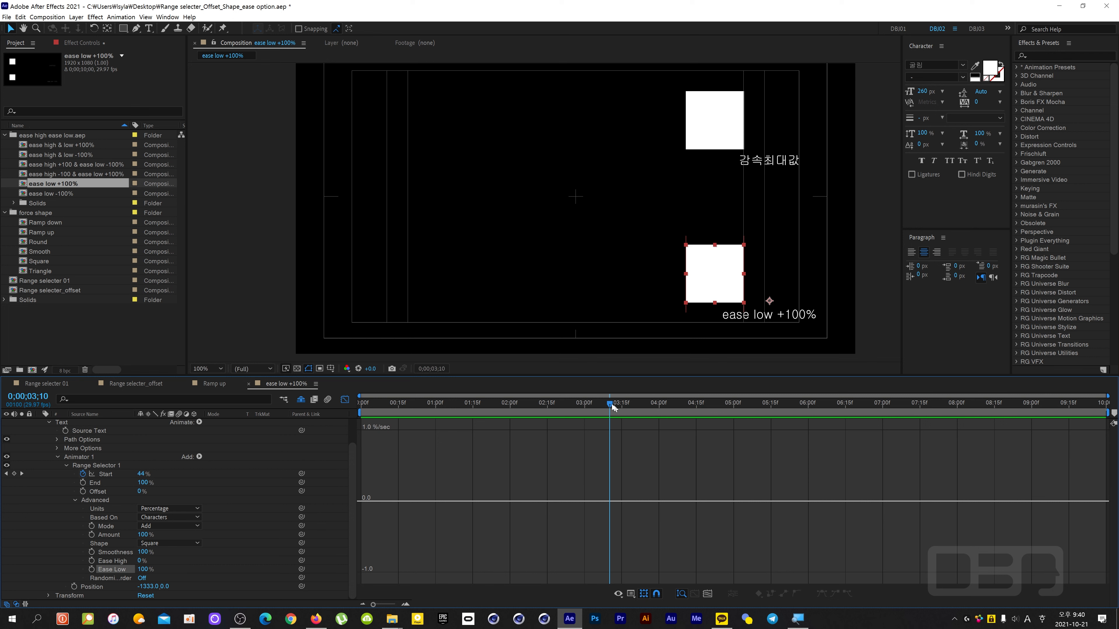
# - Replay the composition from about 1.5 seconds and again from the beginning to compare the two squares' motion
pyautogui.moveTo(602, 409); pyautogui.dragTo(475, 424)
pyautogui.press('space')
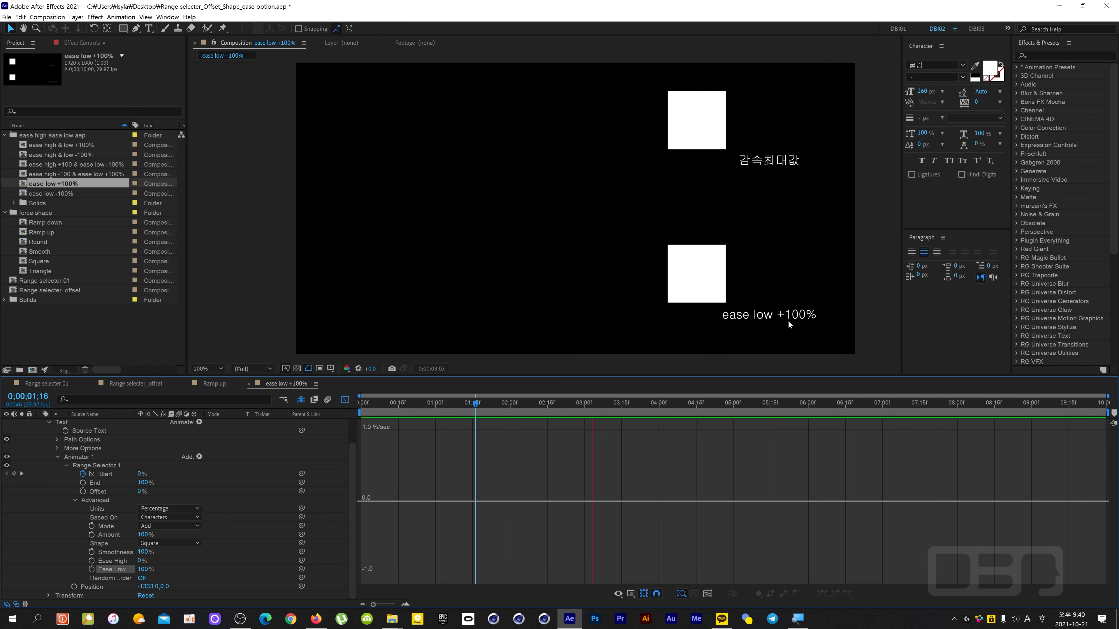
pyautogui.press('space')
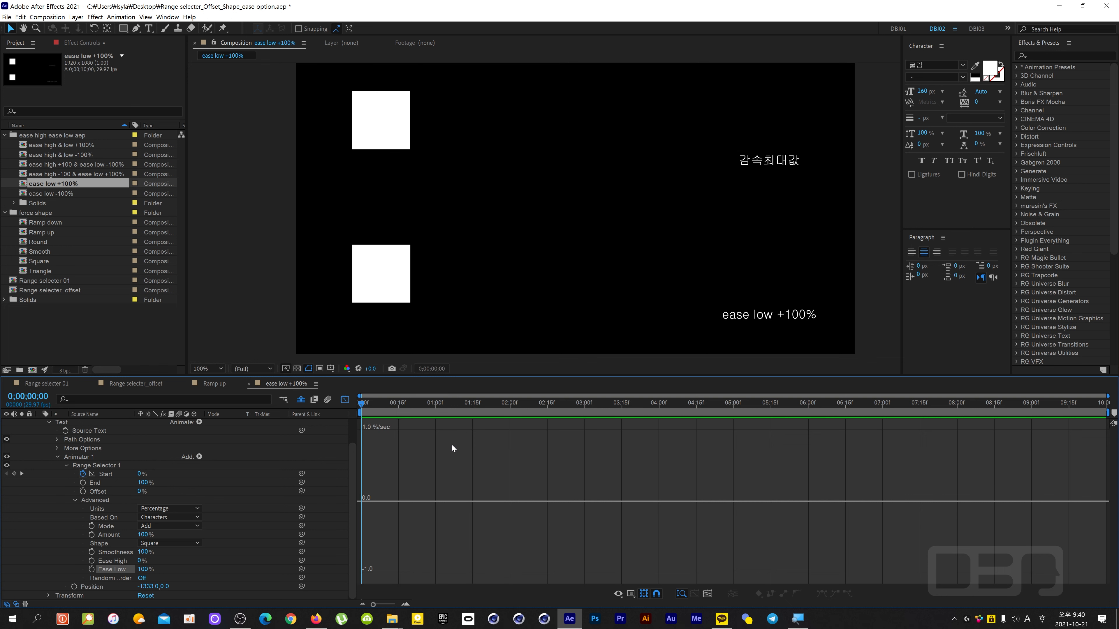
pyautogui.press('space')
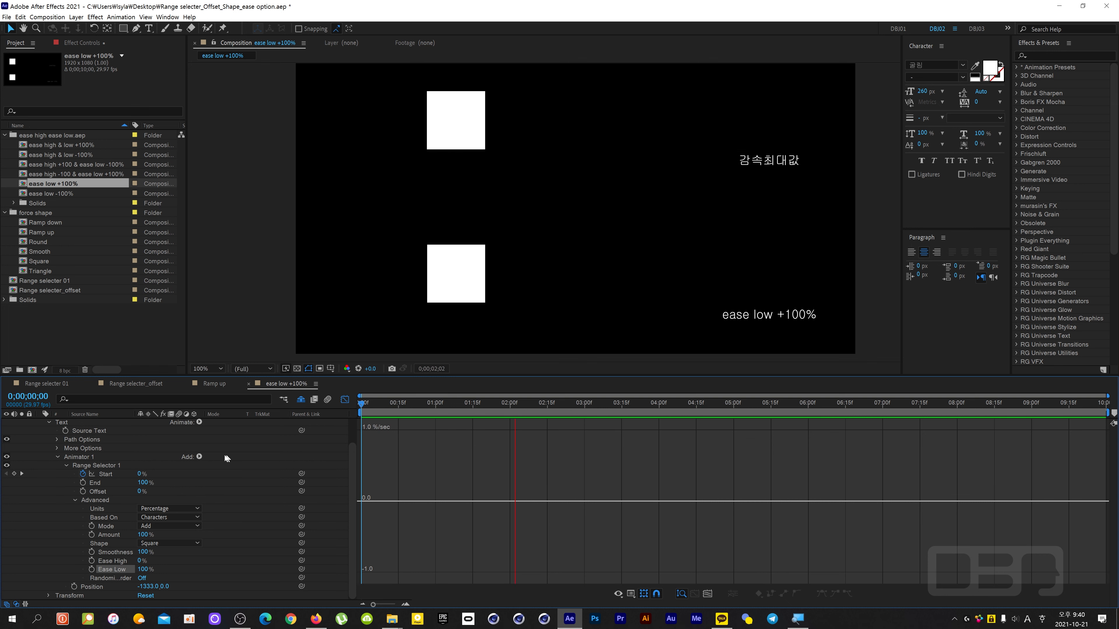
pyautogui.press('space')
# - Compare White Solid 1 with the text layer by examining the text layer's Start speed graph and the Range Selector's Ease Low setting
pyautogui.scroll(3, 139, 447)
pyautogui.click(106, 424)
pyautogui.click(197, 440)
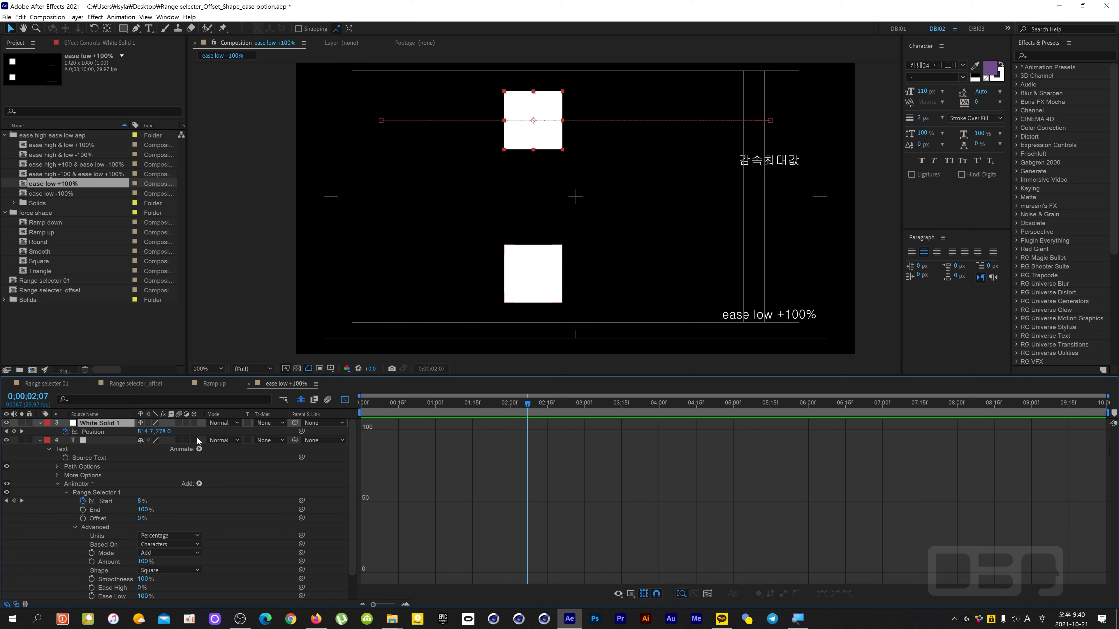
pyautogui.click(92, 442)
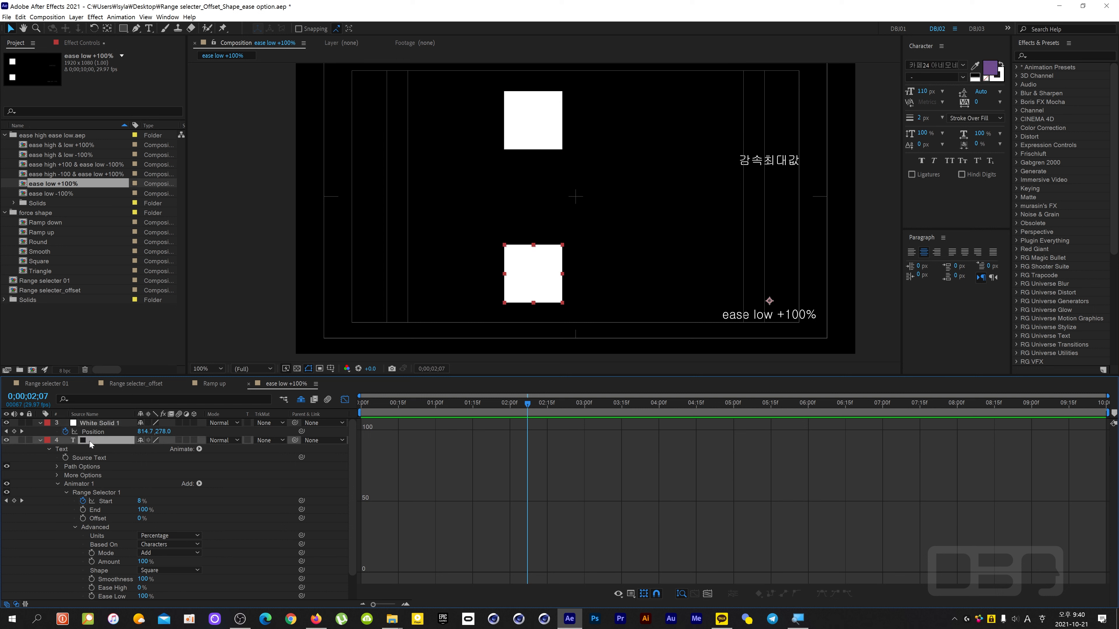
pyautogui.click(108, 501)
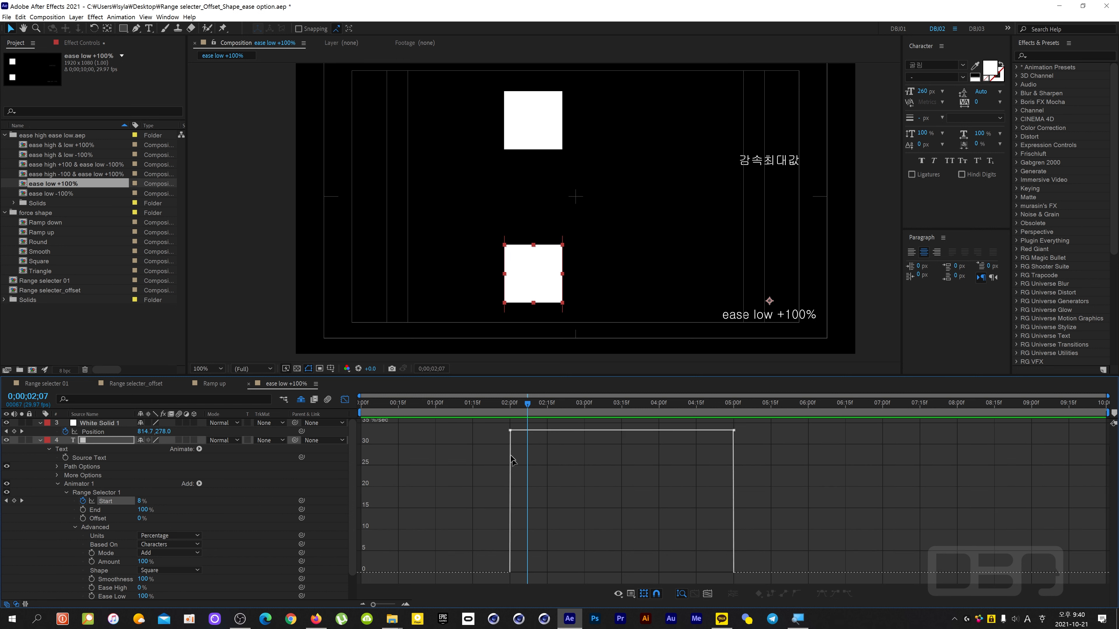
pyautogui.moveTo(515, 436)
pyautogui.click(113, 528)
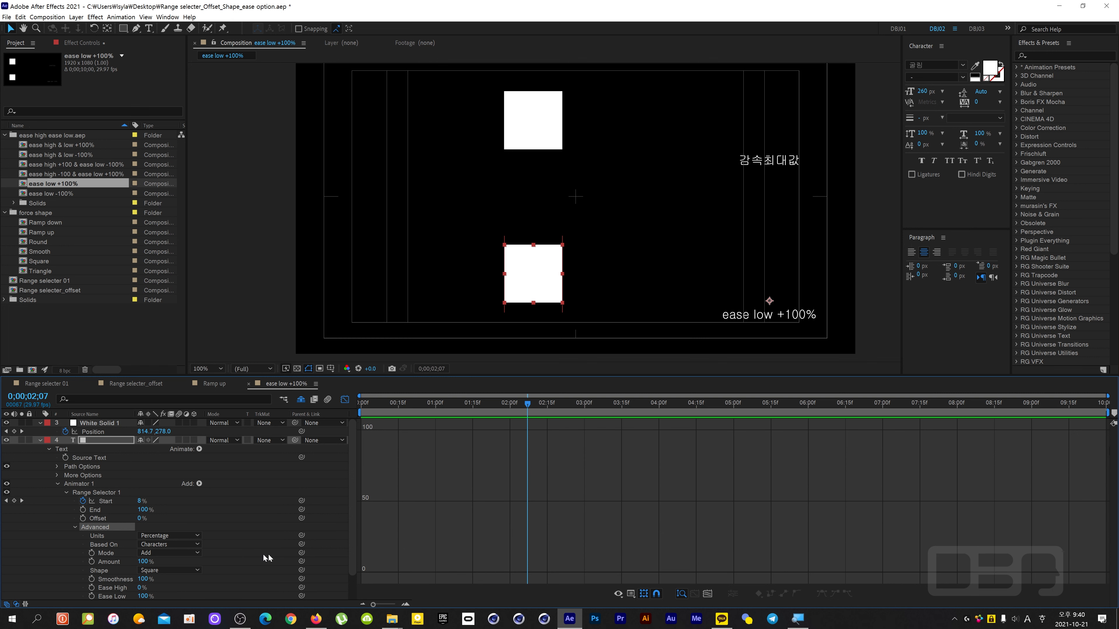
pyautogui.scroll(-2, 287, 551)
pyautogui.click(115, 559)
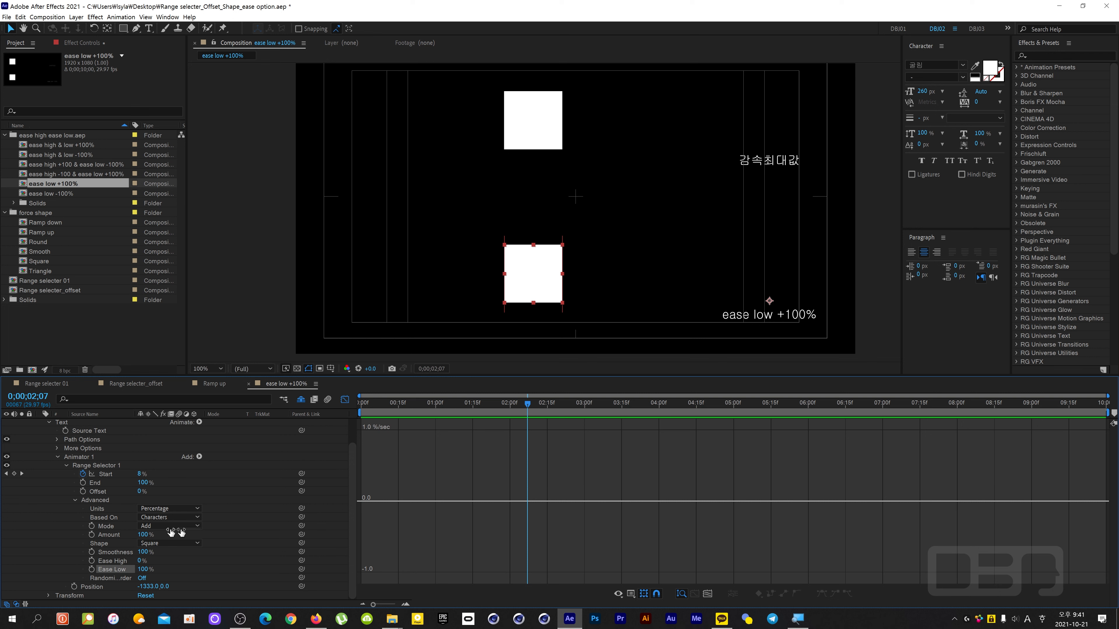
# - Set the text layer's Ease Low to 0% and play from the beginning to compare the squares without selector easing
pyautogui.scroll(1, 230, 467)
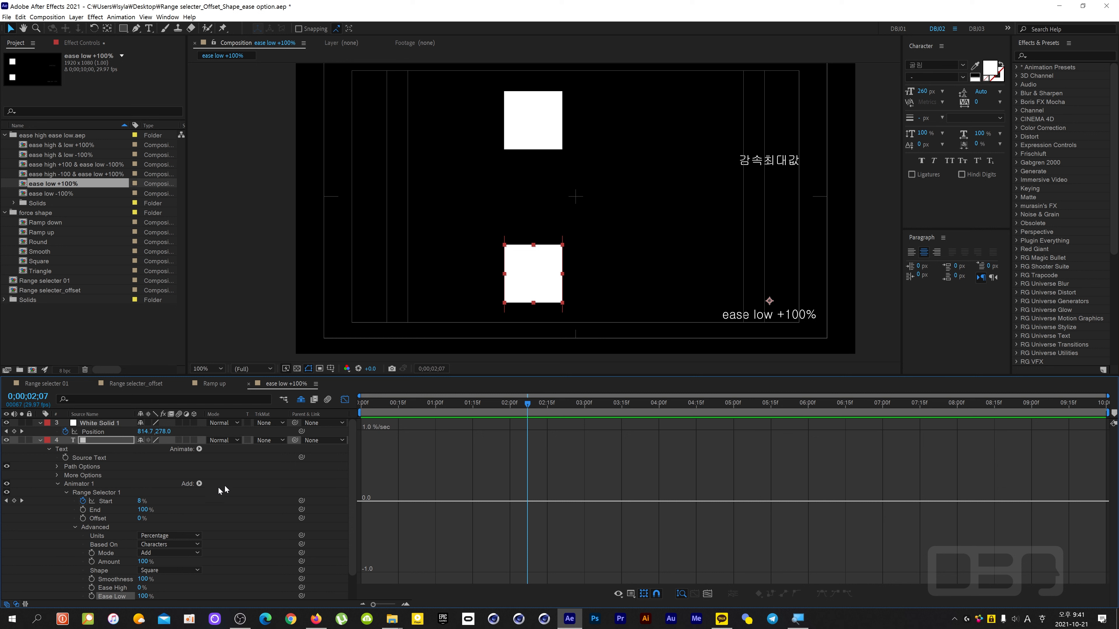
pyautogui.scroll(-1, 223, 485)
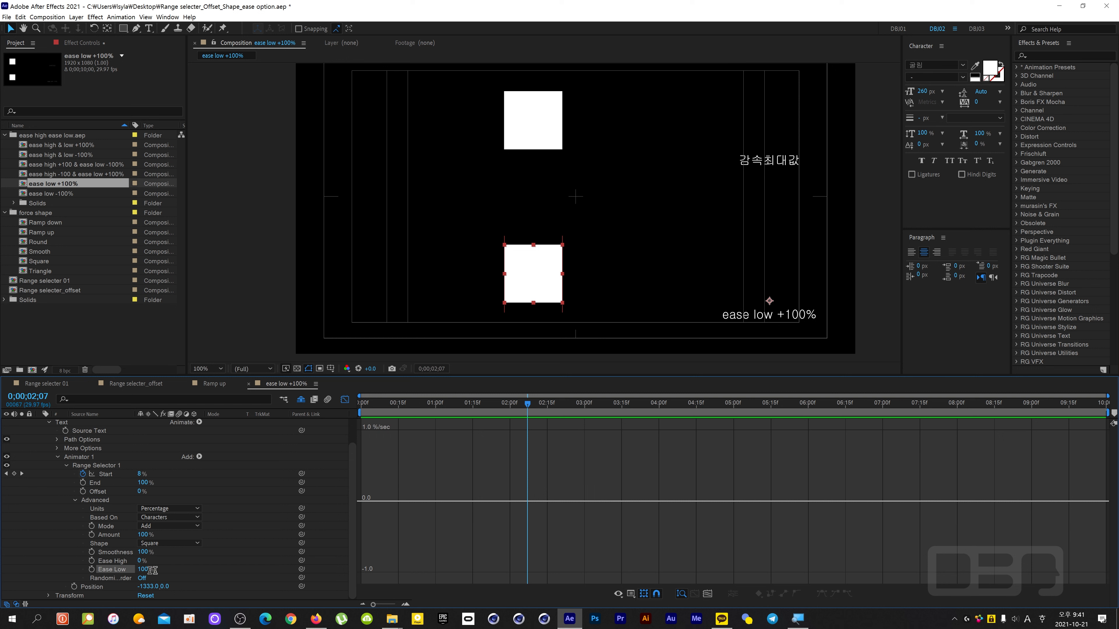
pyautogui.write('0')
pyautogui.press('Return')
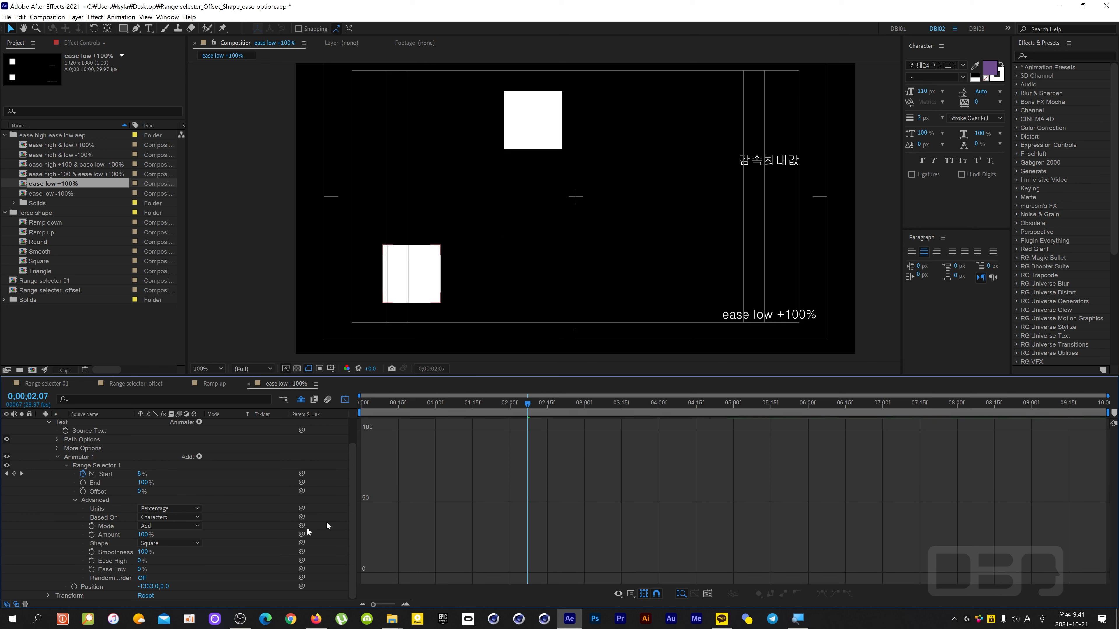
pyautogui.press('Home')
pyautogui.press('space')
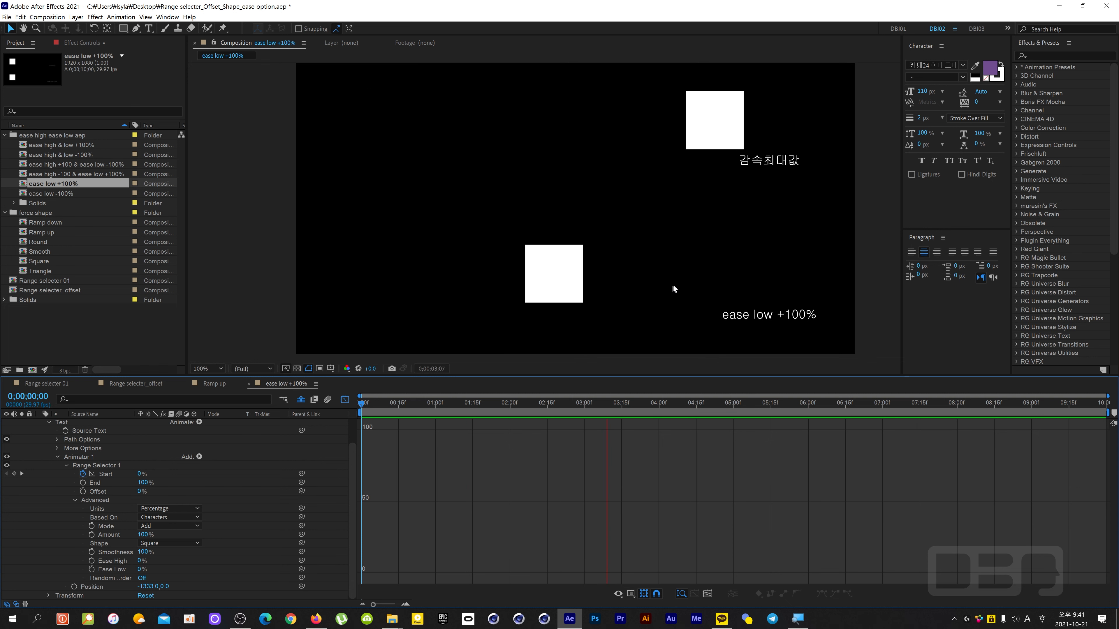
pyautogui.press('space')
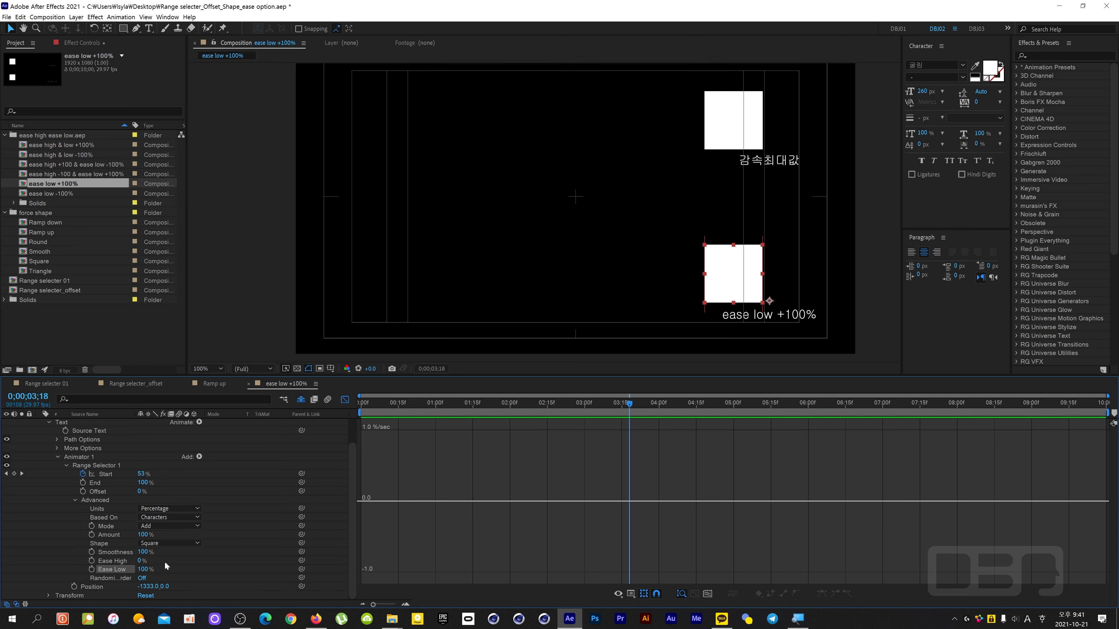
# - Vary the text layer's Ease Low from 0% to -100% and leave it at -97%
pyautogui.moveTo(144, 570); pyautogui.dragTo(188, 569)
pyautogui.click(144, 570)
pyautogui.write('0')
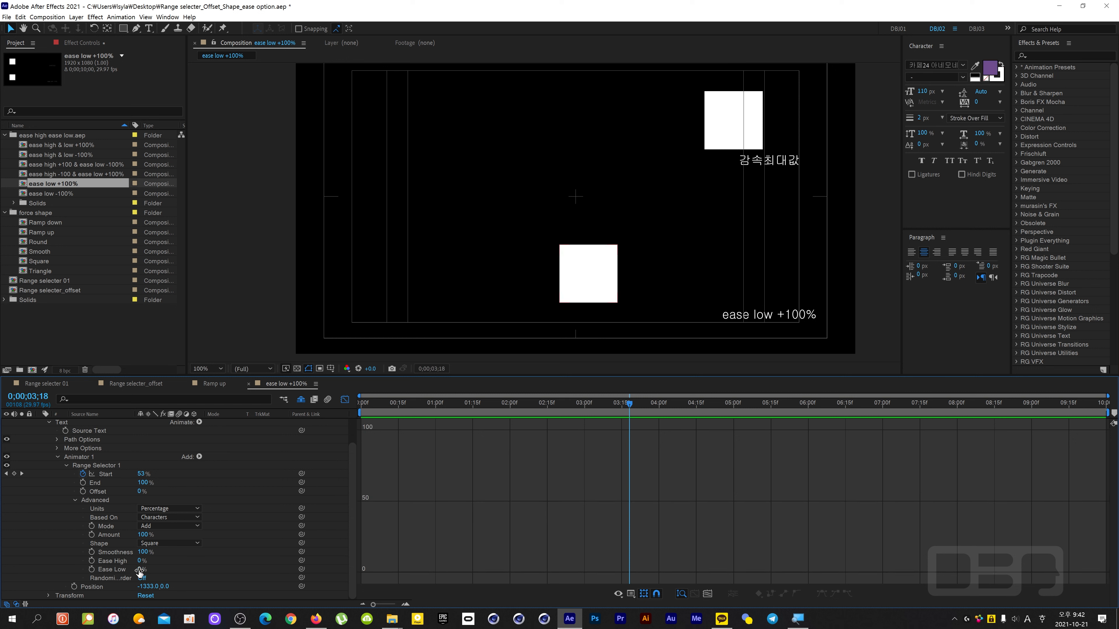
pyautogui.moveTo(139, 572); pyautogui.dragTo(114, 586)
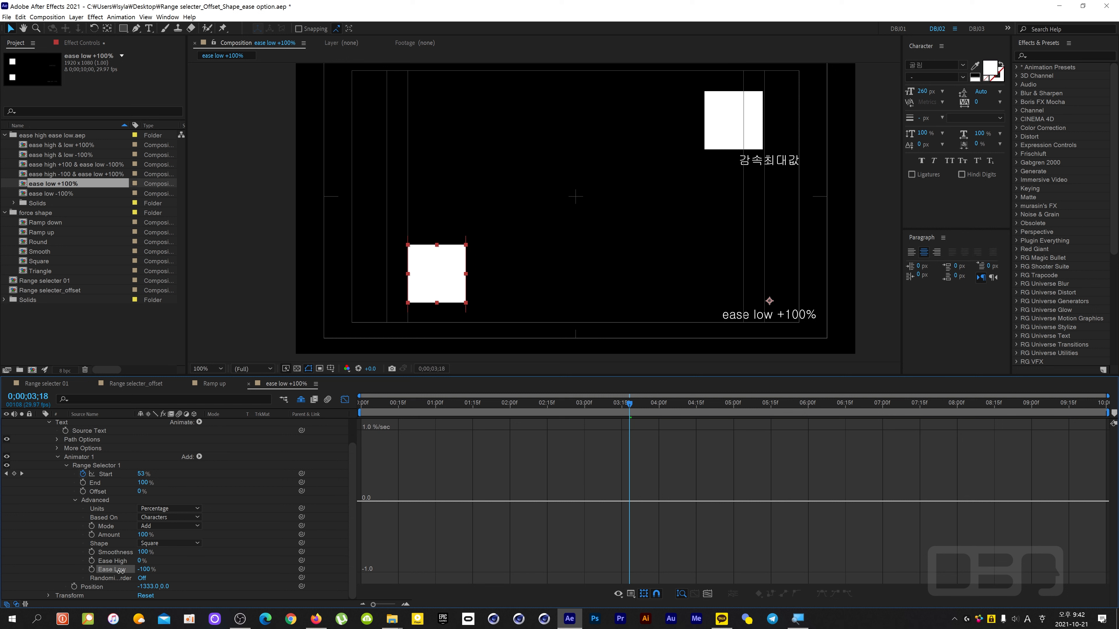
pyautogui.moveTo(142, 570); pyautogui.dragTo(145, 576)
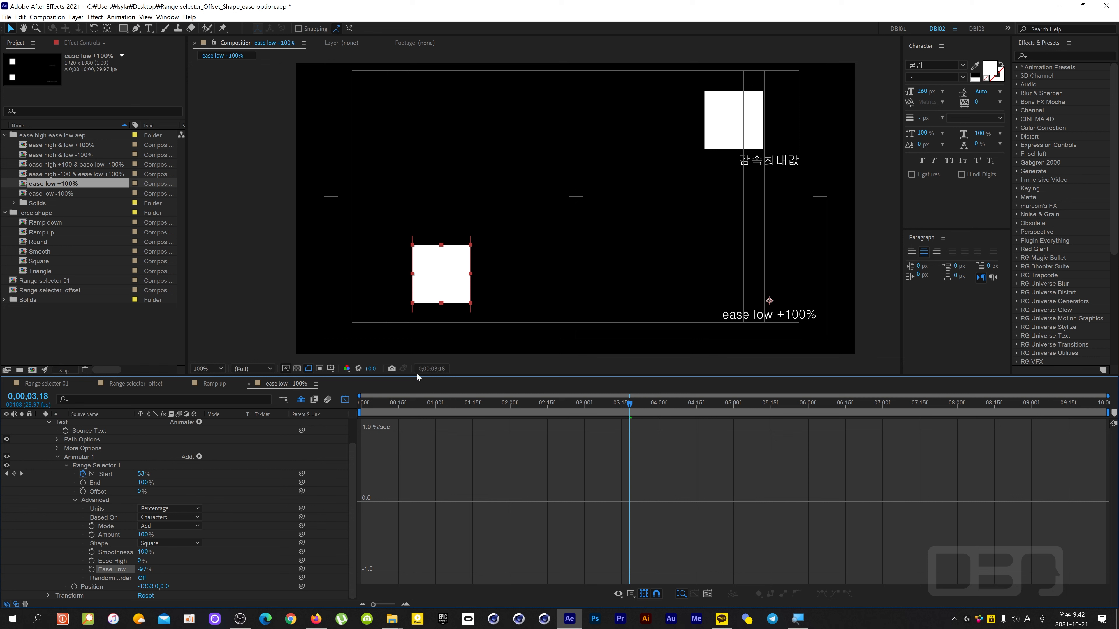
# - Play the composition with the negative Ease Low value, replaying from 0;00;01;22 to compare the two squares
pyautogui.press('space')
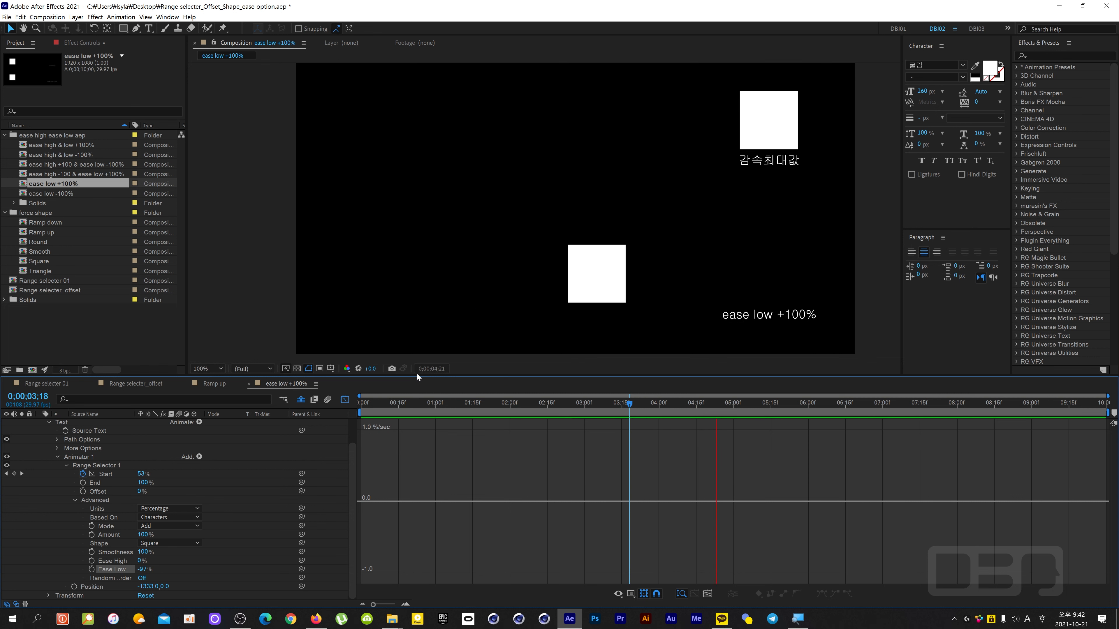
pyautogui.press('space')
pyautogui.moveTo(568, 410); pyautogui.dragTo(490, 411)
pyautogui.press('space')
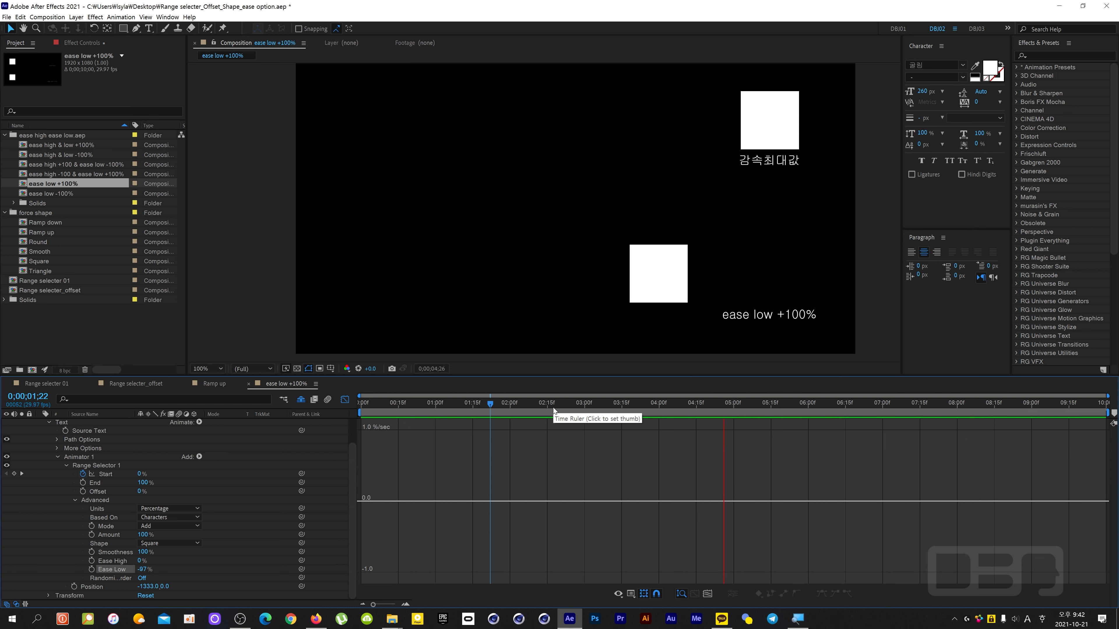
pyautogui.press('space')
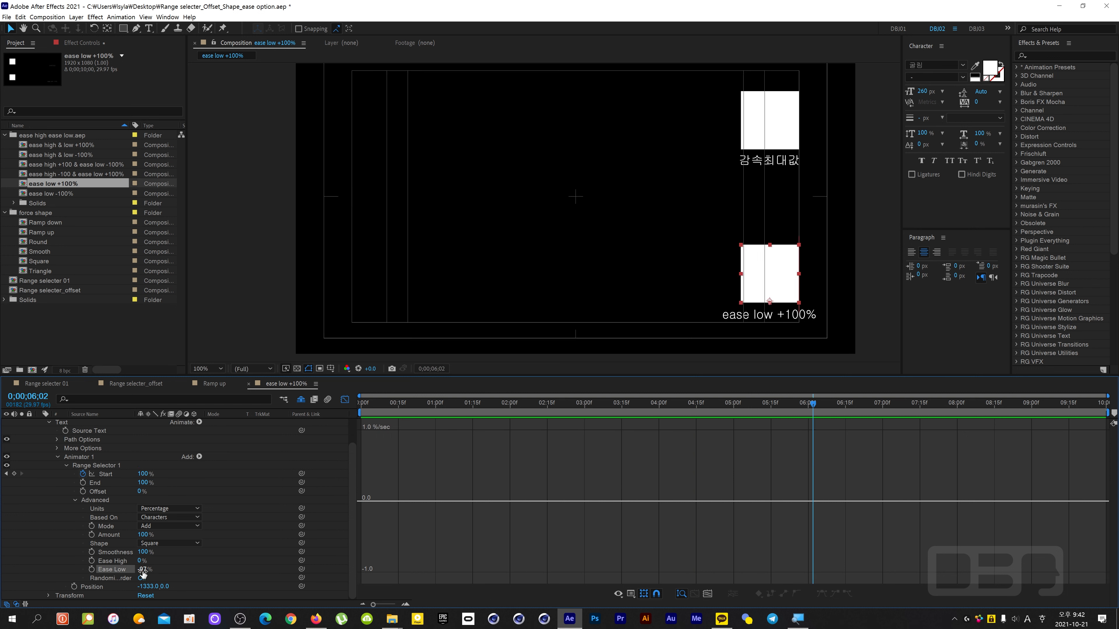
# - Raise the text layer's Ease Low value and open the ease low -100% composition
pyautogui.moveTo(143, 569); pyautogui.dragTo(395, 549)
pyautogui.click(52, 193)
pyautogui.doubleClick(62, 194)
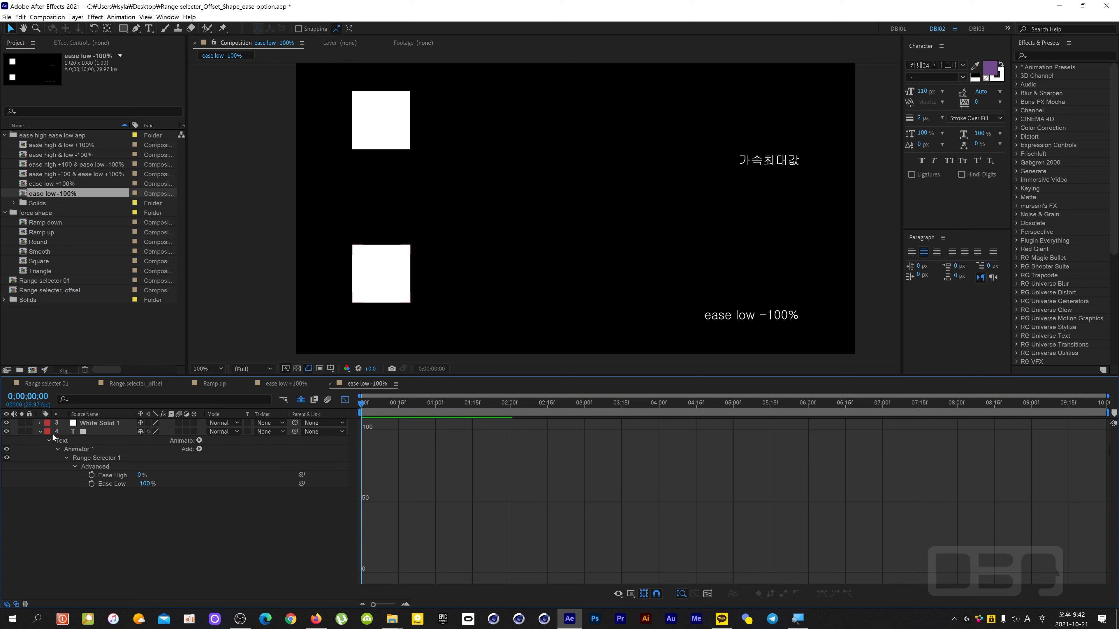
# - Switch the timeline from the graph view to layer bars and play from about 1 second to compare the solid with the text square
pyautogui.click(106, 424)
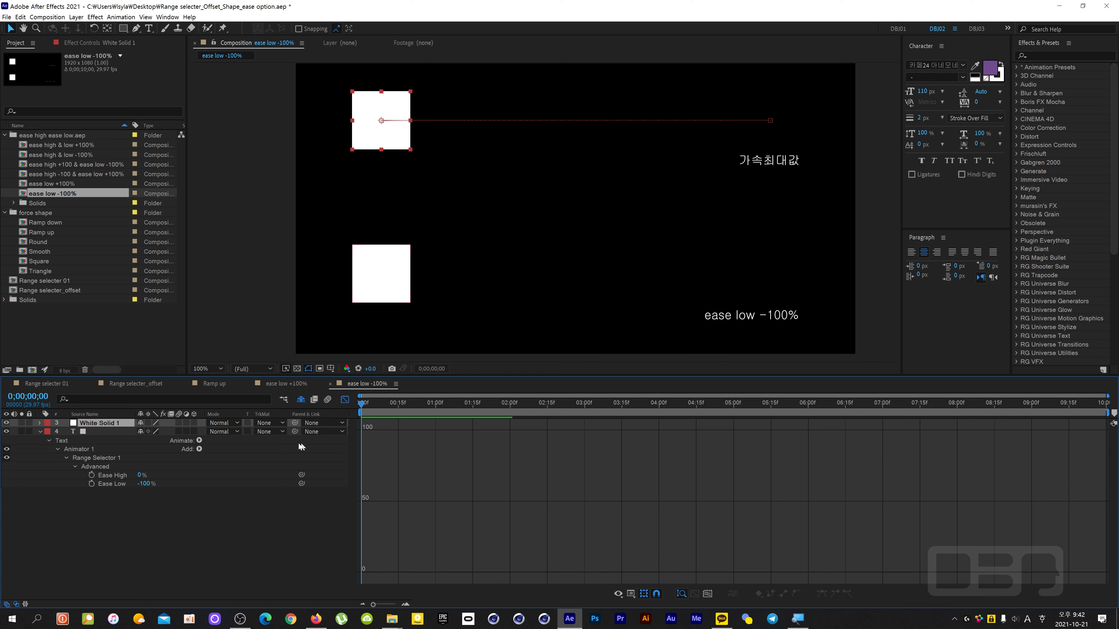
pyautogui.click(344, 400)
pyautogui.click(444, 403)
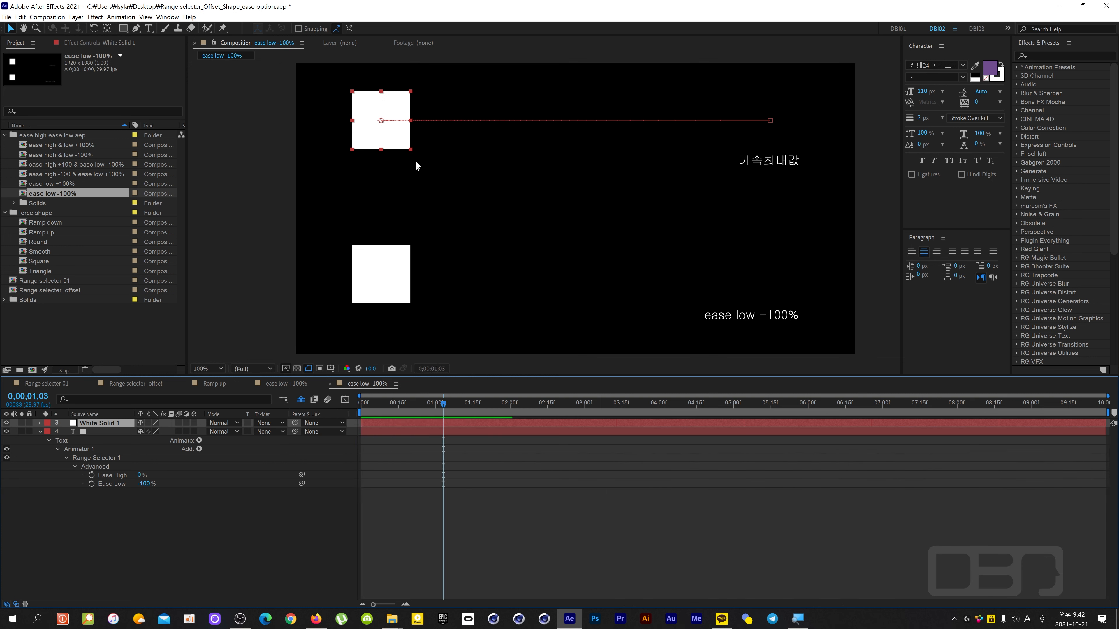
pyautogui.click(400, 258)
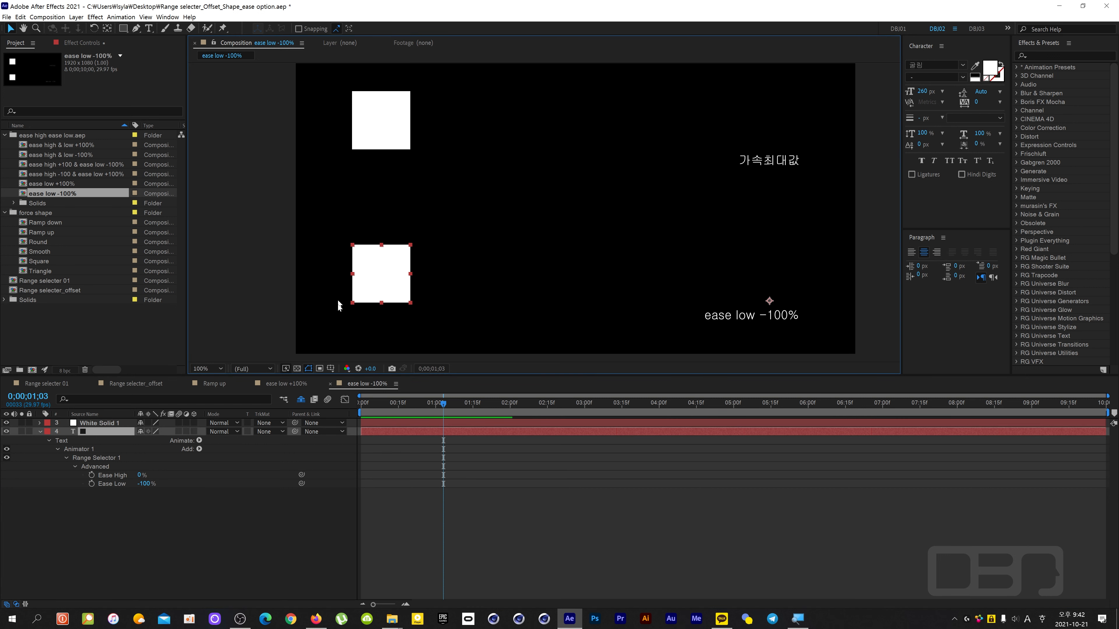
pyautogui.press('space')
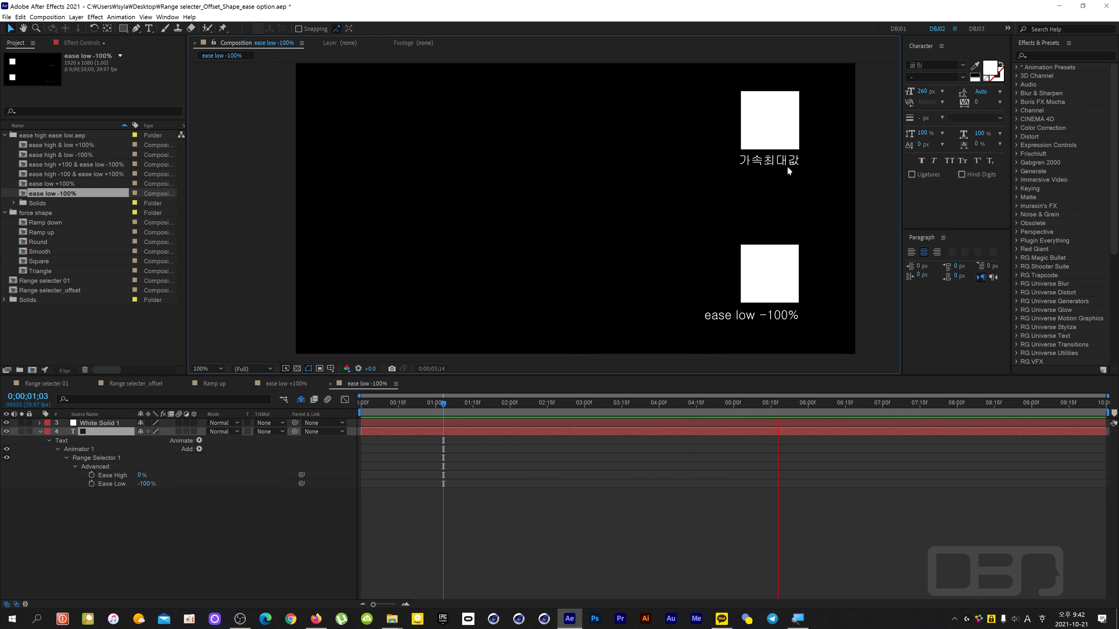
pyautogui.click(446, 403)
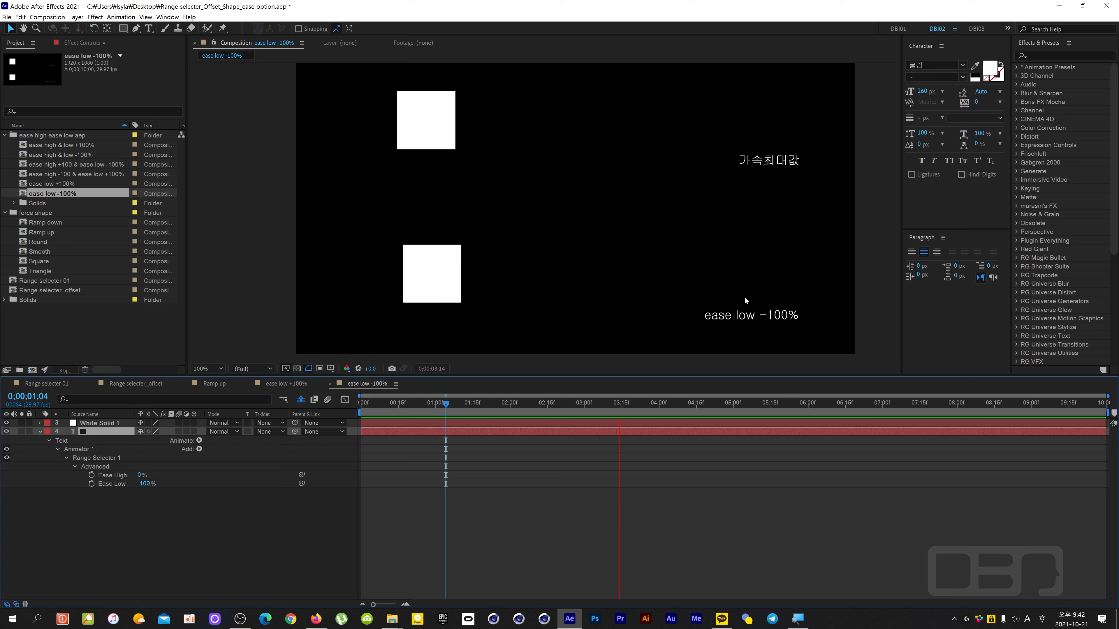
pyautogui.press('space')
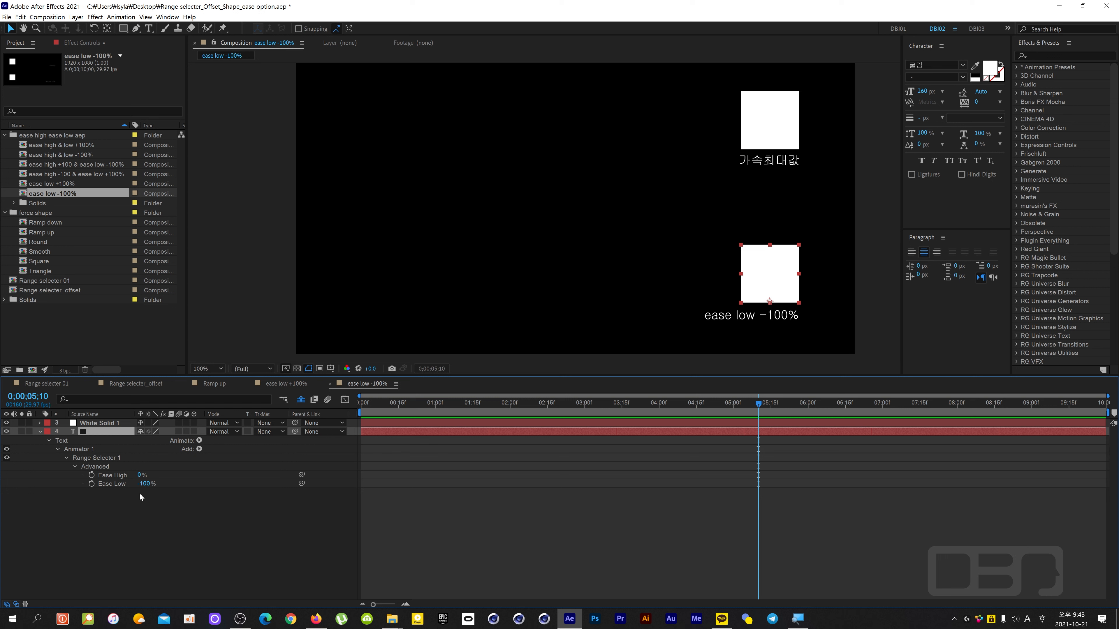
# - Scrub through the squares' movement, highlight the text layer's Ease Low property and replay from 0;00;02;04
pyautogui.moveTo(514, 404); pyautogui.dragTo(674, 402)
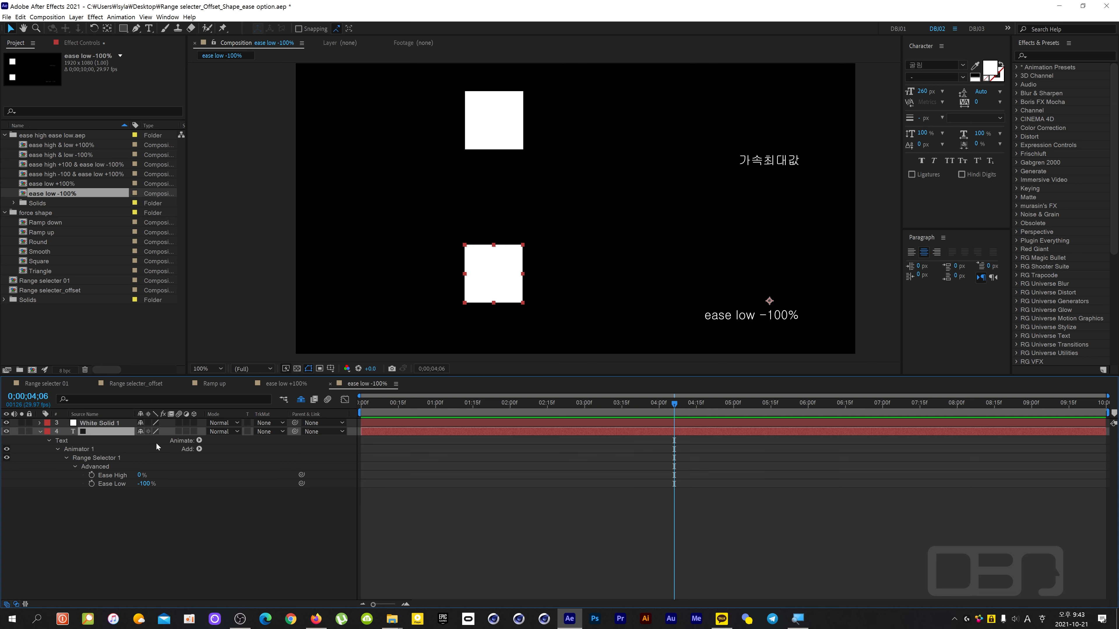
pyautogui.moveTo(676, 405); pyautogui.dragTo(521, 434)
pyautogui.click(111, 486)
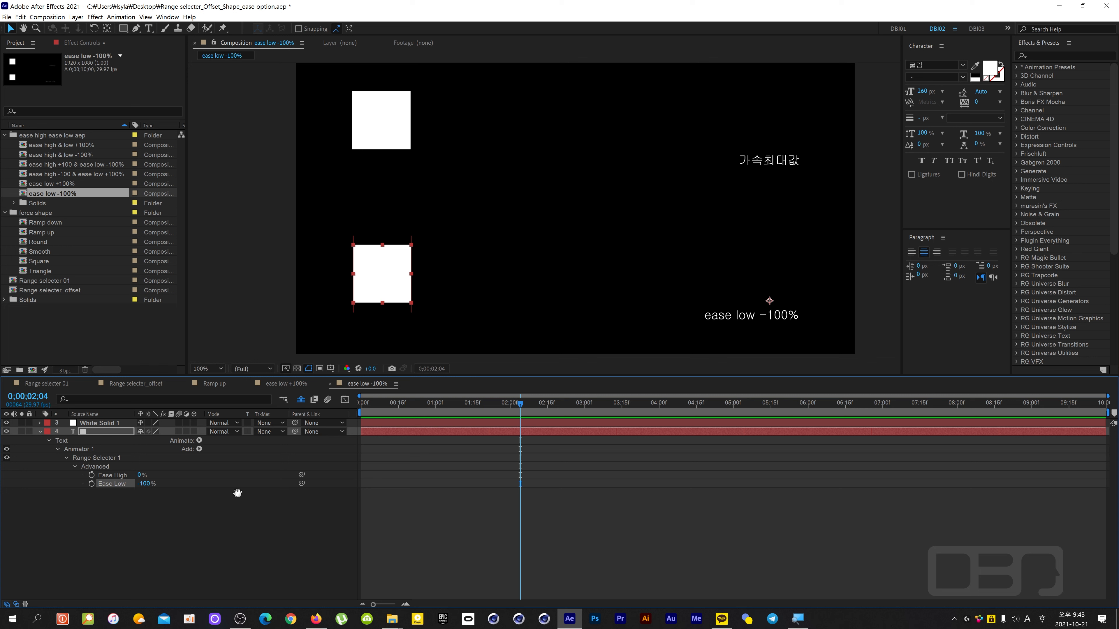
pyautogui.press('space')
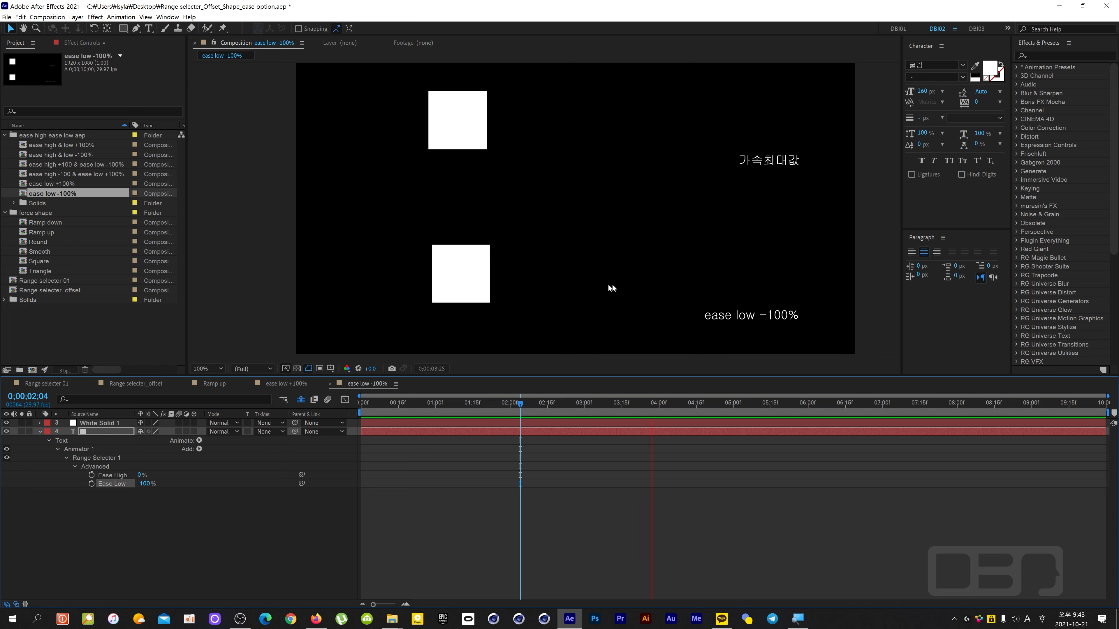
pyautogui.press('space')
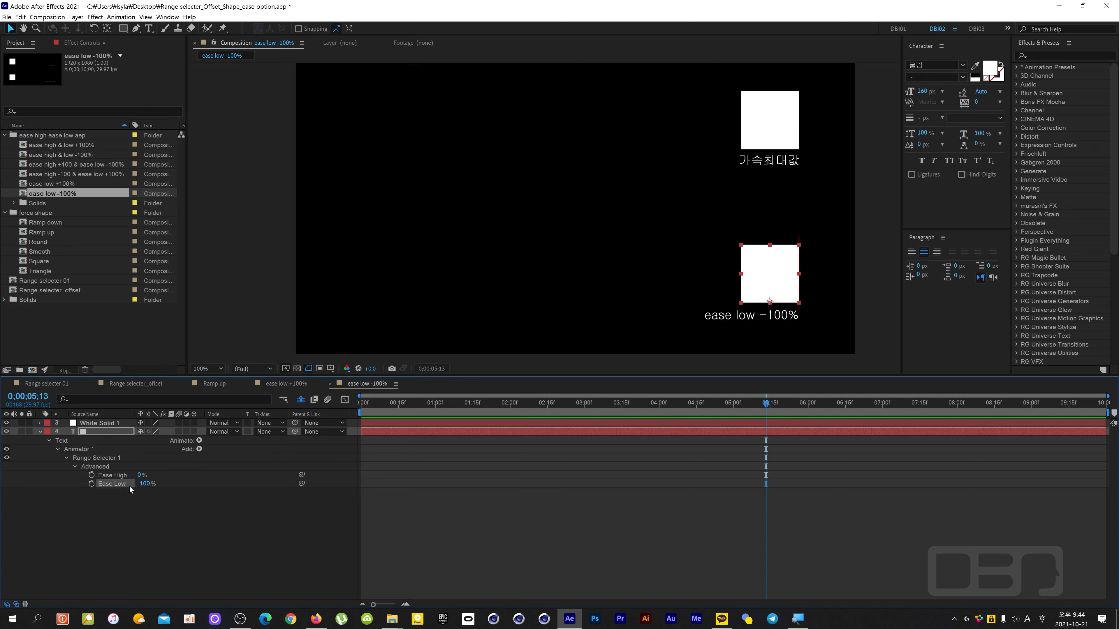
# - Set the text layer's Ease Low to 0% and its Ease High to -100%
pyautogui.click(146, 484)
pyautogui.write('0')
pyautogui.press('Return')
pyautogui.click(183, 520)
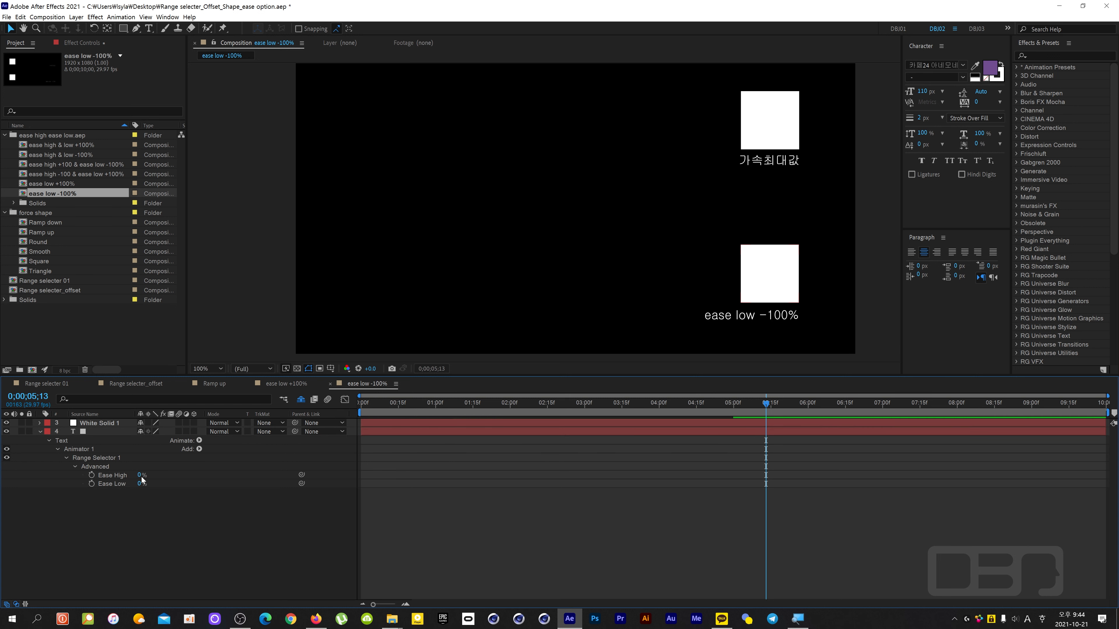
pyautogui.moveTo(140, 478); pyautogui.dragTo(116, 475)
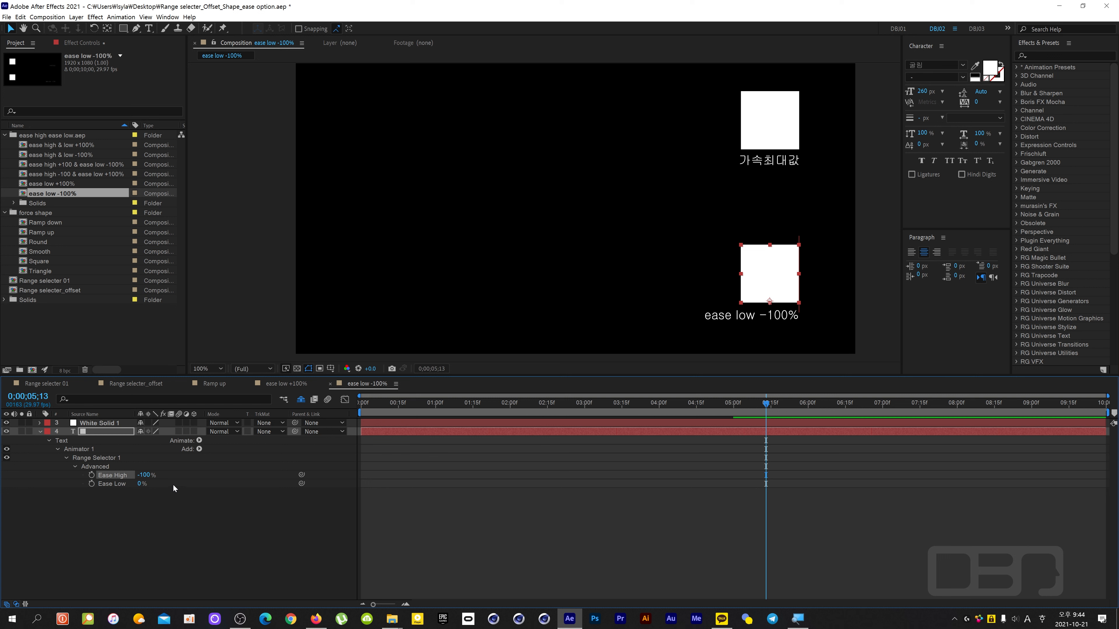
# - Play the composition from 0;00;01;28 to check how the Ease High setting affects the text square
pyautogui.moveTo(537, 406); pyautogui.dragTo(505, 414)
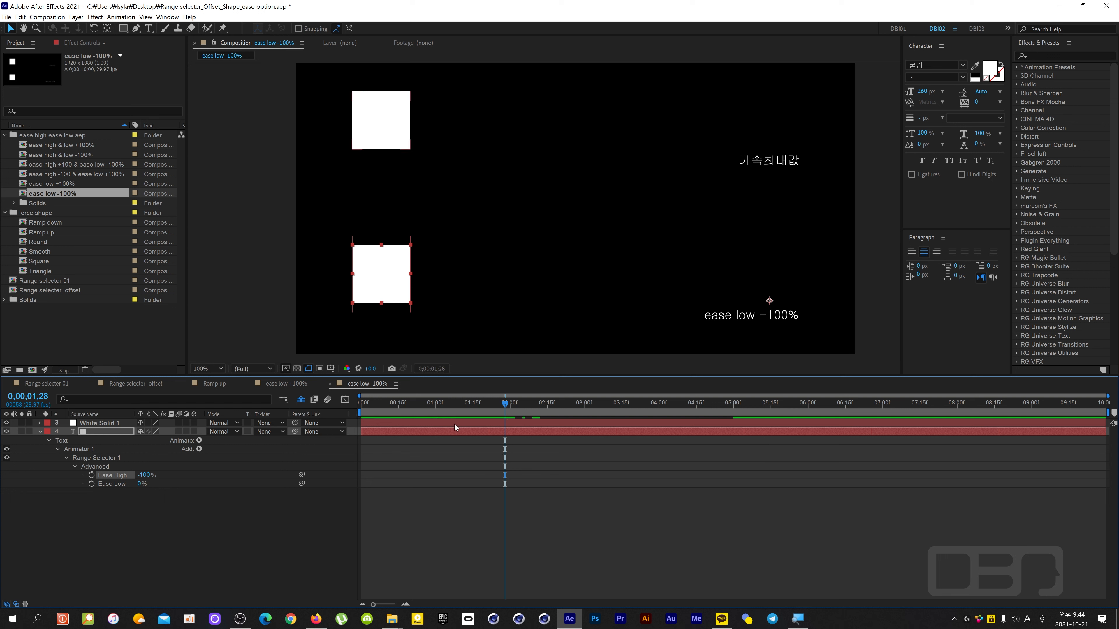
pyautogui.click(399, 291)
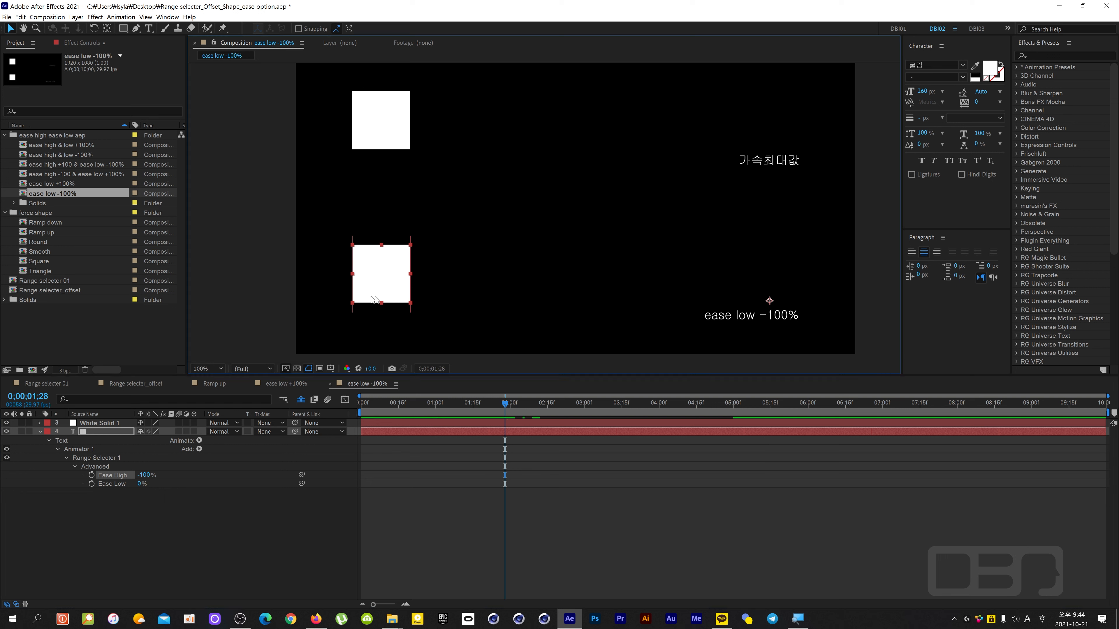
pyautogui.press('space')
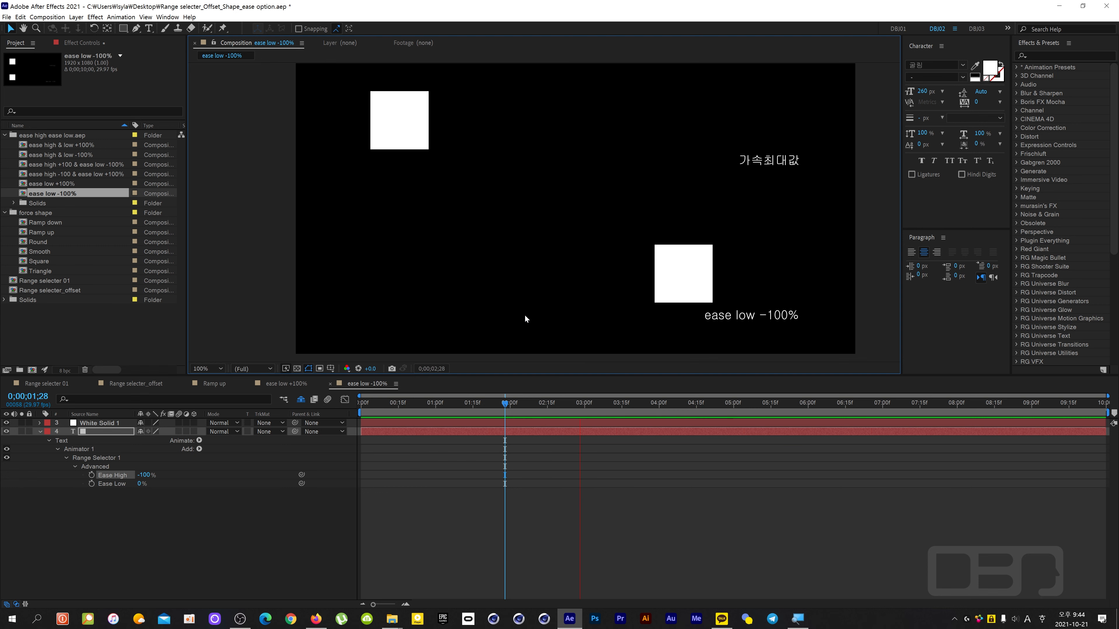
# - Replay the composition from 0;00;00;25 to compare the text square's motion with the solid's
pyautogui.press('space')
pyautogui.moveTo(576, 409); pyautogui.dragTo(424, 431)
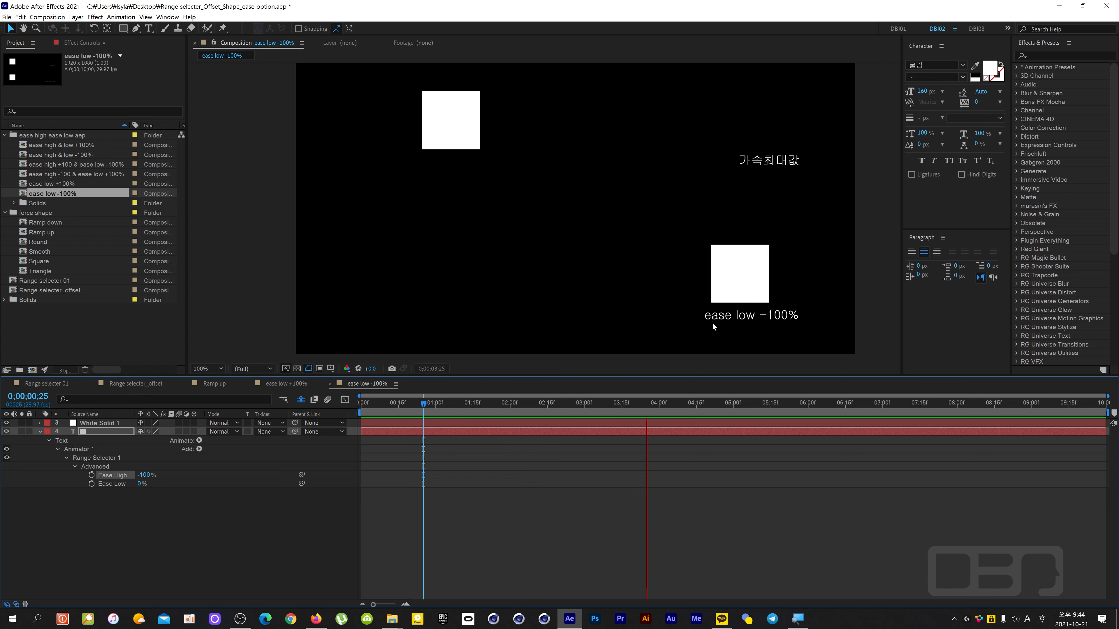
pyautogui.press('space')
# - Reset the text layer's Ease High to 0%, raise it to 100%, and play the composition from 0;00;01;25
pyautogui.moveTo(694, 402); pyautogui.dragTo(499, 423)
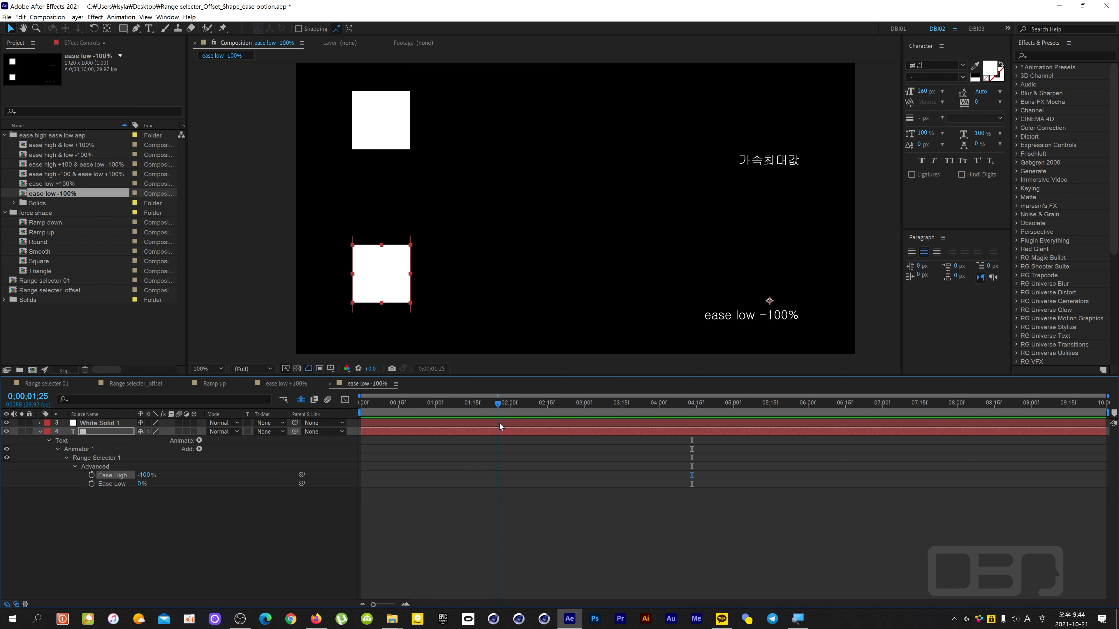
pyautogui.click(145, 476)
pyautogui.write('0')
pyautogui.click(194, 490)
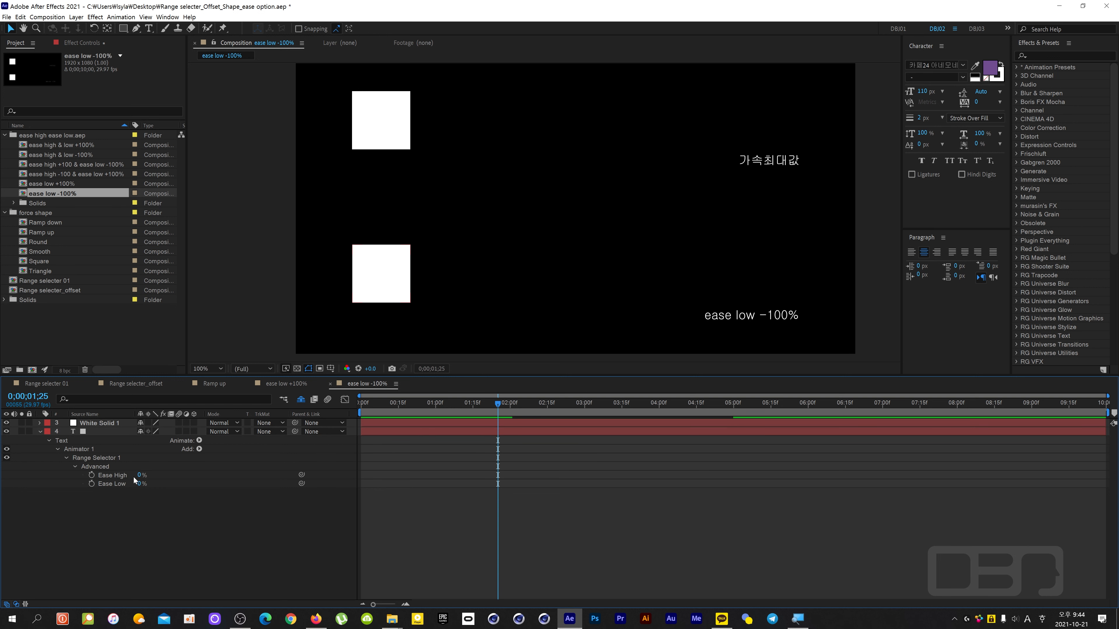
pyautogui.moveTo(138, 475); pyautogui.dragTo(347, 466)
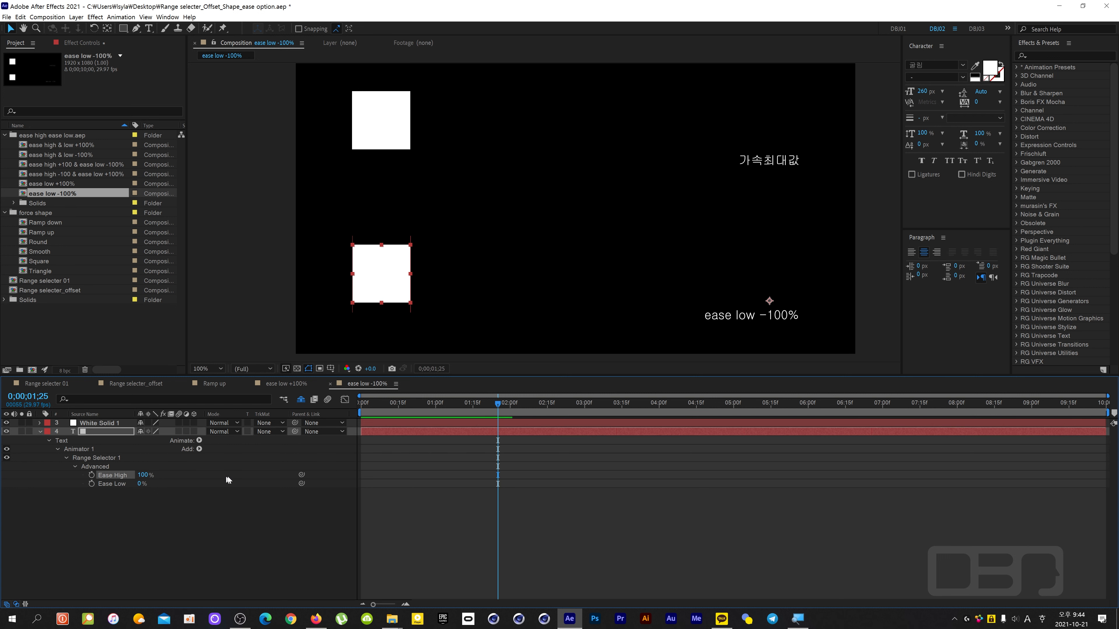
pyautogui.press('space')
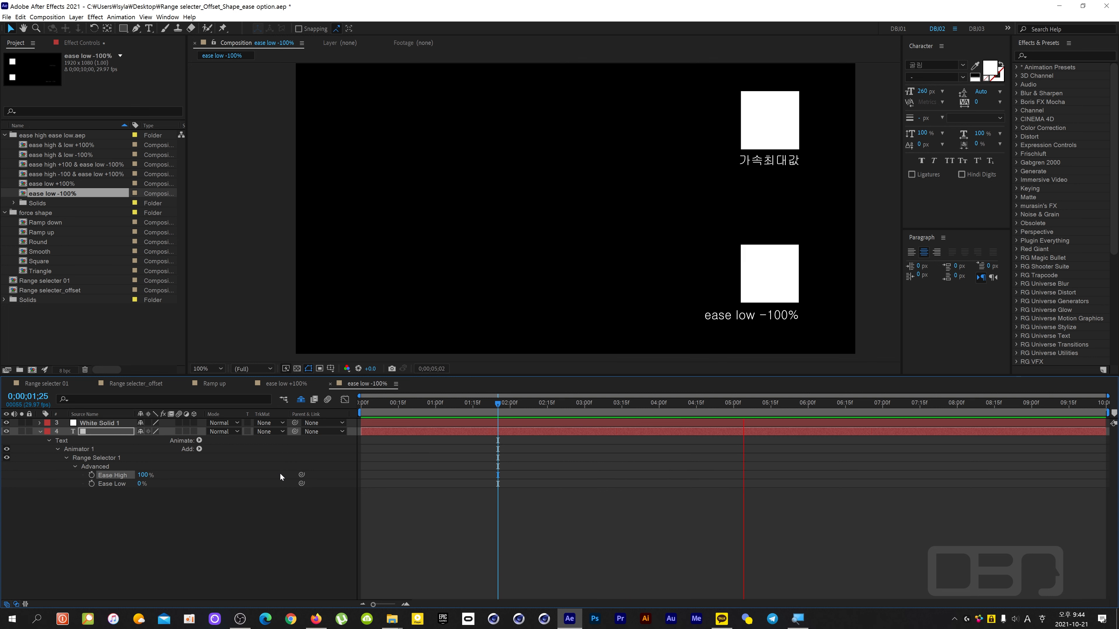
pyautogui.press('space')
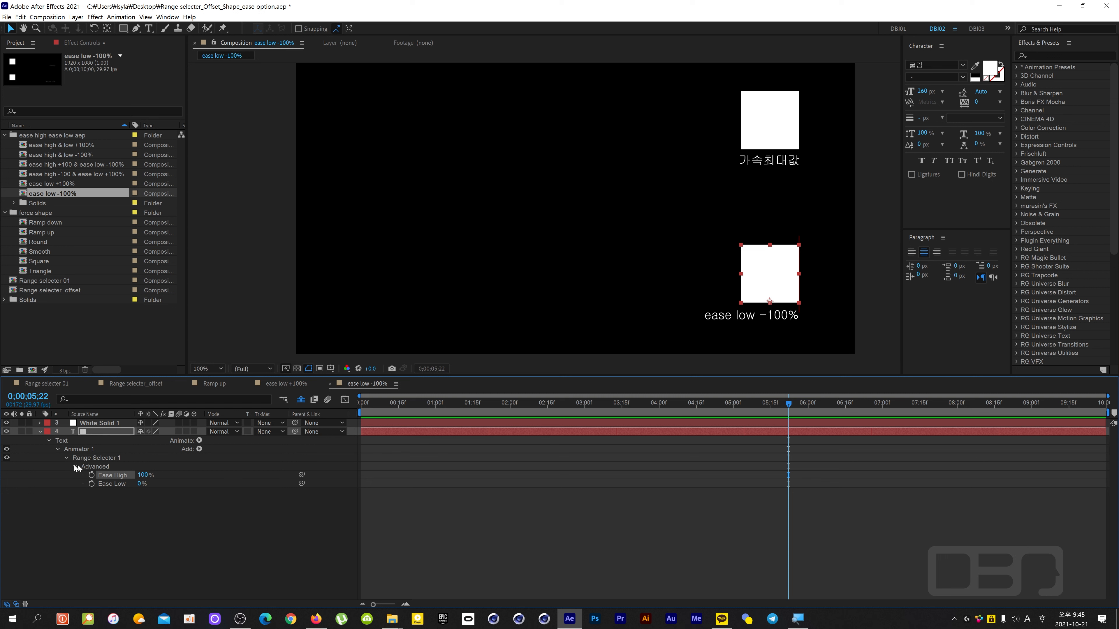
# - Set the text layer's Ease High to 0% and highlight the Ease High and Ease Low properties
pyautogui.click(144, 475)
pyautogui.write('0')
pyautogui.click(146, 496)
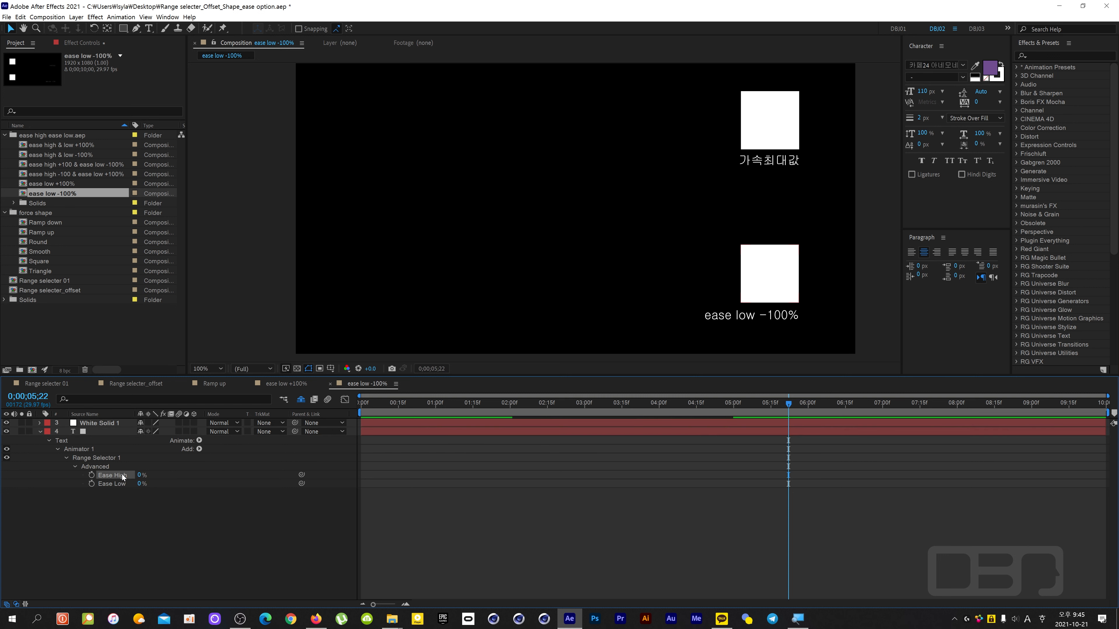
pyautogui.click(121, 475)
pyautogui.keyDown('shift'); pyautogui.click(120, 484); pyautogui.keyUp('shift')
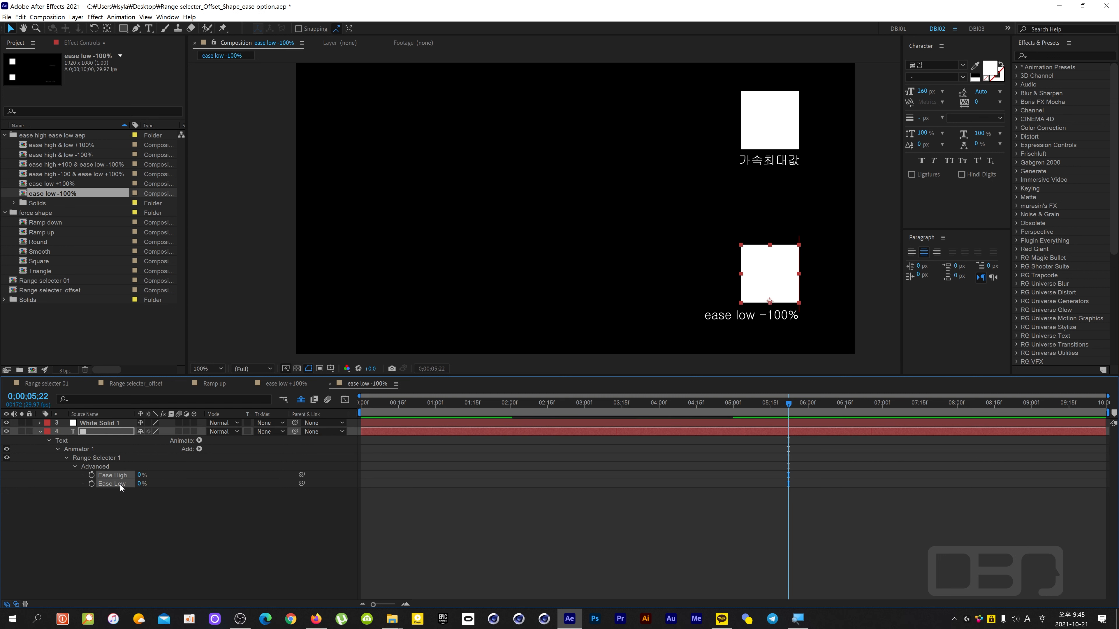
pyautogui.click(123, 503)
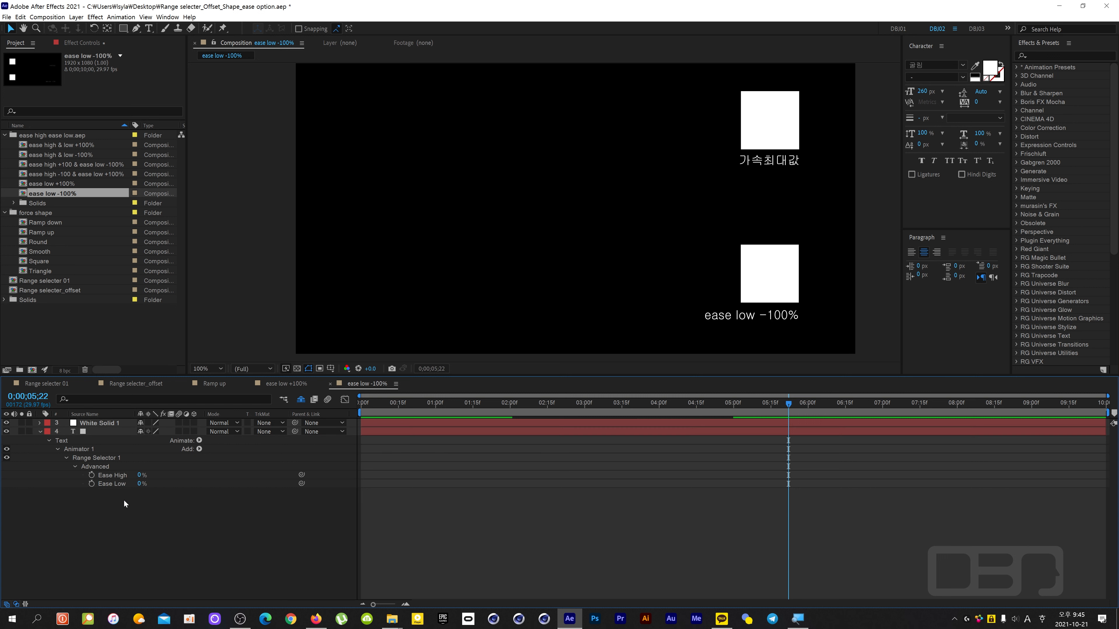
pyautogui.click(117, 481)
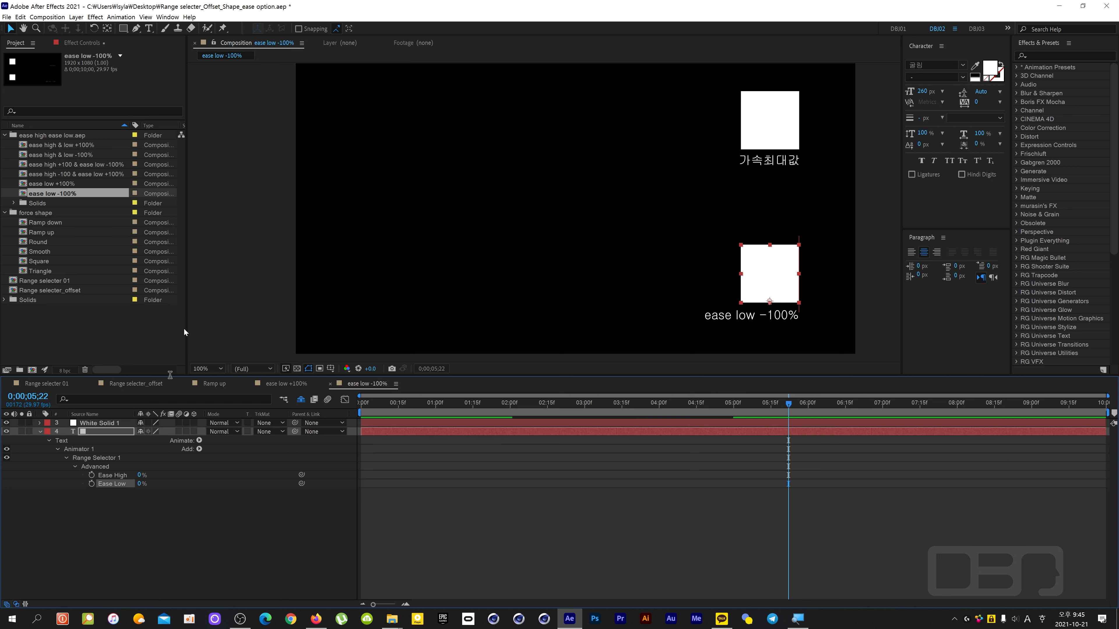
# - Open the "ease high & low +100%" composition and play it from 0;00;01;29
pyautogui.click(59, 145)
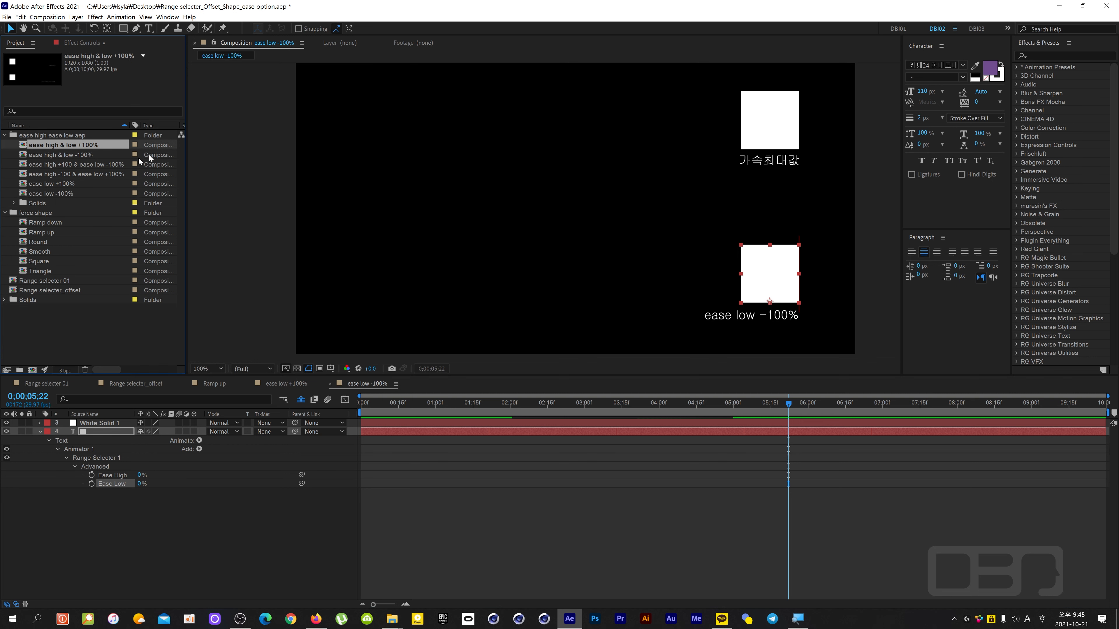
pyautogui.doubleClick(70, 145)
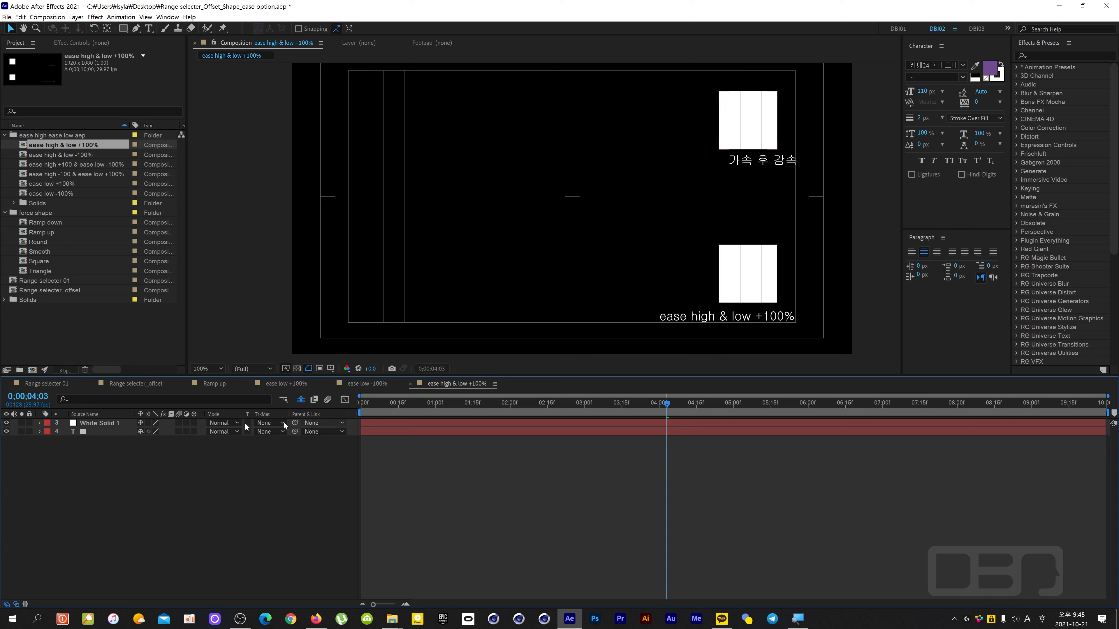
pyautogui.click(64, 433)
pyautogui.moveTo(531, 403); pyautogui.dragTo(509, 404)
pyautogui.press('space')
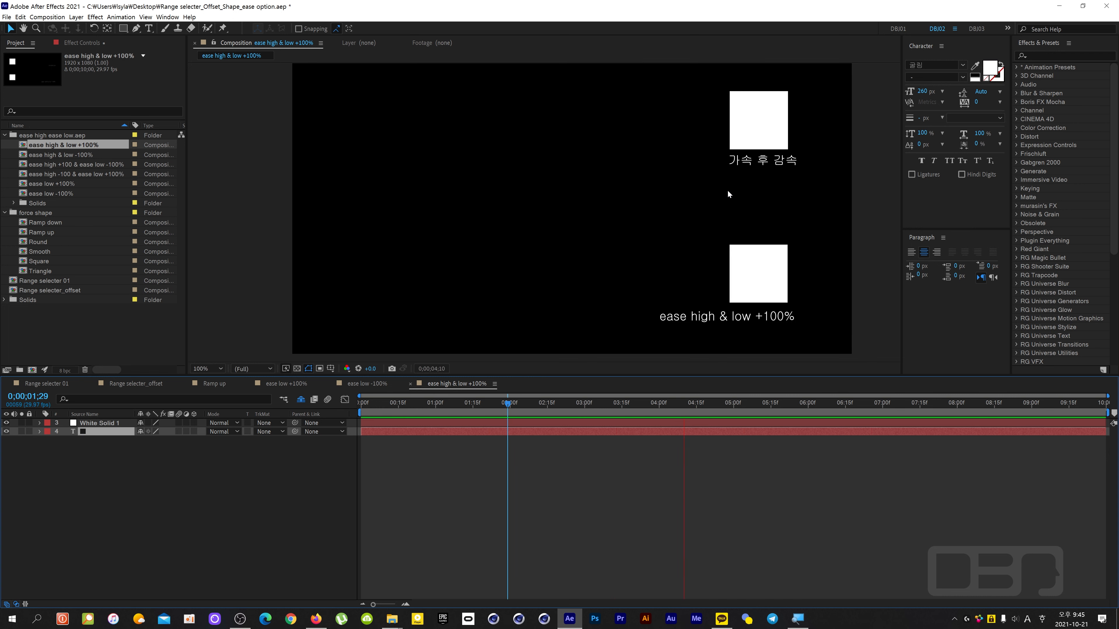
pyautogui.press('space')
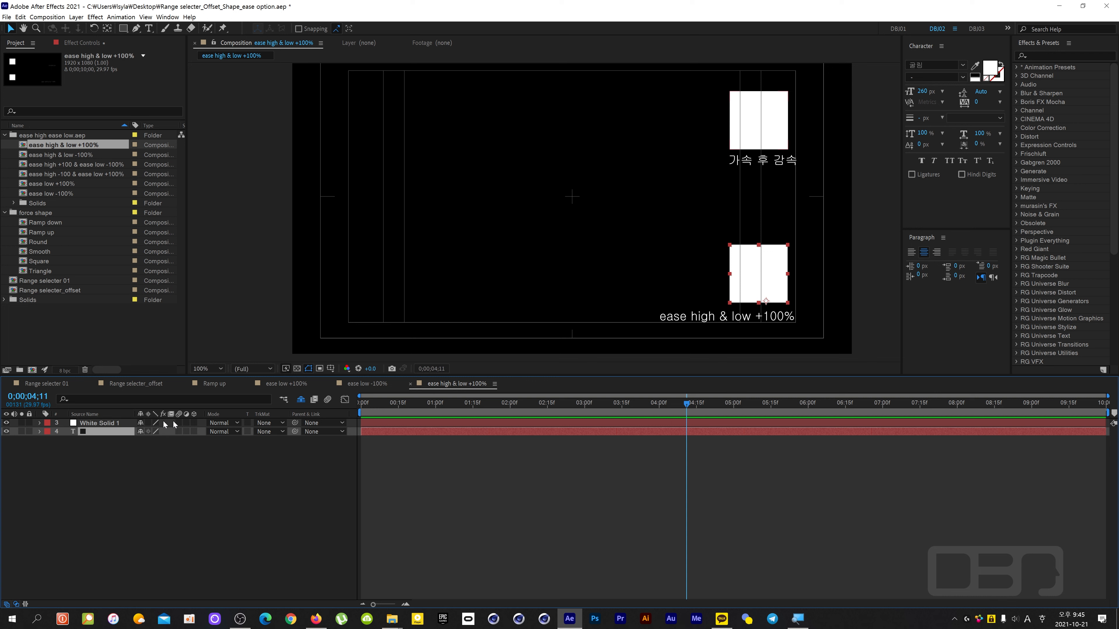
# - Reveal White Solid 1's Transform properties and show the Position property's speed graph
pyautogui.click(104, 422)
pyautogui.click(40, 423)
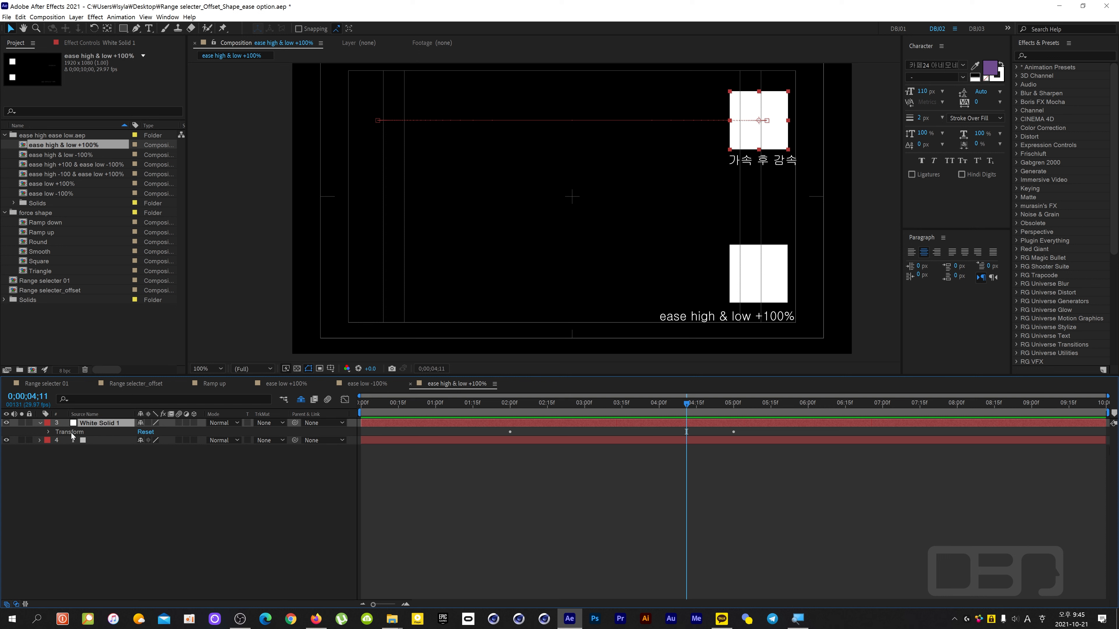
pyautogui.click(48, 433)
pyautogui.click(95, 448)
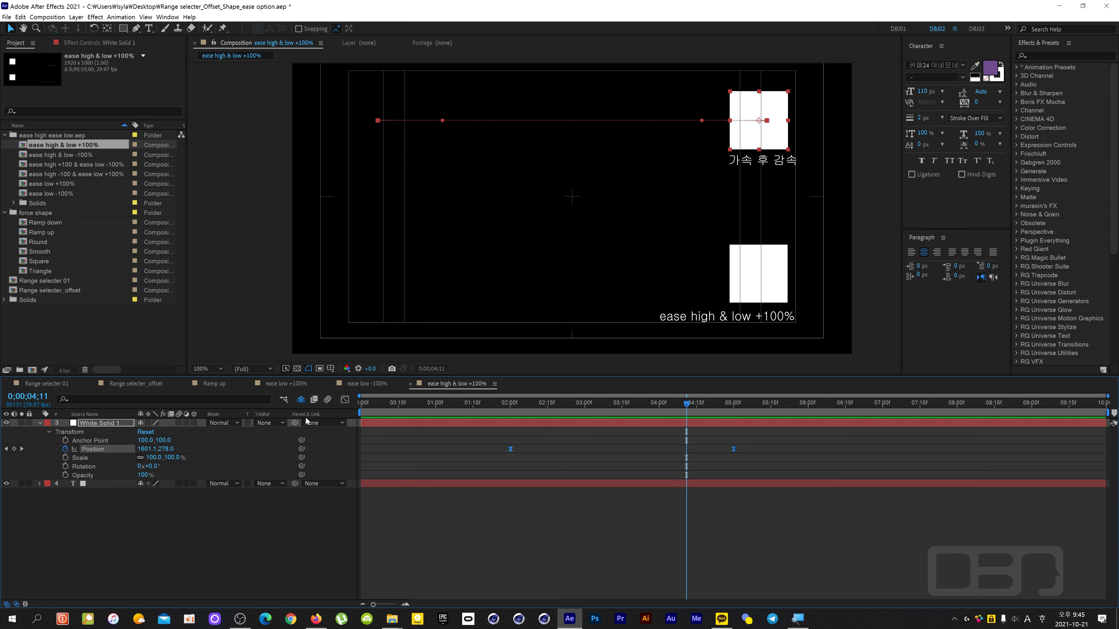
pyautogui.click(345, 400)
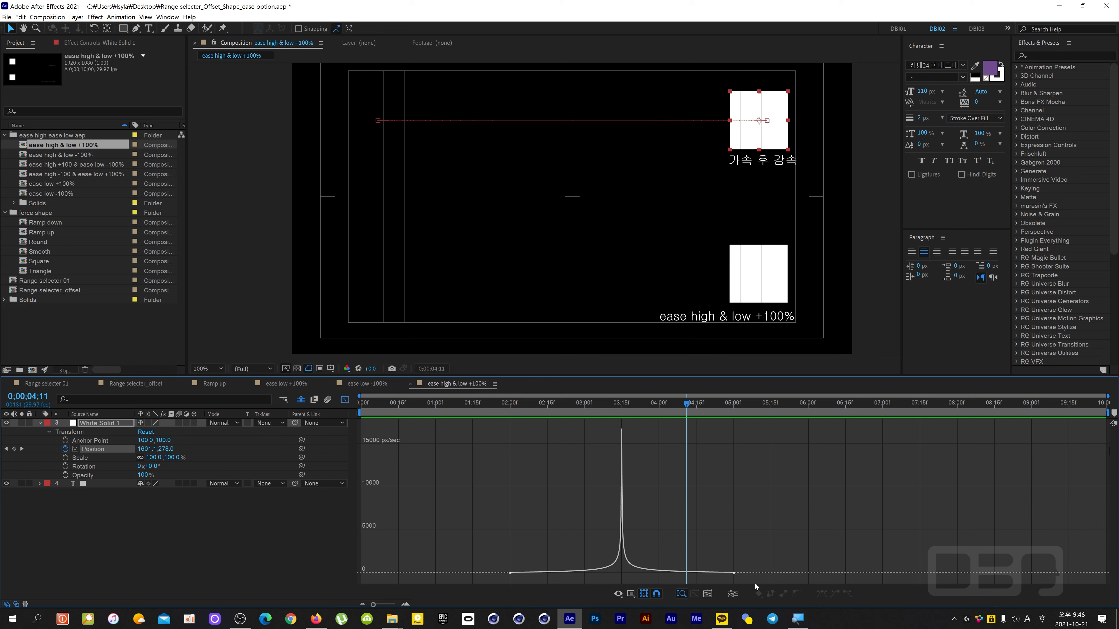
# - Play from 0;00;02;00 to compare the squares' motion with the solid's Position speed graph
pyautogui.moveTo(688, 404); pyautogui.dragTo(505, 436)
pyautogui.press('space')
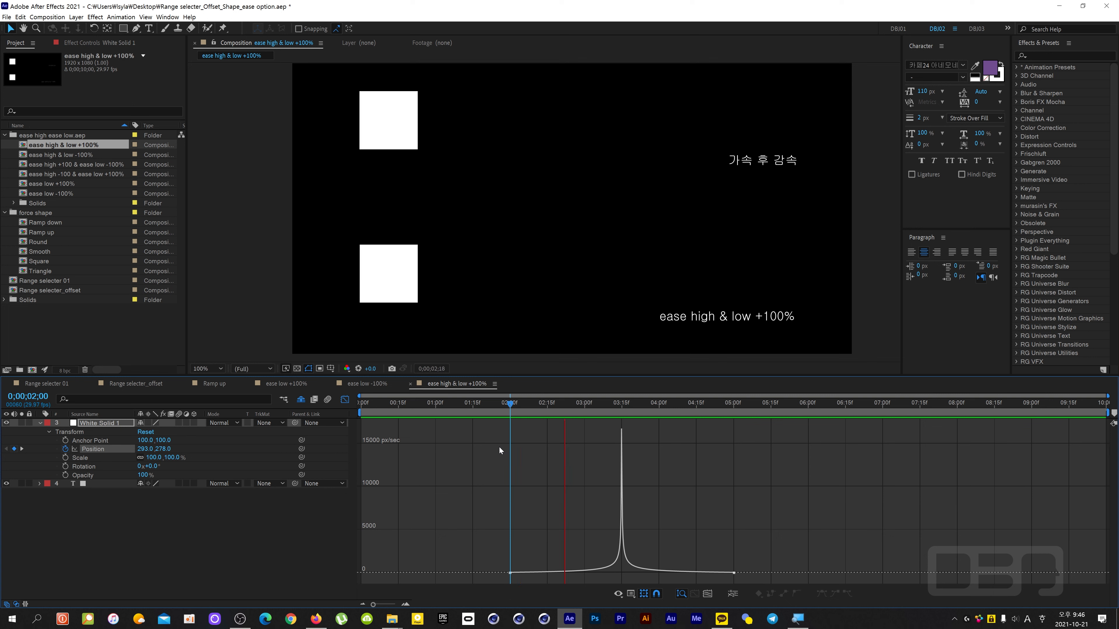
pyautogui.press('space')
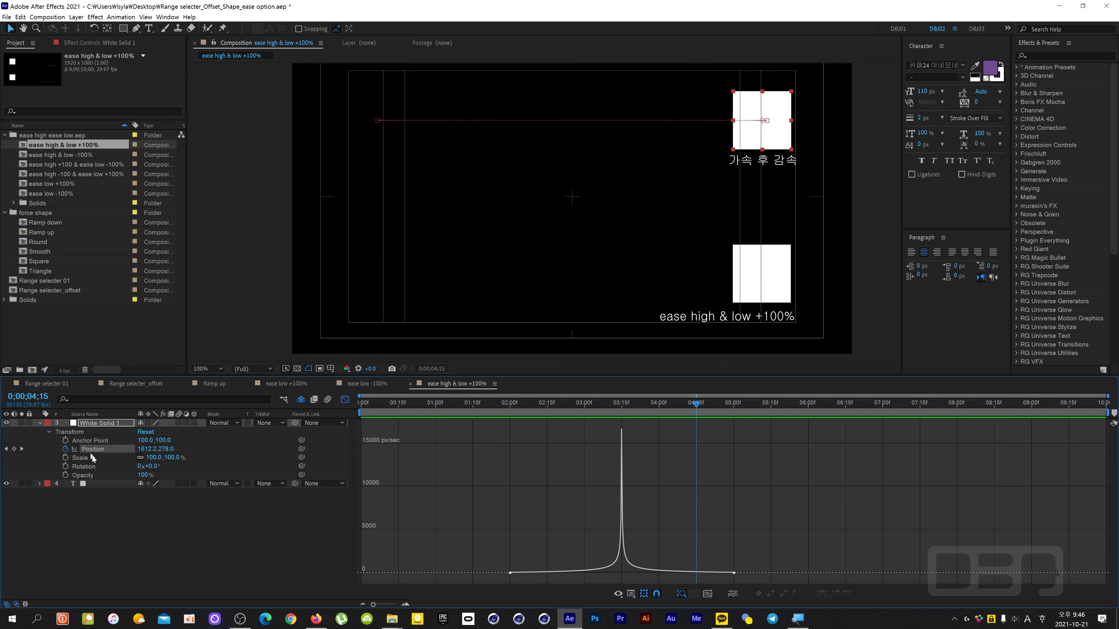
# - Expand the text layer's Range Selector 1 down to its Advanced settings and collapse the layer again
pyautogui.click(86, 486)
pyautogui.click(39, 484)
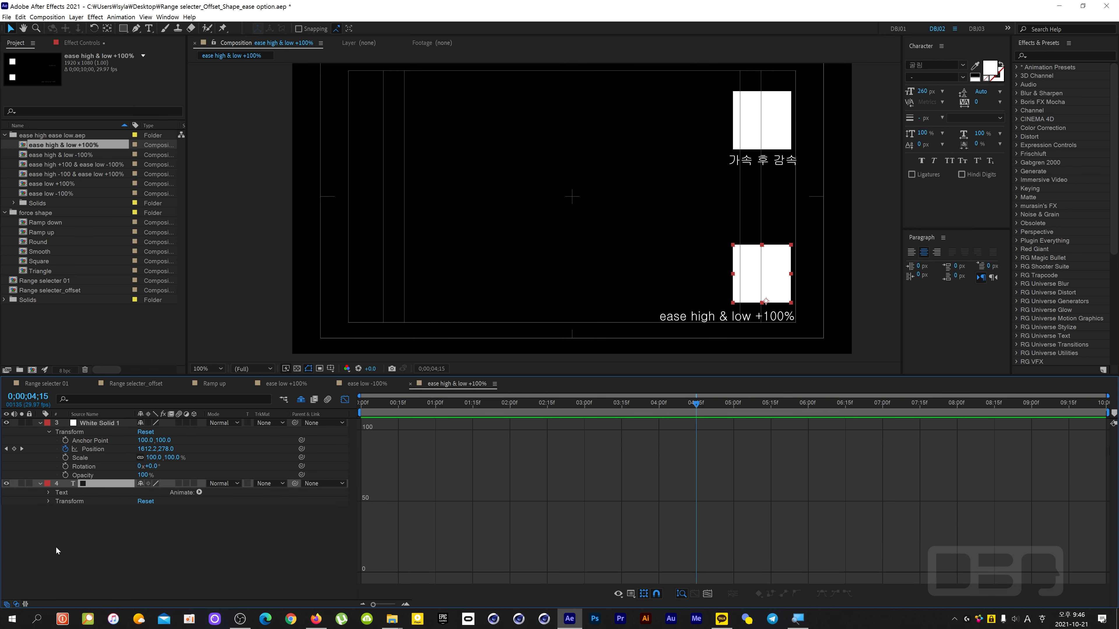
pyautogui.click(48, 493)
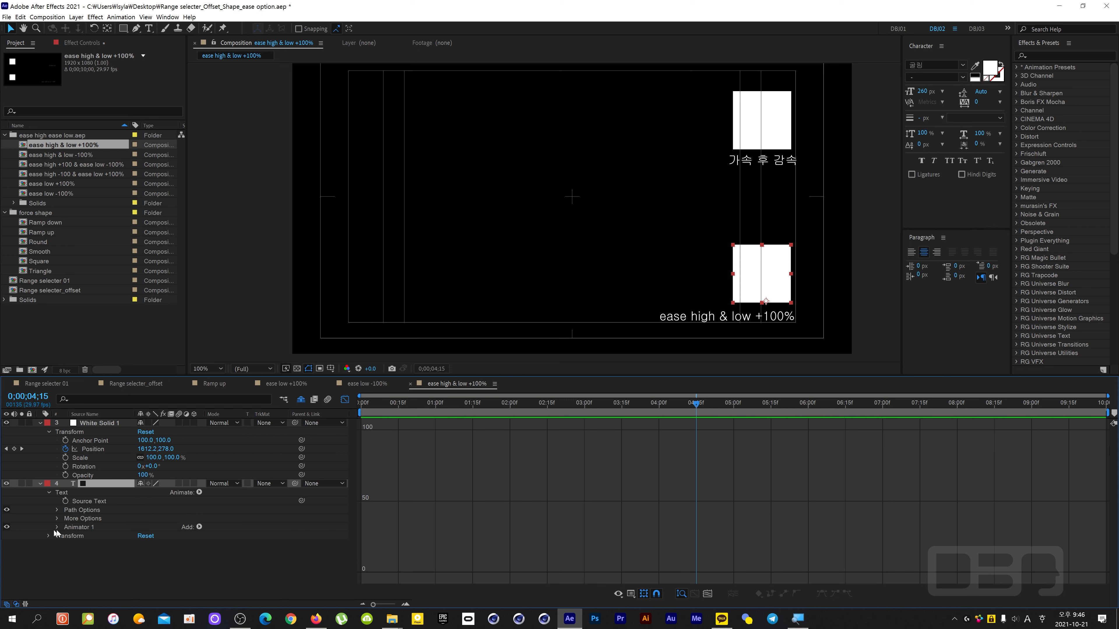
pyautogui.click(57, 528)
pyautogui.click(61, 537)
pyautogui.click(79, 567)
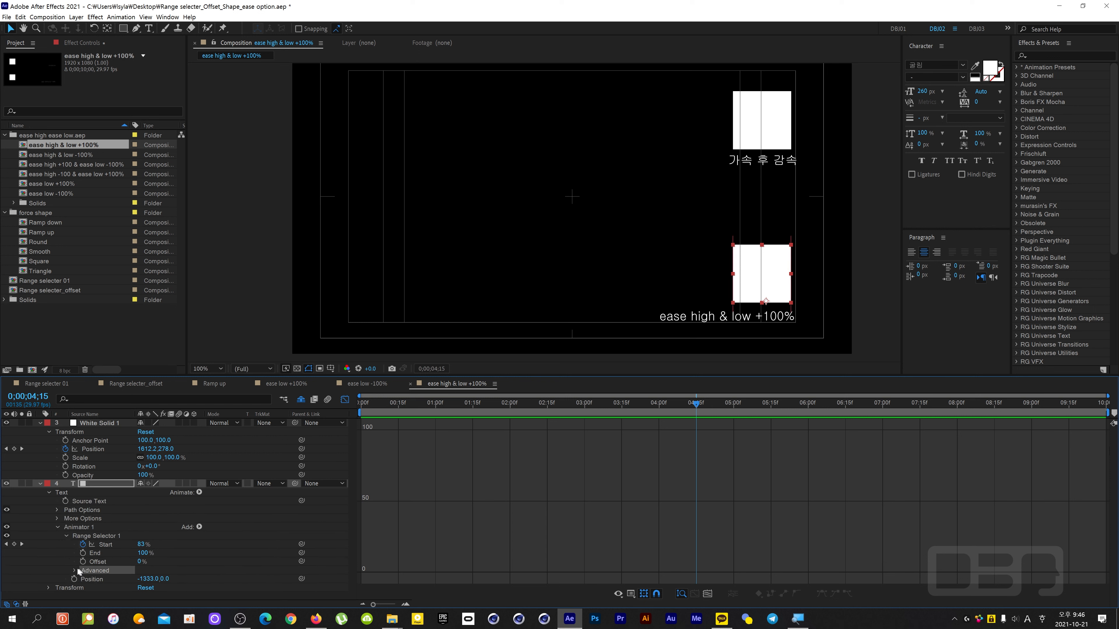
pyautogui.click(73, 570)
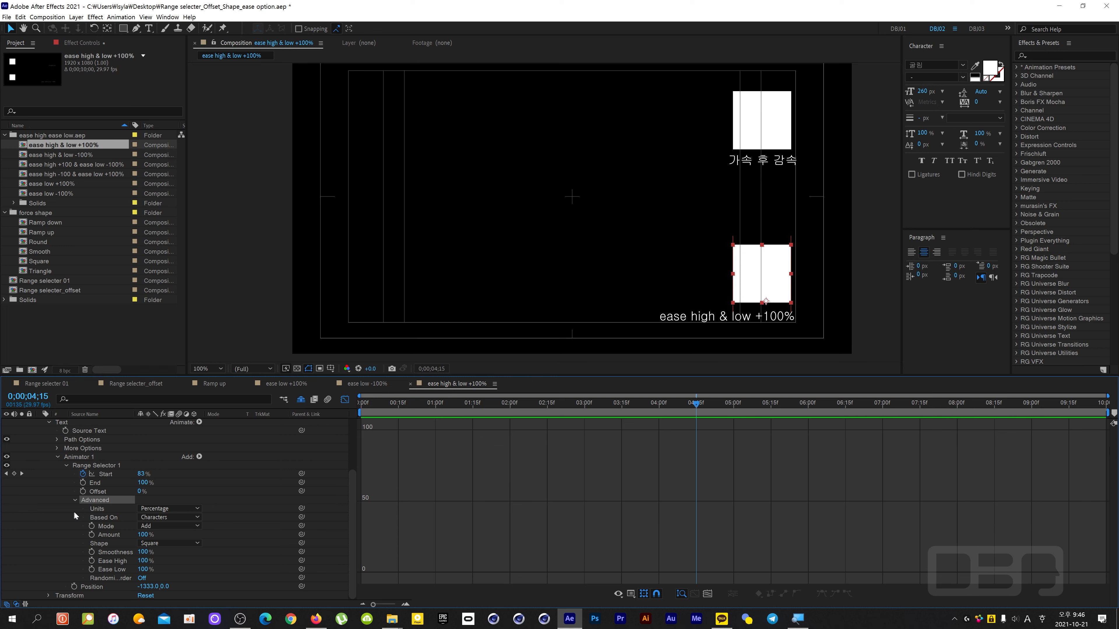
pyautogui.scroll(3, 75, 511)
pyautogui.click(40, 484)
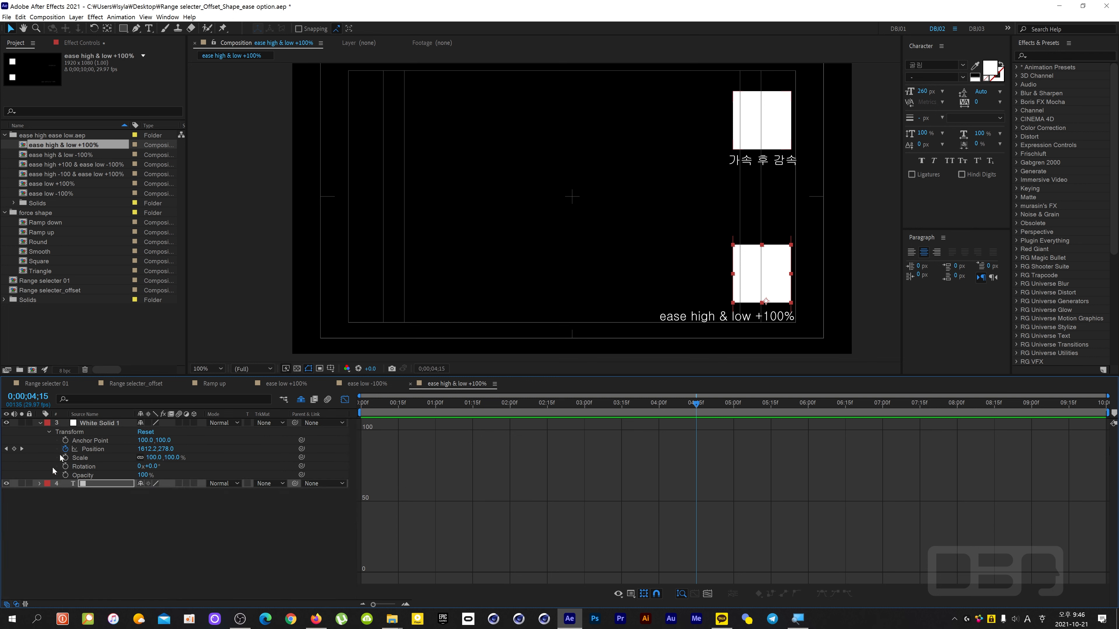
# - Filter the timeline properties by "ease" and highlight the text layer's Ease High and Ease Low
pyautogui.click(88, 399)
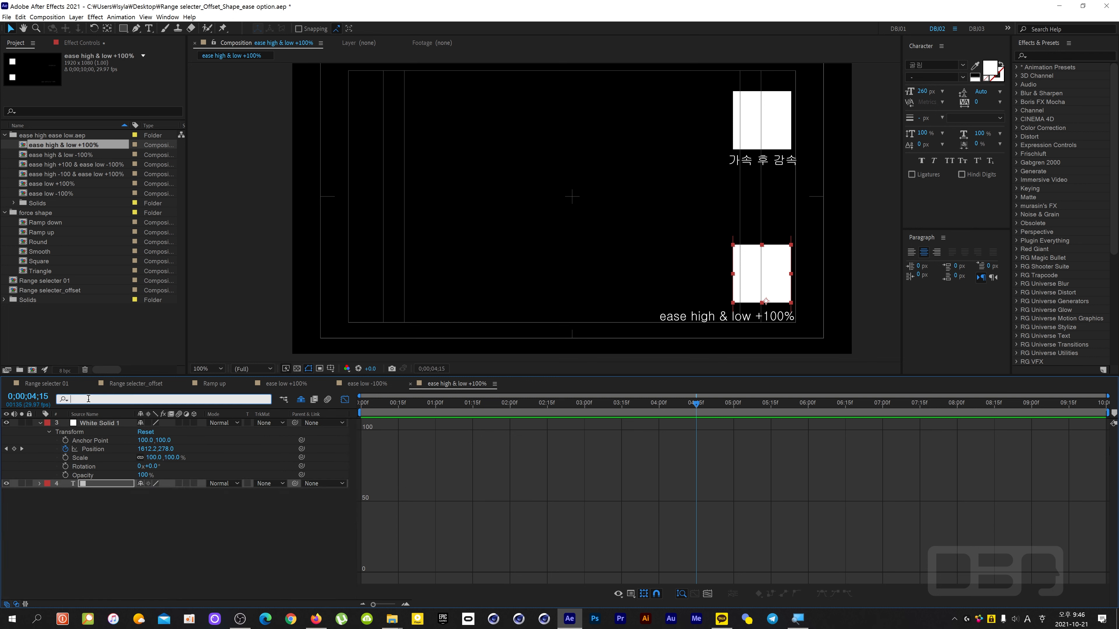
pyautogui.write('ease')
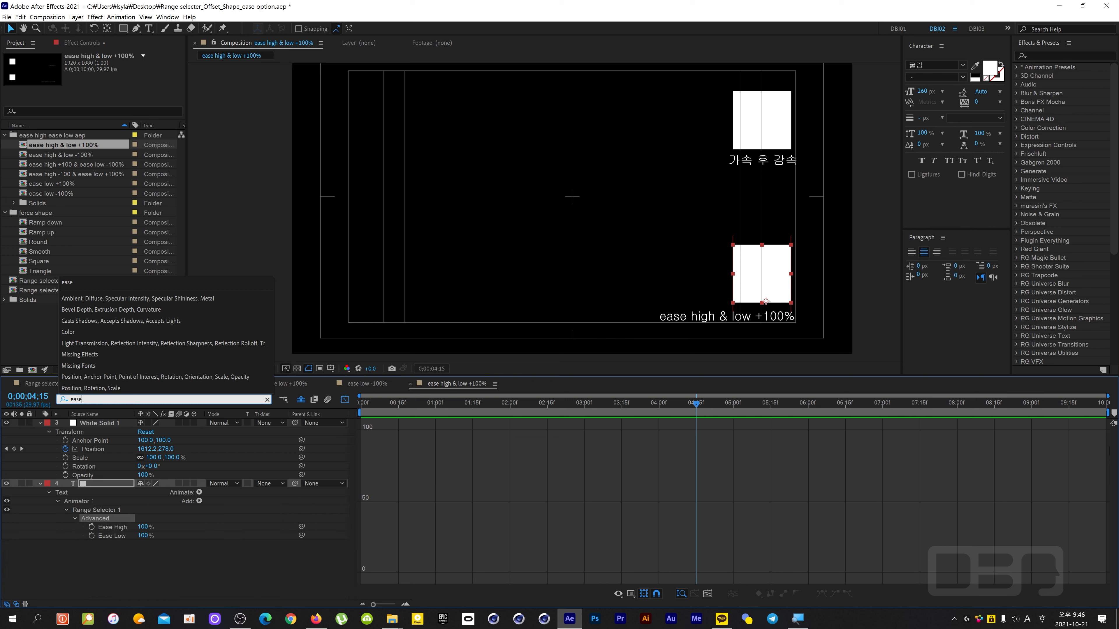
pyautogui.press('Return')
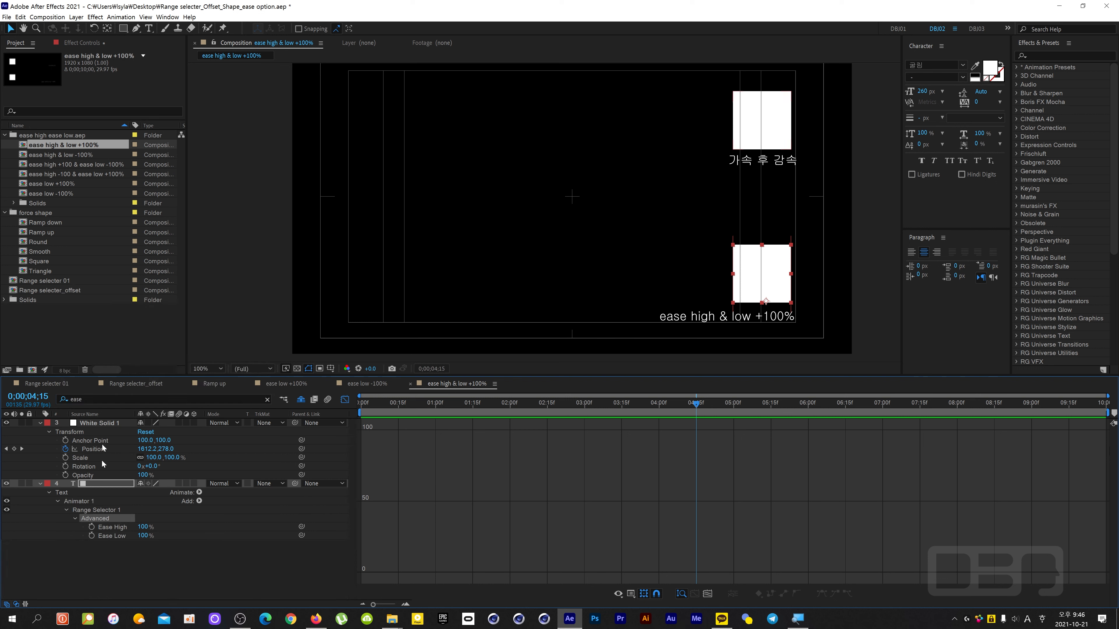
pyautogui.click(118, 527)
pyautogui.keyDown('shift'); pyautogui.click(115, 536); pyautogui.keyUp('shift')
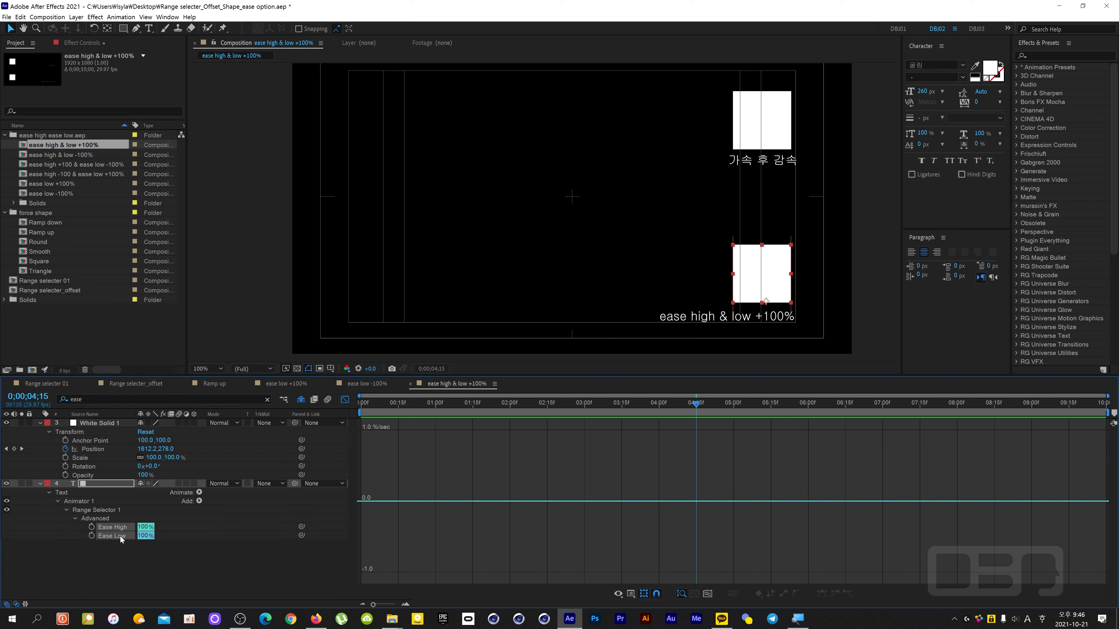
pyautogui.click(127, 550)
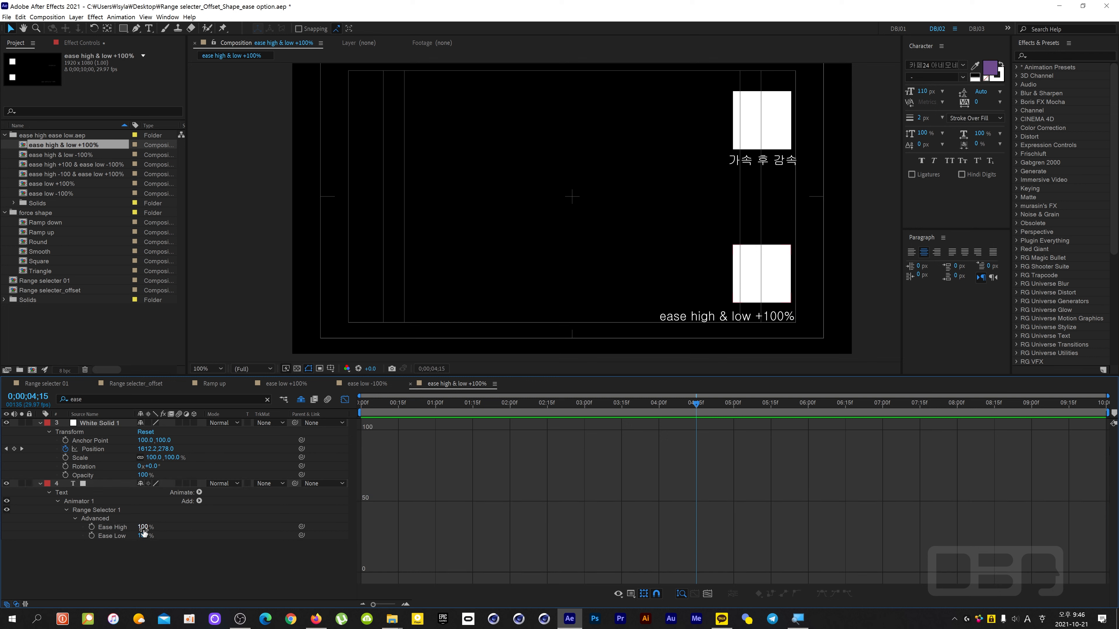
# - Play the "ease high & low +100%" composition from 0;00;02;03
pyautogui.moveTo(692, 405); pyautogui.dragTo(518, 423)
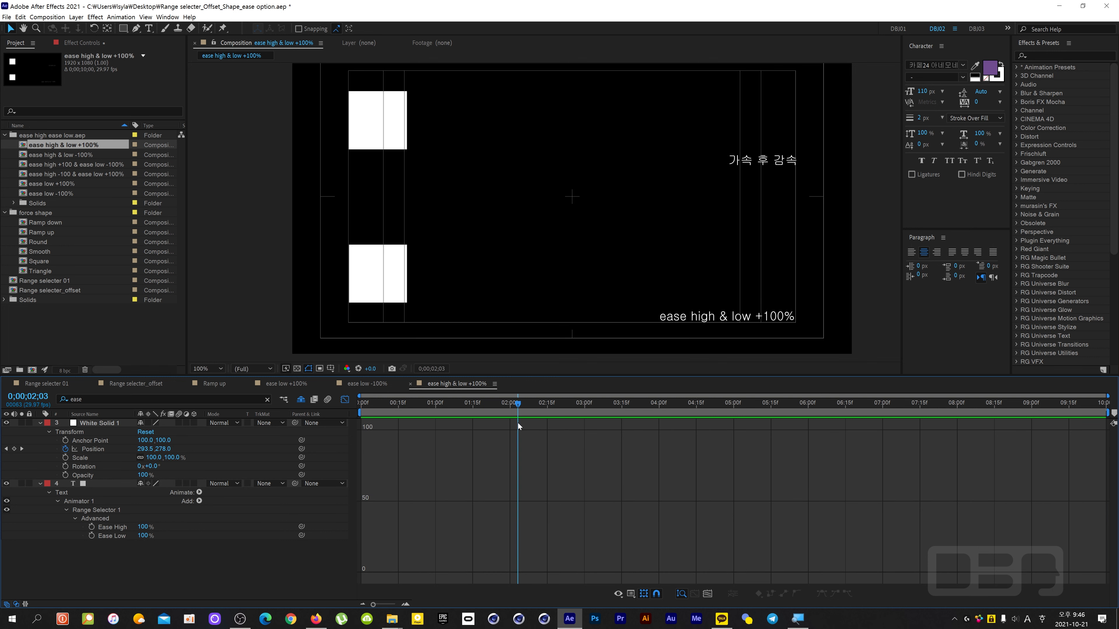
pyautogui.press('space')
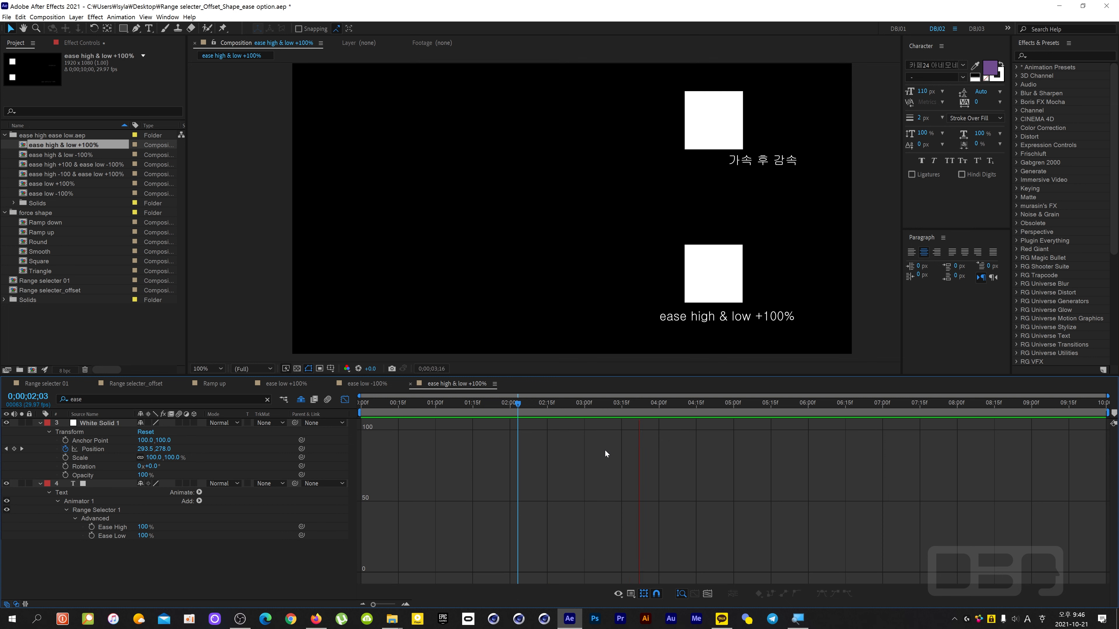
pyautogui.press('space')
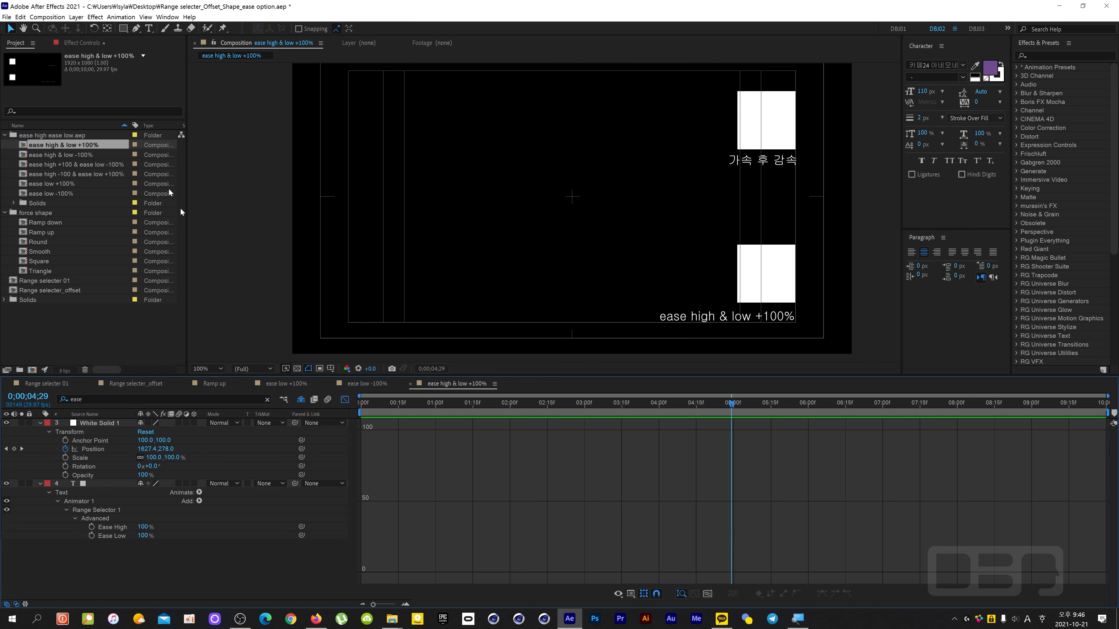
# - Open the "ease high & low -100%" composition and play it from 0;00;02;04 and again from 0;00;00;26
pyautogui.doubleClick(71, 155)
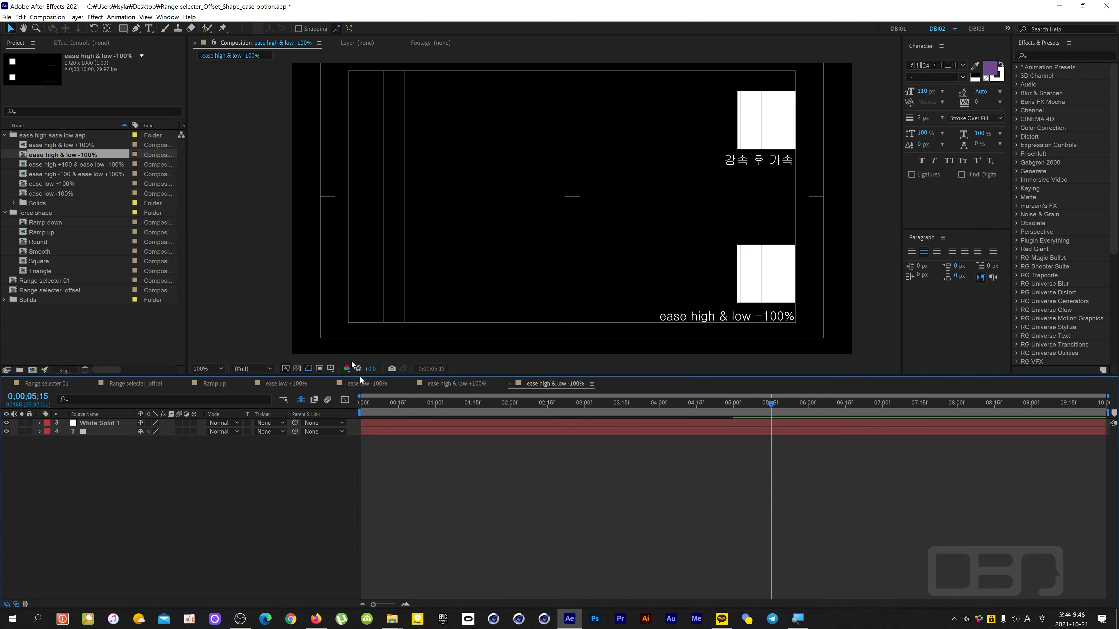
pyautogui.moveTo(615, 411); pyautogui.dragTo(520, 416)
pyautogui.press('space')
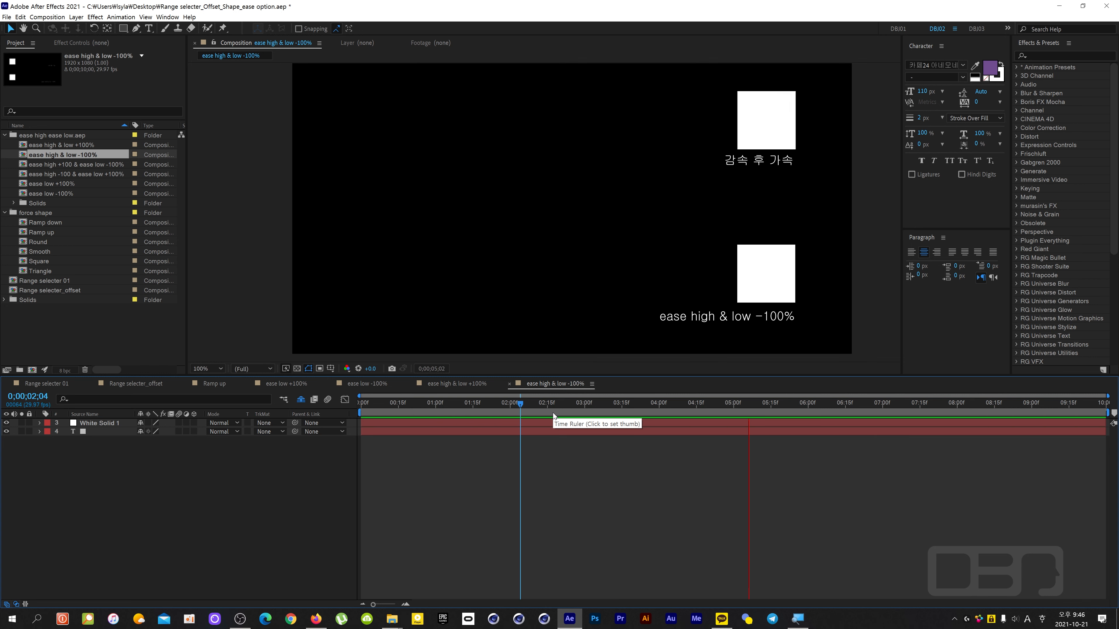
pyautogui.click(426, 408)
pyautogui.press('space')
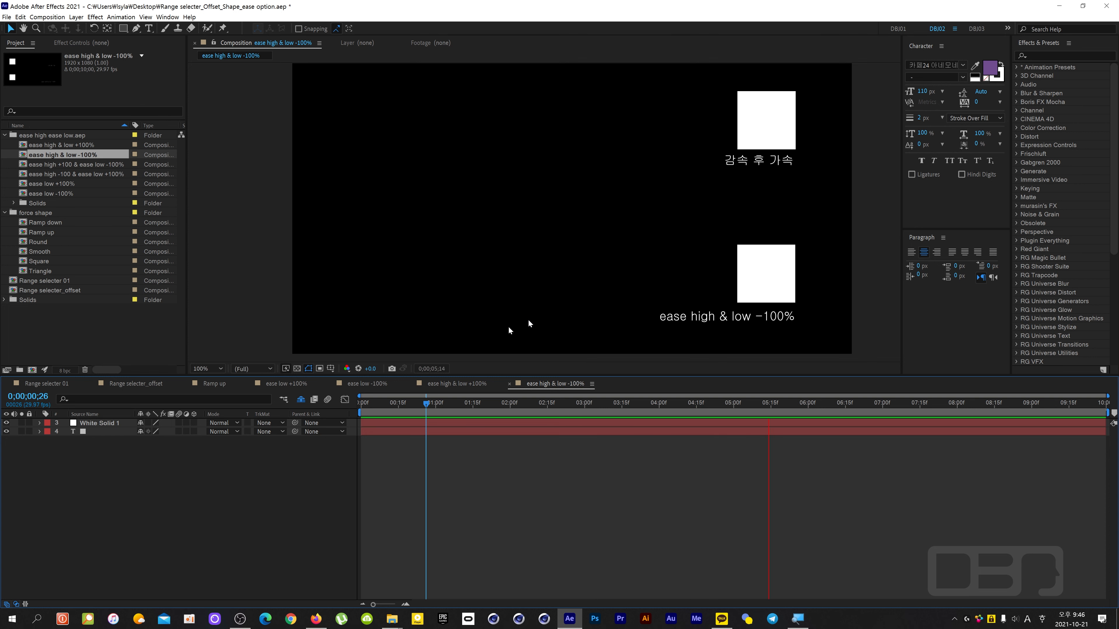
# - Stop playback, show the White Solid 1 layer's Position speed graph and scrub the time to 0;00;04;03 to compare the motion
pyautogui.press('space')
pyautogui.click(107, 424)
pyautogui.click(39, 423)
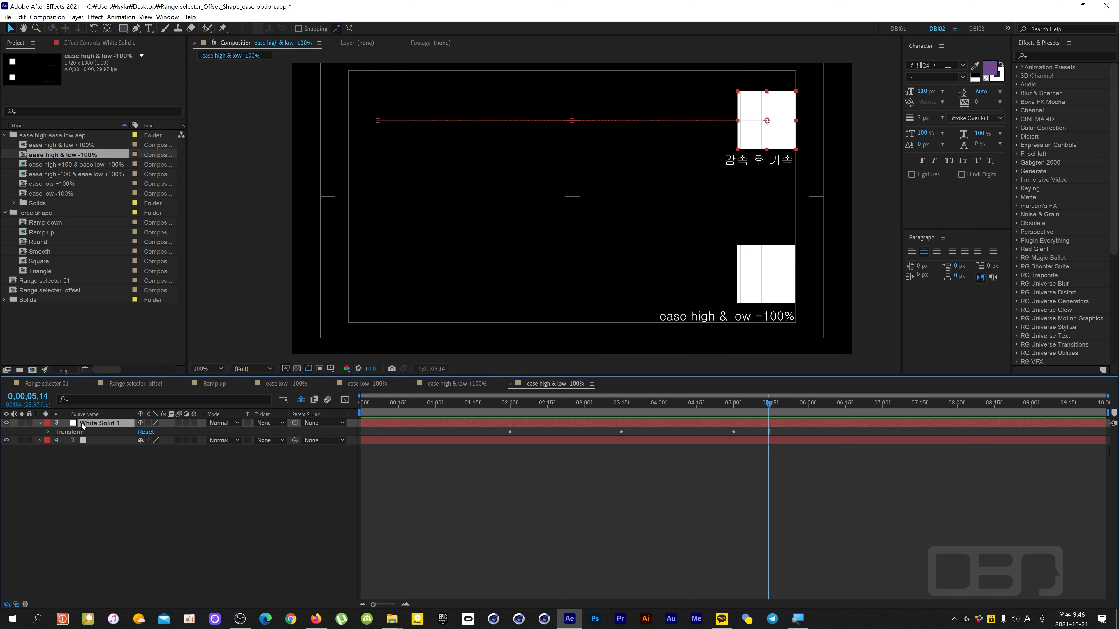
pyautogui.press('p')
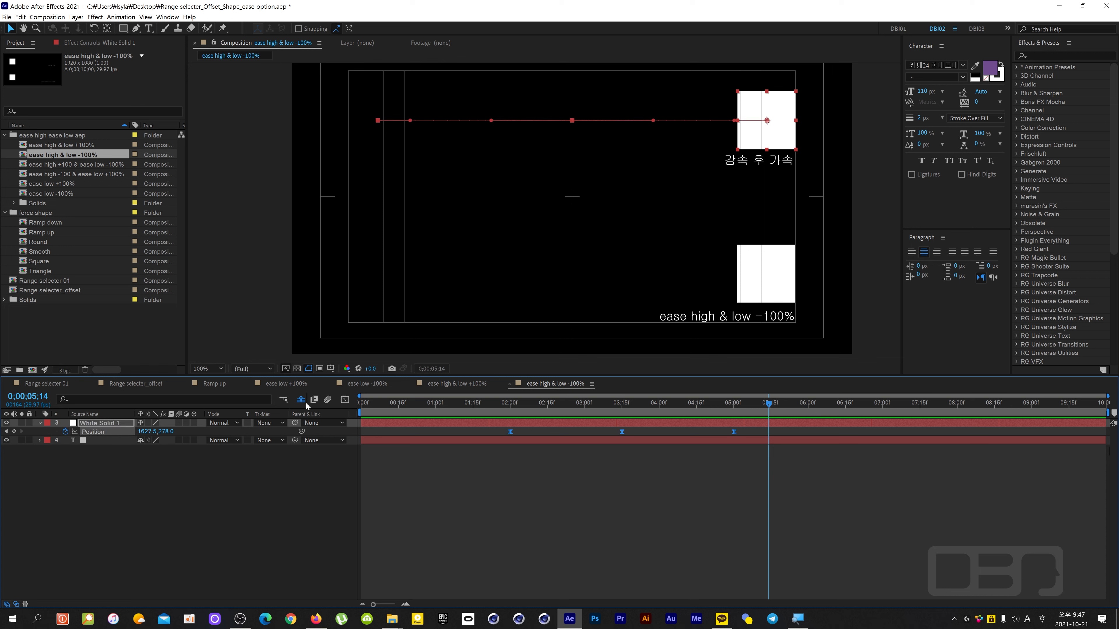
pyautogui.click(345, 399)
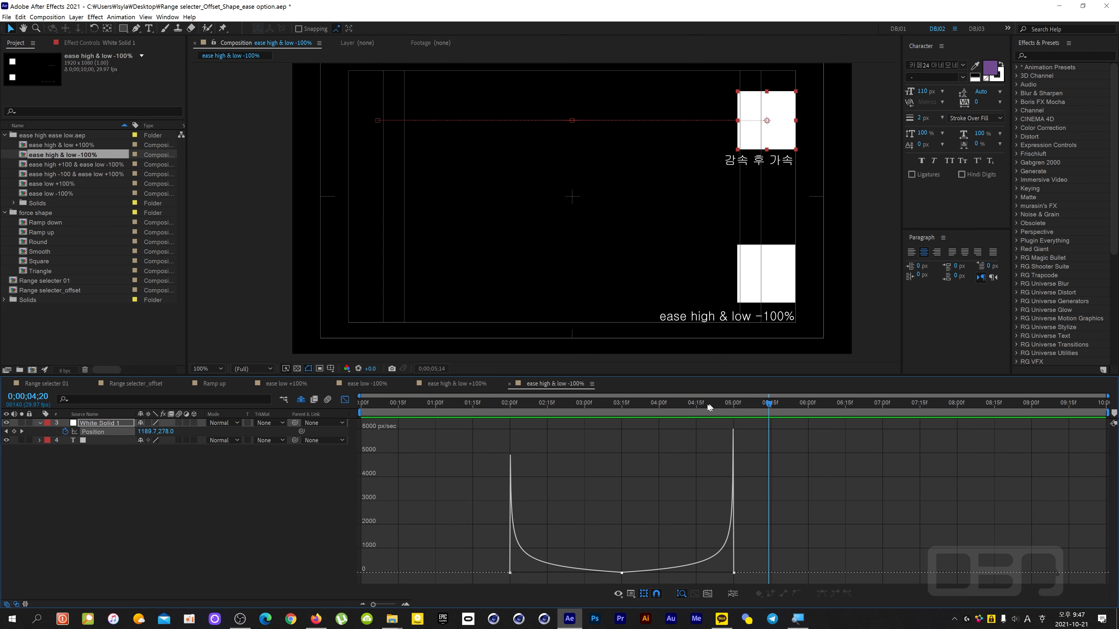
pyautogui.moveTo(489, 404); pyautogui.dragTo(667, 440)
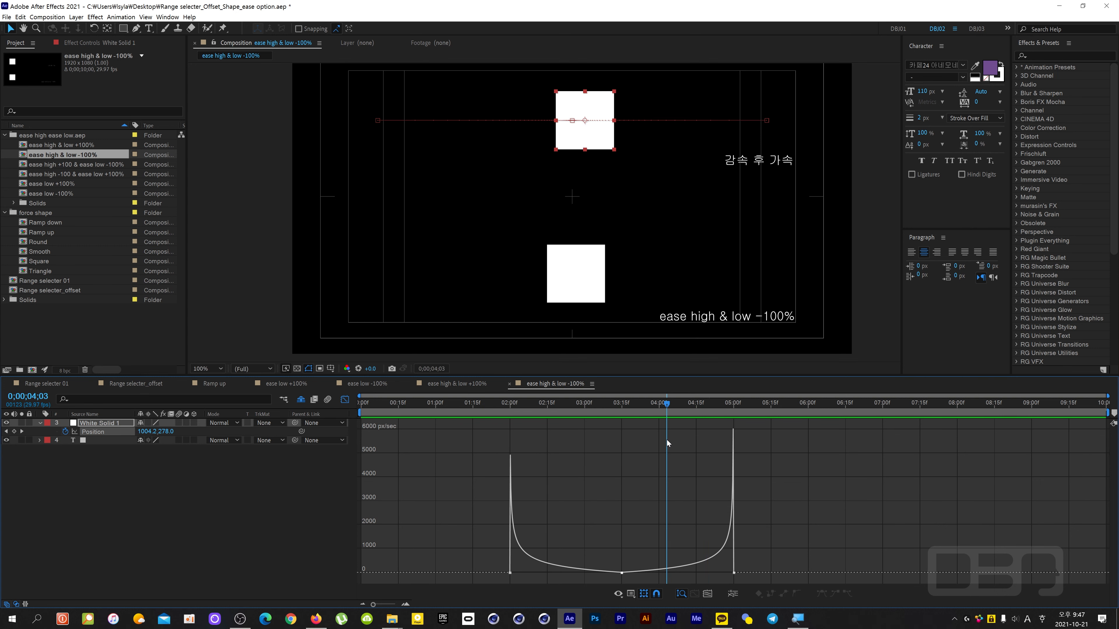
# - Expand the text layer, filter the timeline properties by "ease" and highlight its Ease Low property
pyautogui.click(85, 447)
pyautogui.click(40, 440)
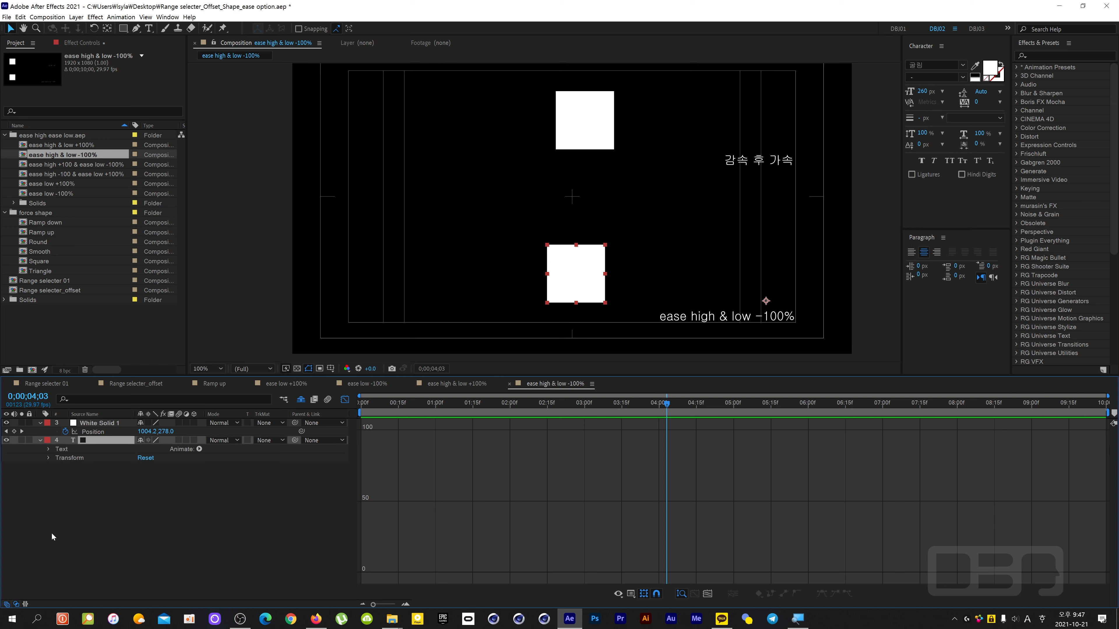
pyautogui.click(47, 449)
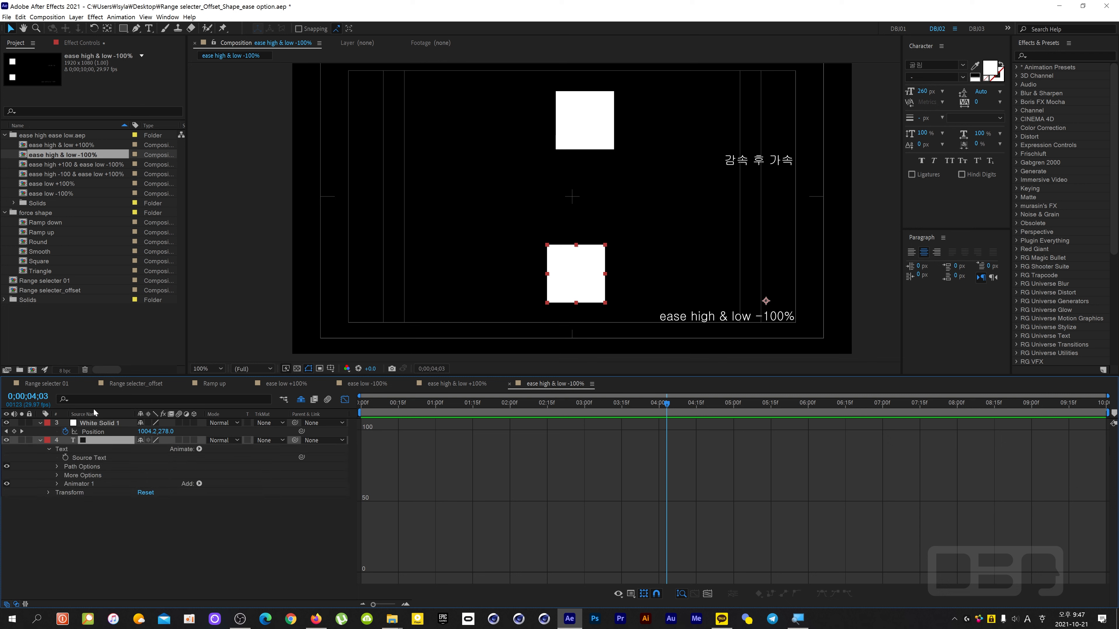
pyautogui.click(103, 398)
pyautogui.write('ease')
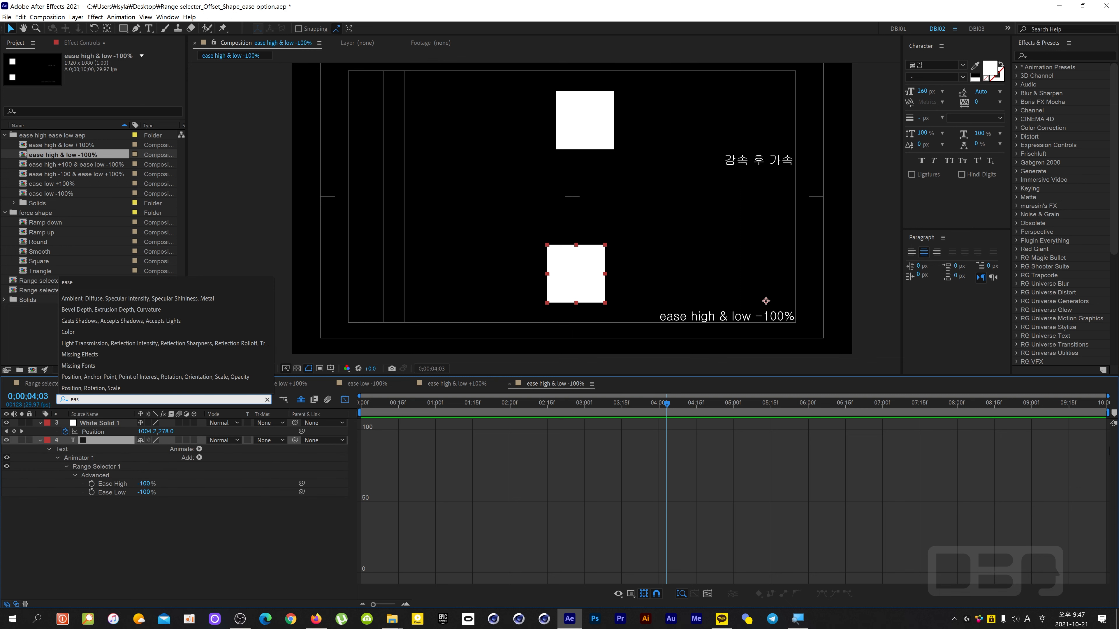
pyautogui.click(116, 493)
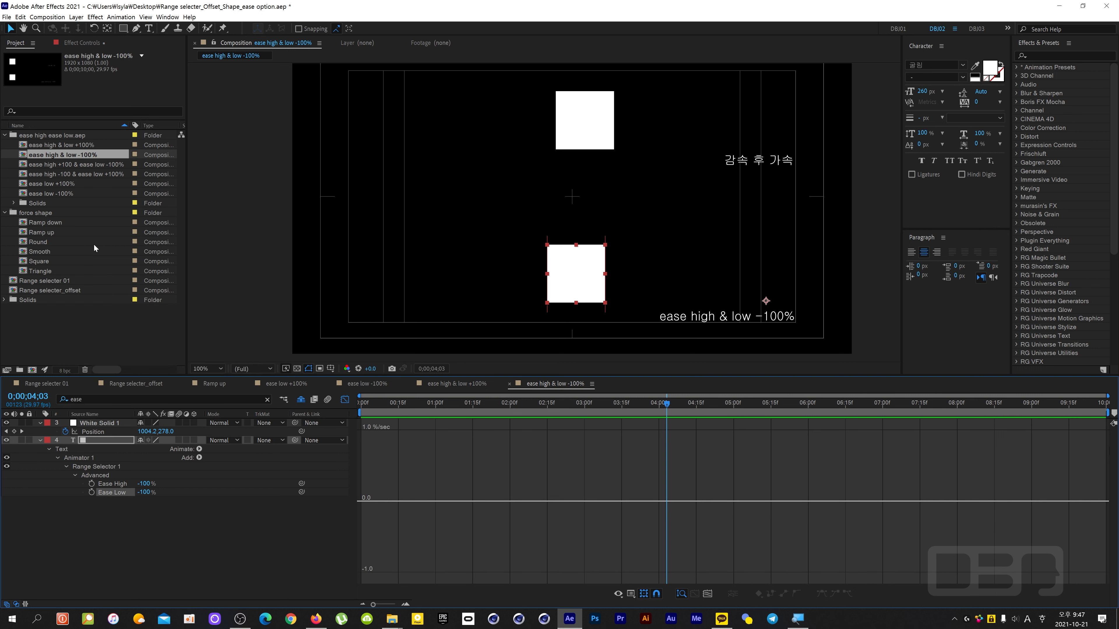
# - Open the "ease high +100 & ease low -100%" composition and play it from 0;00;01;00
pyautogui.click(78, 168)
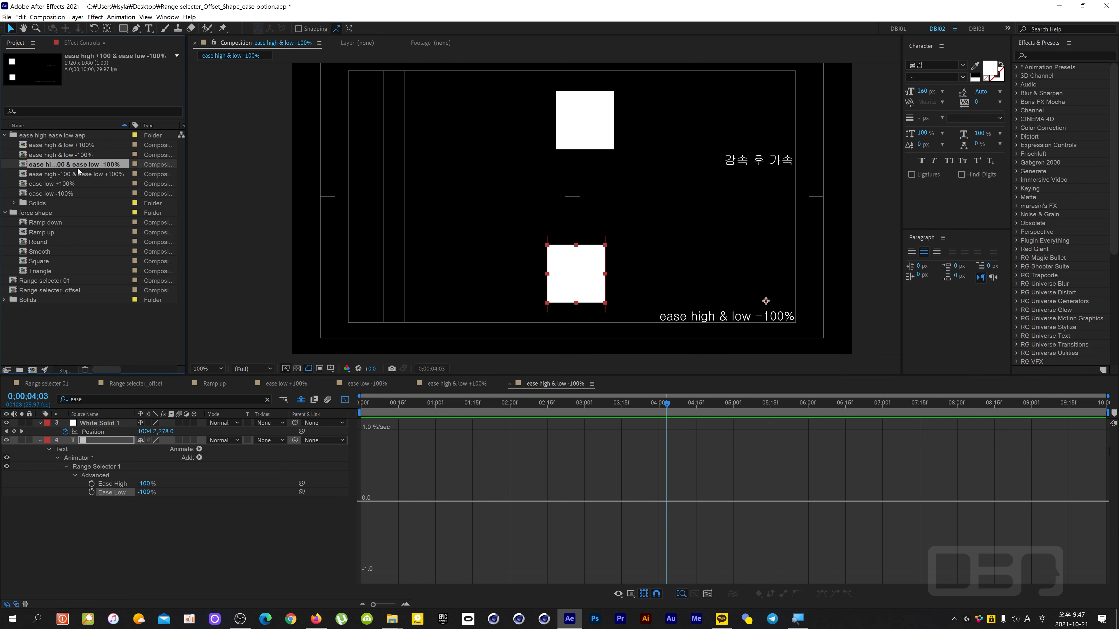
pyautogui.doubleClick(25, 168)
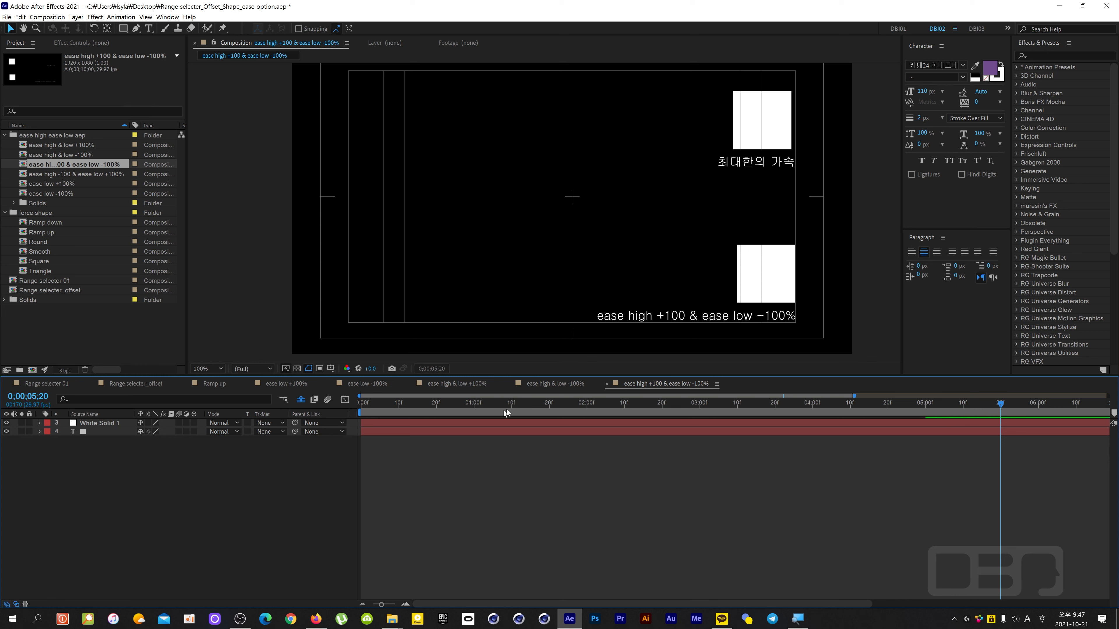
pyautogui.moveTo(509, 412); pyautogui.dragTo(474, 415)
pyautogui.press('space')
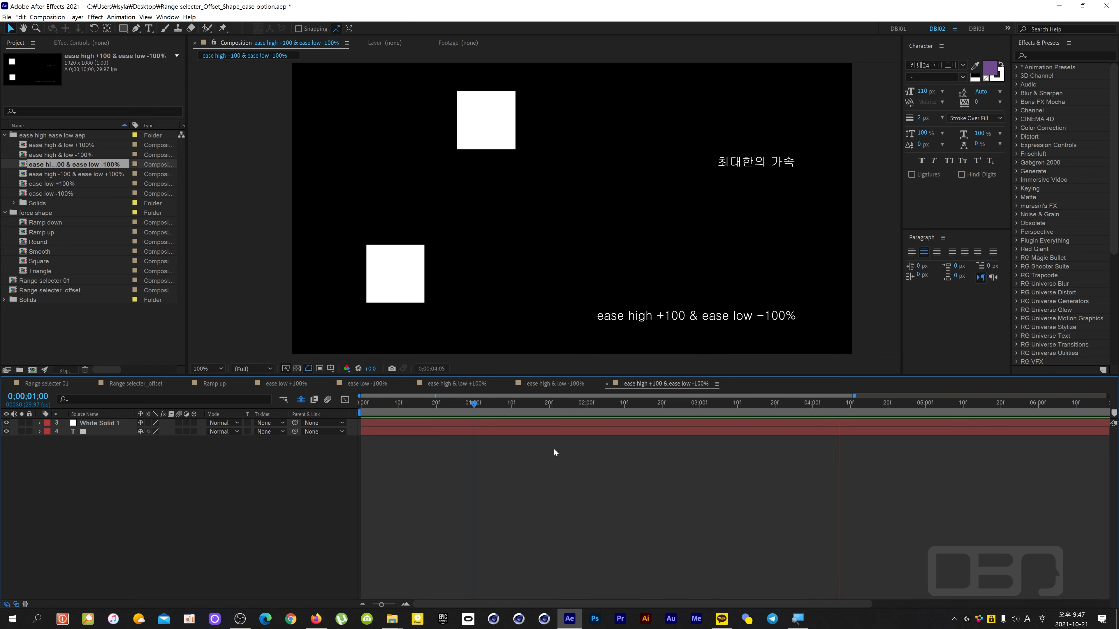
pyautogui.press('space')
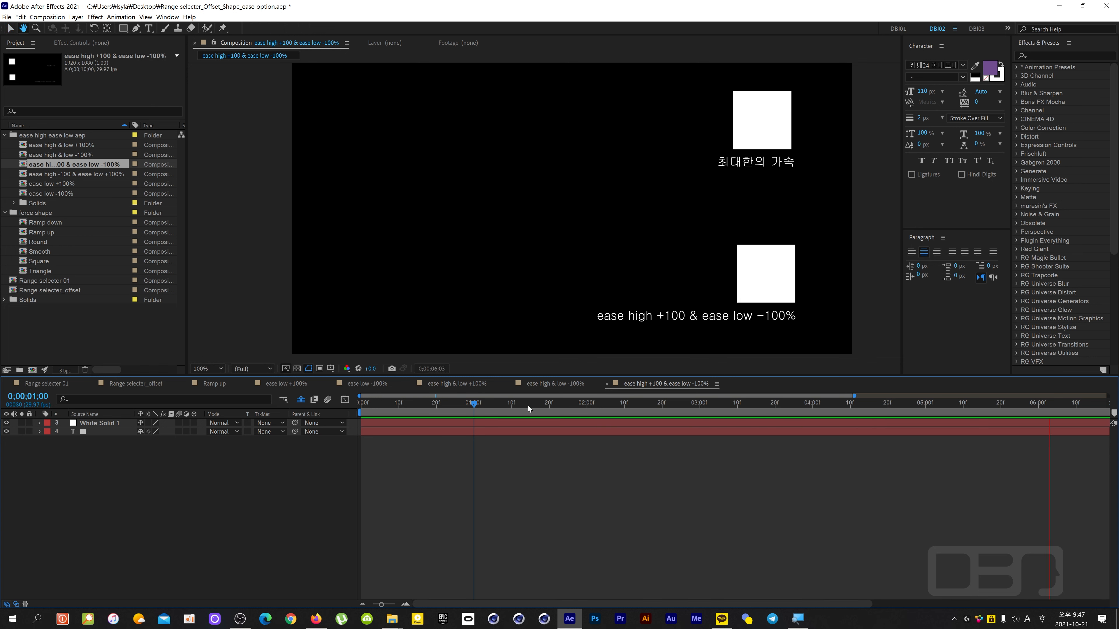
# - Replay the "ease high +100 & ease low -100%" animation from 0;00;00;26 and again from 0;00;01;06
pyautogui.hotkey('shift', 'pageup')
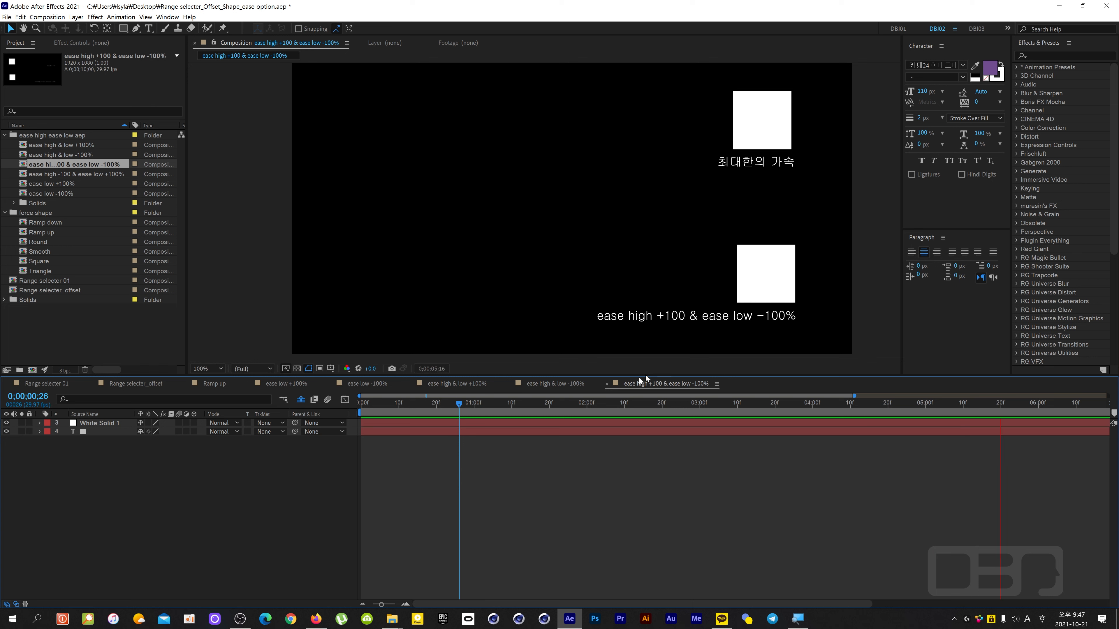
pyautogui.press('space')
pyautogui.click(497, 409)
pyautogui.press('space')
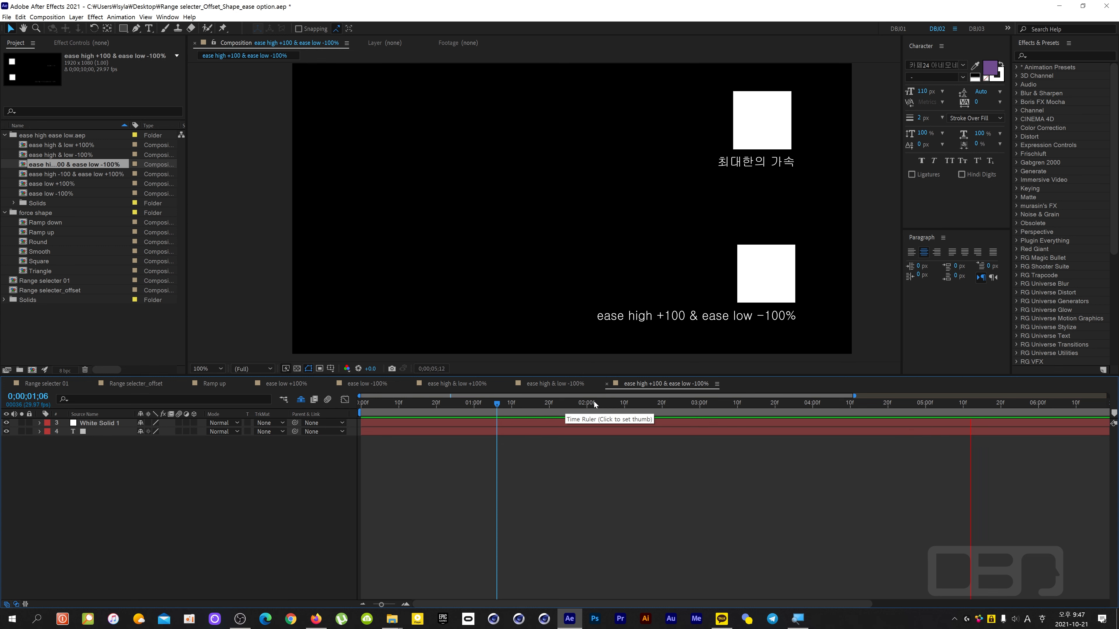
pyautogui.press('space')
# - Open the "ease high -100 & ease low +100%" composition and play it from 0;00;01;00
pyautogui.click(24, 176)
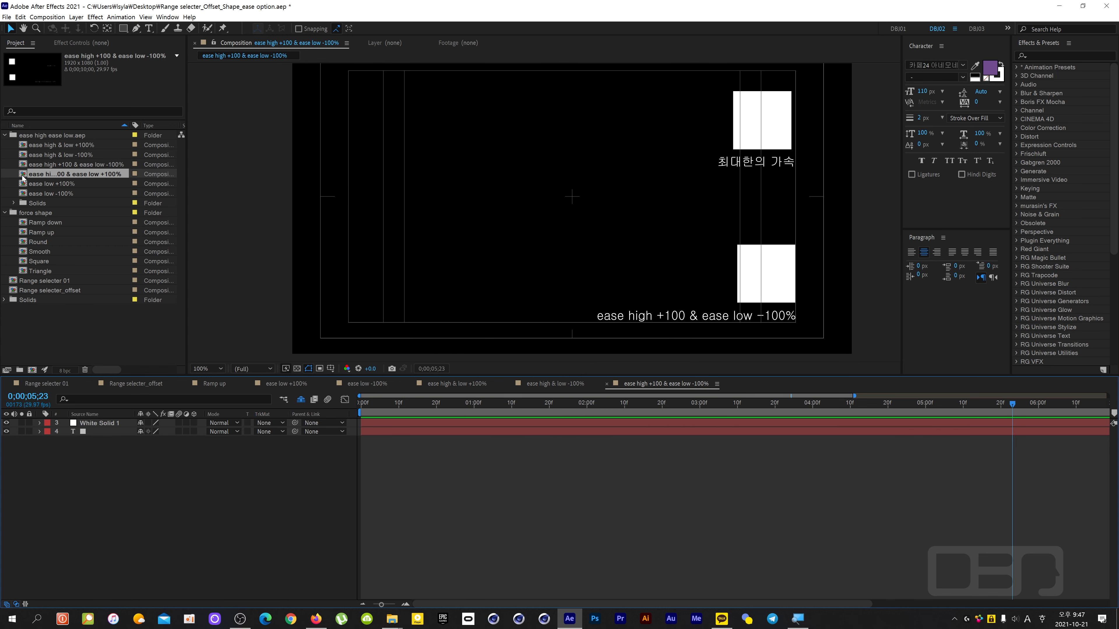
pyautogui.doubleClick(24, 175)
pyautogui.moveTo(554, 407)
pyautogui.mouseDown()
pyautogui.moveTo(496, 407)
pyautogui.moveTo(537, 407)
pyautogui.mouseUp()
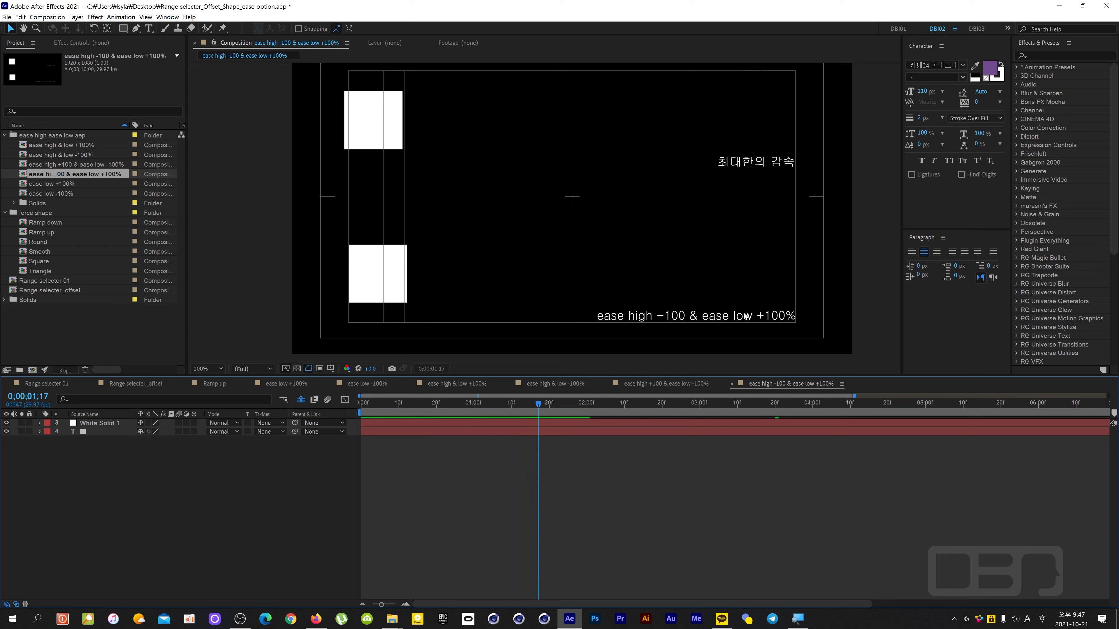
pyautogui.moveTo(471, 407); pyautogui.dragTo(474, 408)
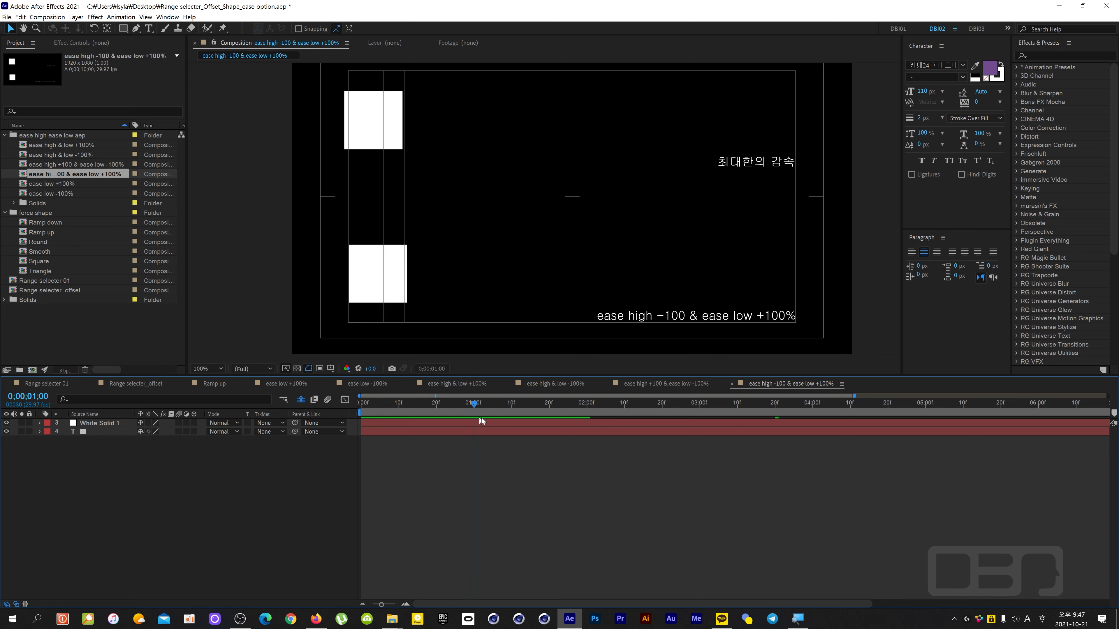
pyautogui.press('space')
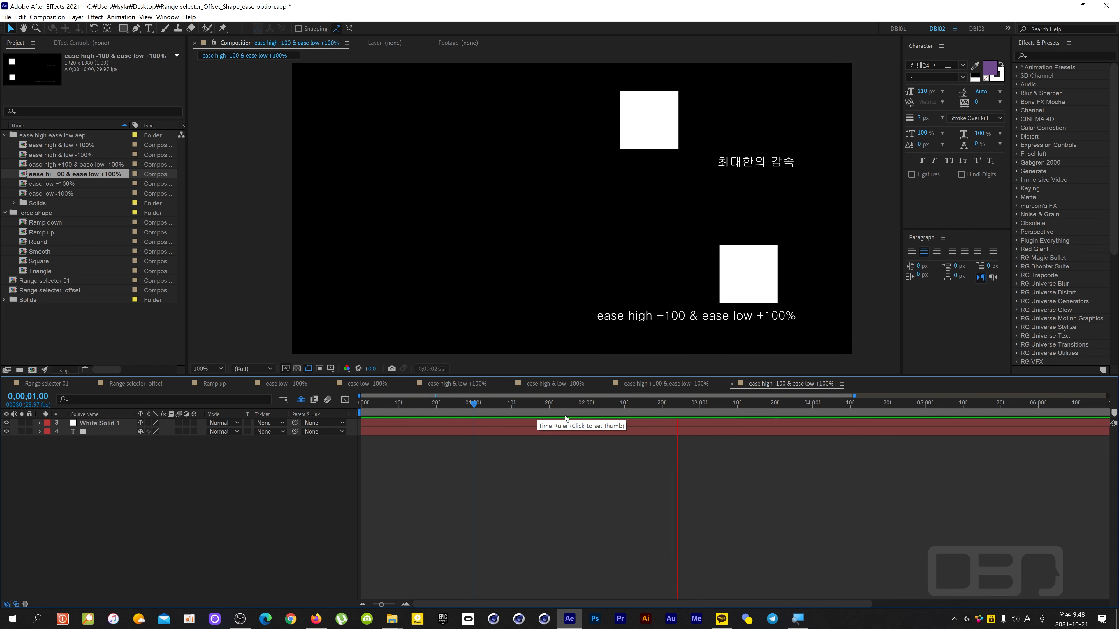
# - Replay the "ease high -100 & ease low +100%" animation from 0;00;00;21, then scrub through it and return to 0;00;01;03
pyautogui.moveTo(762, 407); pyautogui.dragTo(441, 425)
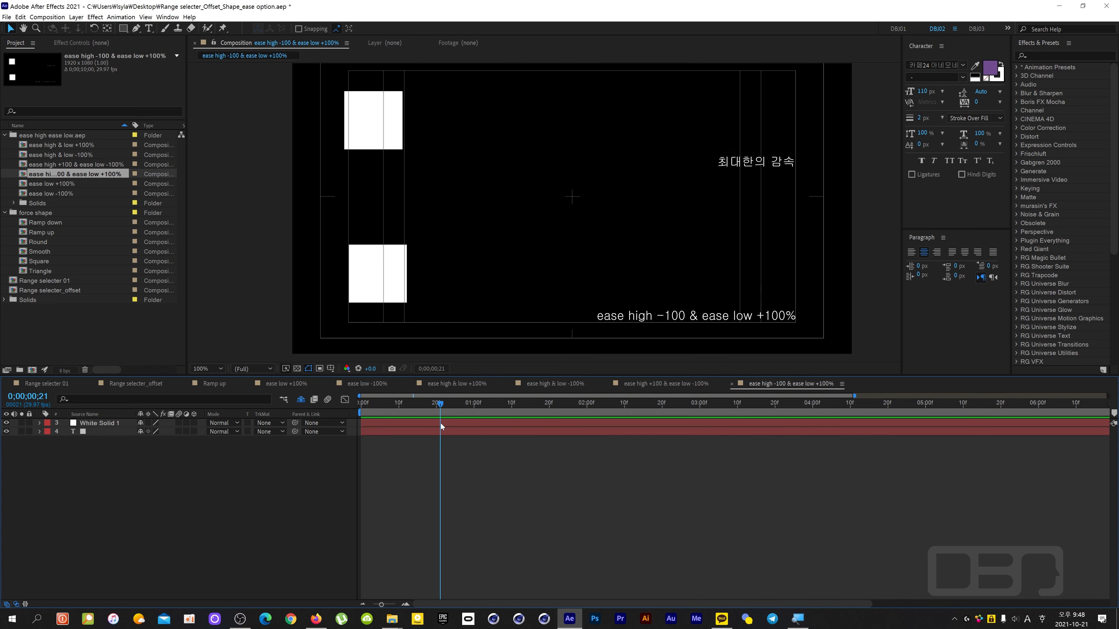
pyautogui.press('space')
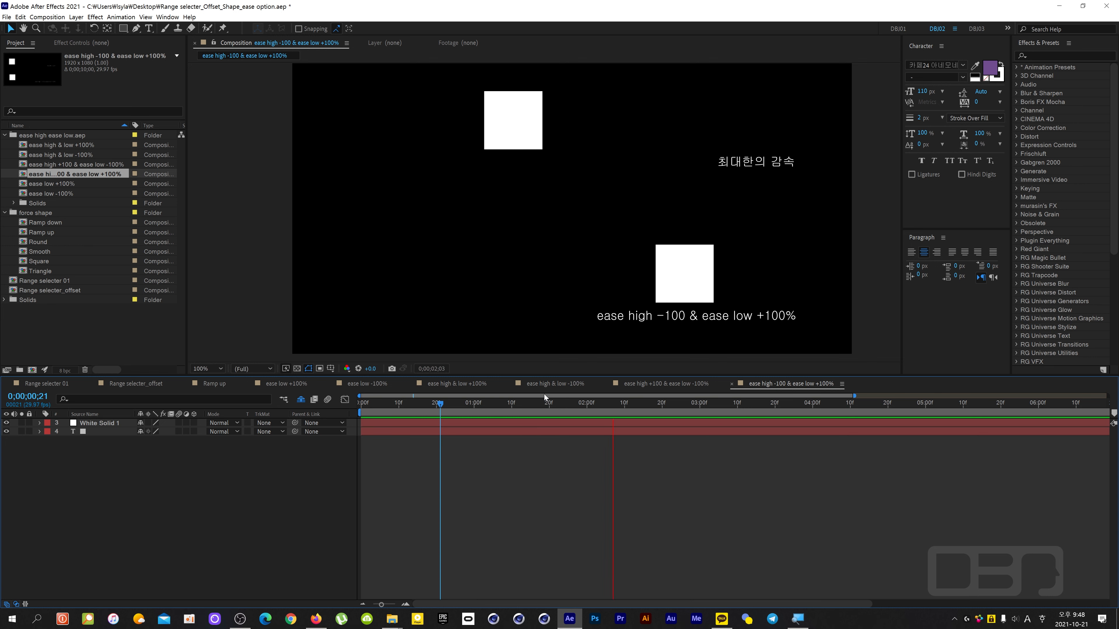
pyautogui.press('space')
pyautogui.moveTo(493, 410); pyautogui.dragTo(696, 417)
pyautogui.moveTo(553, 414); pyautogui.dragTo(485, 436)
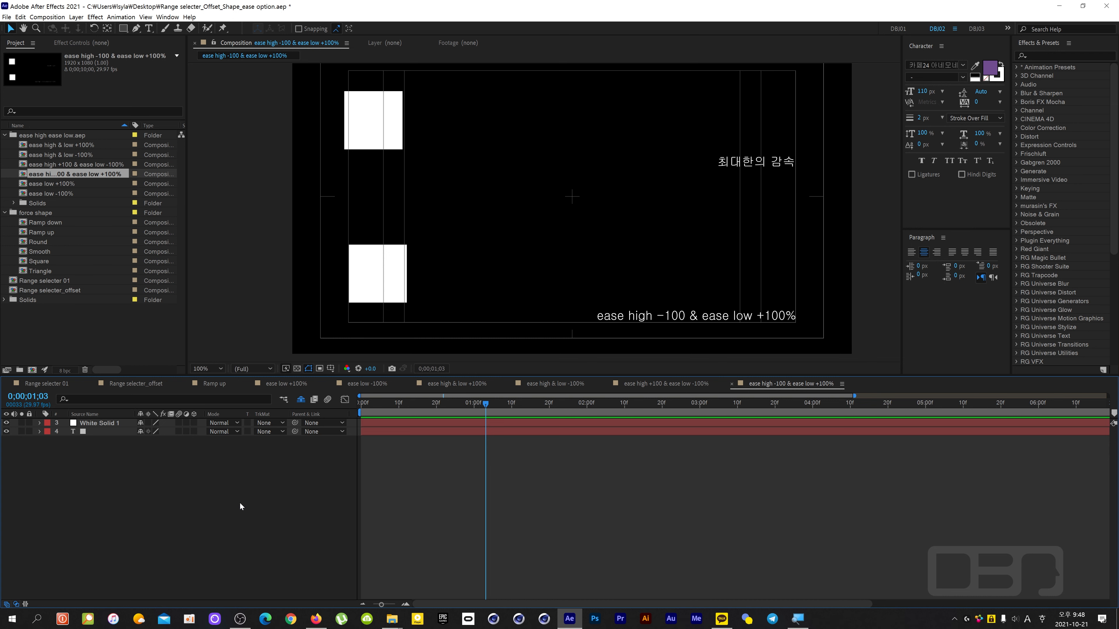
# - In the Range selecter_offset composition, keyframe Range Selector 1's Start at 0% at 0:00:00:00 and 100% at 0:00:04:00
pyautogui.click(153, 385)
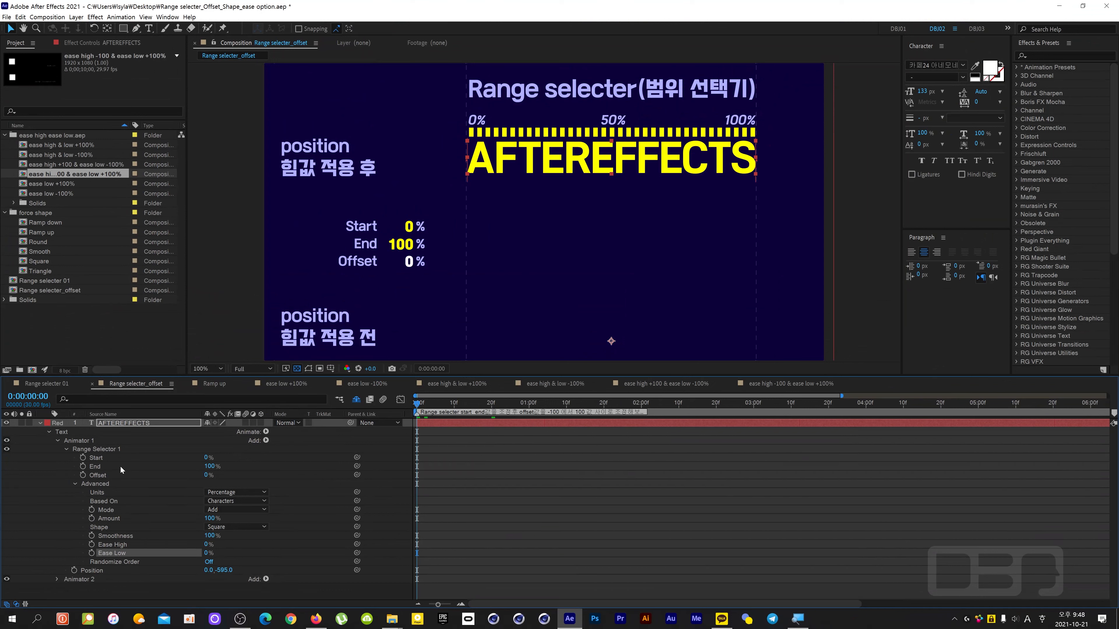
pyautogui.click(83, 457)
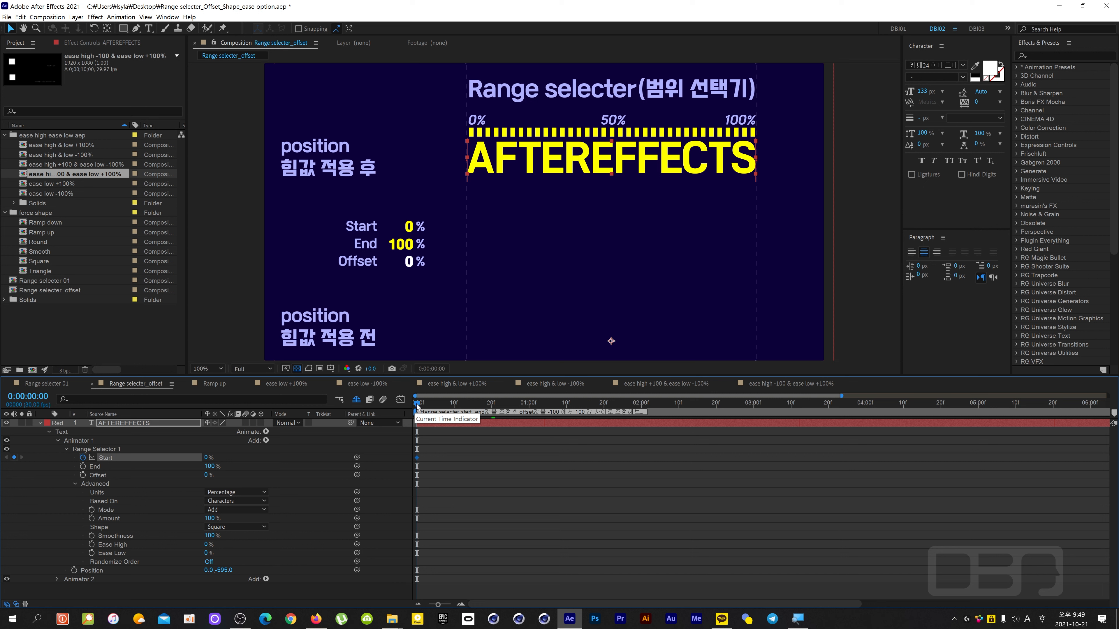
pyautogui.moveTo(417, 404); pyautogui.dragTo(1108, 396)
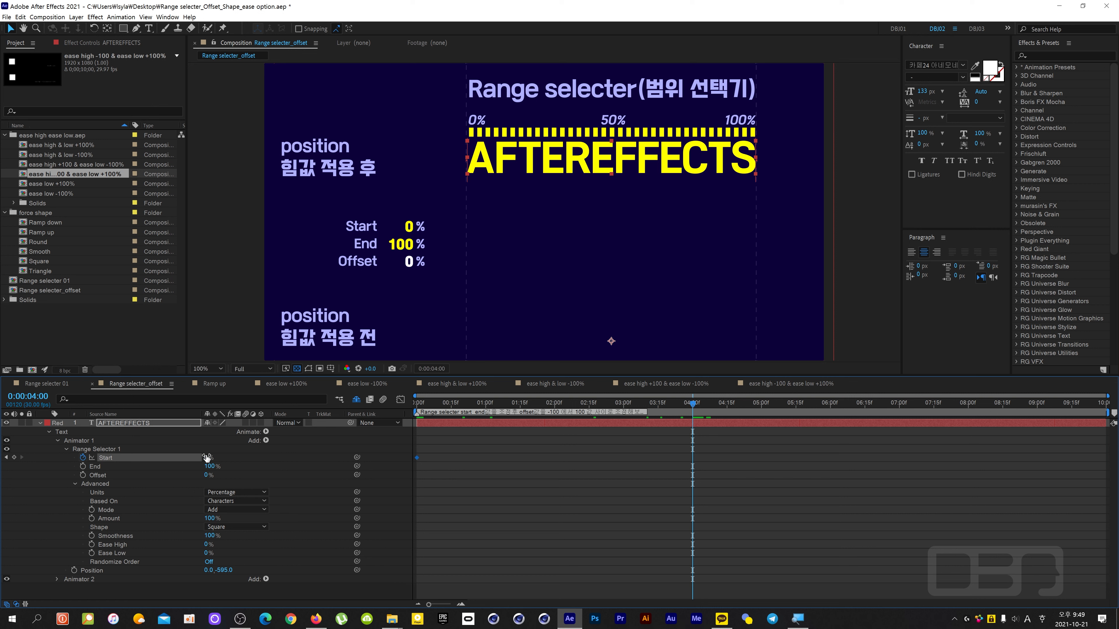
pyautogui.moveTo(202, 457); pyautogui.dragTo(214, 456)
pyautogui.moveTo(219, 452); pyautogui.dragTo(258, 449)
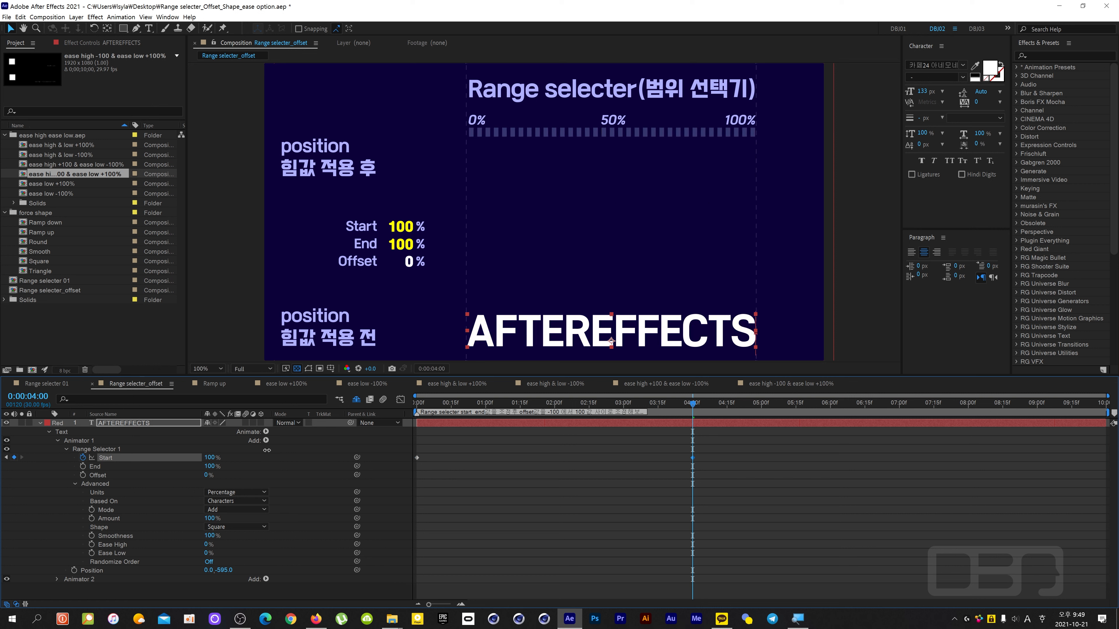
# - Play the Start animation from the beginning and scrub to 0:00:03:17 to examine how the last letters move
pyautogui.press('Home')
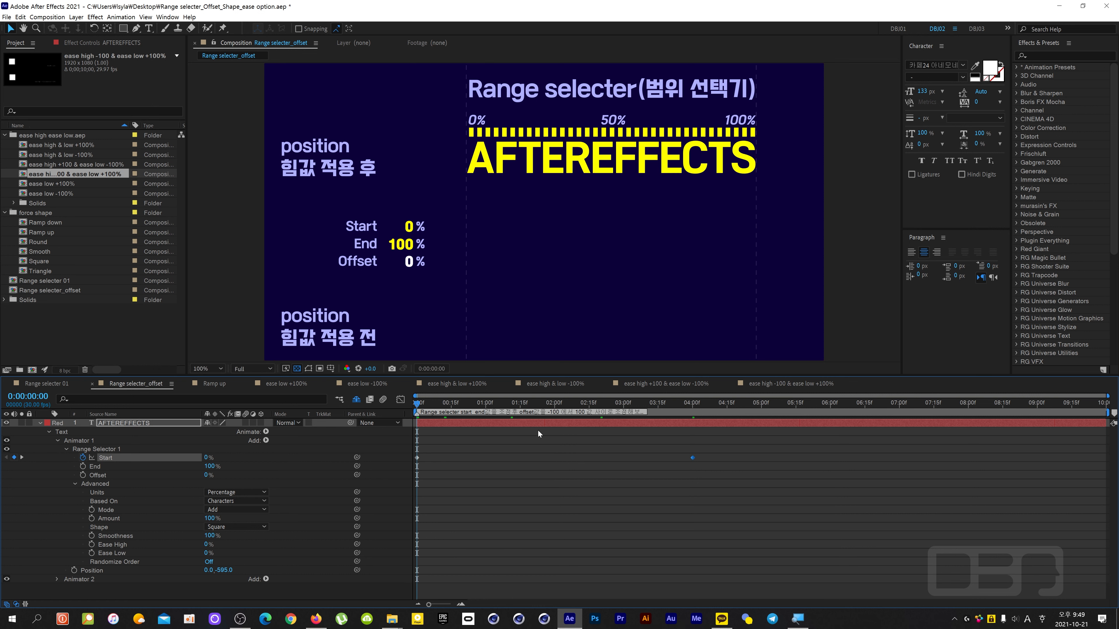
pyautogui.press('space')
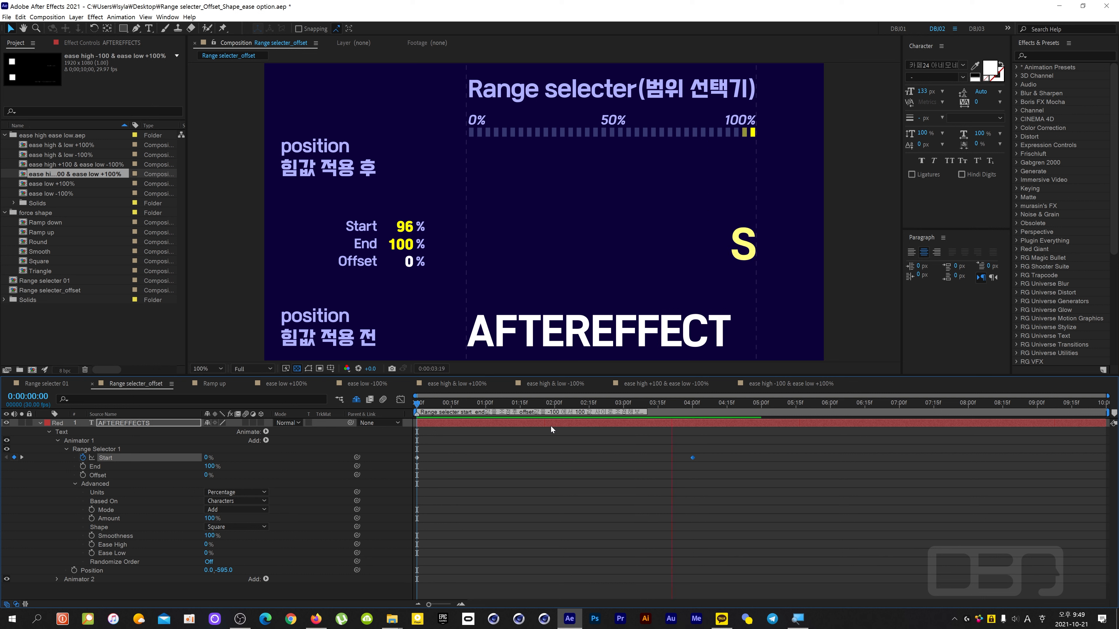
pyautogui.click(696, 403)
pyautogui.moveTo(695, 404); pyautogui.dragTo(661, 405)
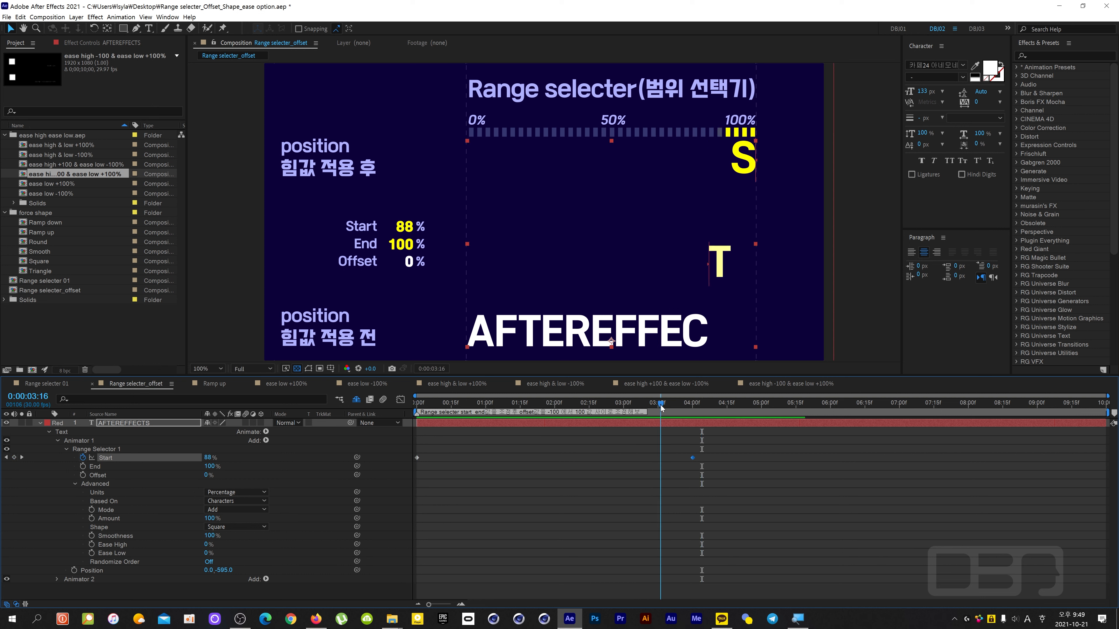
pyautogui.press('pagedown')
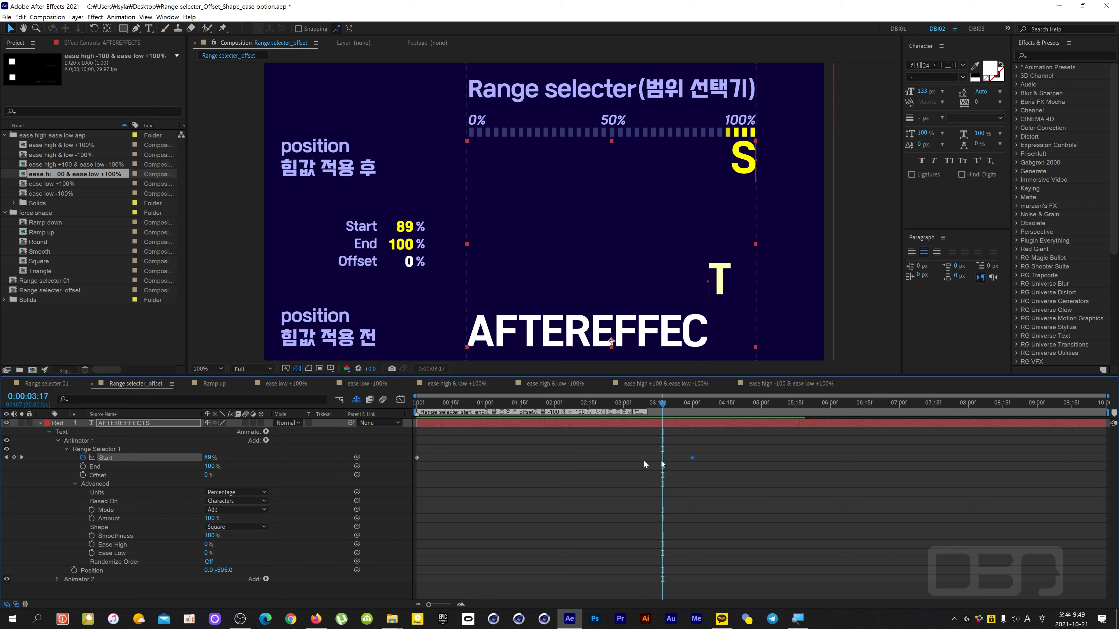
# - Set Range Selector 1's Ease Low to 100% and play the animation from the beginning
pyautogui.click(420, 458)
pyautogui.click(417, 457)
pyautogui.press('Home')
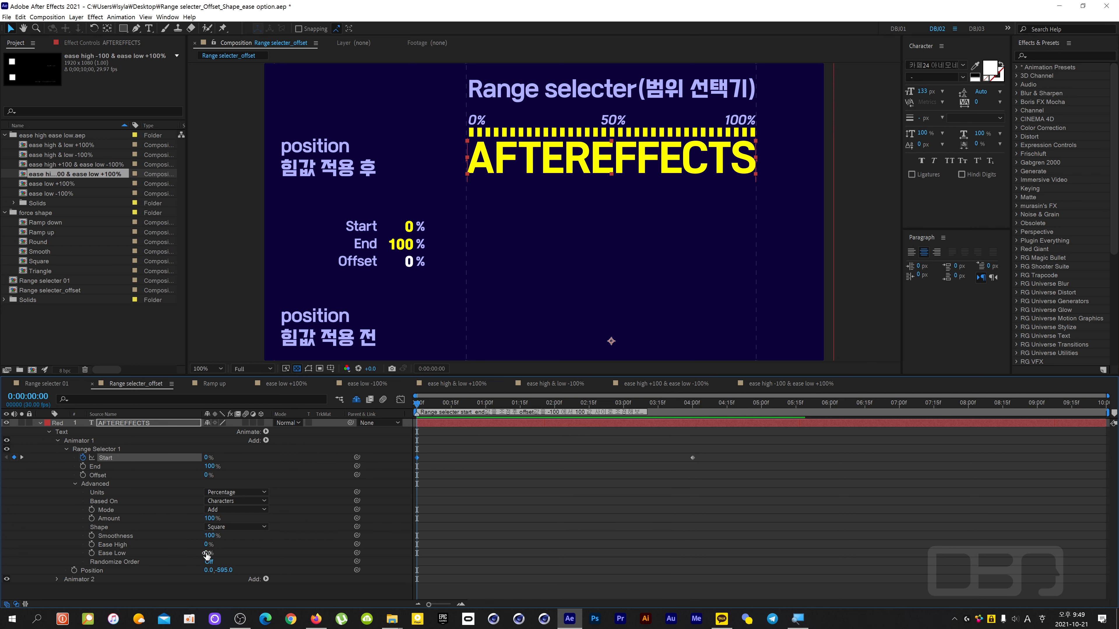
pyautogui.moveTo(207, 555); pyautogui.dragTo(352, 554)
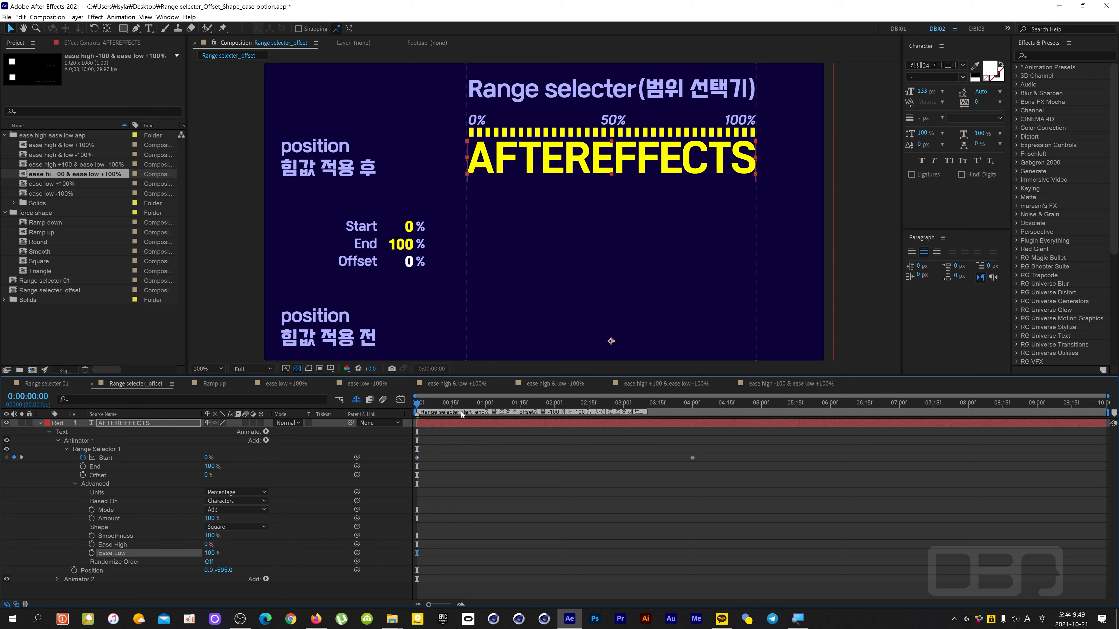
pyautogui.press('space')
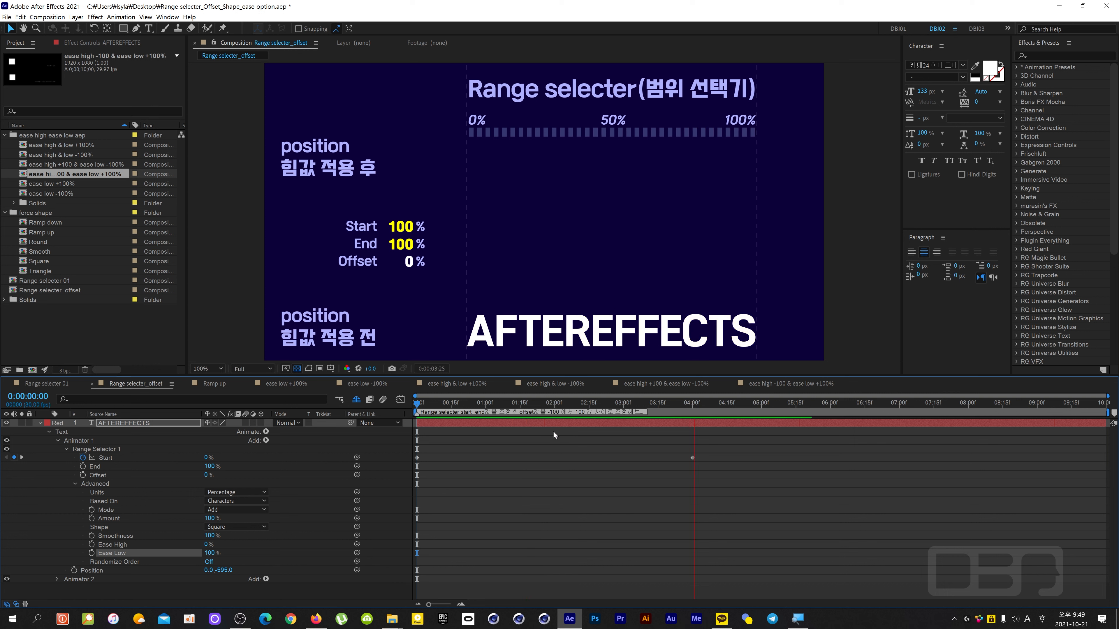
# - Move the 100% Start keyframe to about 0:00:07:00 and play the slower animation from the beginning
pyautogui.moveTo(751, 466); pyautogui.dragTo(899, 455)
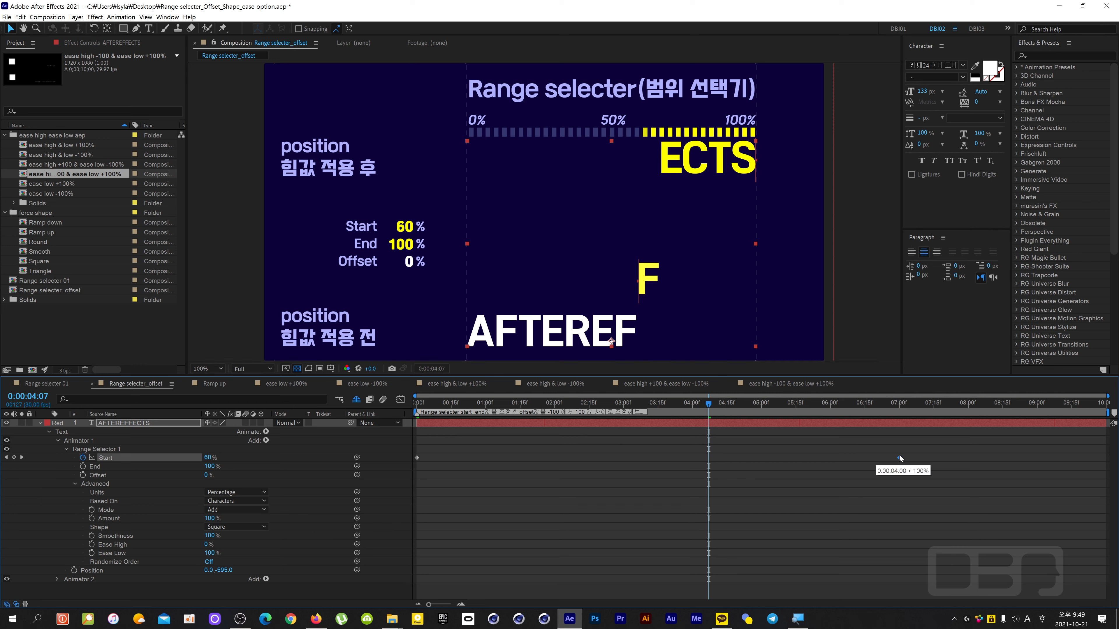
pyautogui.click(425, 403)
pyautogui.press('space')
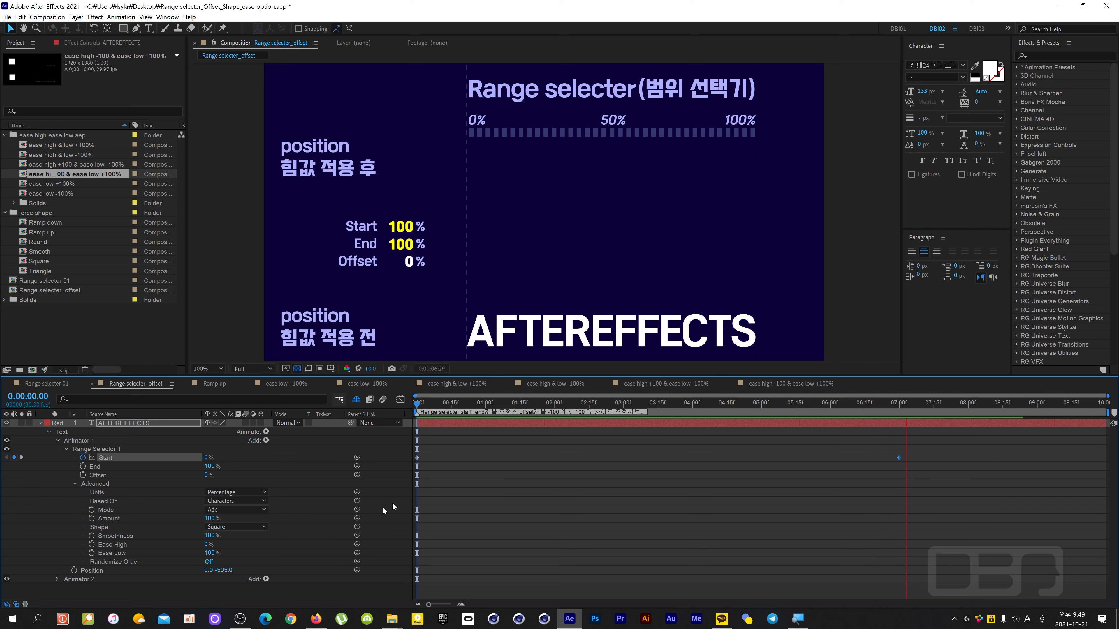
# - Set Range Selector 1's Ease Low to 0% and play the animation from the beginning
pyautogui.click(211, 553)
pyautogui.click(212, 553)
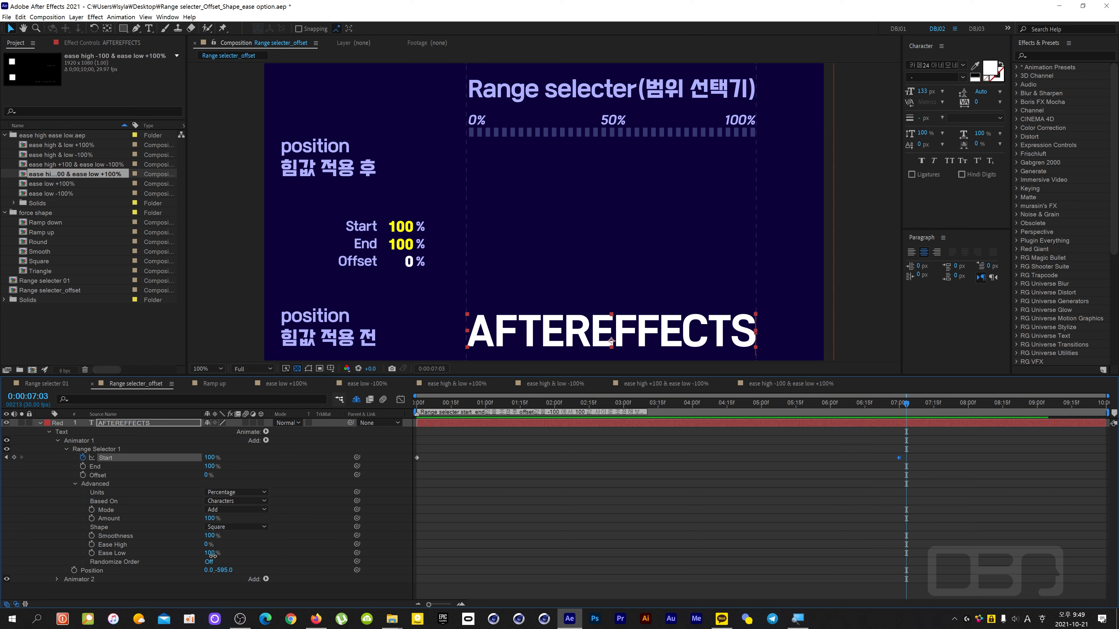
pyautogui.write('0')
pyautogui.click(274, 553)
pyautogui.press('Home')
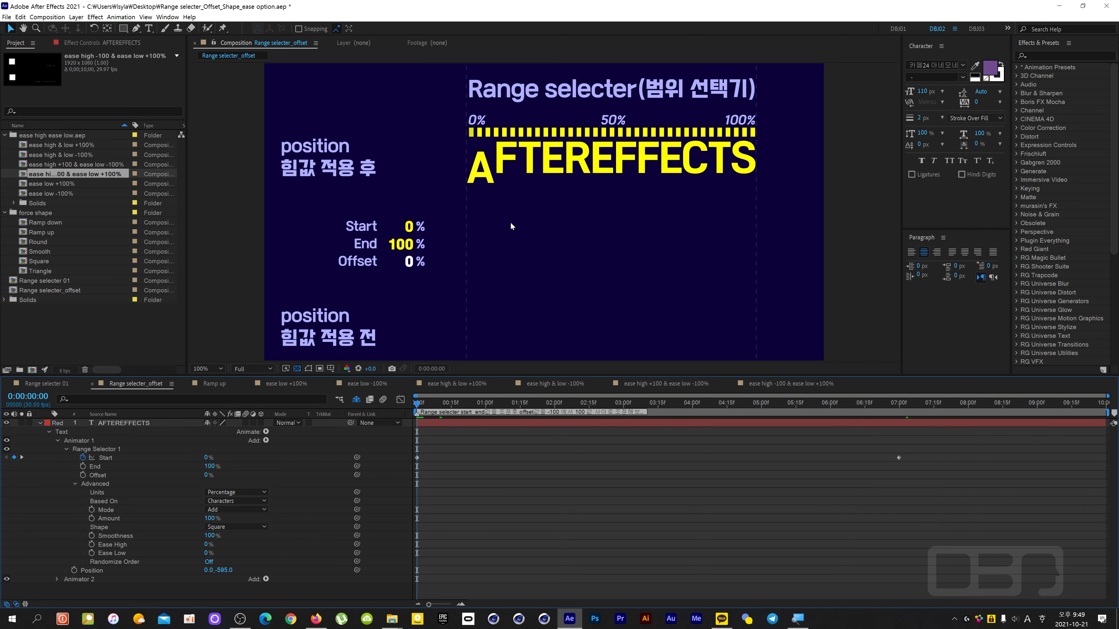
pyautogui.press('space')
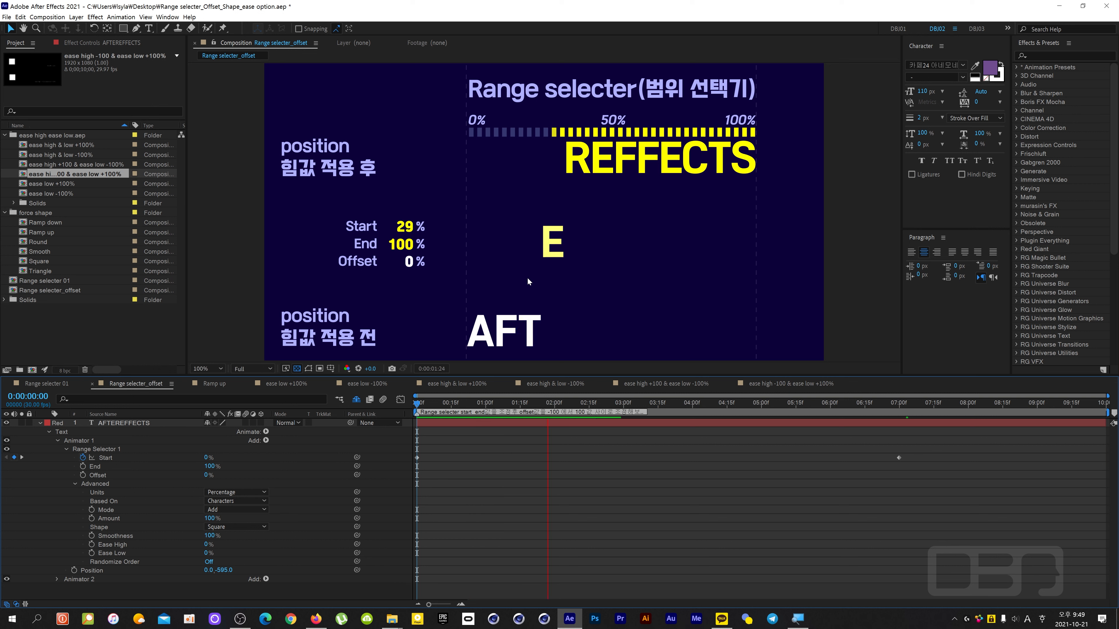
# - Set Range Selector 1's Ease Low back to 100% and replay the animation from the beginning to compare the letter movement
pyautogui.moveTo(207, 553); pyautogui.dragTo(502, 543)
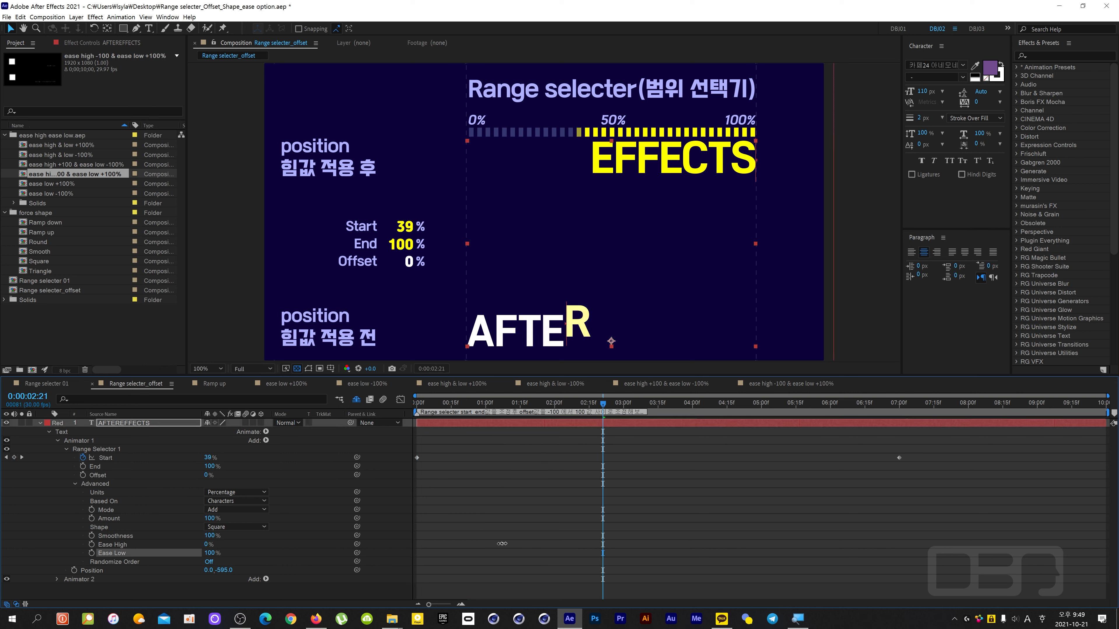
pyautogui.press('Home')
pyautogui.press('space')
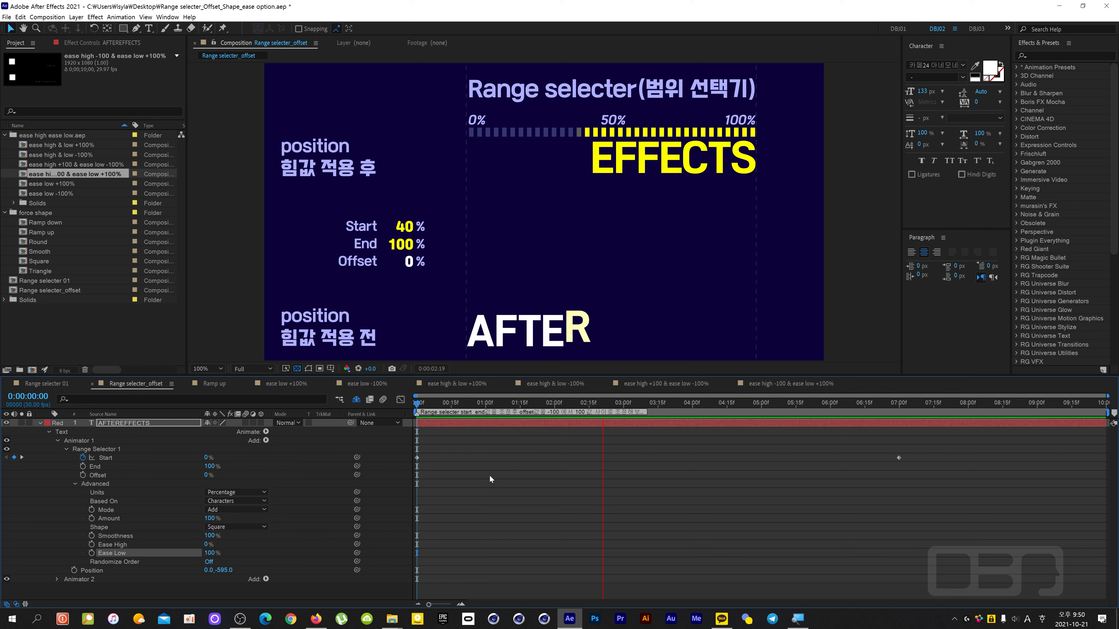
pyautogui.press('space')
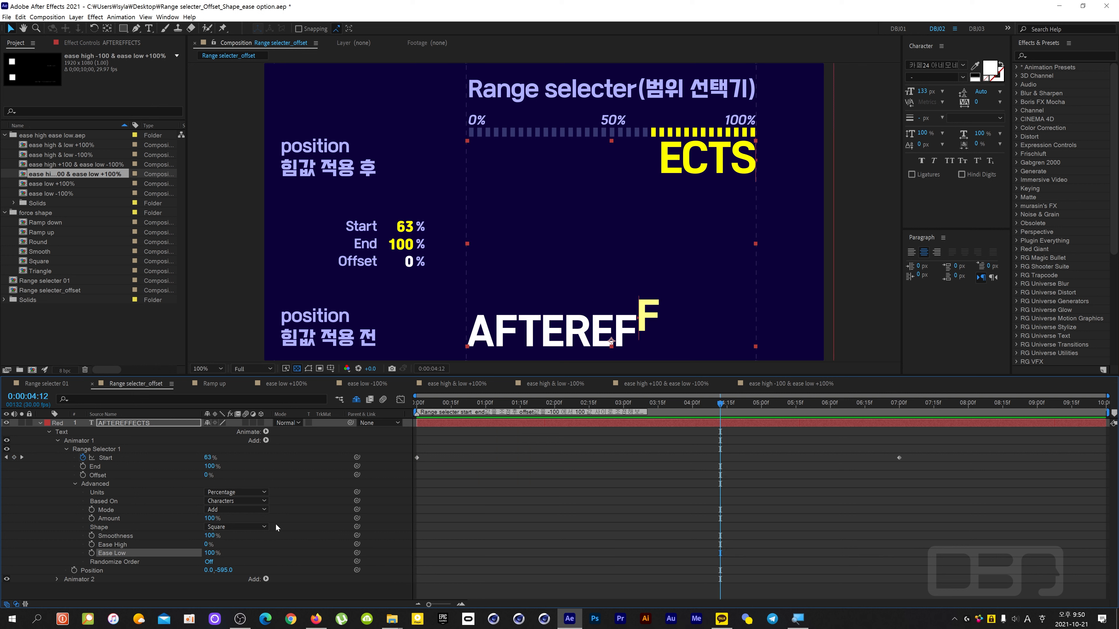
# - Try Ease Low at -100%, playing the animation from the beginning, and undo the change
pyautogui.moveTo(215, 558); pyautogui.dragTo(126, 557)
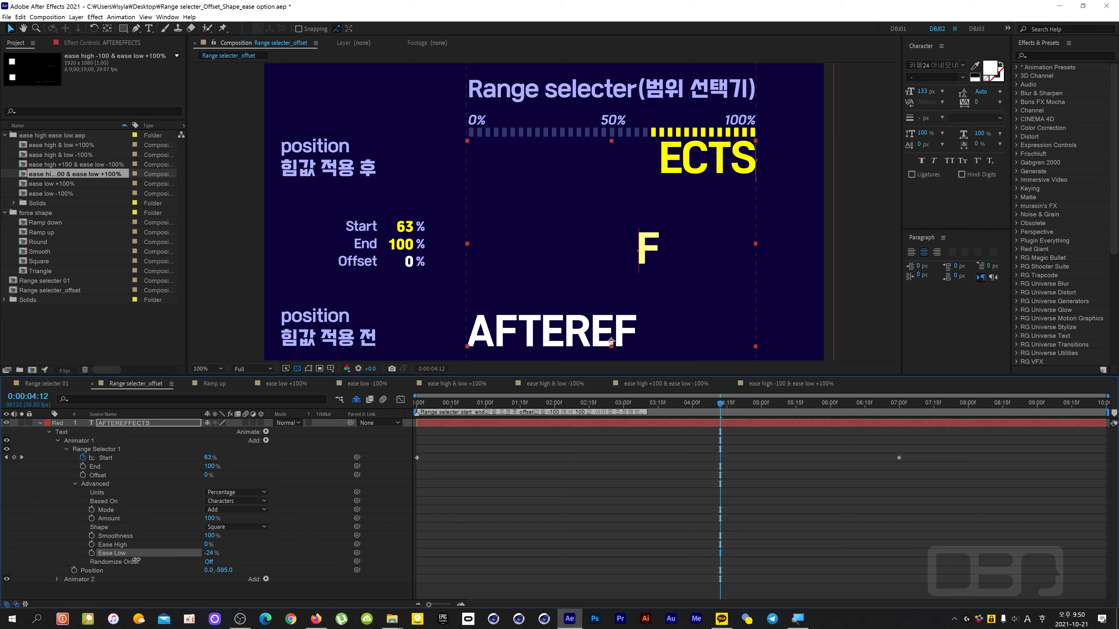
pyautogui.click(454, 410)
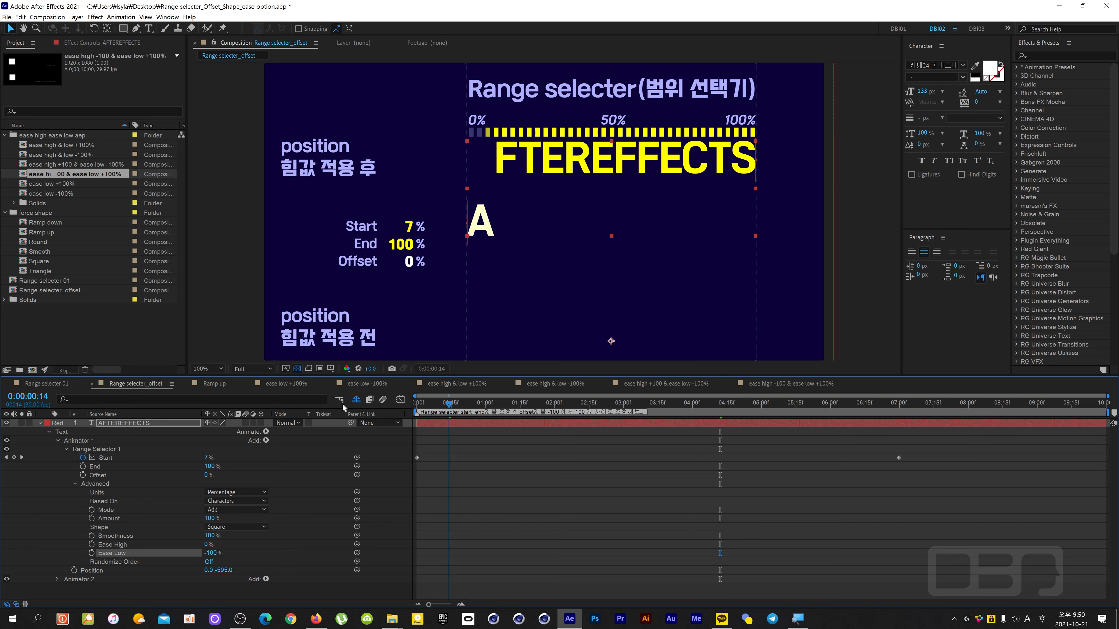
pyautogui.press('Home')
pyautogui.press('space')
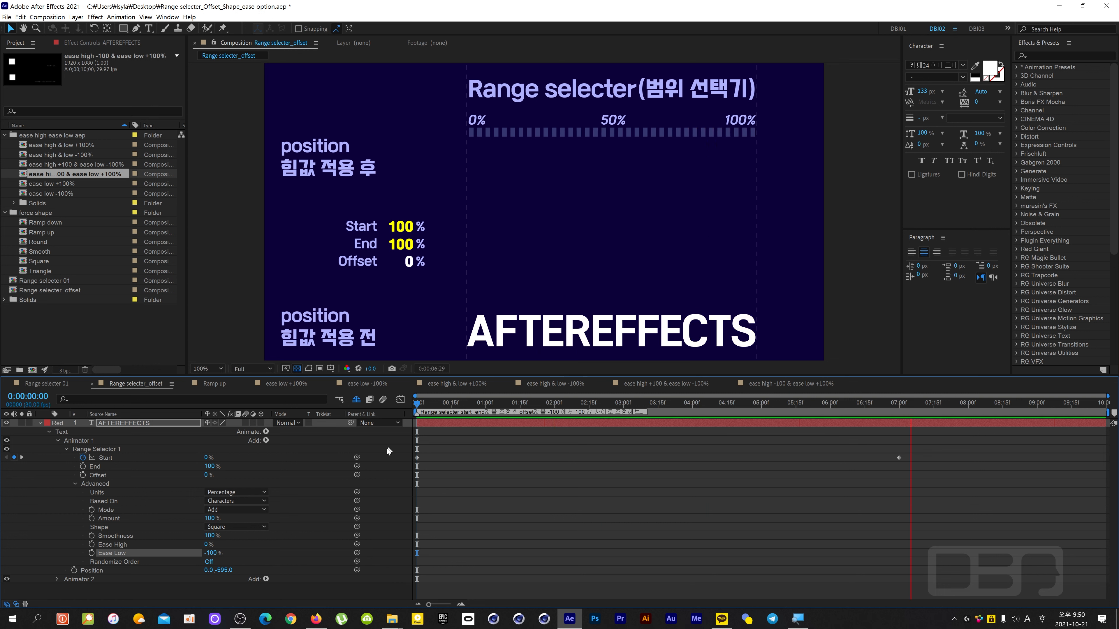
pyautogui.press('space')
pyautogui.hotkey('ctrl', 'z')
# - Set Range Selector 1's Ease Low to 0% and Ease High to -100%, and play the animation from the beginning
pyautogui.click(210, 553)
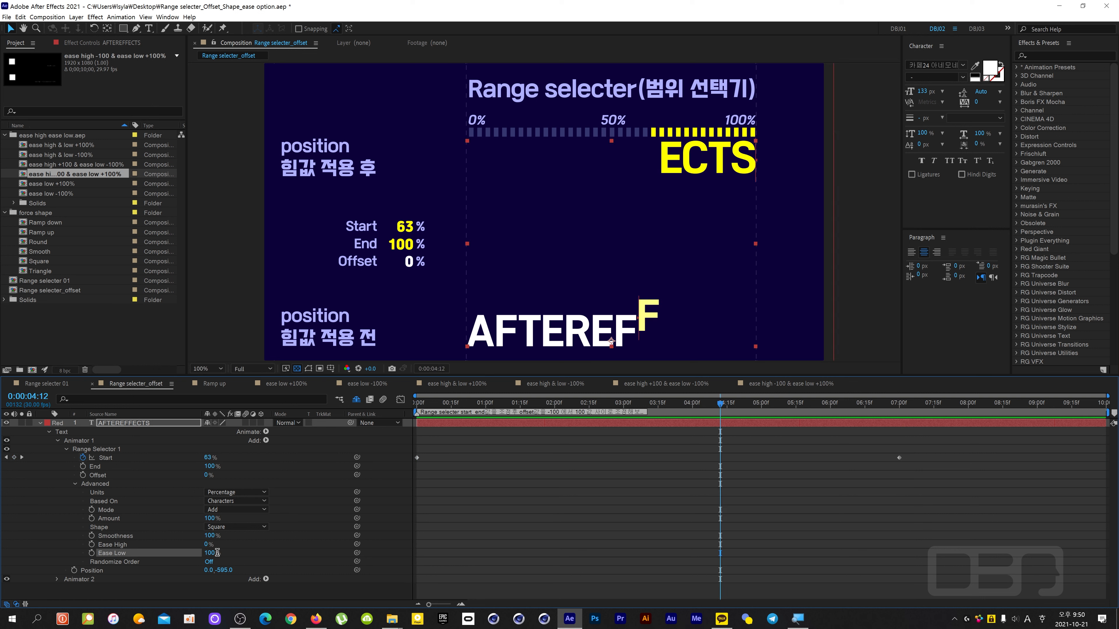
pyautogui.write('0')
pyautogui.press('Return')
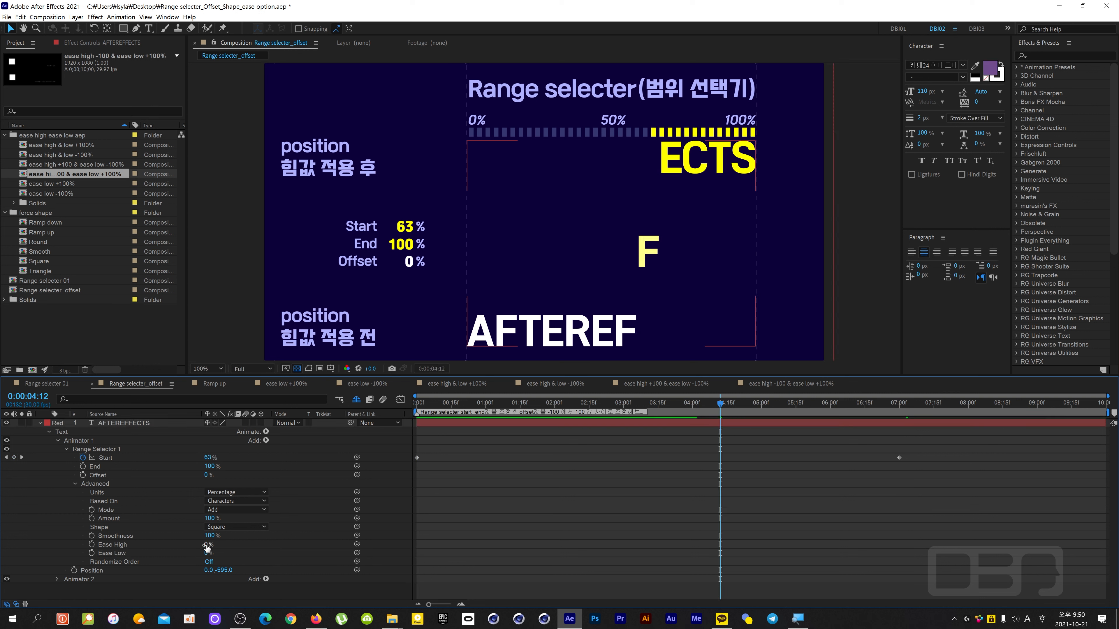
pyautogui.moveTo(207, 547); pyautogui.dragTo(60, 548)
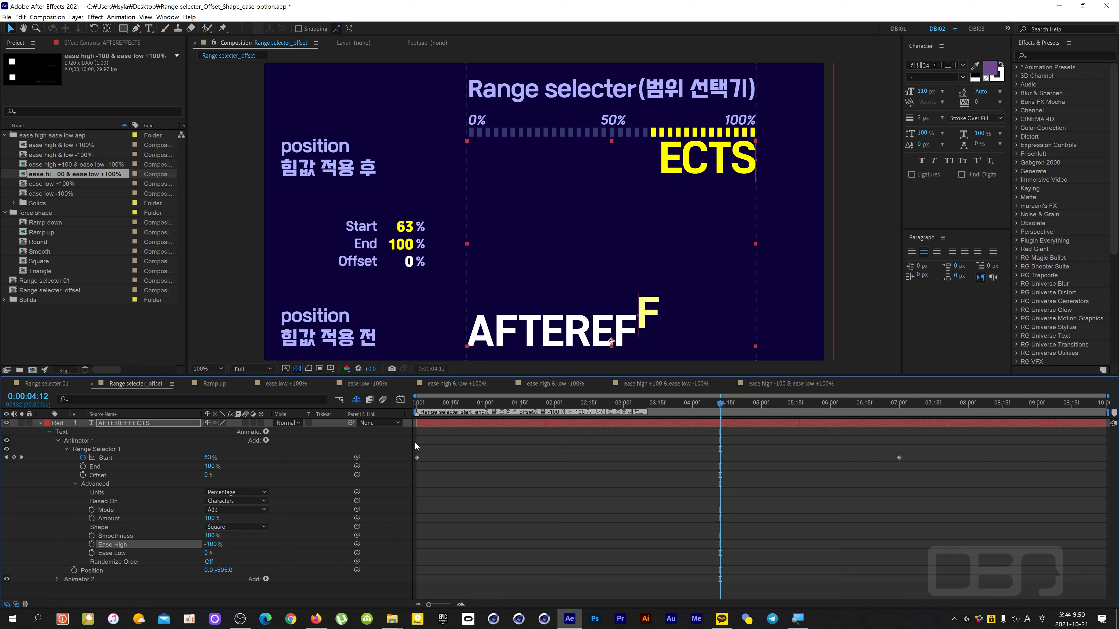
pyautogui.press('Home')
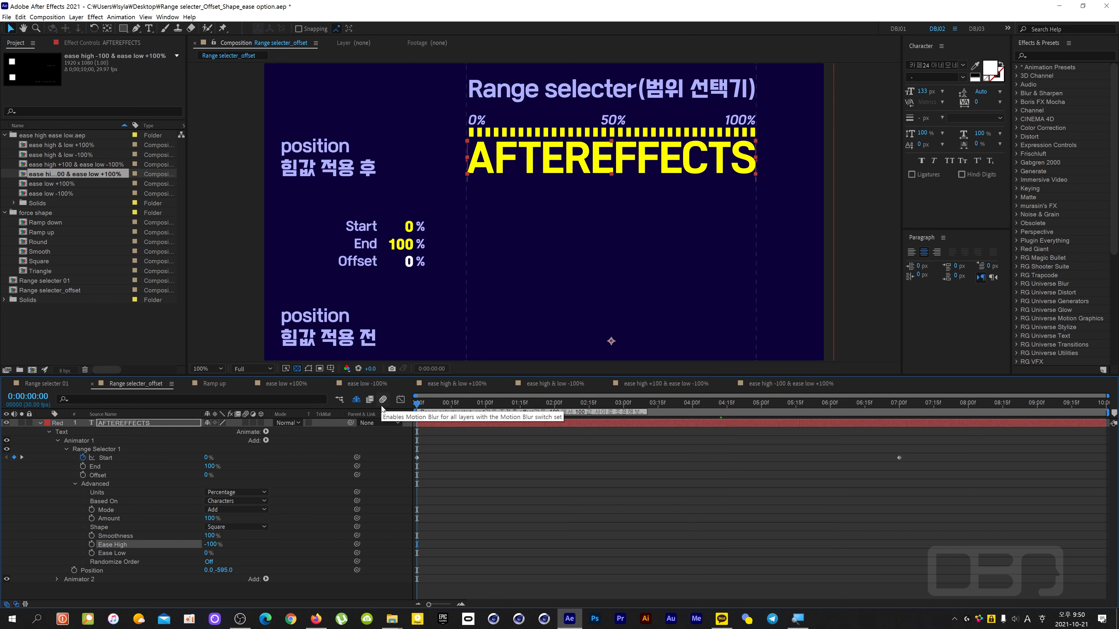
pyautogui.press('space')
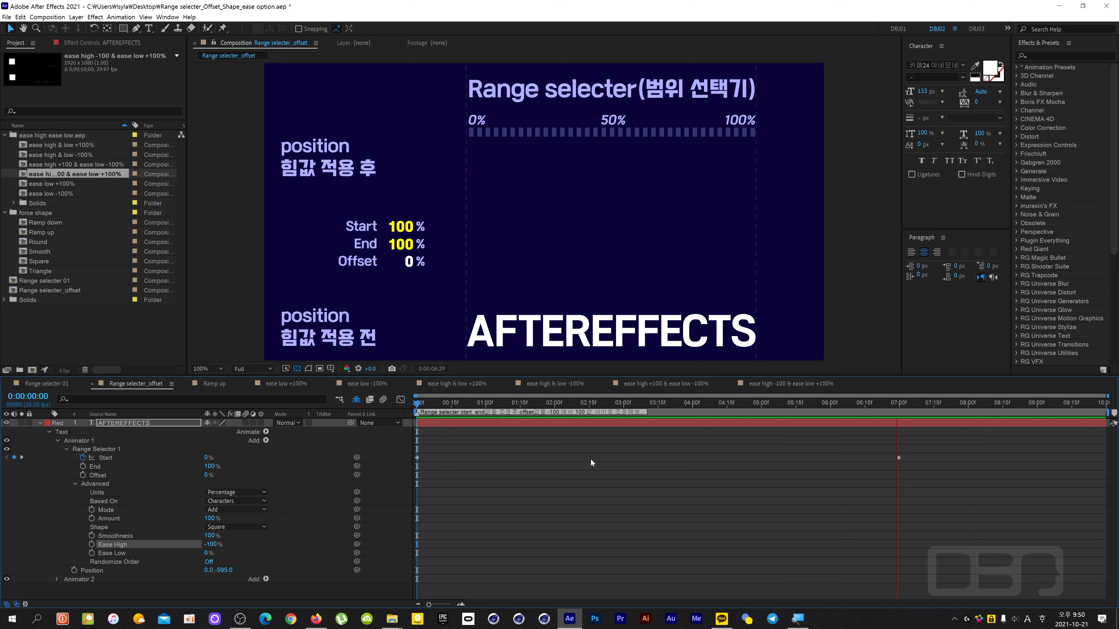
pyautogui.press('space')
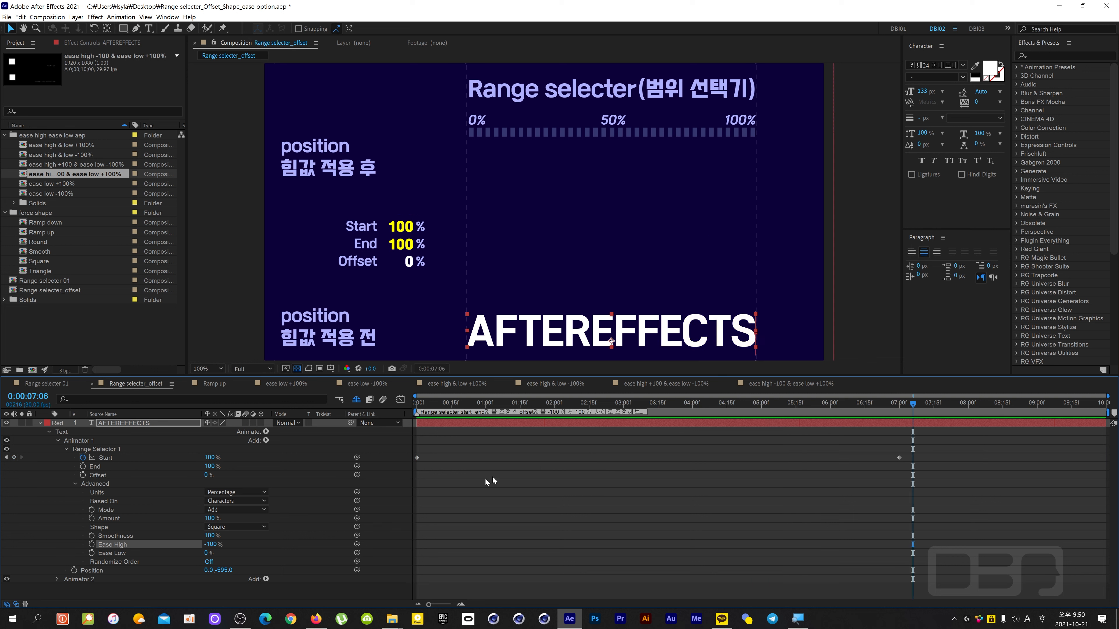
# - Create a 1920 x 1080, 30 fps, 10-second composition named Comp 1 and turn off its transparency grid
pyautogui.hotkey('ctrl', 'n')
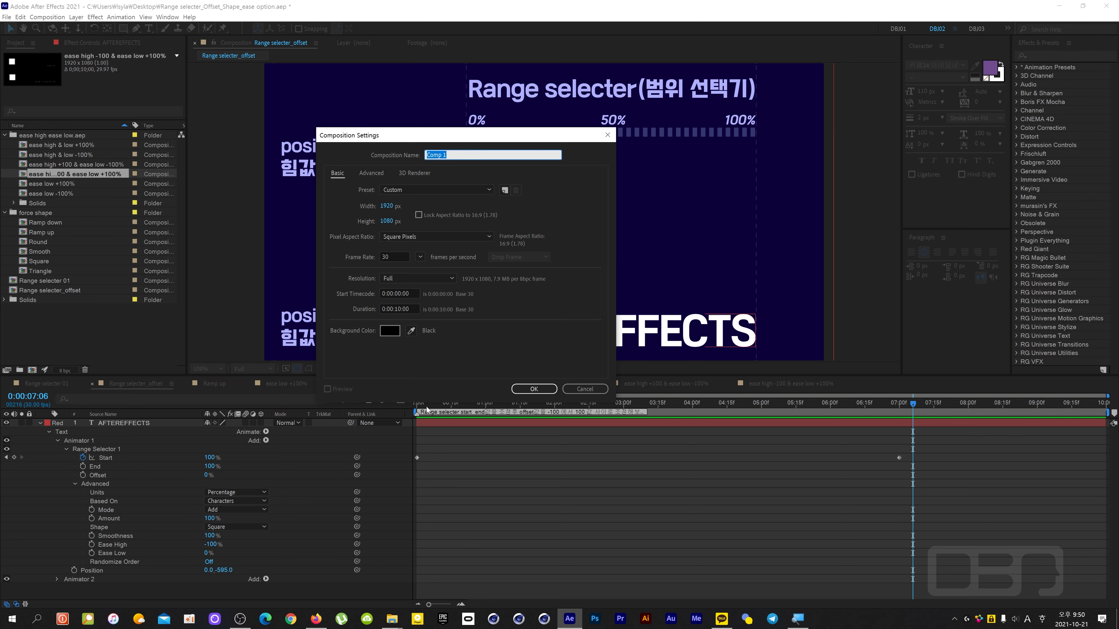
pyautogui.click(534, 389)
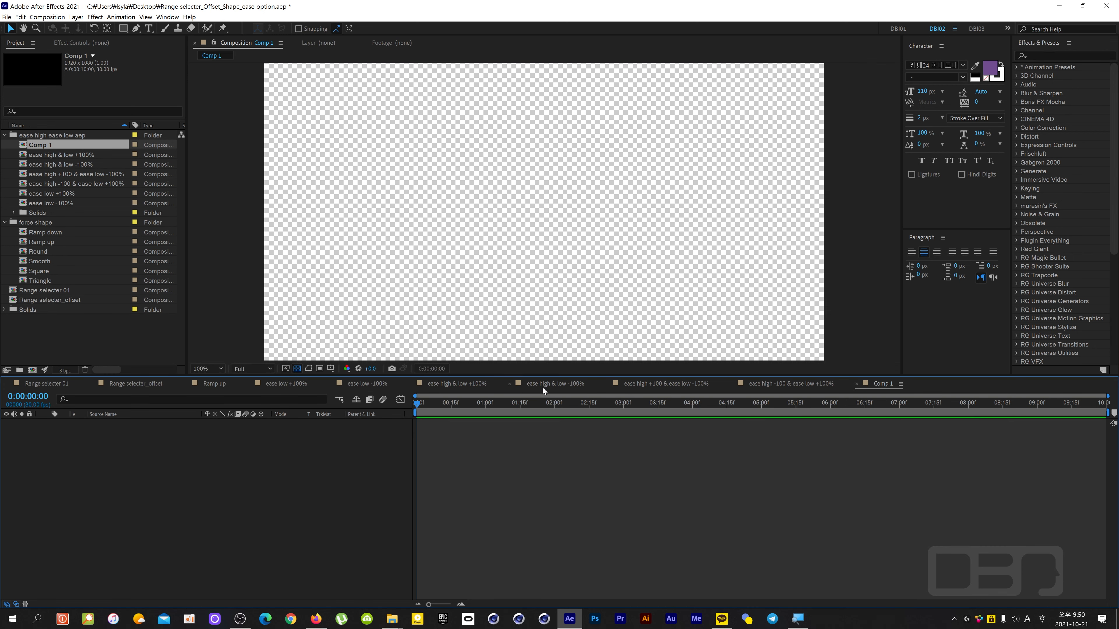
pyautogui.click(295, 370)
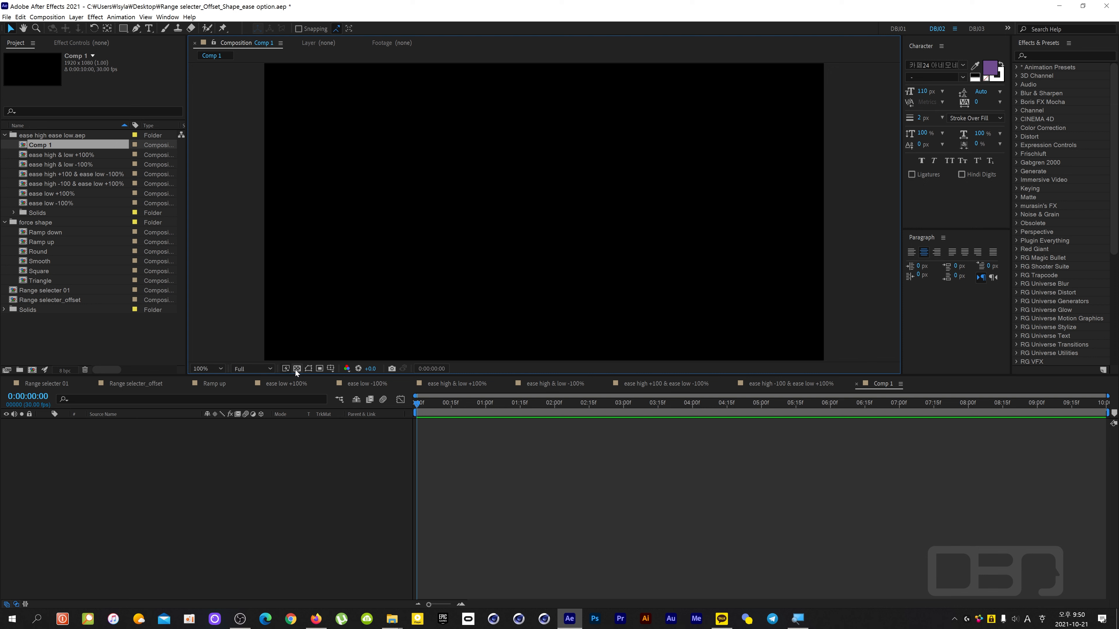
# - Add a text layer reading AFTEREFFECTS to Comp 1
pyautogui.rightClick(307, 481)
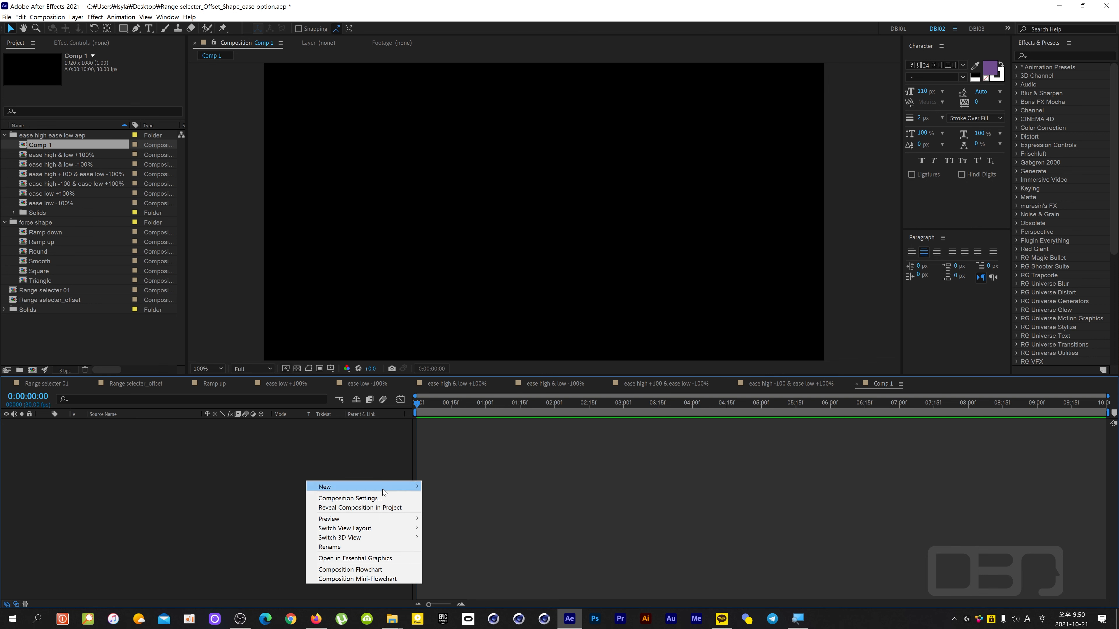
pyautogui.moveTo(382, 489)
pyautogui.click(440, 497)
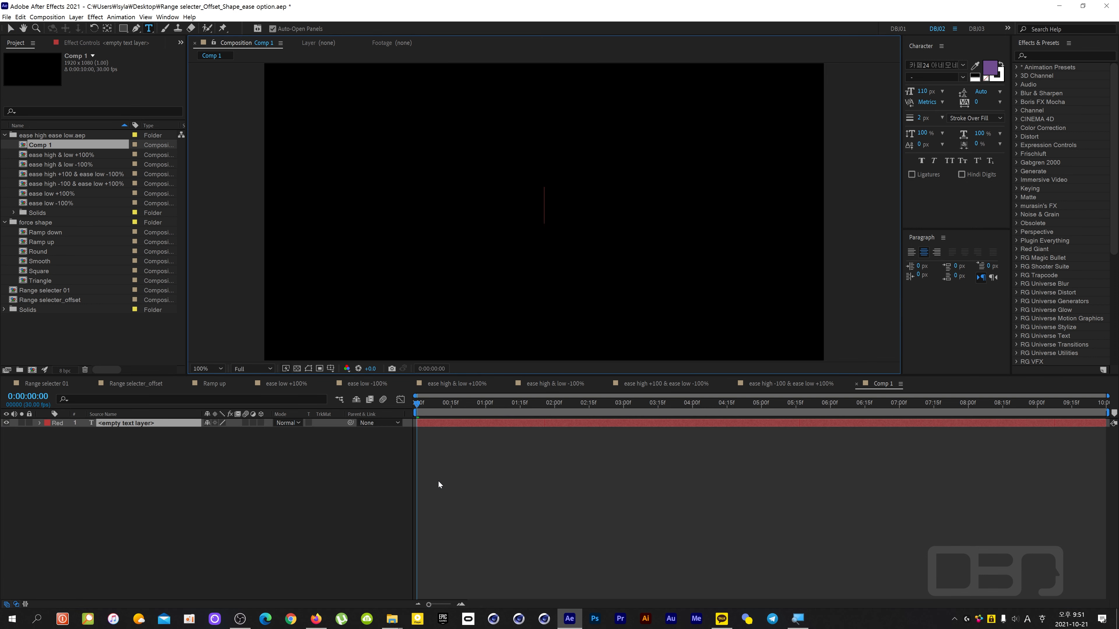
pyautogui.write('AFTER')
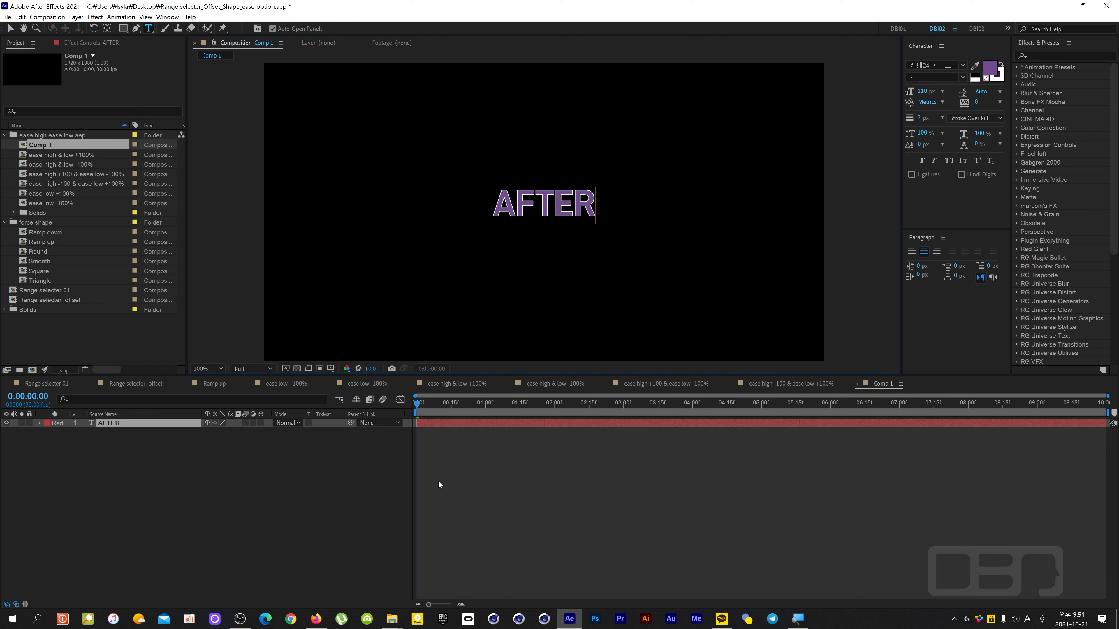
pyautogui.write('EFFECTS')
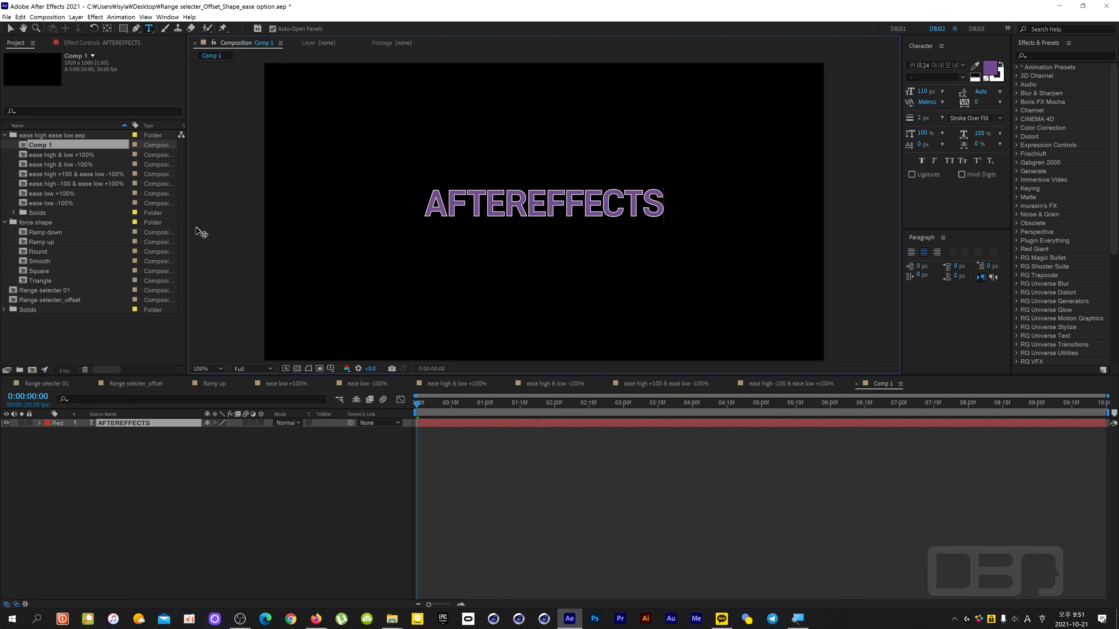
pyautogui.click(133, 423)
# - Add a Position animator to the AFTEREFFECTS text, set its Position to 0.0, -598.0 and expand Range Selector 1
pyautogui.click(41, 423)
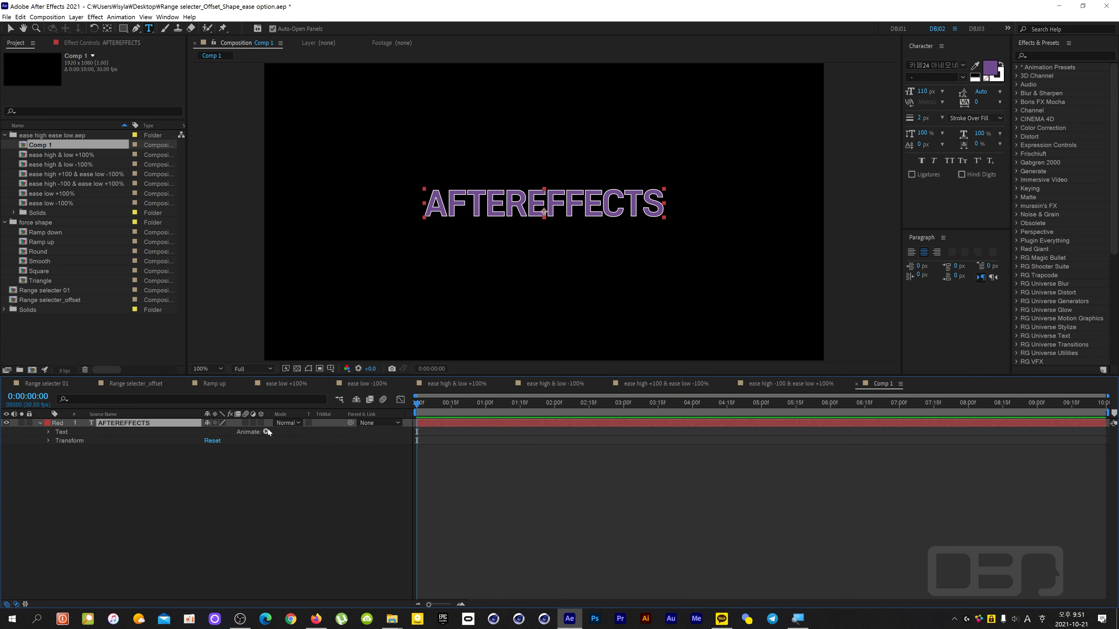
pyautogui.click(267, 432)
pyautogui.click(281, 456)
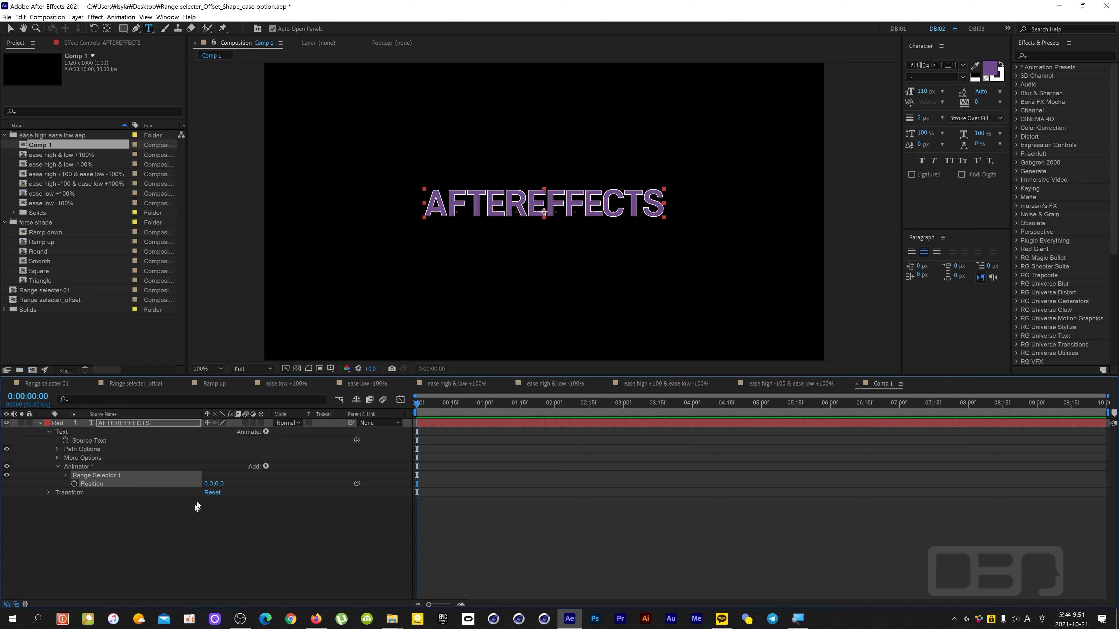
pyautogui.moveTo(222, 486); pyautogui.dragTo(193, 476)
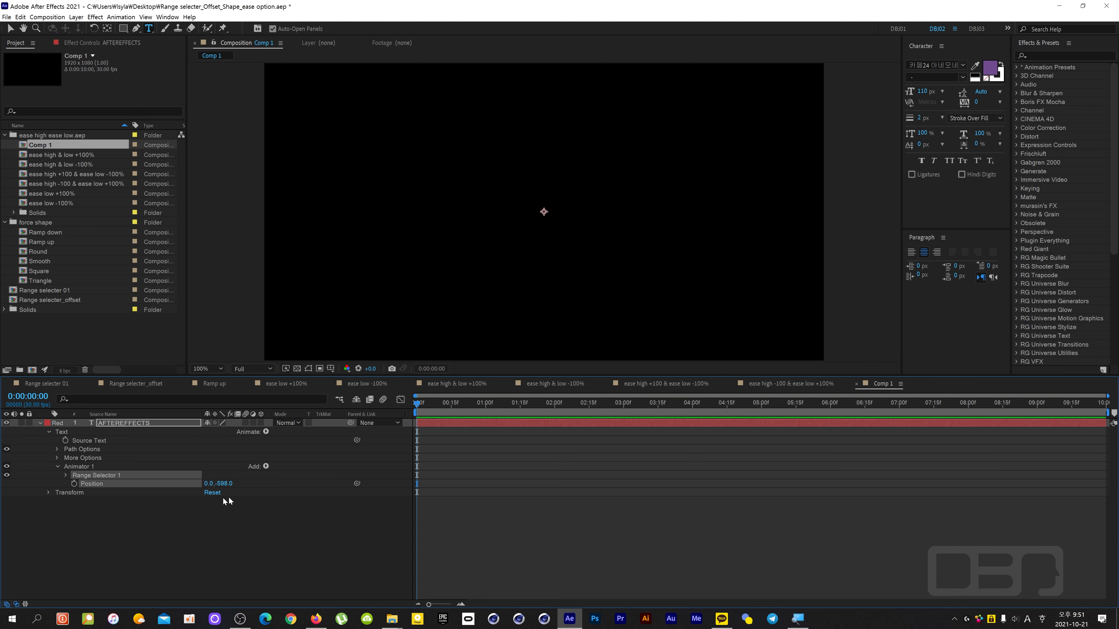
pyautogui.click(269, 501)
pyautogui.click(66, 475)
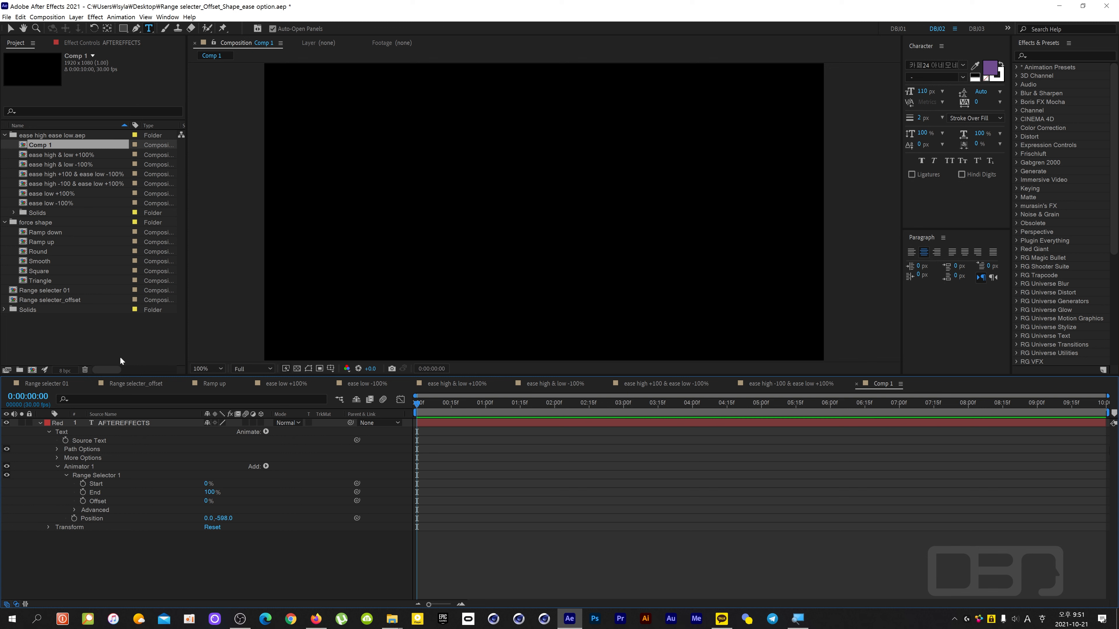
# - Scrub the Range selecter_offset composition to 0:00:01:06 to examine the letter movement, and return to Comp 1
pyautogui.click(135, 385)
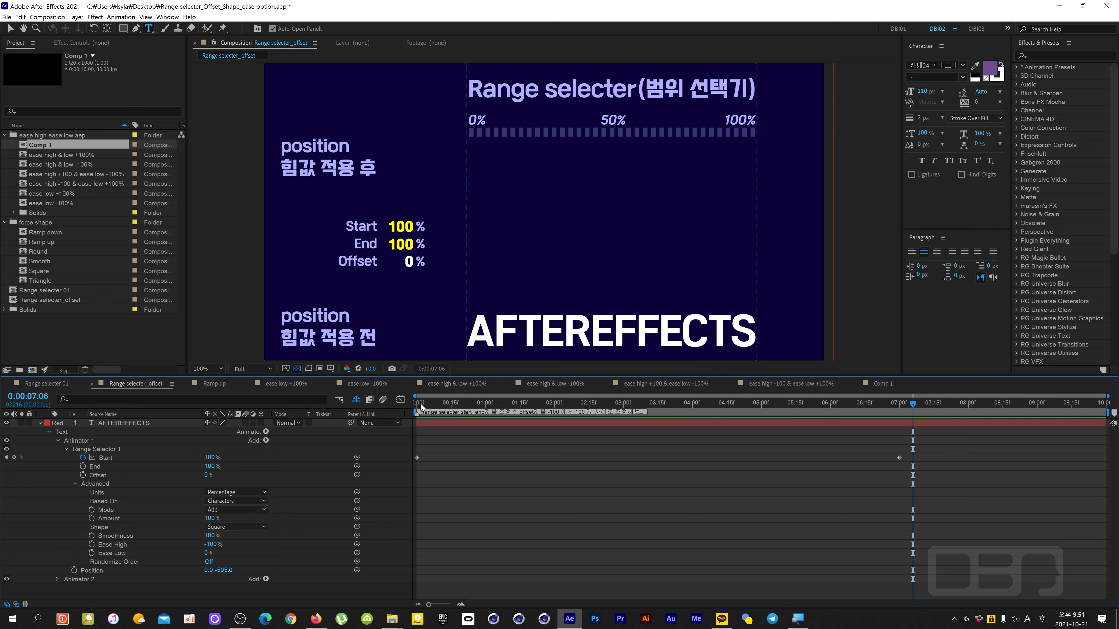
pyautogui.moveTo(422, 402); pyautogui.dragTo(499, 405)
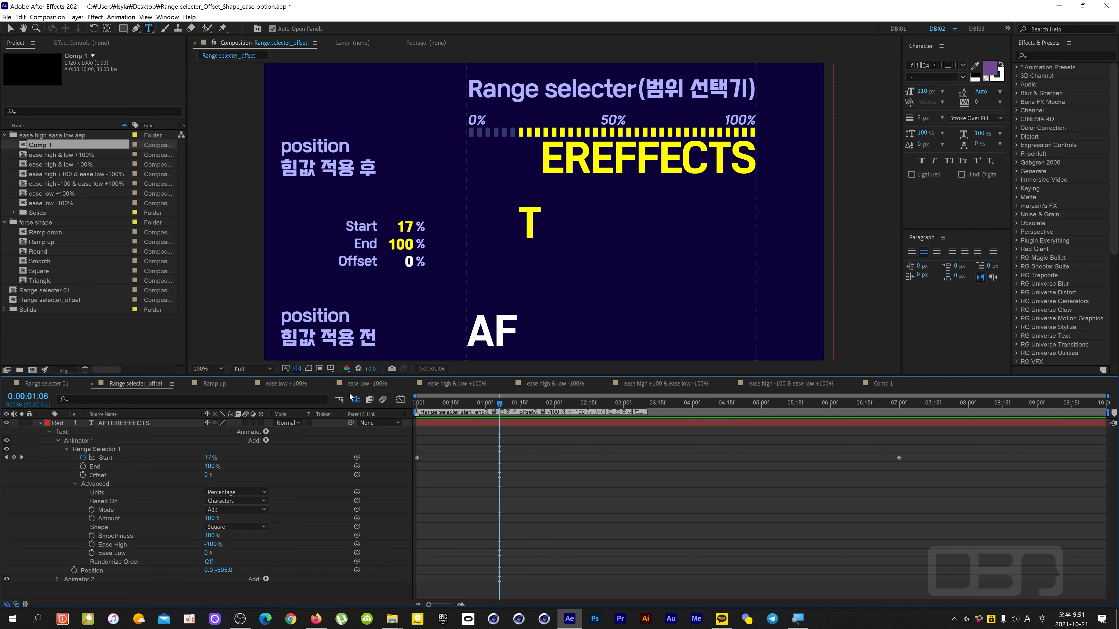
pyautogui.click(880, 384)
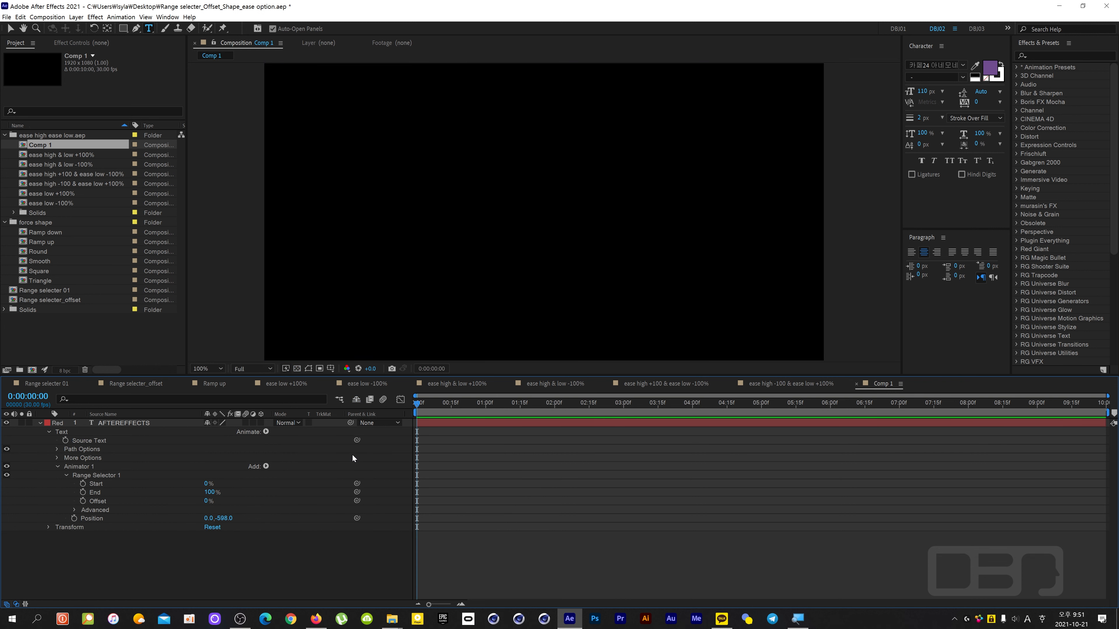
# - Set the Shape of Range Selector 1 to Ramp Up in its Advanced options
pyautogui.click(73, 511)
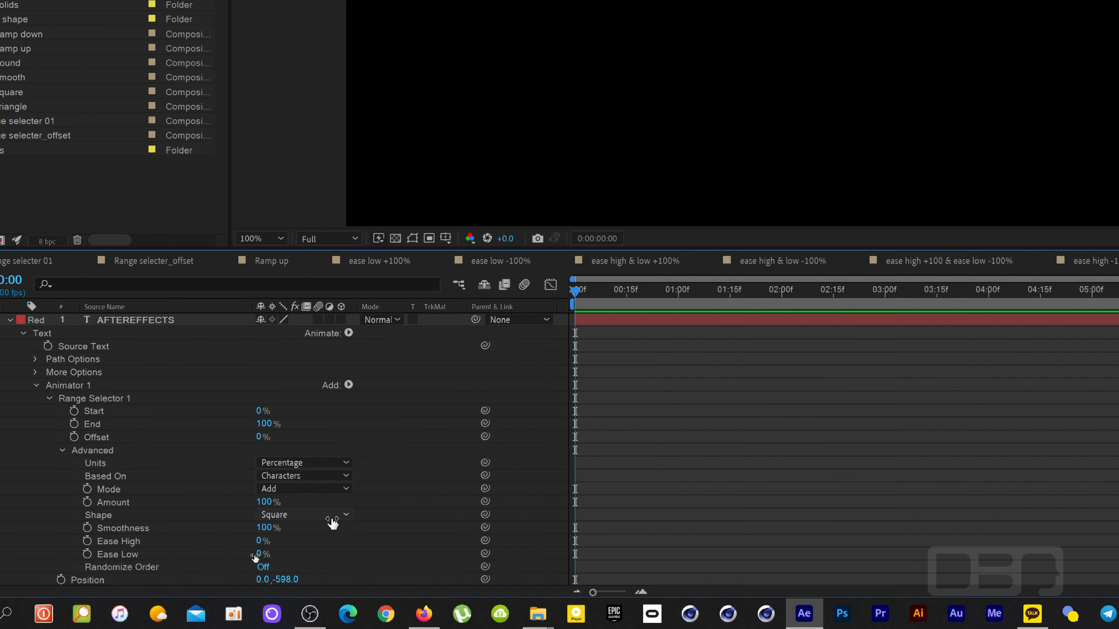
pyautogui.click(331, 516)
pyautogui.click(315, 445)
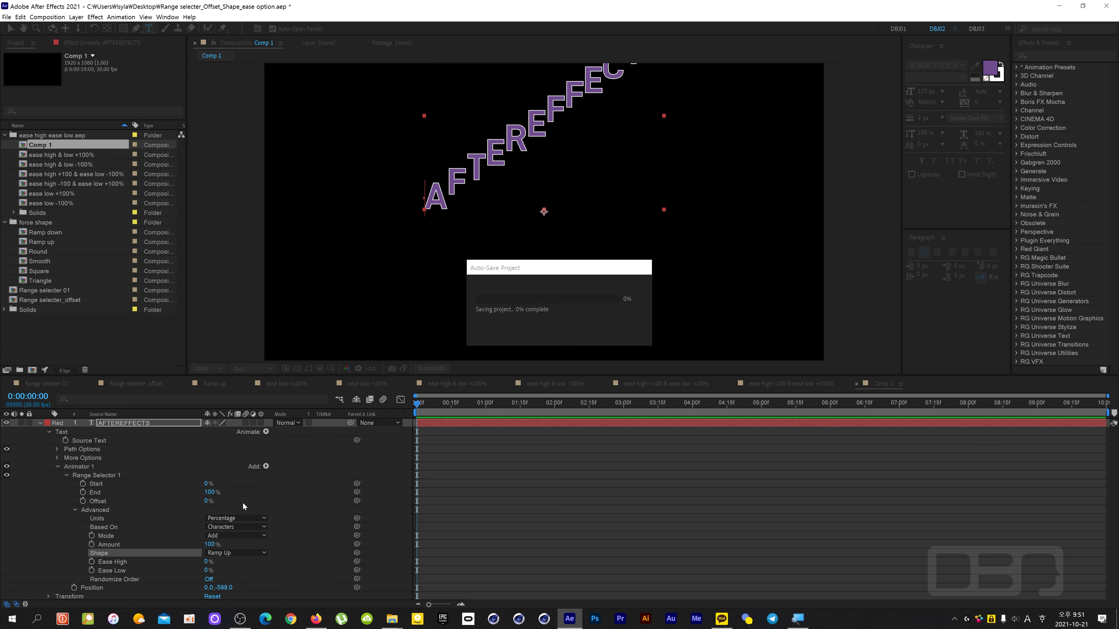
# - Keyframe the Offset of Range Selector 1 from -100% at 0:00:00:00 to 100% at 0:00:03:00
pyautogui.moveTo(206, 502); pyautogui.dragTo(94, 483)
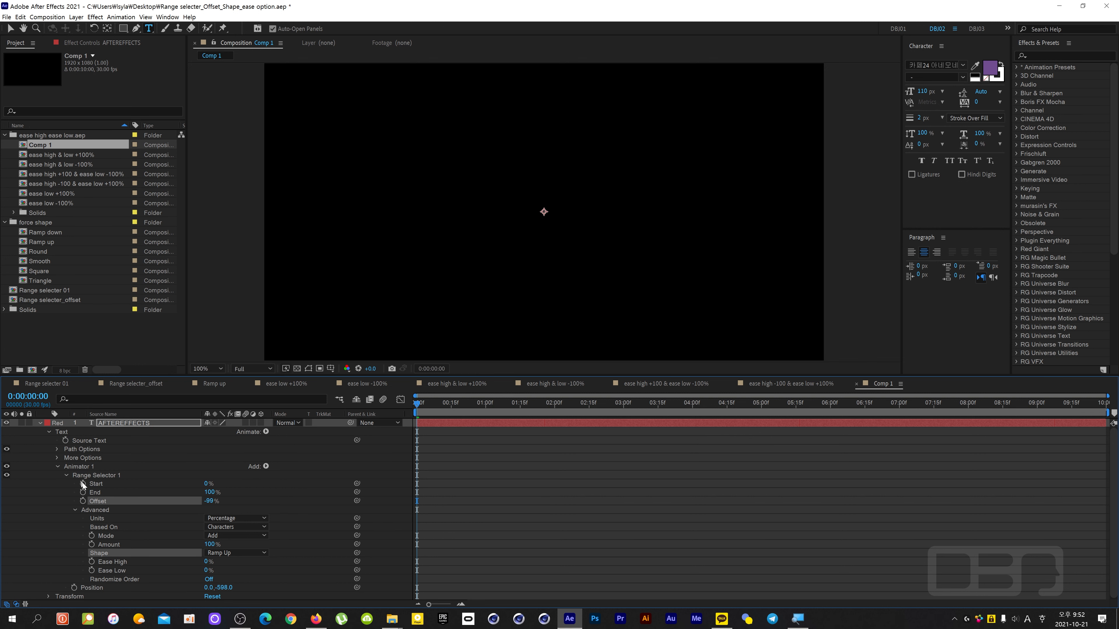
pyautogui.moveTo(213, 501); pyautogui.dragTo(182, 503)
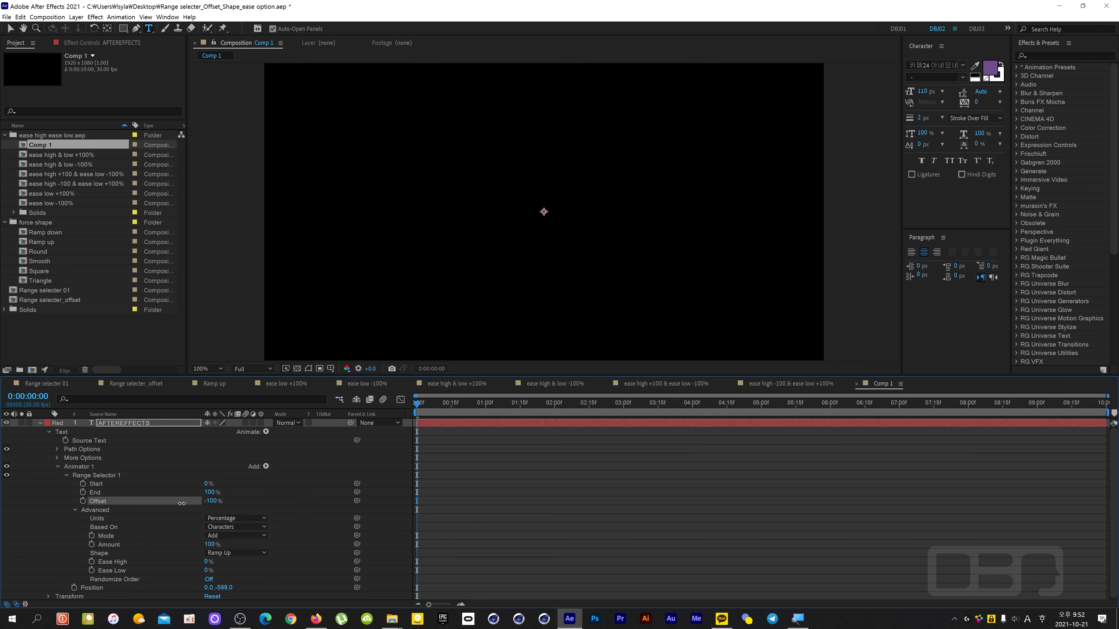
pyautogui.click(82, 501)
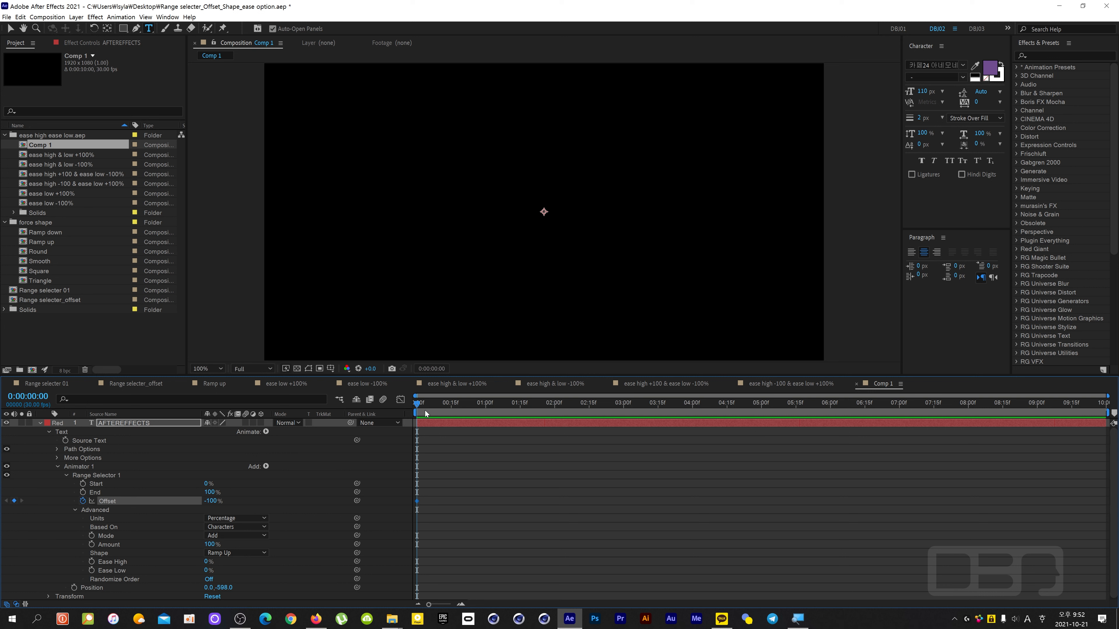
pyautogui.moveTo(420, 403); pyautogui.dragTo(623, 404)
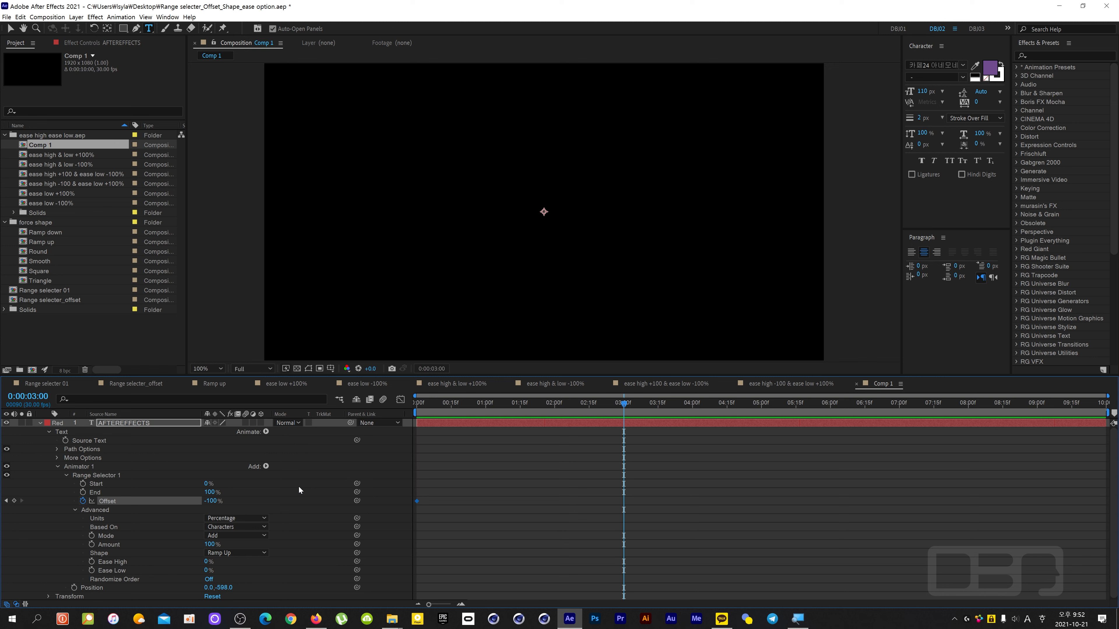
pyautogui.moveTo(206, 502); pyautogui.dragTo(419, 501)
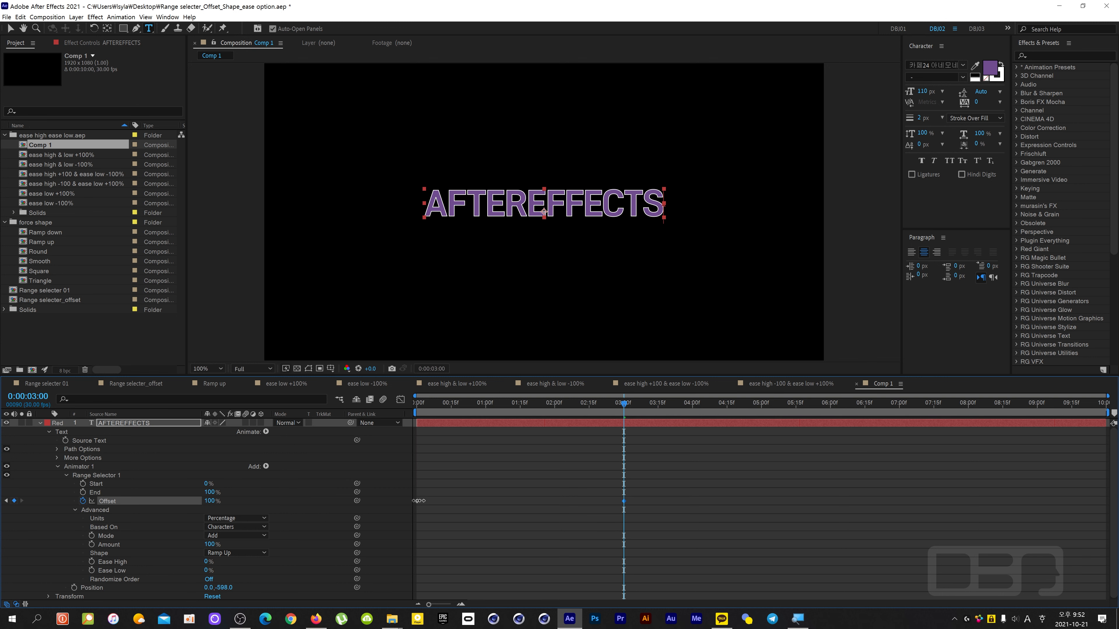
# - Preview the Comp 1 text animation from the start, switch to the Selection tool and examine the letters at 0:00:02:08
pyautogui.moveTo(464, 406); pyautogui.dragTo(372, 405)
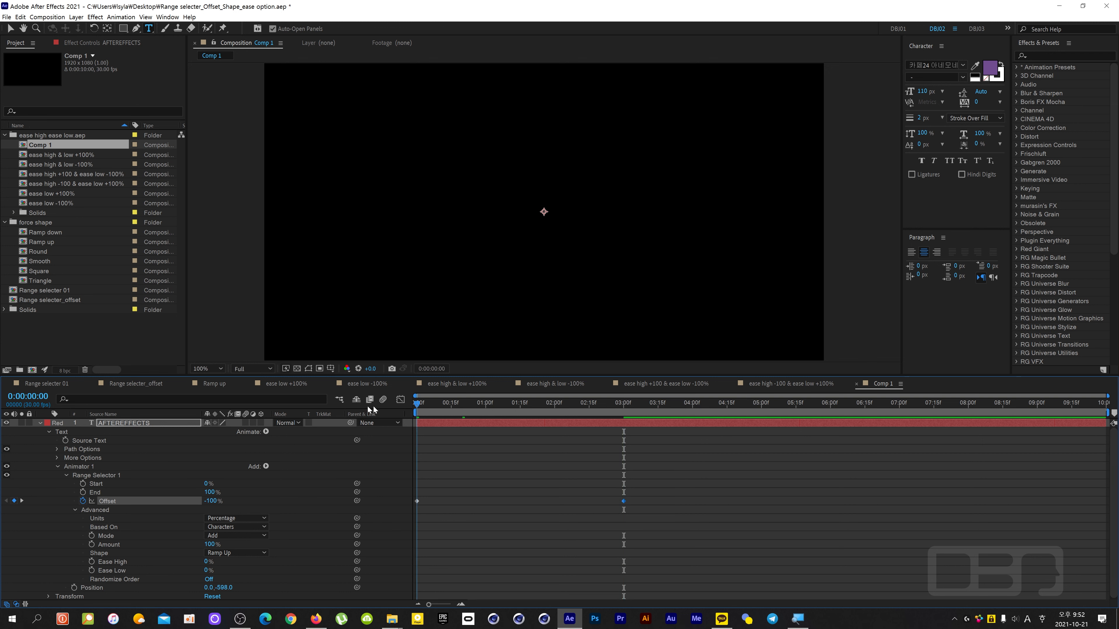
pyautogui.press('space')
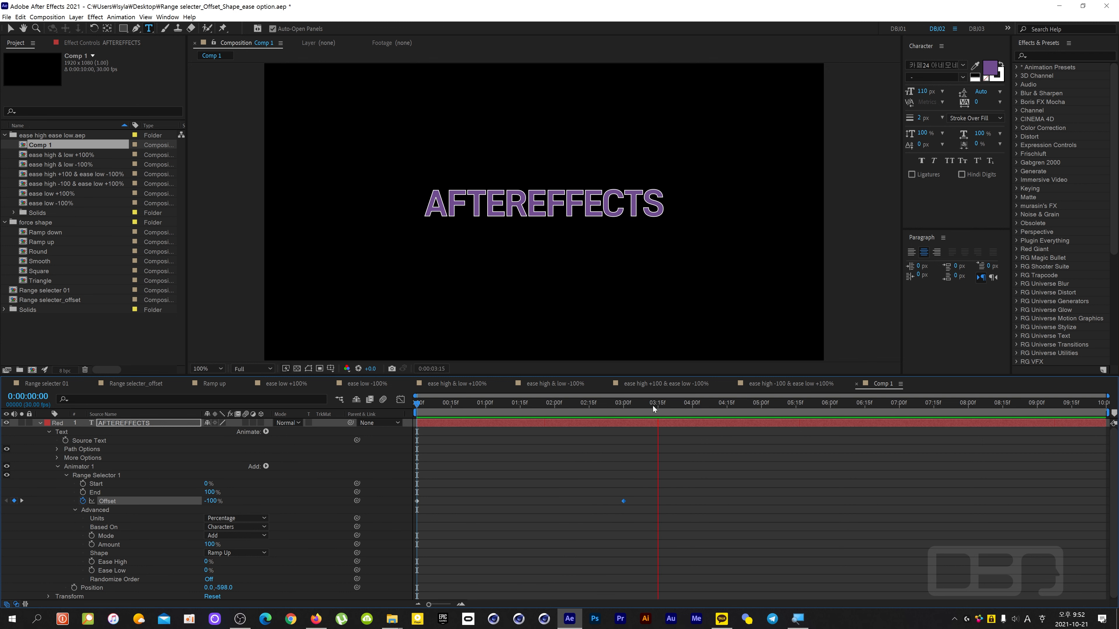
pyautogui.moveTo(644, 405); pyautogui.dragTo(438, 408)
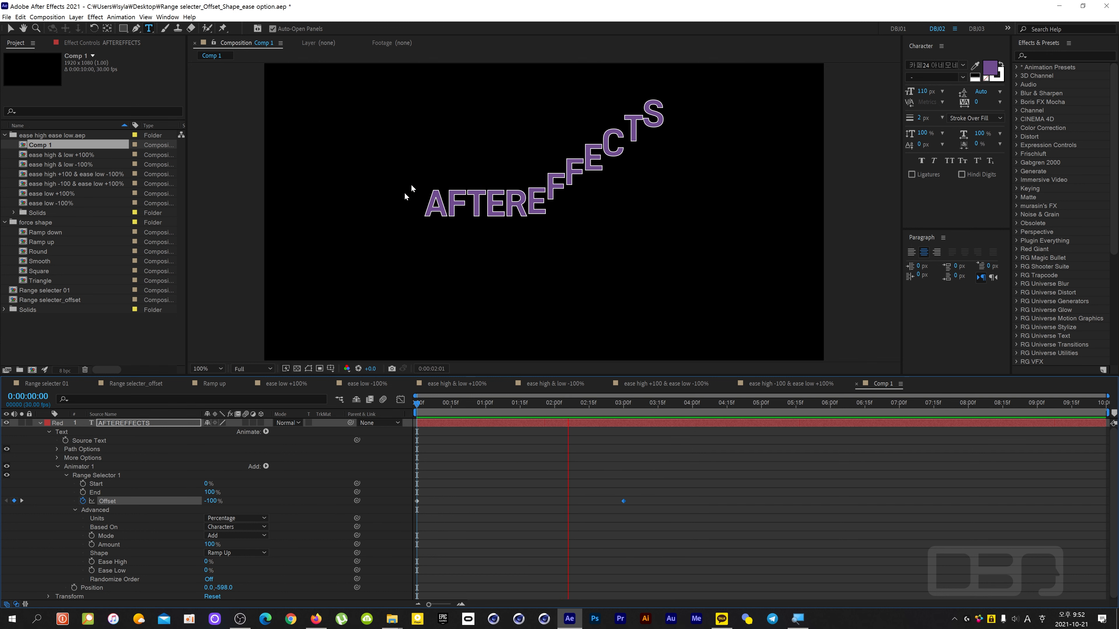
pyautogui.press('space')
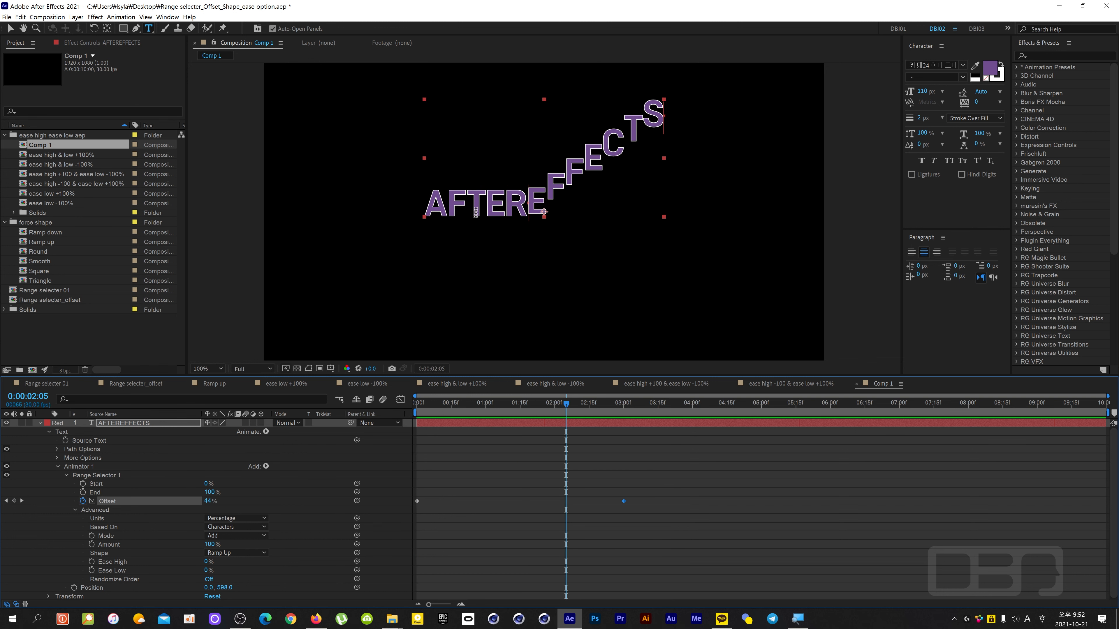
pyautogui.click(10, 29)
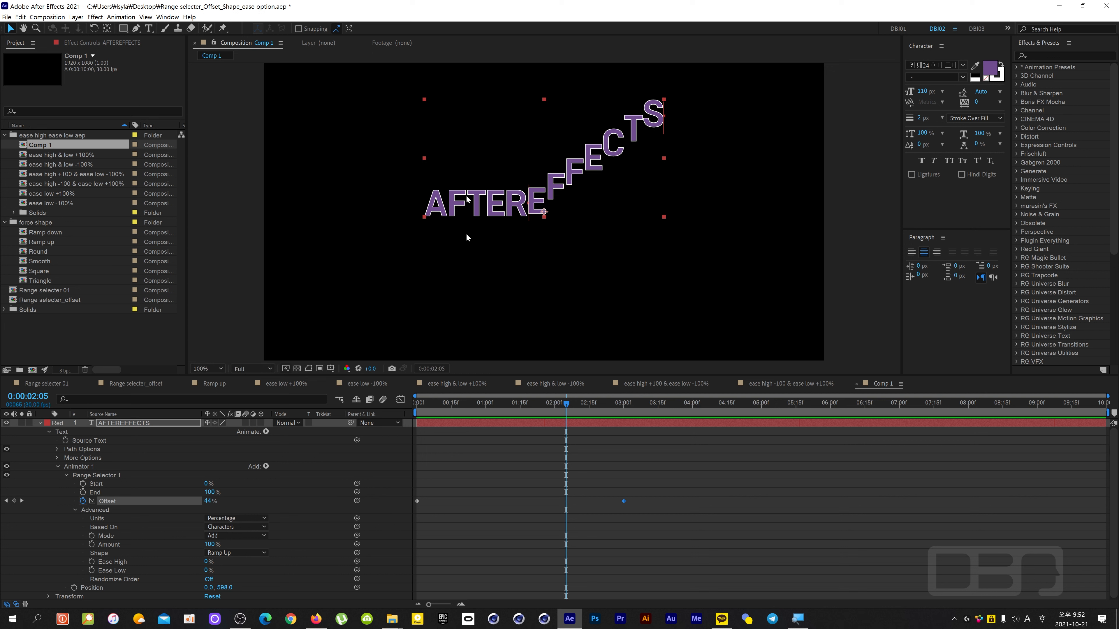
pyautogui.click(573, 405)
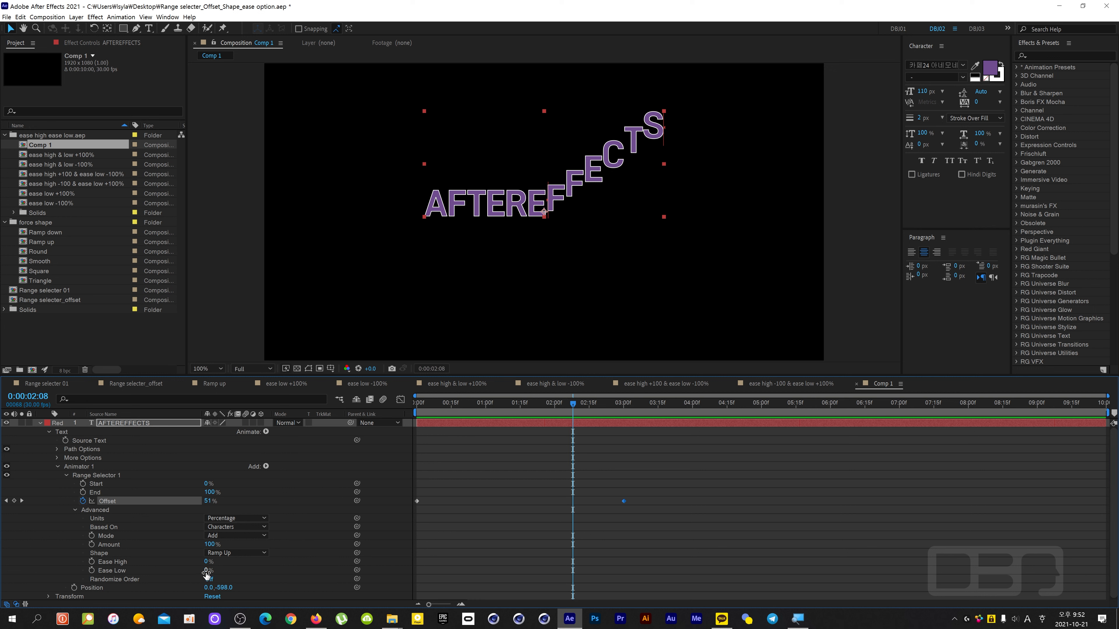
# - Try an Ease Low of 100% on Range Selector 1 and reset it to 0%
pyautogui.moveTo(207, 574); pyautogui.dragTo(404, 566)
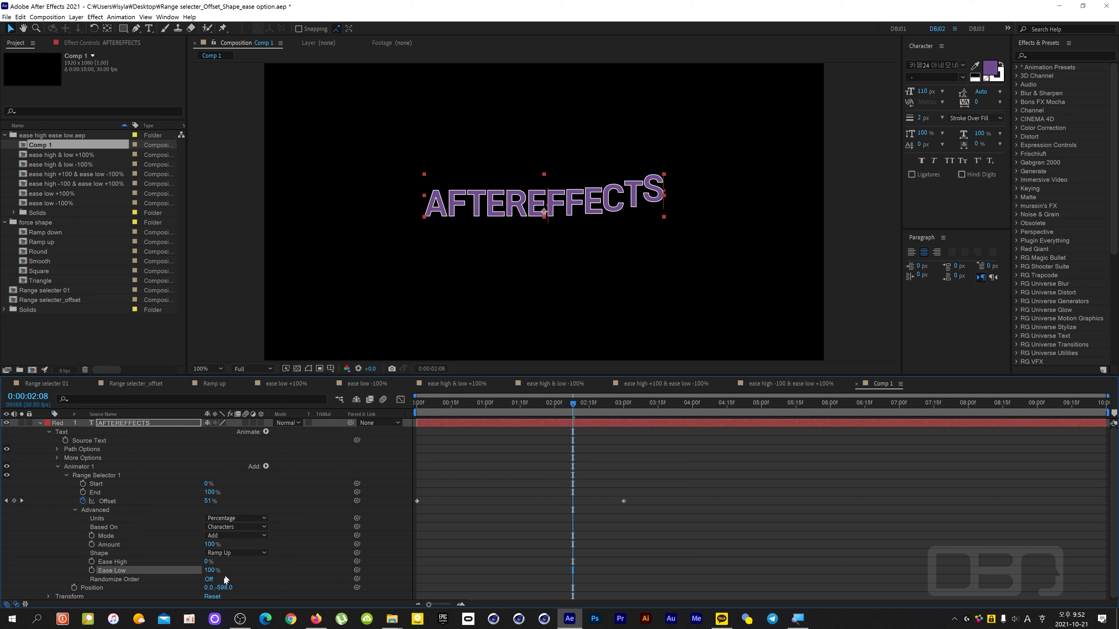
pyautogui.click(211, 571)
pyautogui.write('0')
pyautogui.press('Return')
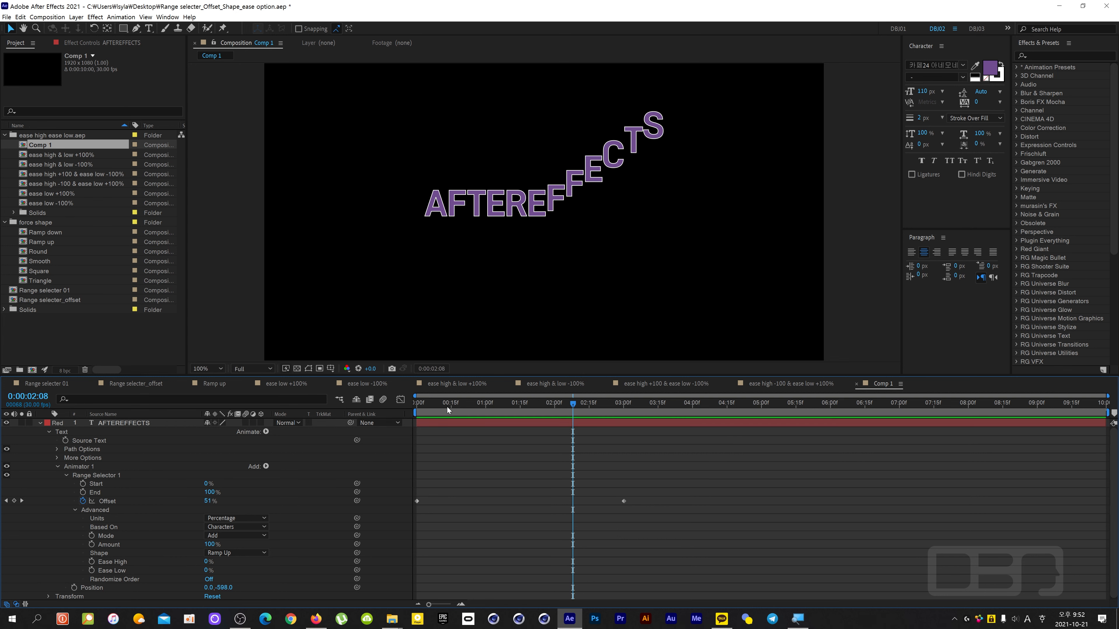
# - Play the text animation from the first frame to examine the letter motion without Ease Low
pyautogui.press('Home')
pyautogui.press('space')
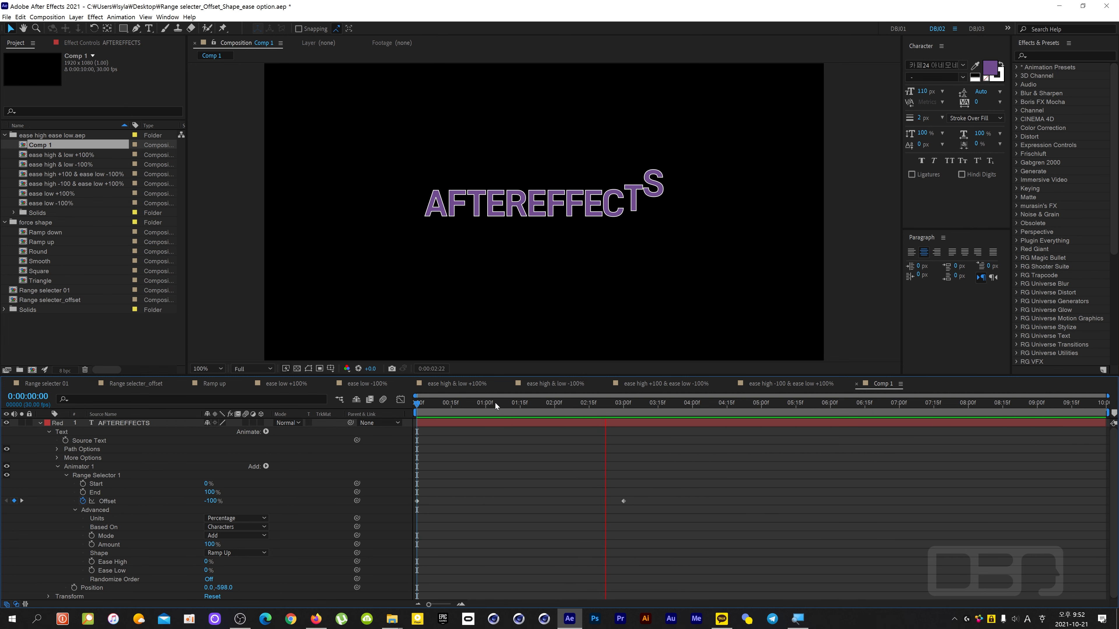
pyautogui.press('space')
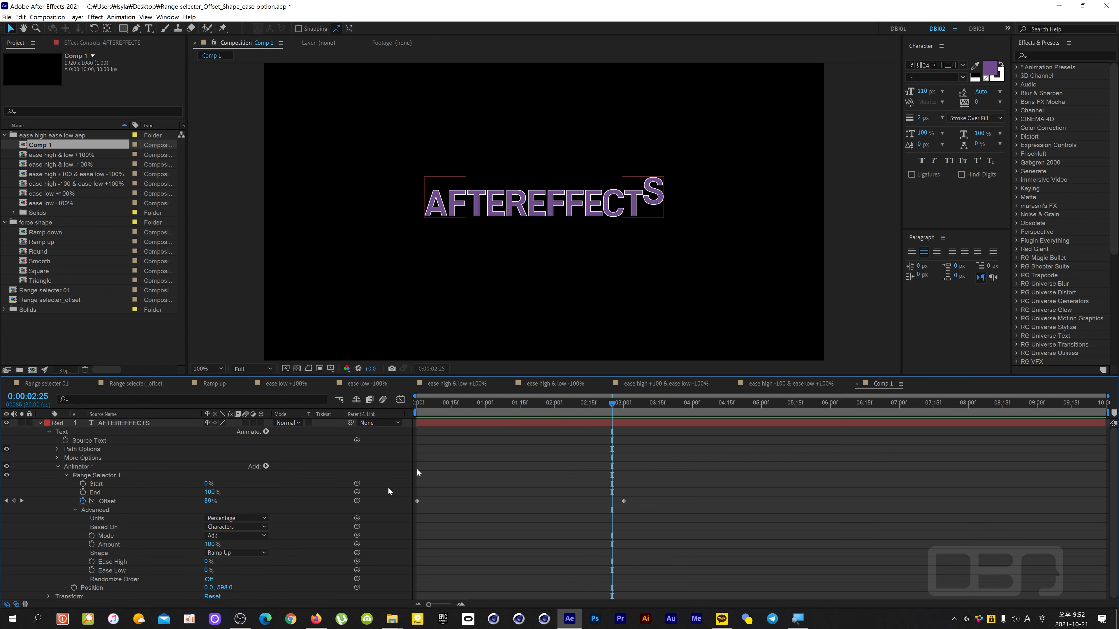
# - Set the Ease Low of Range Selector 1 to 100% and preview the animation from the start
pyautogui.moveTo(206, 572); pyautogui.dragTo(273, 571)
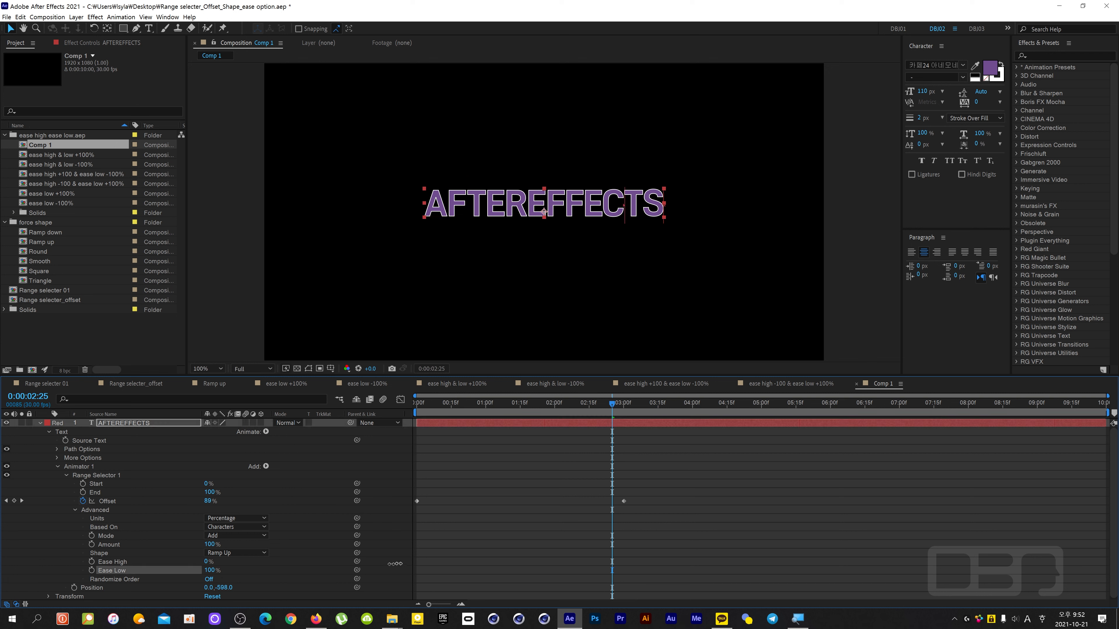
pyautogui.press('Home')
pyautogui.press('space')
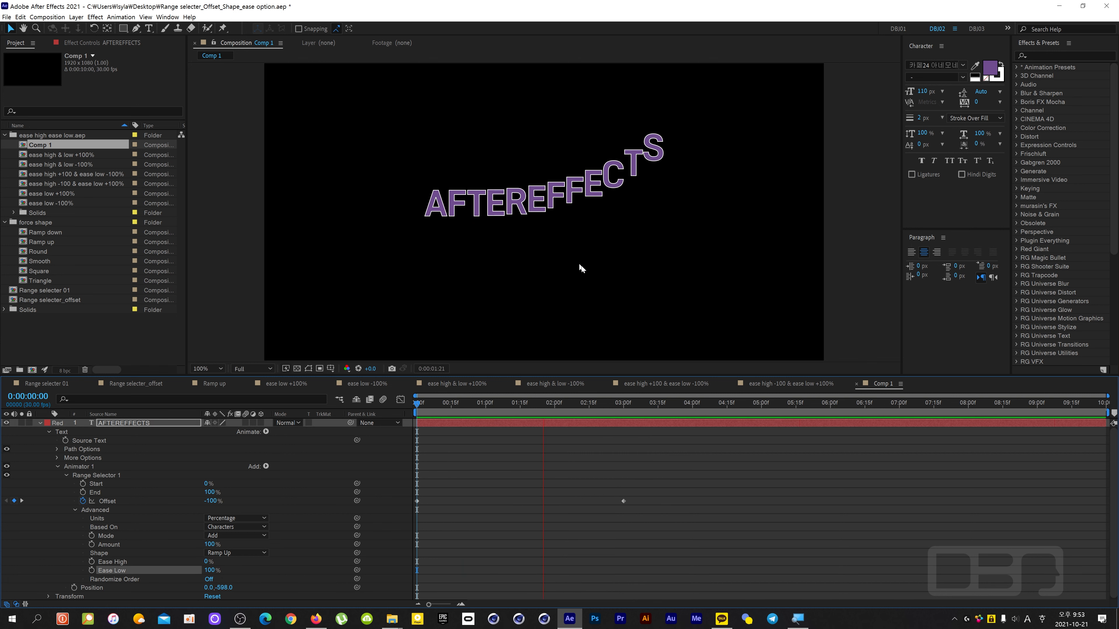
pyautogui.press('space')
pyautogui.press('Home')
pyautogui.press('space')
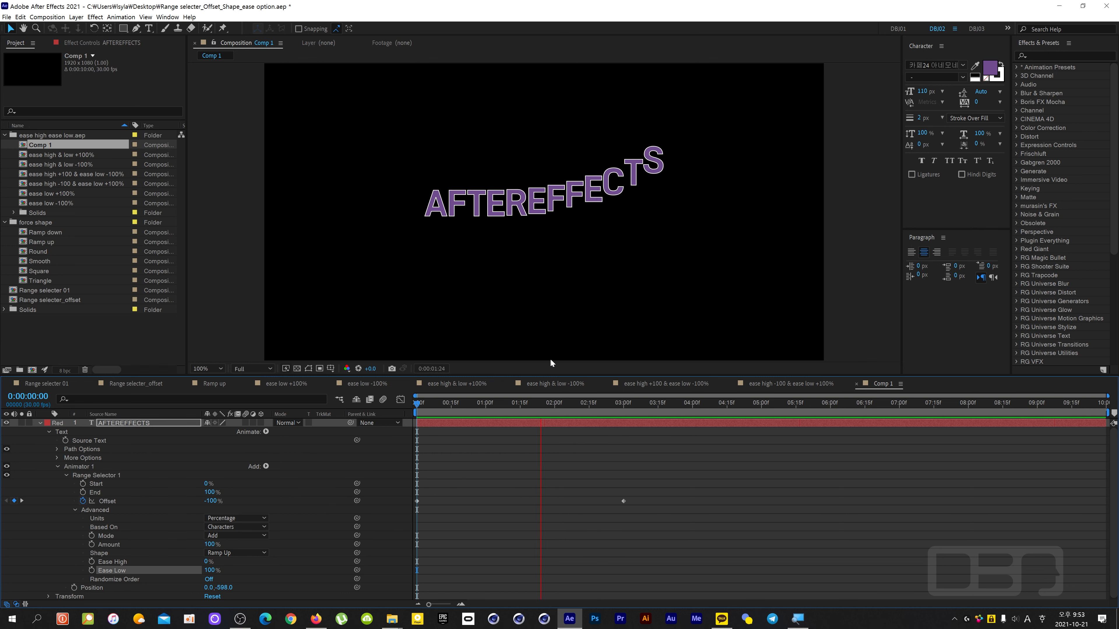
pyautogui.click(590, 413)
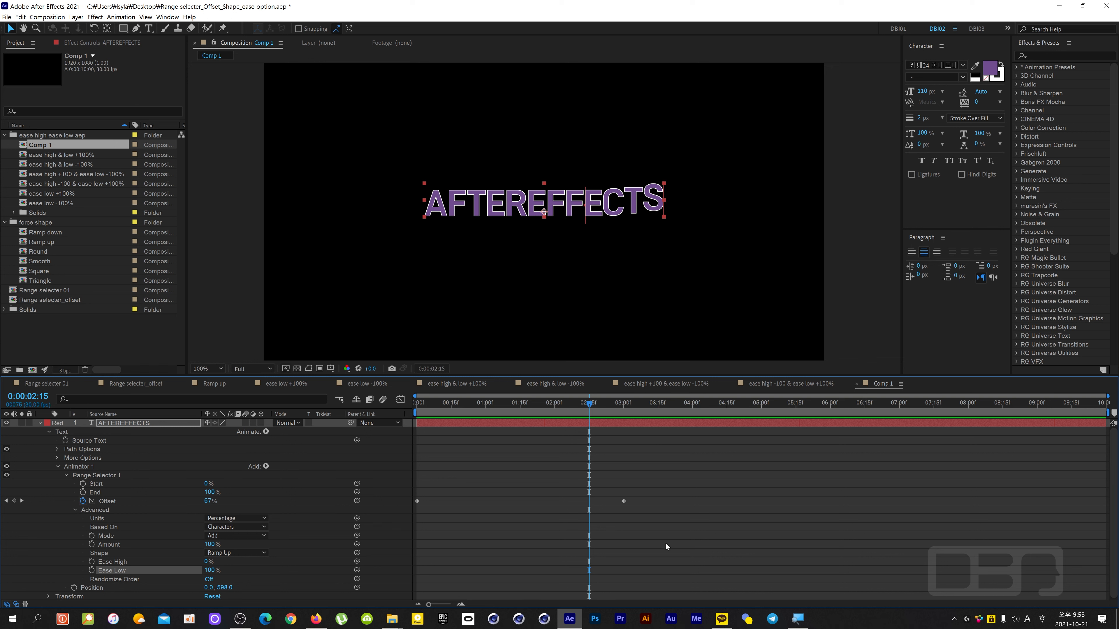
# - Move the second Offset keyframe to just after 0:00:01:00 and preview the faster animation
pyautogui.moveTo(624, 502); pyautogui.dragTo(489, 502)
pyautogui.press('space')
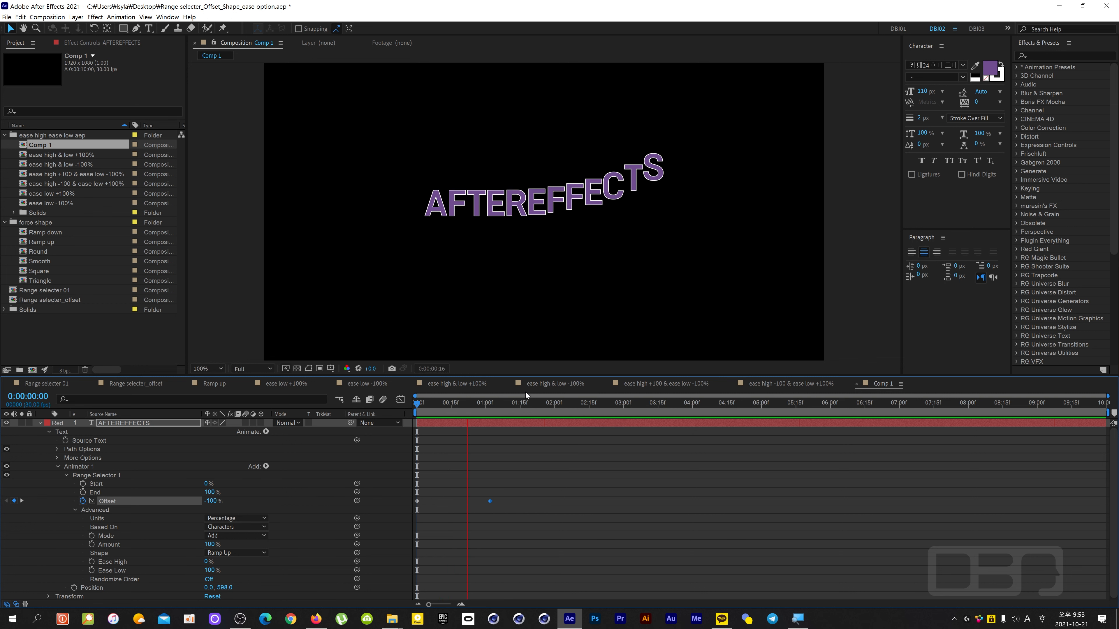
pyautogui.press('space')
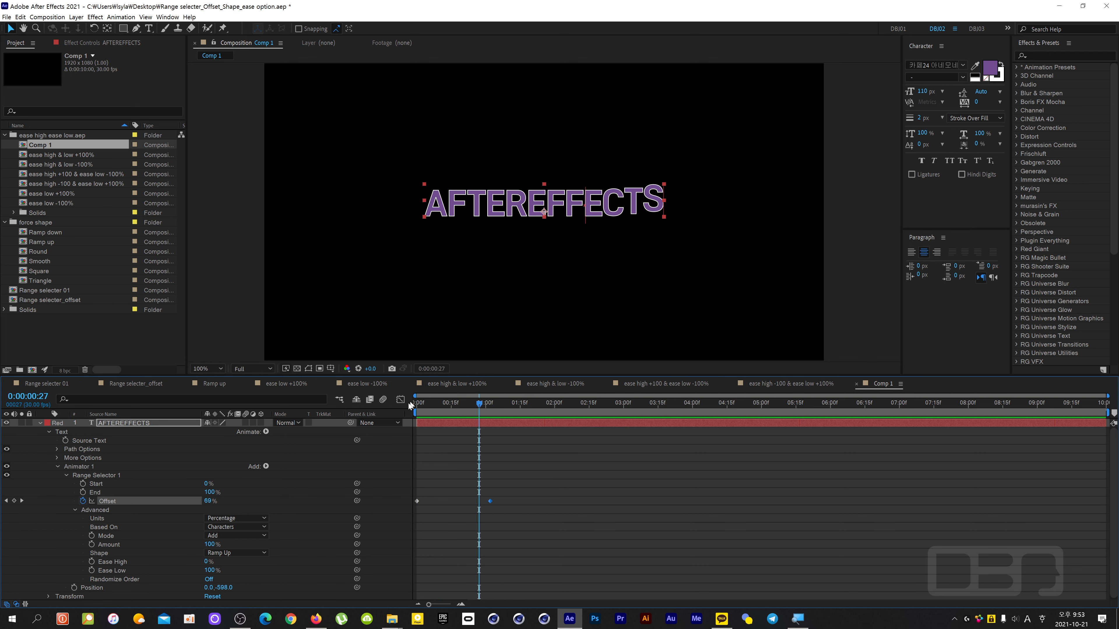
# - Enable motion blur for Comp 1 and the AFTEREFFECTS text layer, and preview the blurred animation
pyautogui.click(384, 400)
pyautogui.click(245, 423)
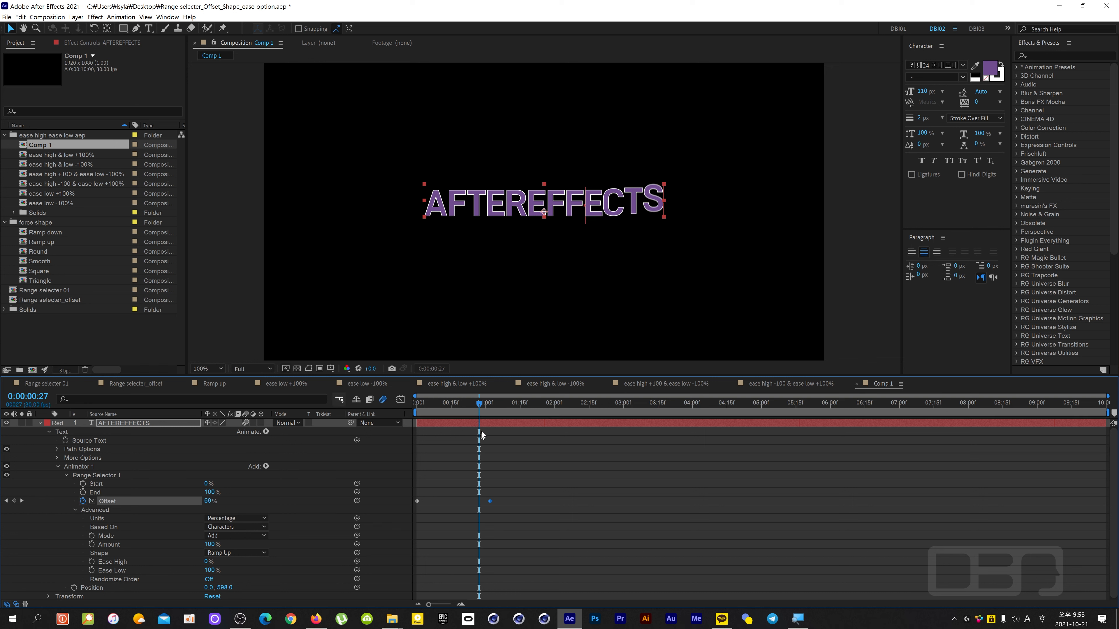
pyautogui.press('space')
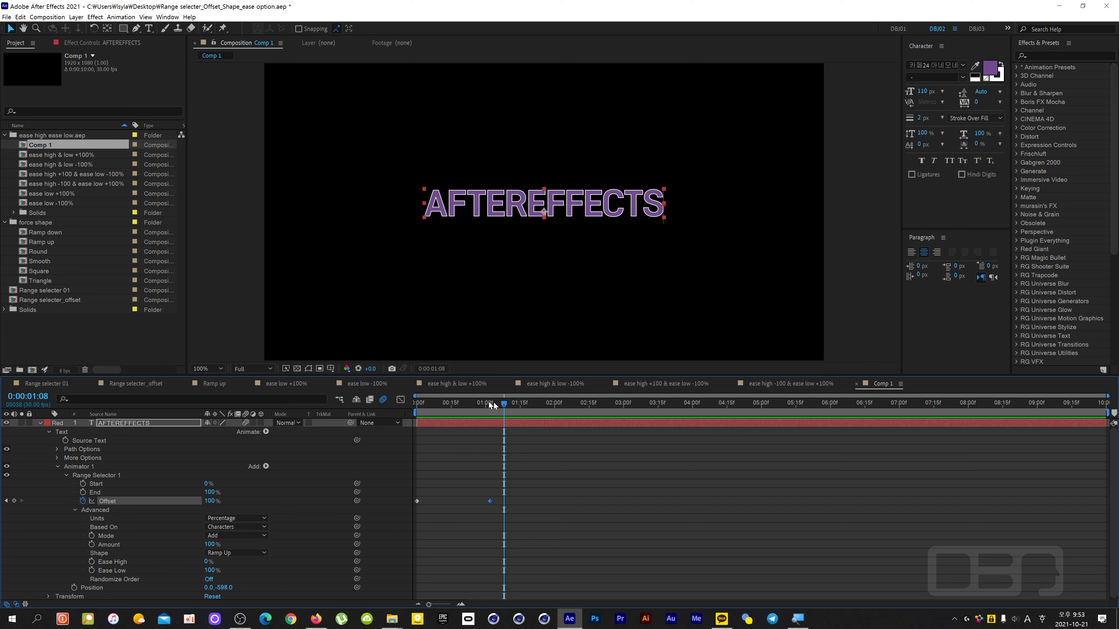
pyautogui.press('space')
pyautogui.press('space')
pyautogui.press('space')
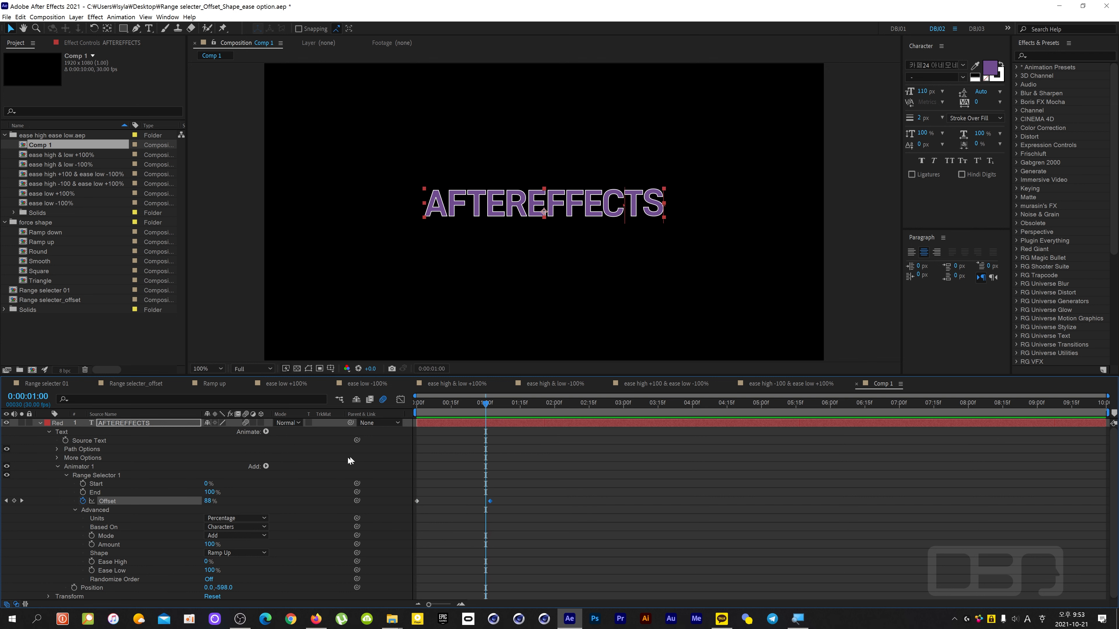
# - Create a new composition named Comp 2 at 1920 x 1080 px, 30 fps and 0:00:10:00 duration
pyautogui.click(317, 463)
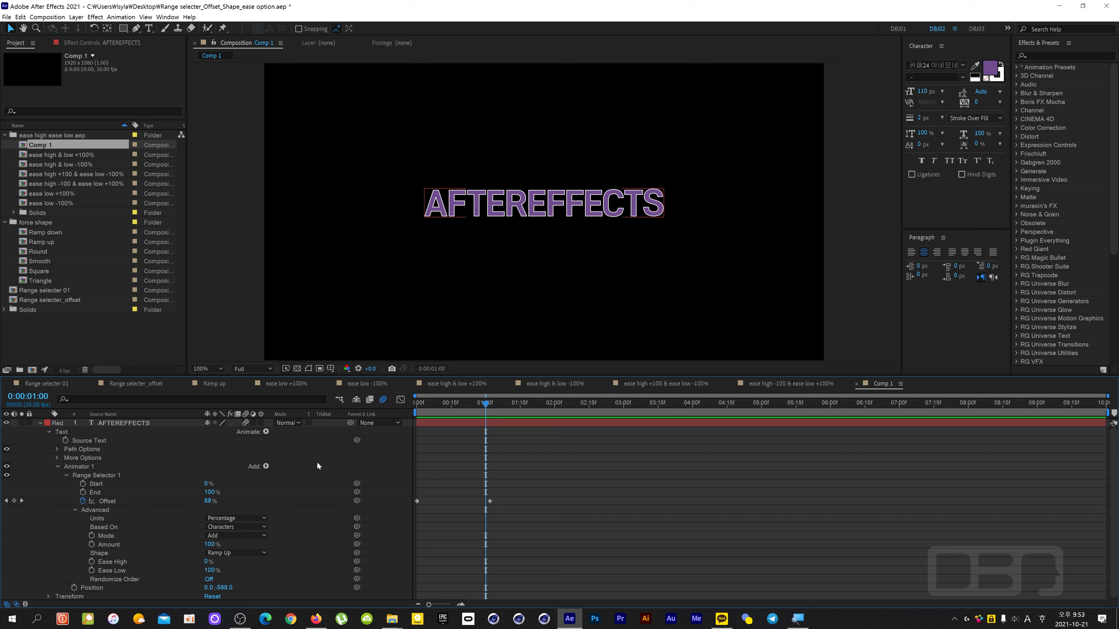
pyautogui.hotkey('ctrl', 'n')
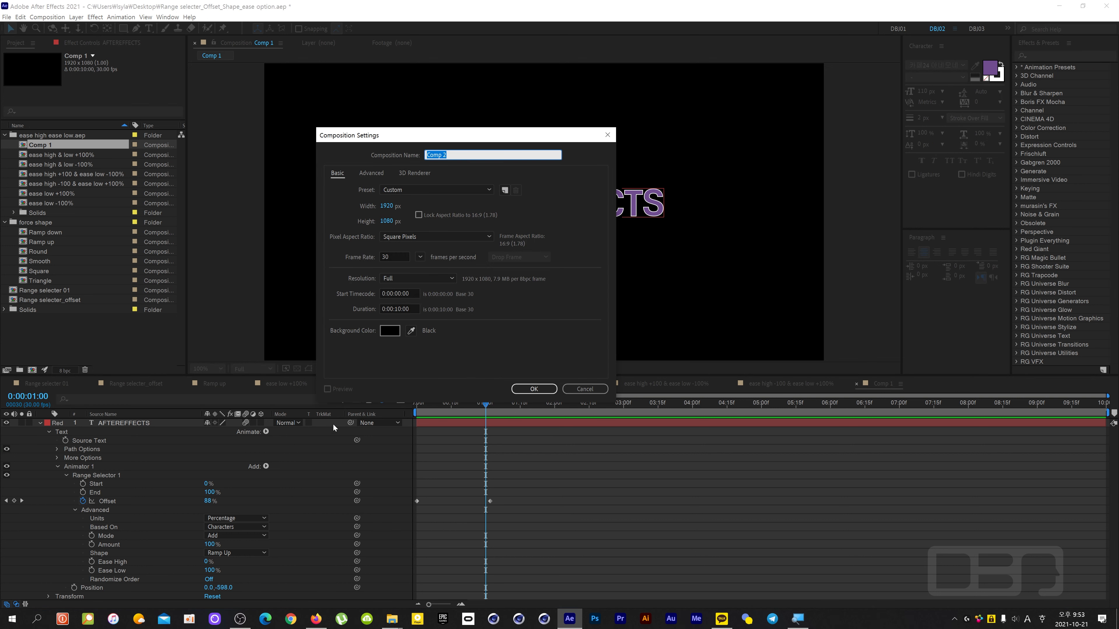
pyautogui.click(524, 390)
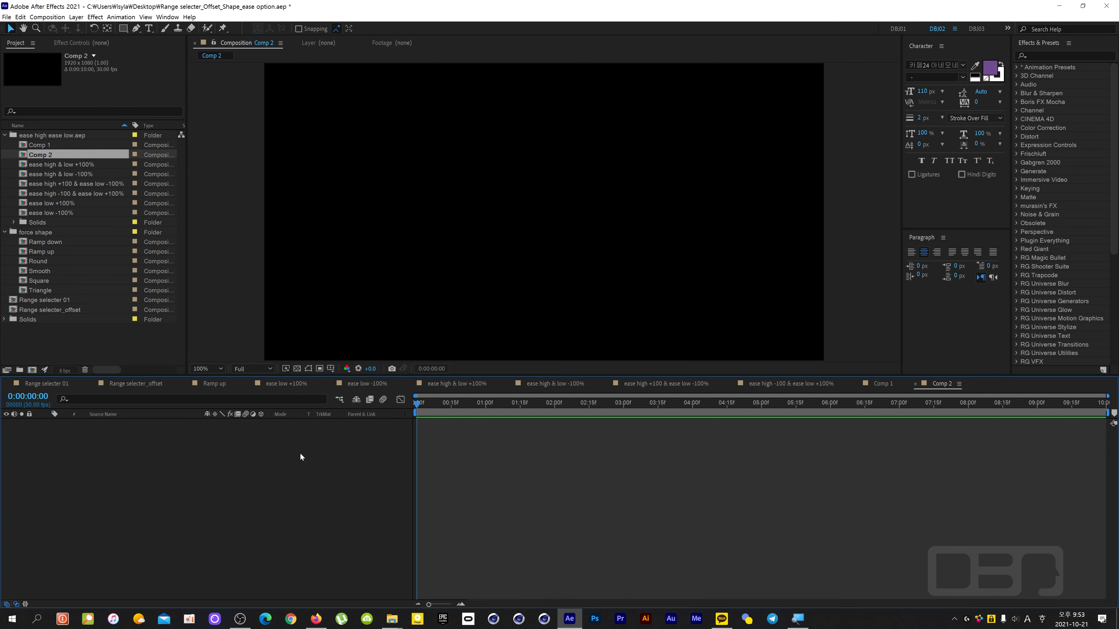
# - Copy the AFTEREFFECTS text layer from Comp 1 into Comp 2
pyautogui.click(883, 384)
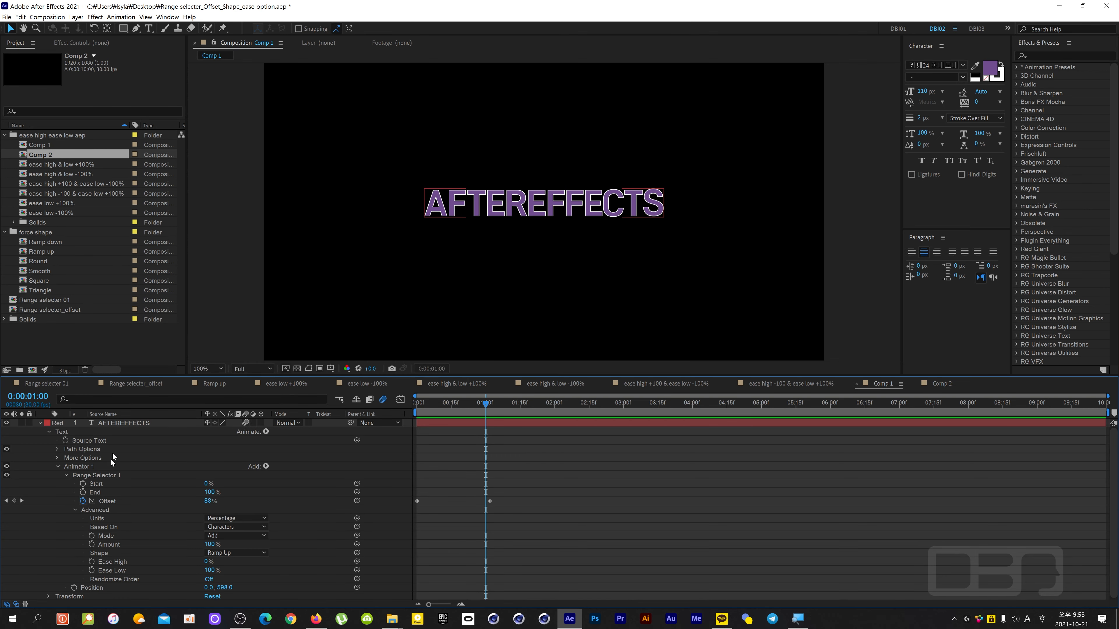
pyautogui.click(131, 424)
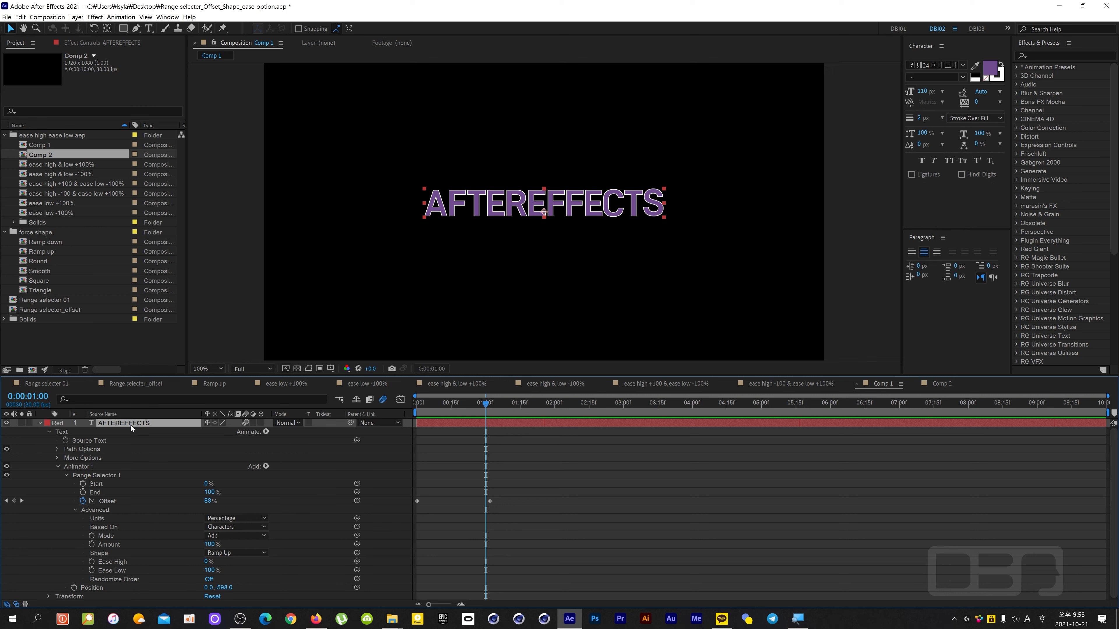
pyautogui.click(936, 385)
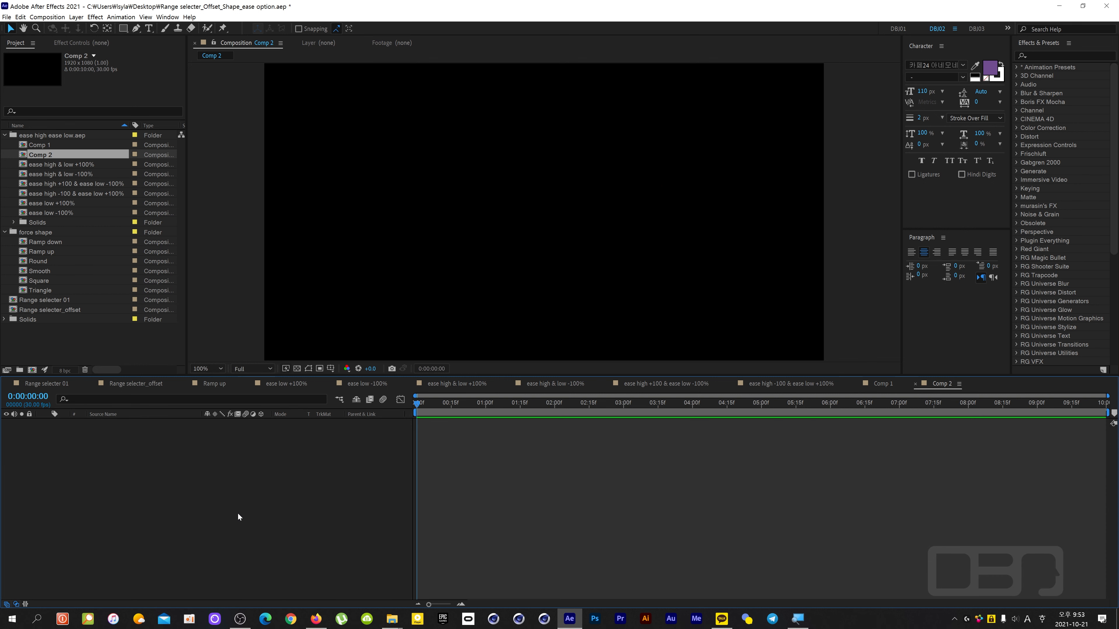
pyautogui.hotkey('ctrl', 'v')
# - Replace Animator 1 on the AFTEREFFECTS text in Comp 2 with a new Scale animator
pyautogui.click(39, 424)
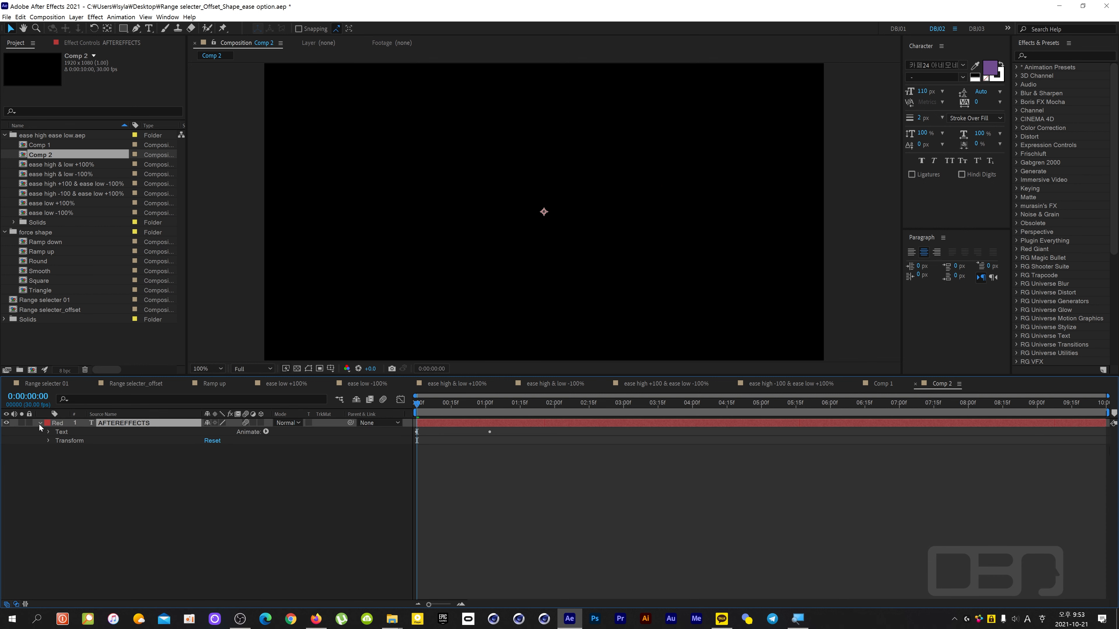
pyautogui.click(50, 431)
pyautogui.click(67, 468)
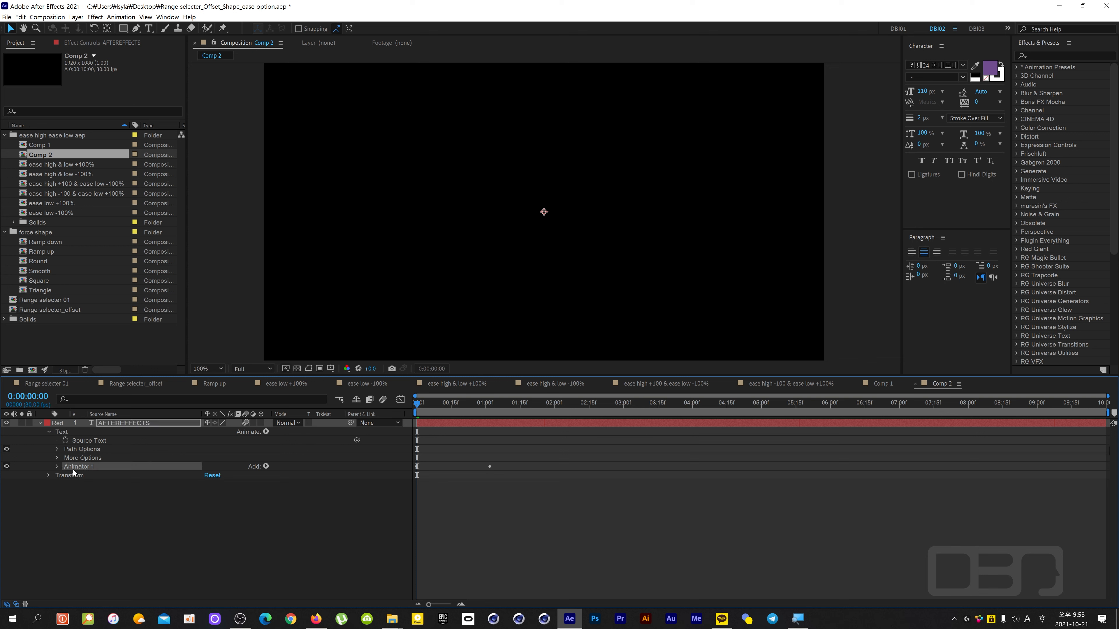
pyautogui.press('Delete')
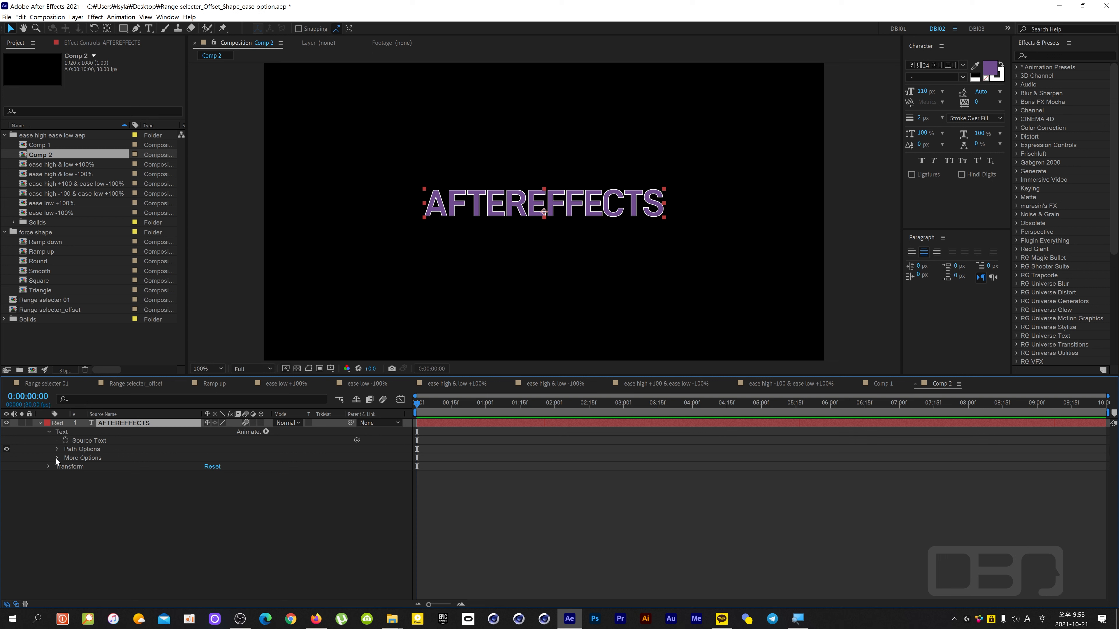
pyautogui.click(265, 432)
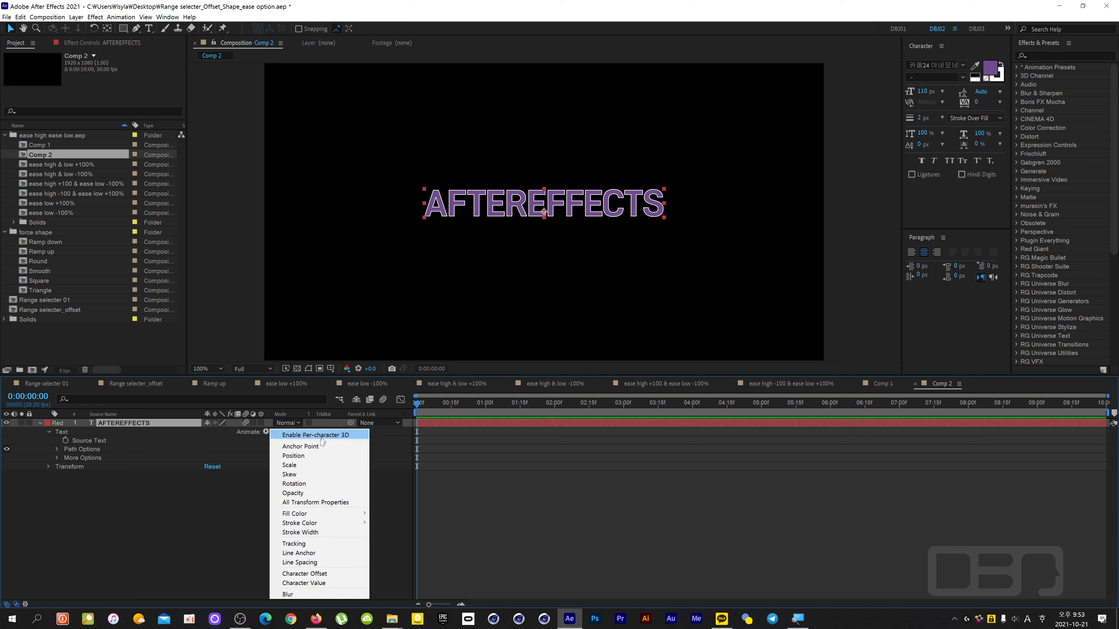
pyautogui.click(310, 464)
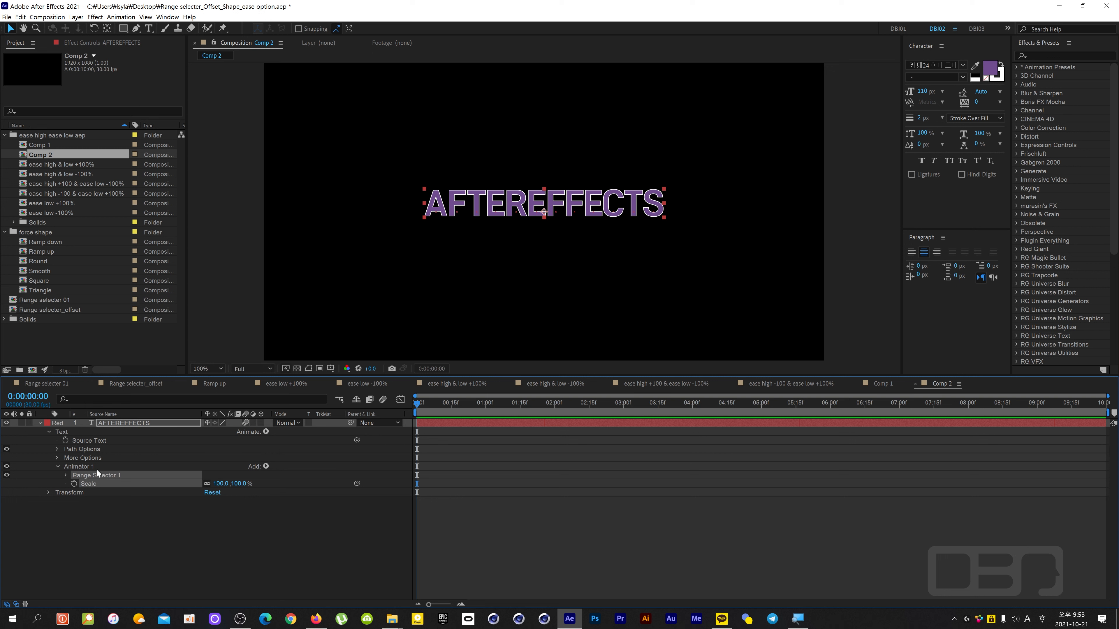
# - Set the AFTEREFFECTS text's Grouping Alignment to 0, -35% and Animator 1's Scale to 30%
pyautogui.click(57, 458)
pyautogui.moveTo(226, 475); pyautogui.dragTo(204, 479)
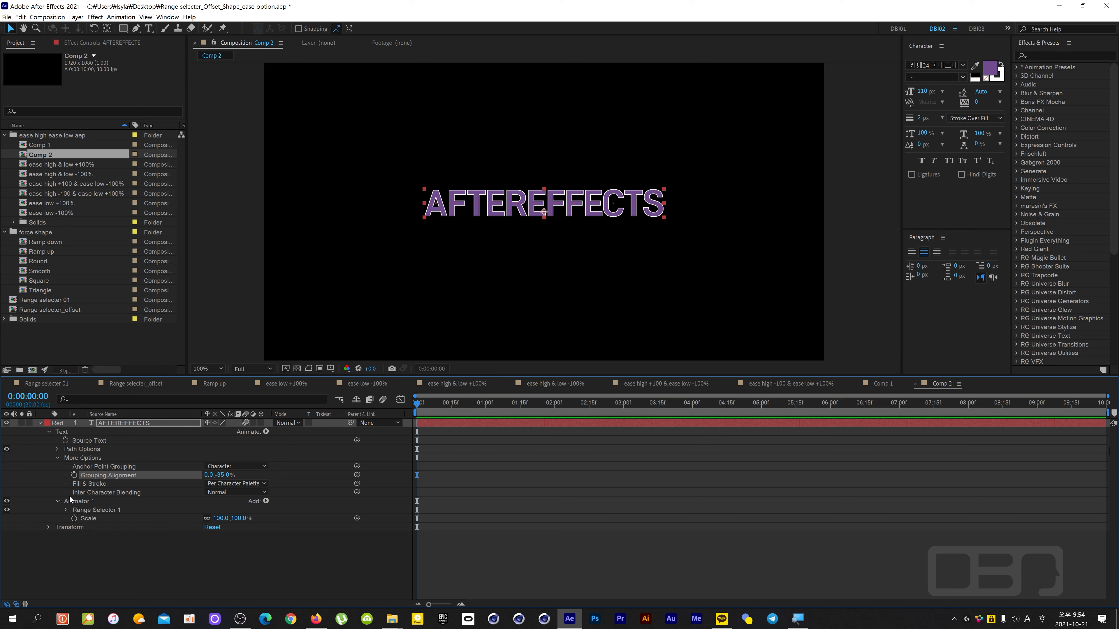
pyautogui.click(66, 510)
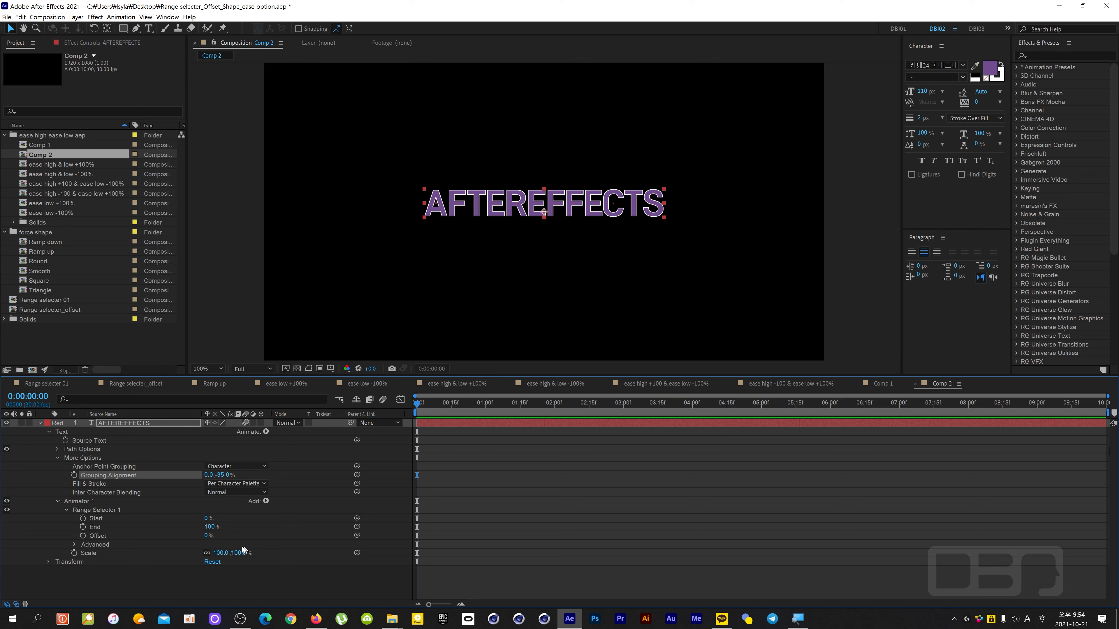
pyautogui.moveTo(224, 555); pyautogui.dragTo(198, 556)
pyautogui.click(219, 553)
pyautogui.write('30')
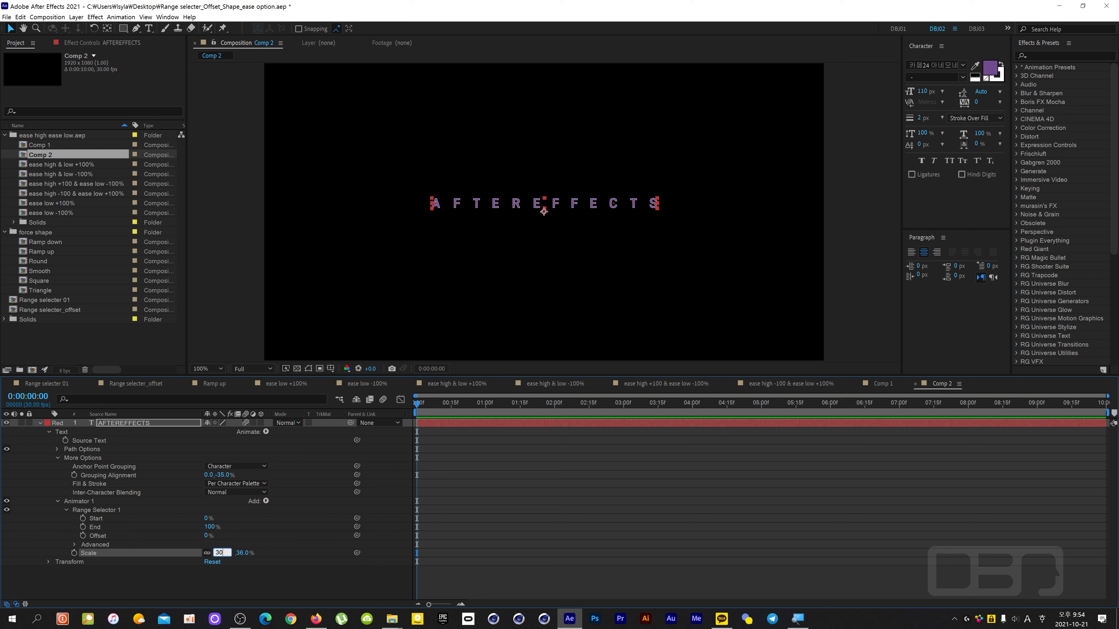
pyautogui.click(250, 543)
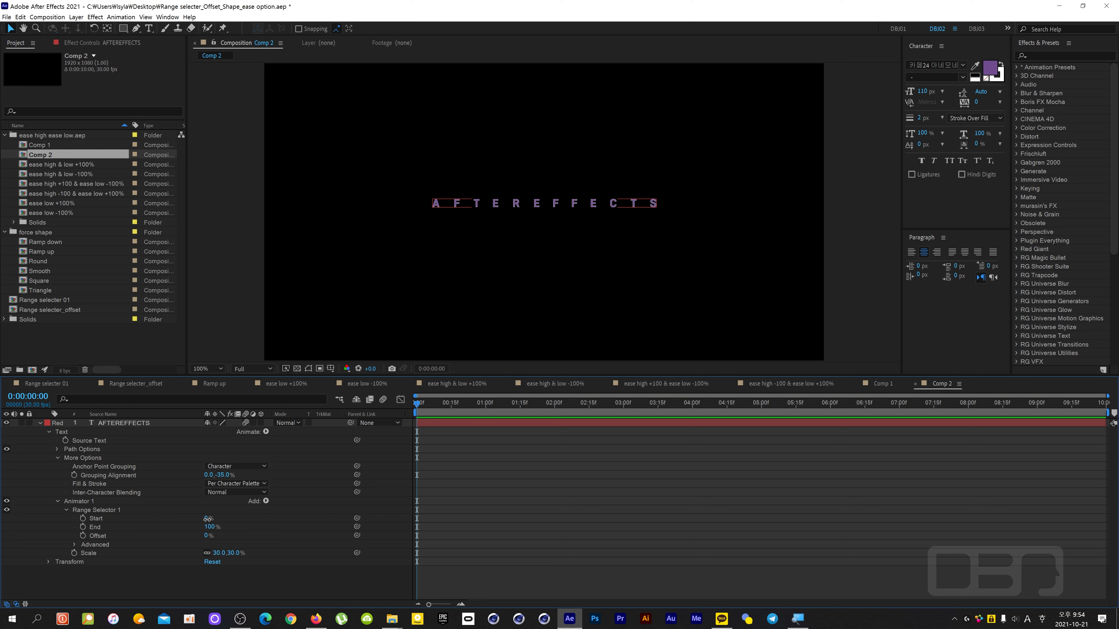
# - Set Range Selector 1's Shape to Ramp Up and its Start to 0%
pyautogui.moveTo(206, 519)
pyautogui.mouseDown()
pyautogui.moveTo(220, 519)
pyautogui.moveTo(193, 525)
pyautogui.mouseUp()
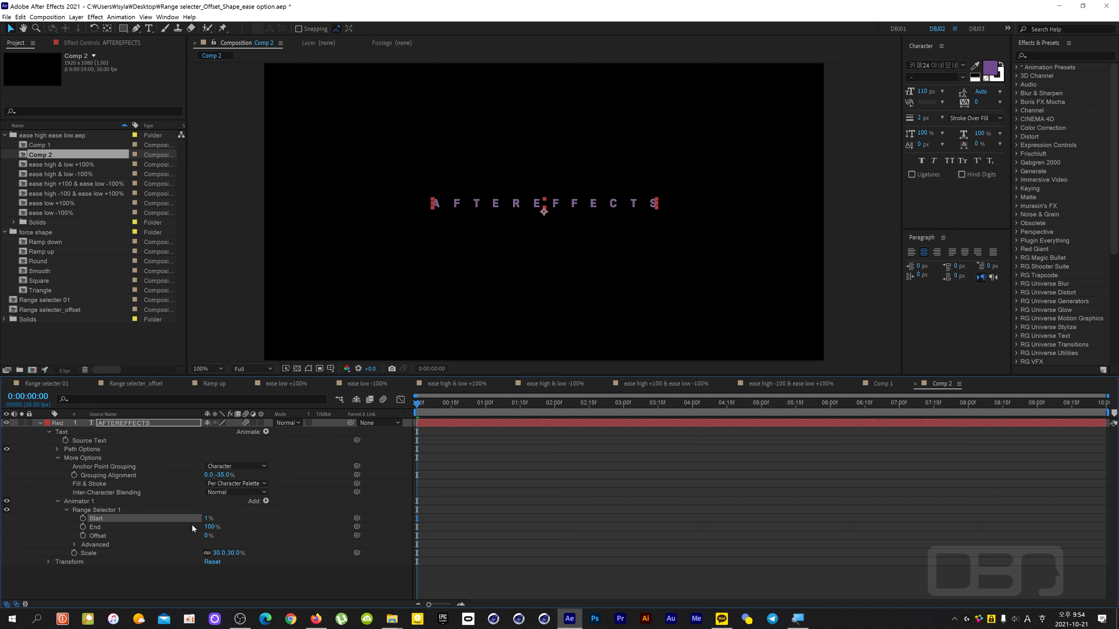
pyautogui.click(74, 545)
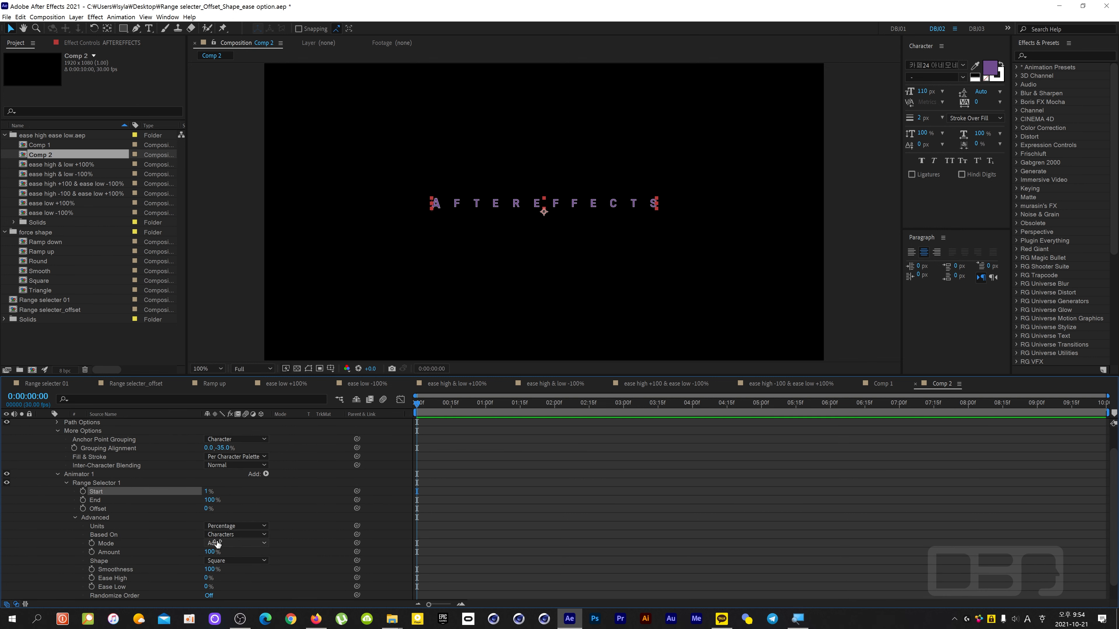
pyautogui.click(229, 561)
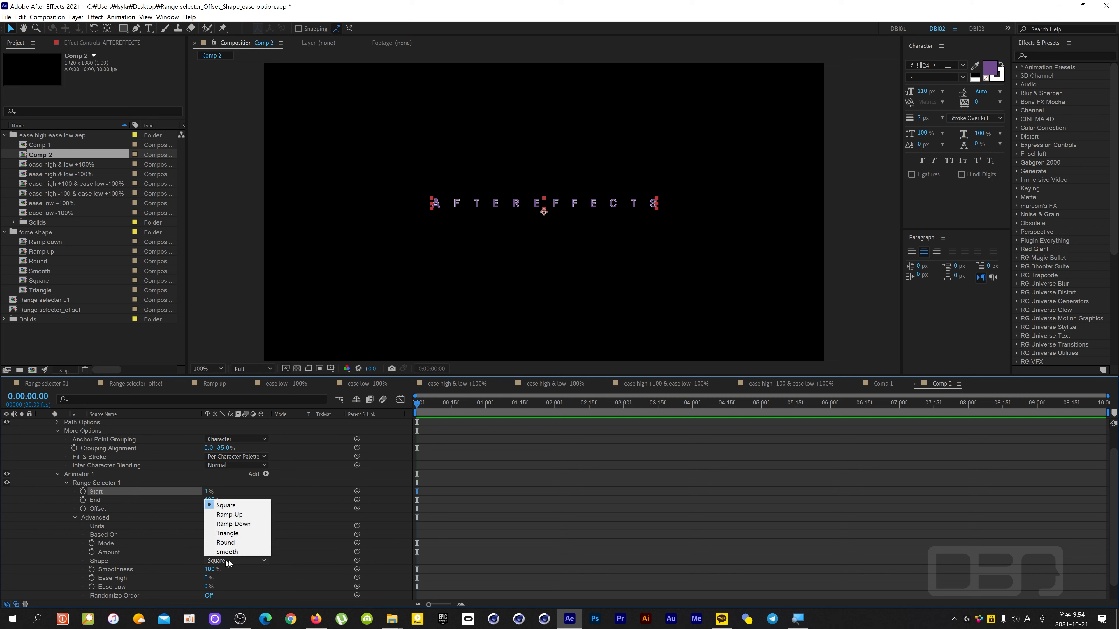
pyautogui.click(218, 514)
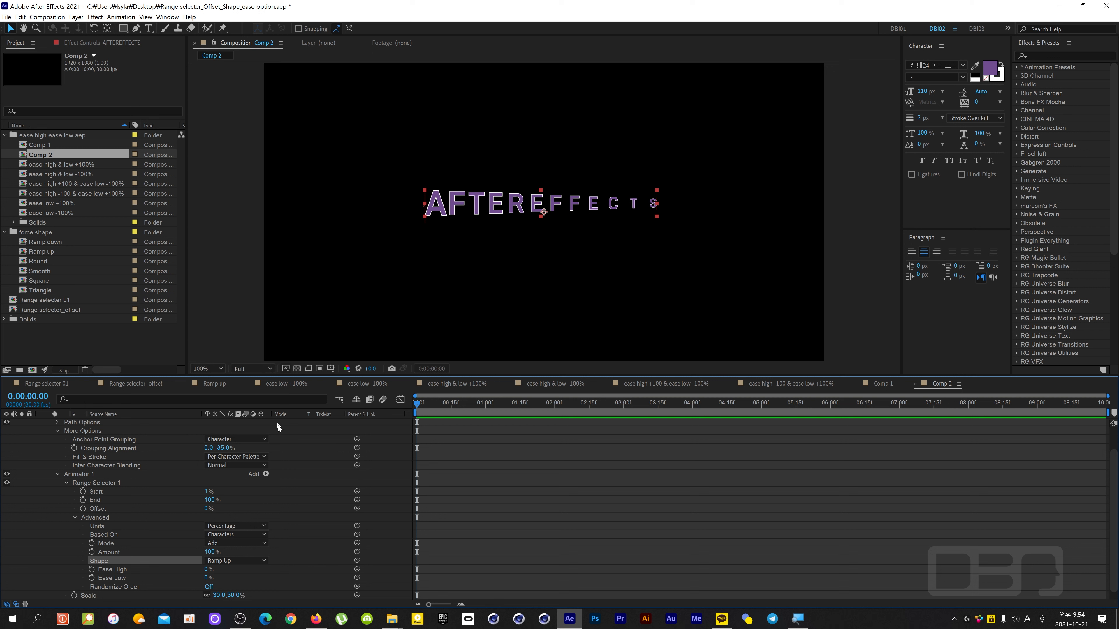
pyautogui.moveTo(206, 492); pyautogui.dragTo(181, 507)
# - Keyframe Range Selector 1's Offset from -100% at 0:00:00:00 to 100% at 0:00:02:00, and preview the Scale animation
pyautogui.click(85, 510)
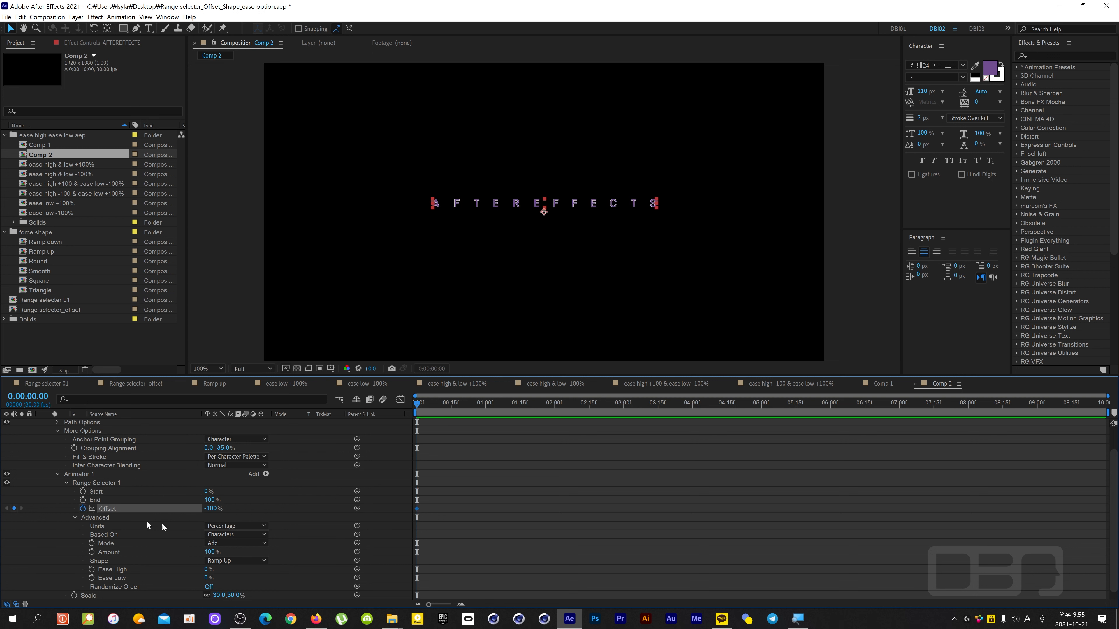
pyautogui.press('space')
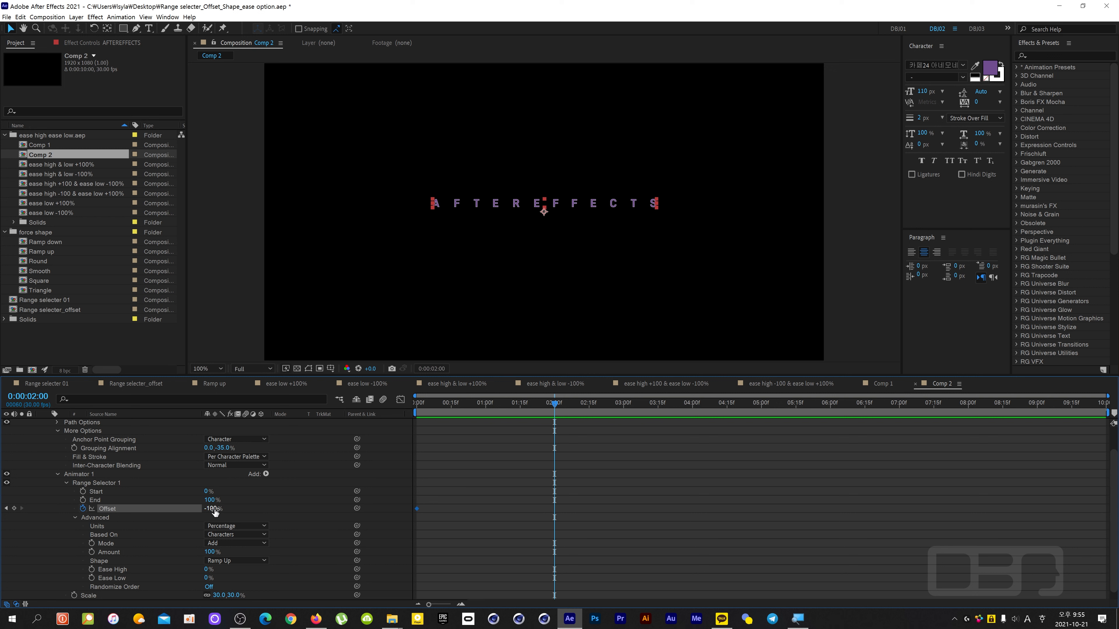
pyautogui.moveTo(213, 511); pyautogui.dragTo(493, 510)
pyautogui.press('space')
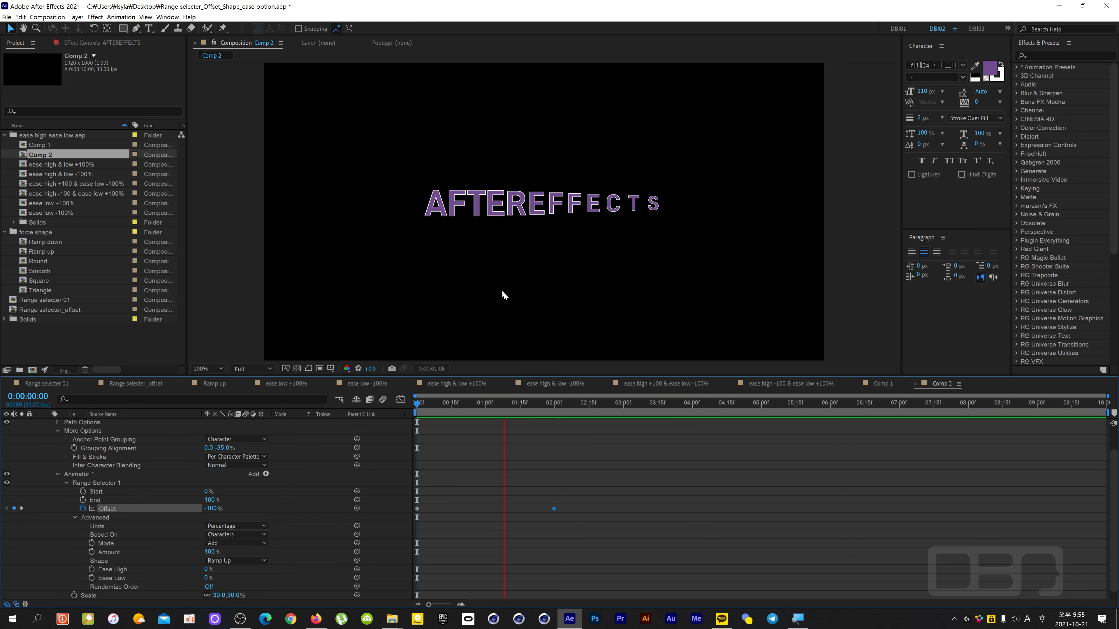
pyautogui.press('space')
pyautogui.press('Home')
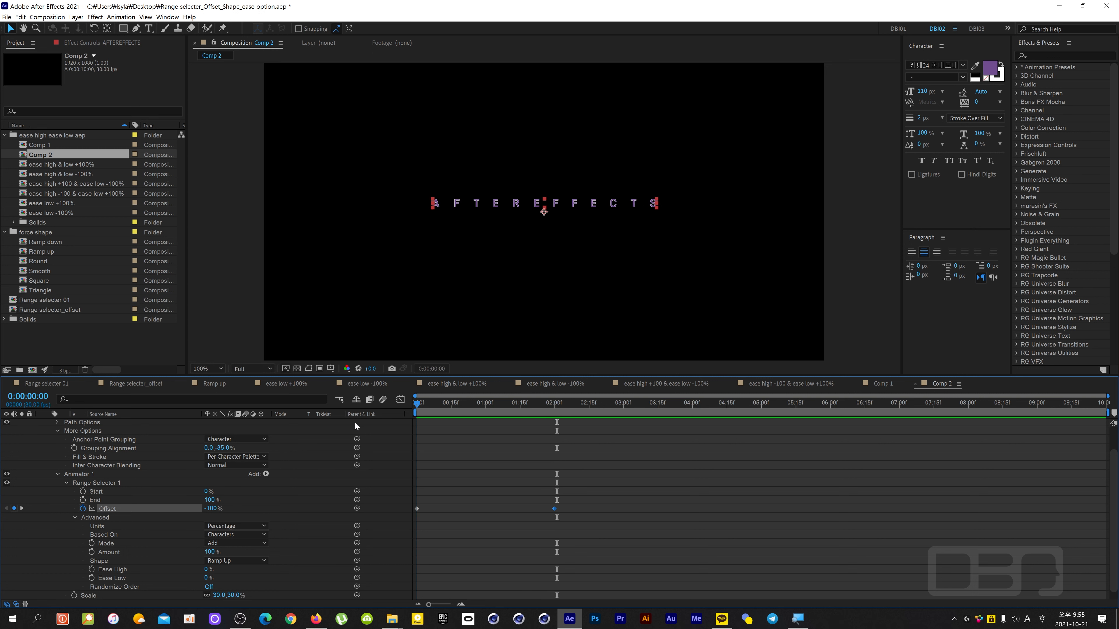
pyautogui.press('space')
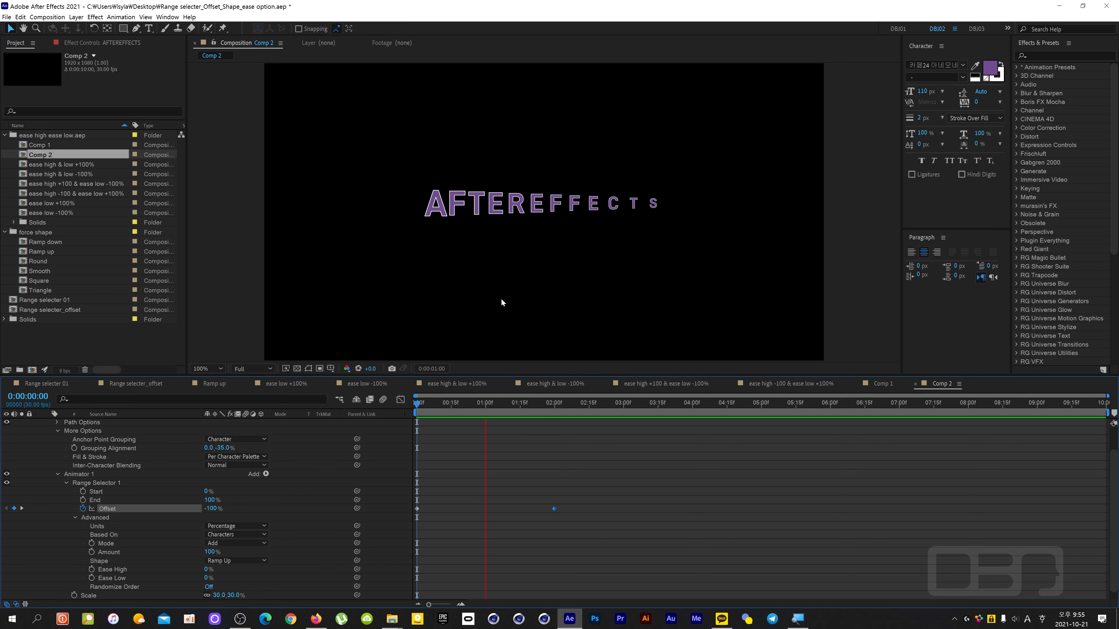
pyautogui.press('space')
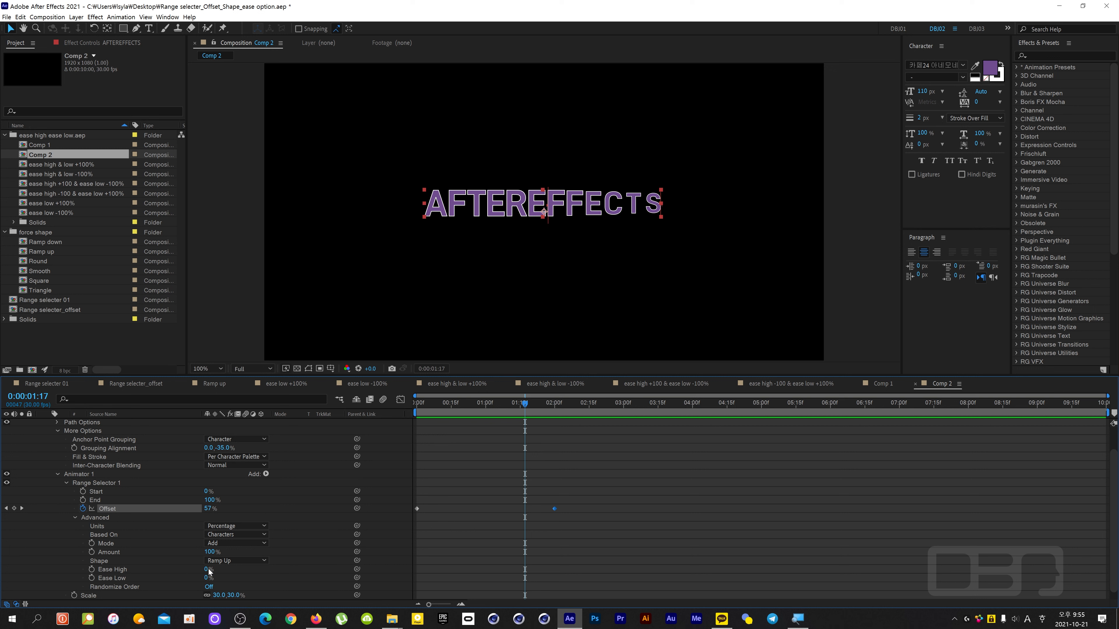
# - Set Range Selector 1's Ease High to -100% and preview the Comp 2 animation from the first frame
pyautogui.moveTo(206, 569); pyautogui.dragTo(71, 574)
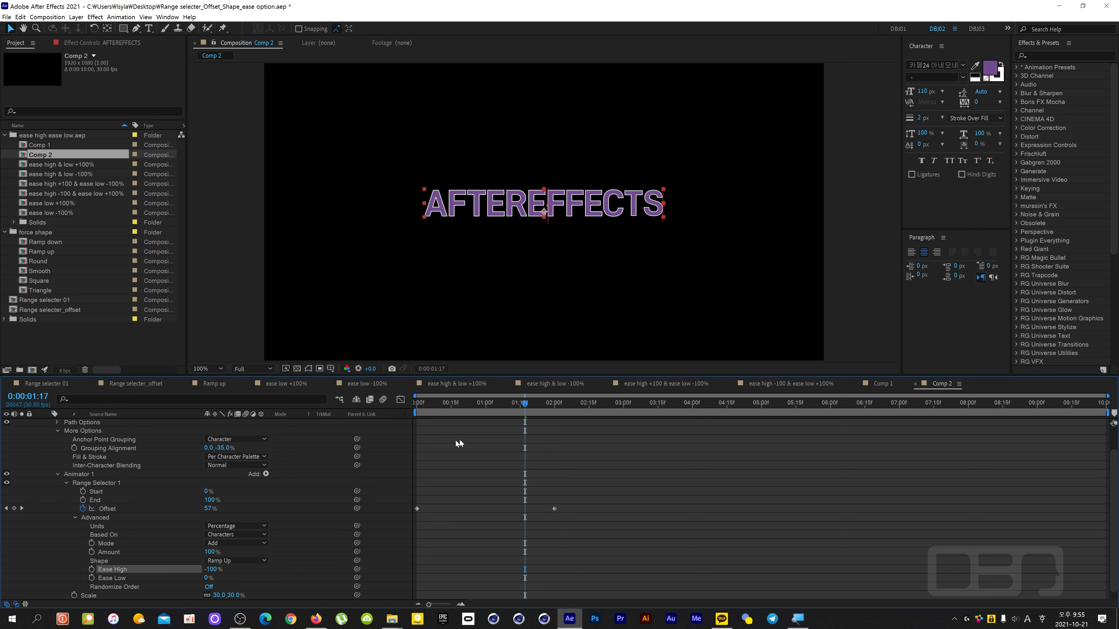
pyautogui.moveTo(524, 410); pyautogui.dragTo(386, 417)
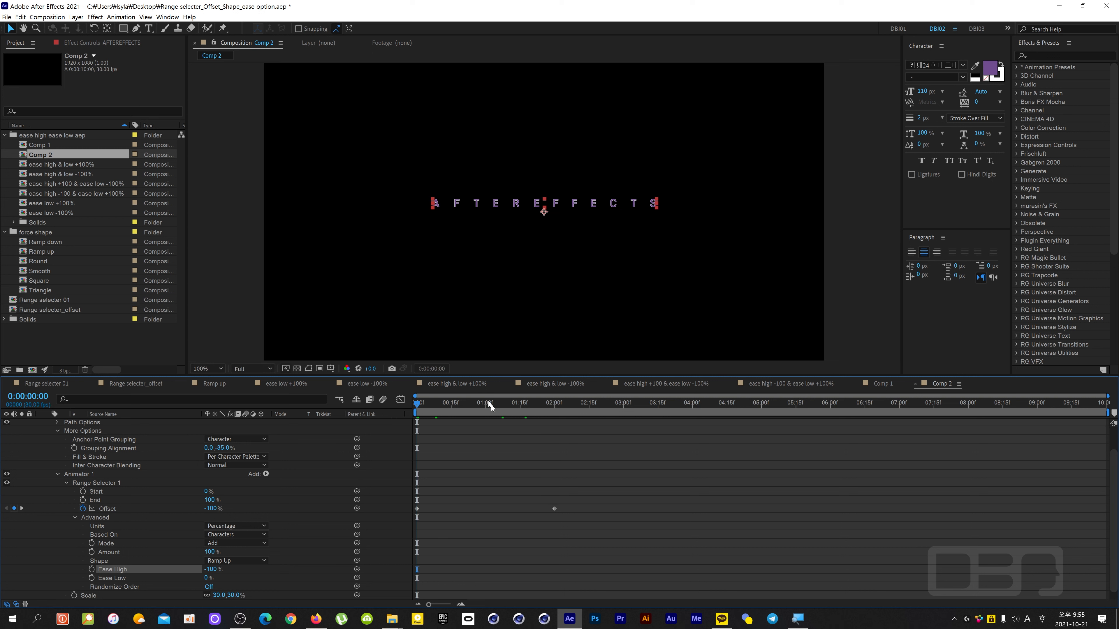
pyautogui.click(456, 428)
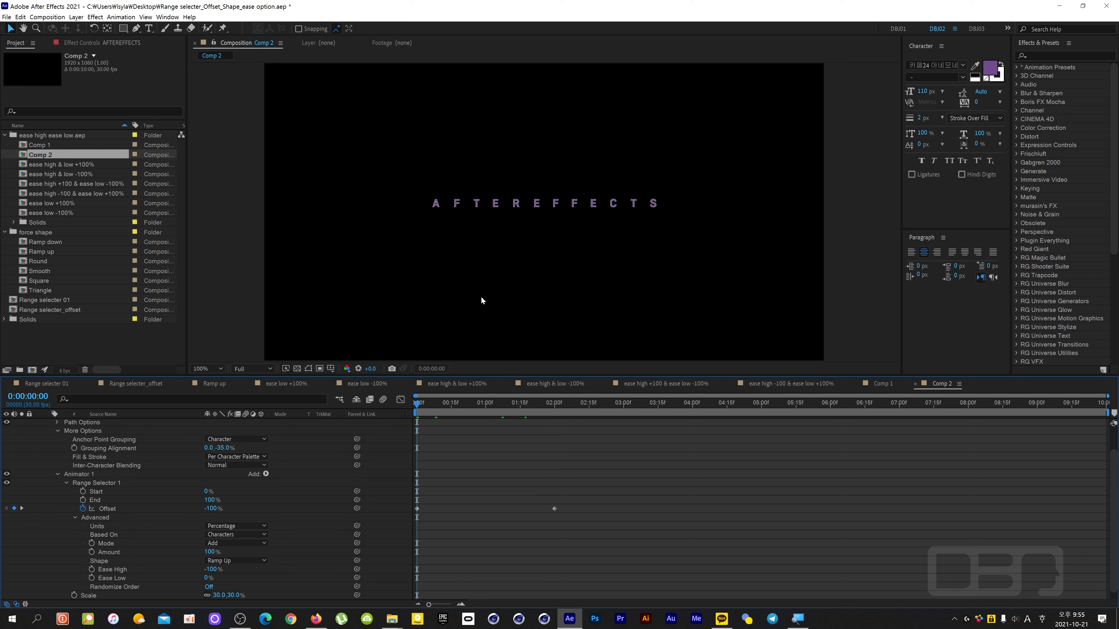
pyautogui.press('space')
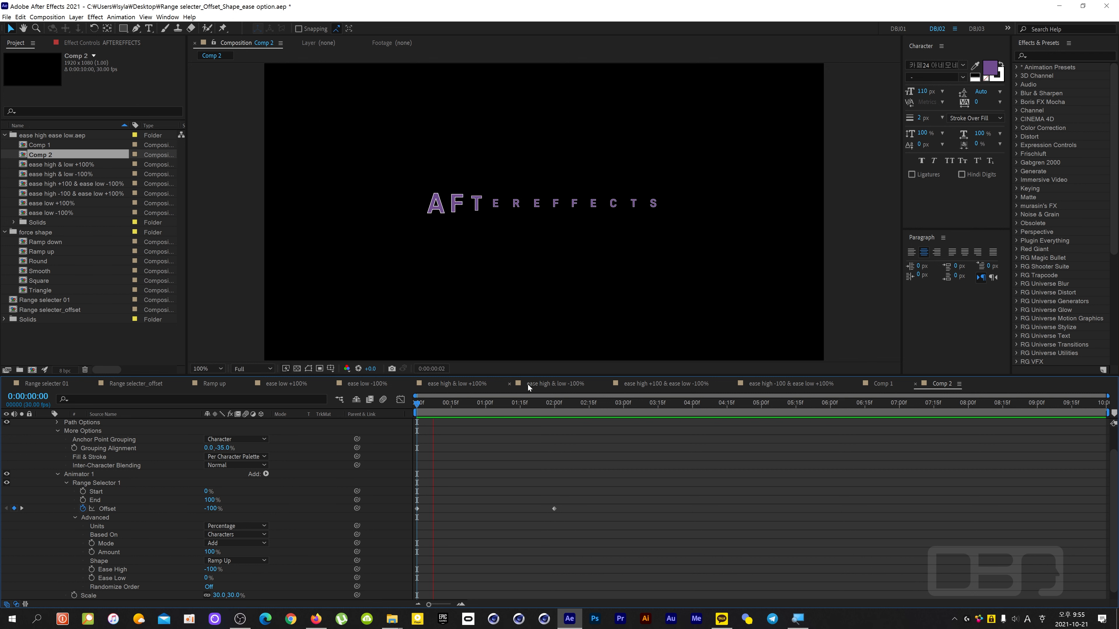
pyautogui.click(467, 403)
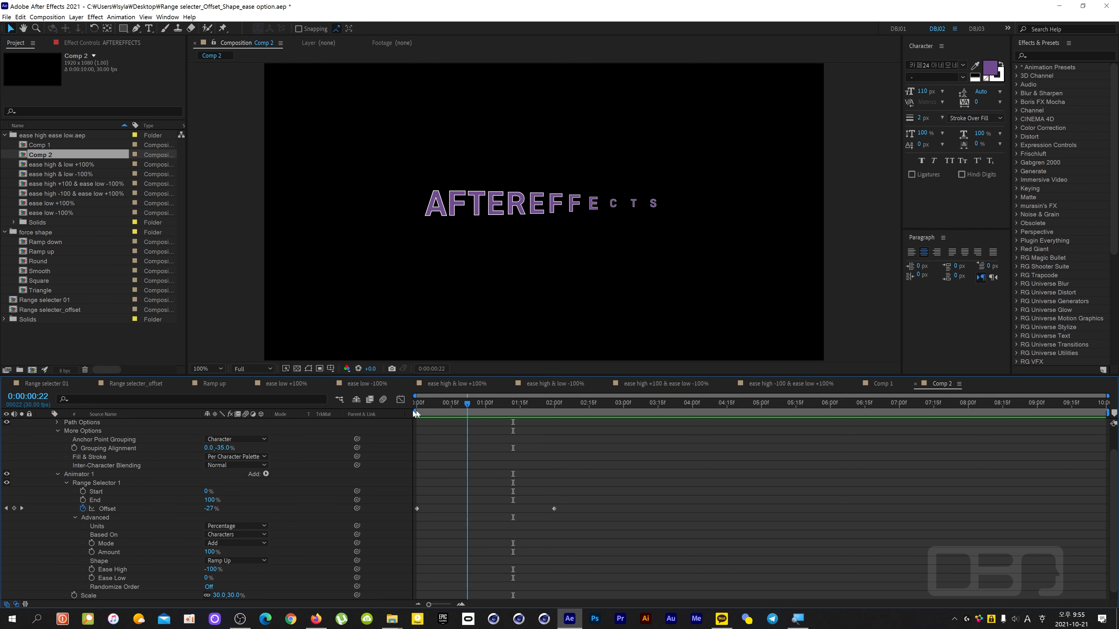
pyautogui.press('Home')
pyautogui.press('space')
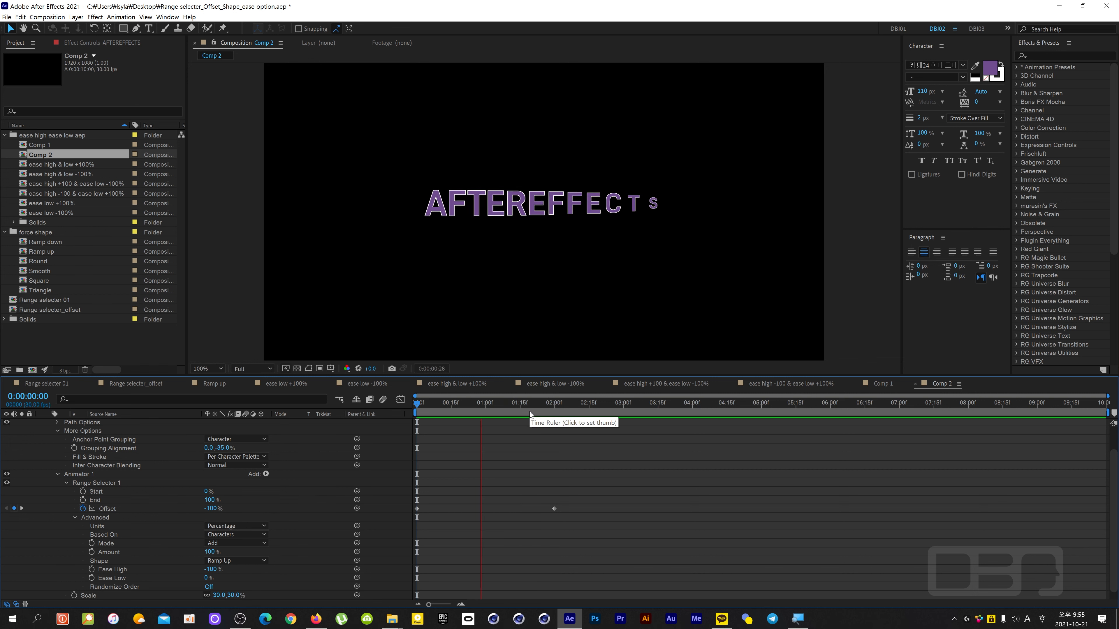
pyautogui.press('space')
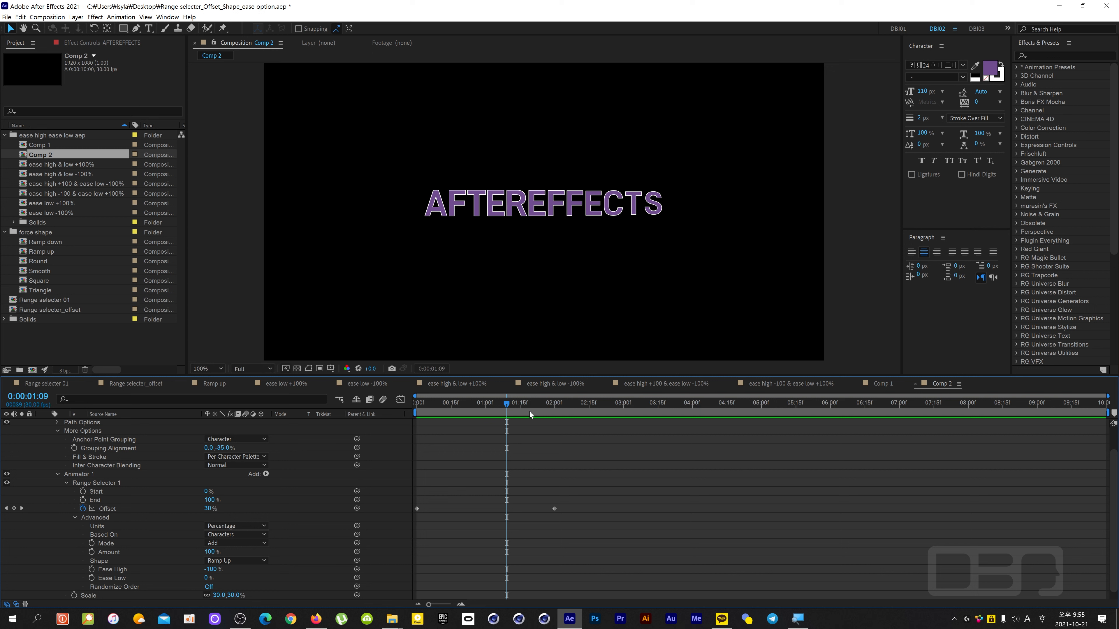
pyautogui.click(515, 423)
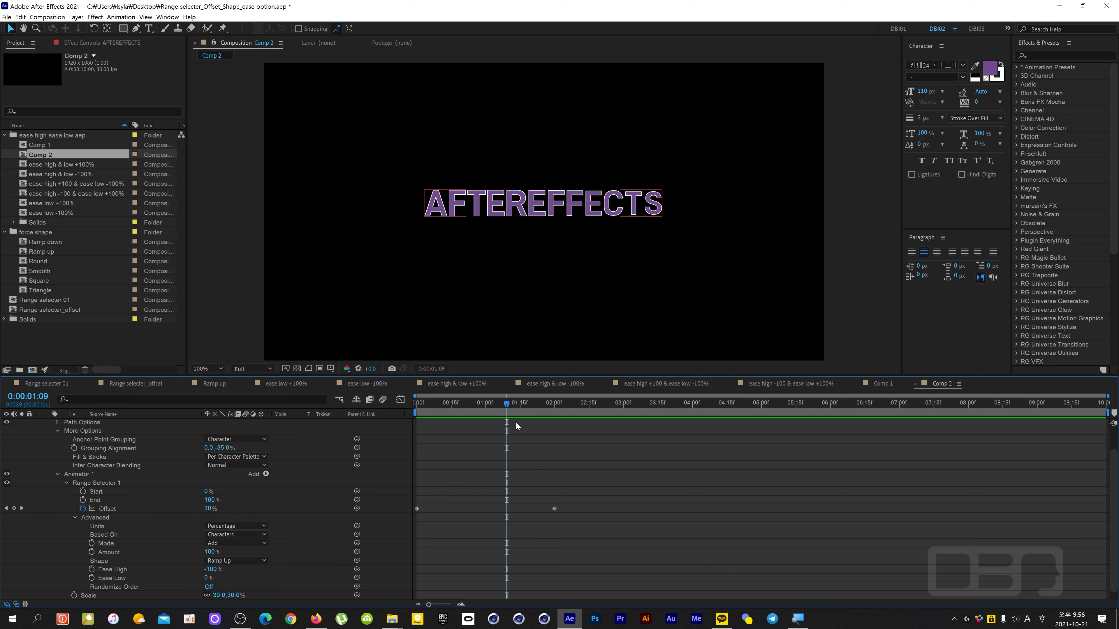